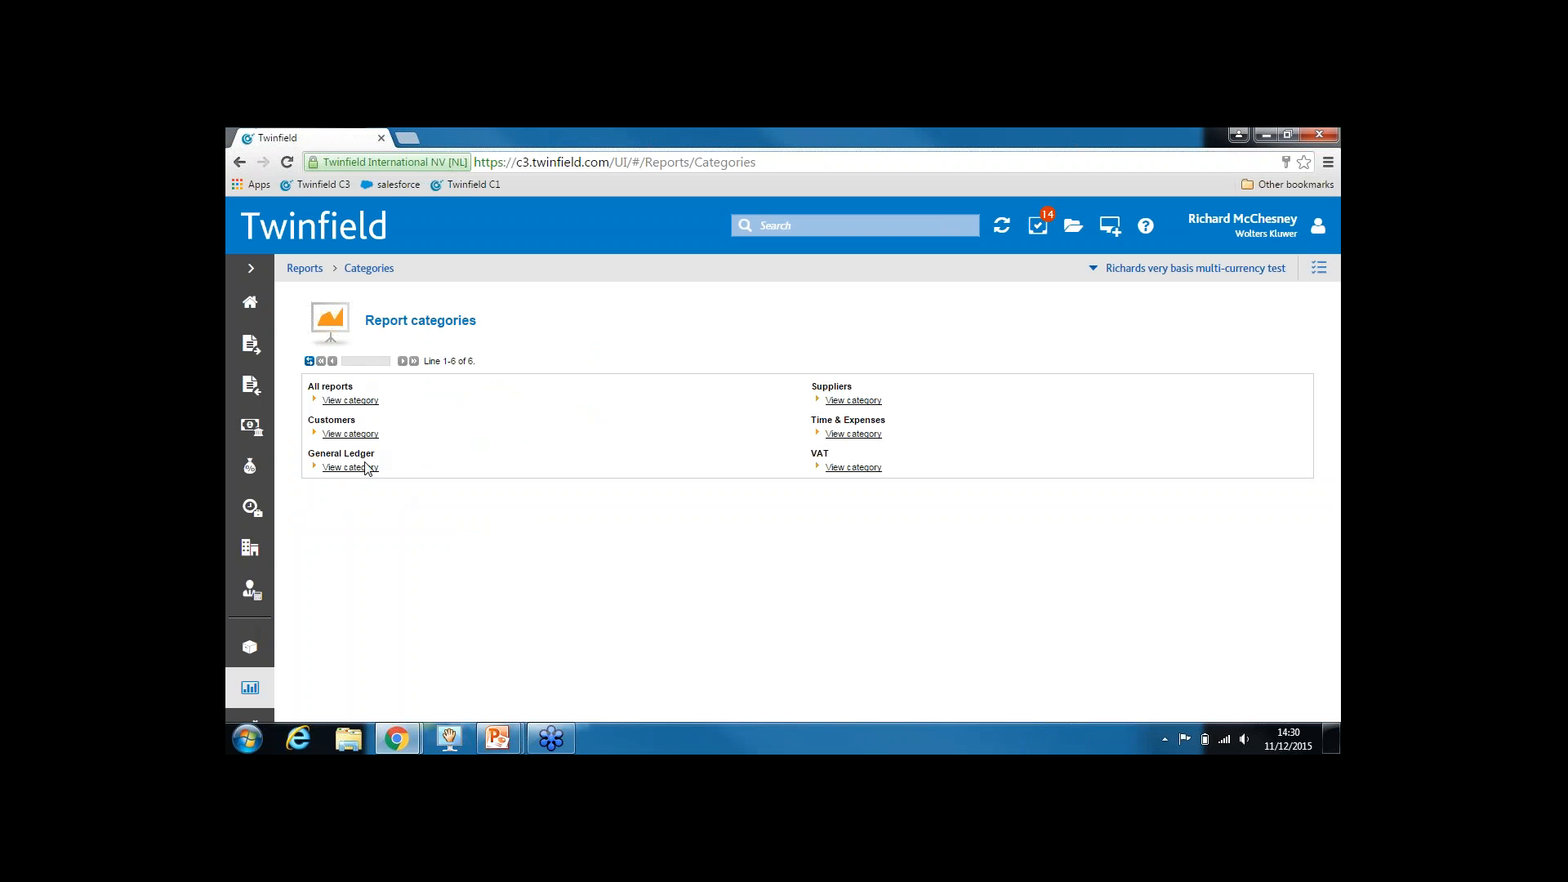
Choose Extended trial balance from the General Ledger reports list
left_click(361, 467)
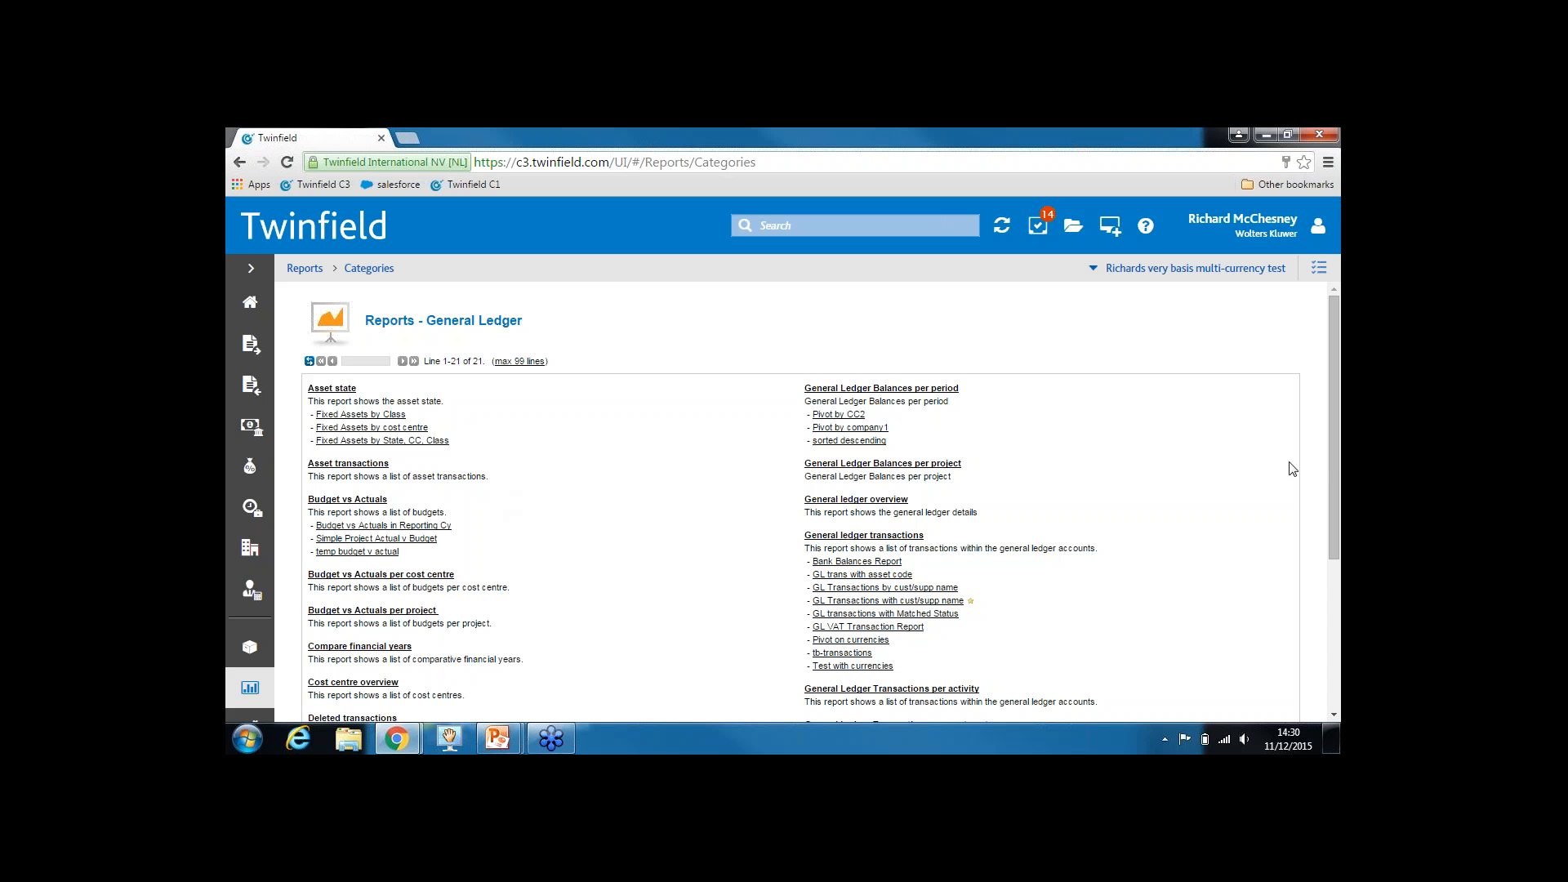
left_click_drag(1333, 463, 1333, 572)
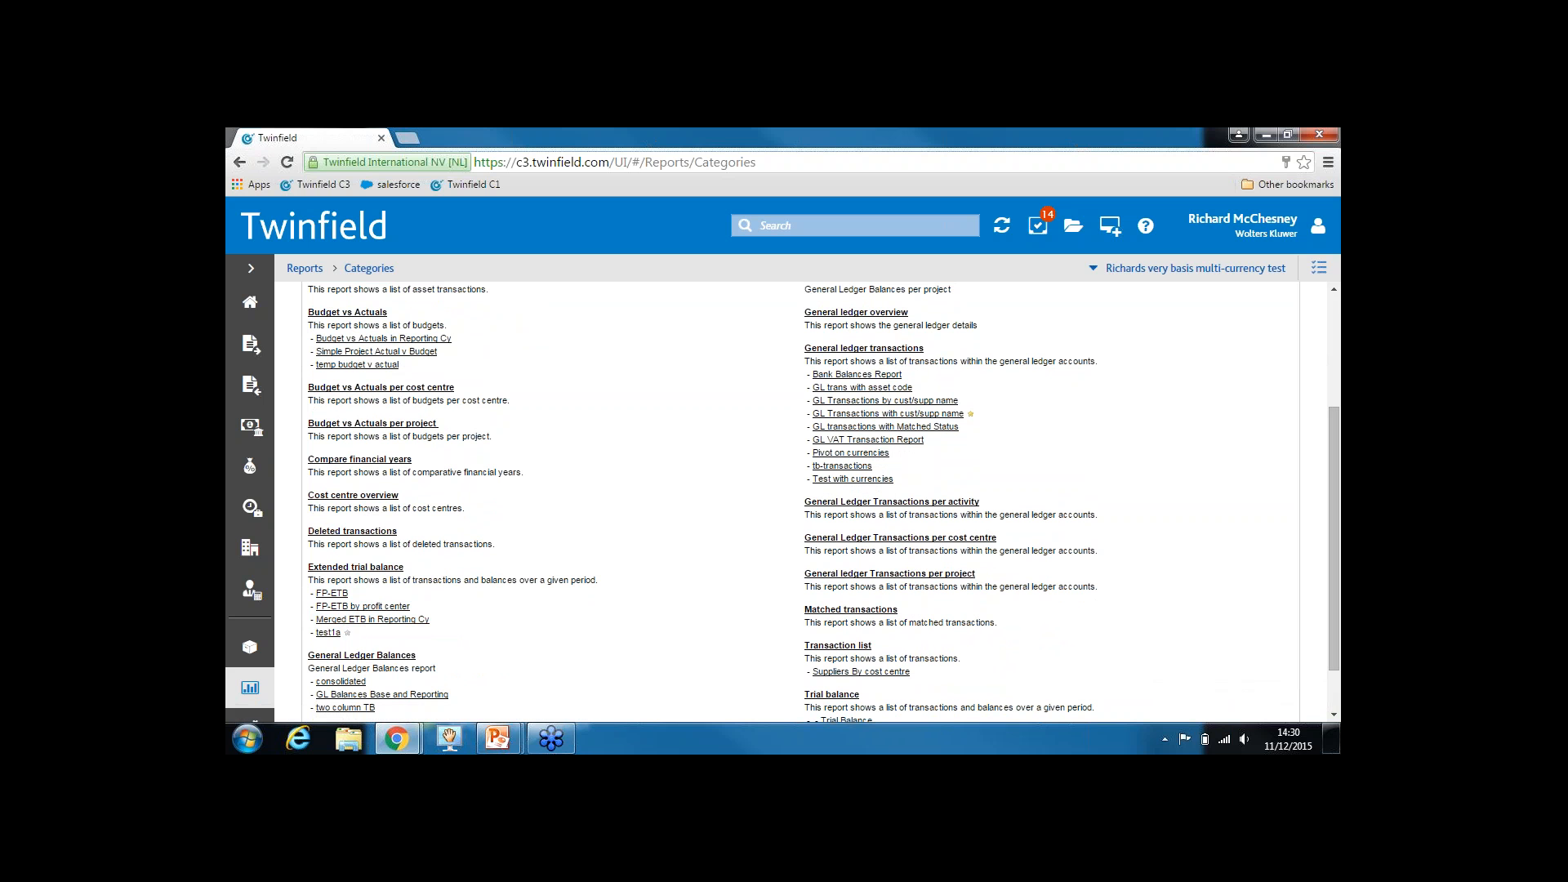
left_click(381, 570)
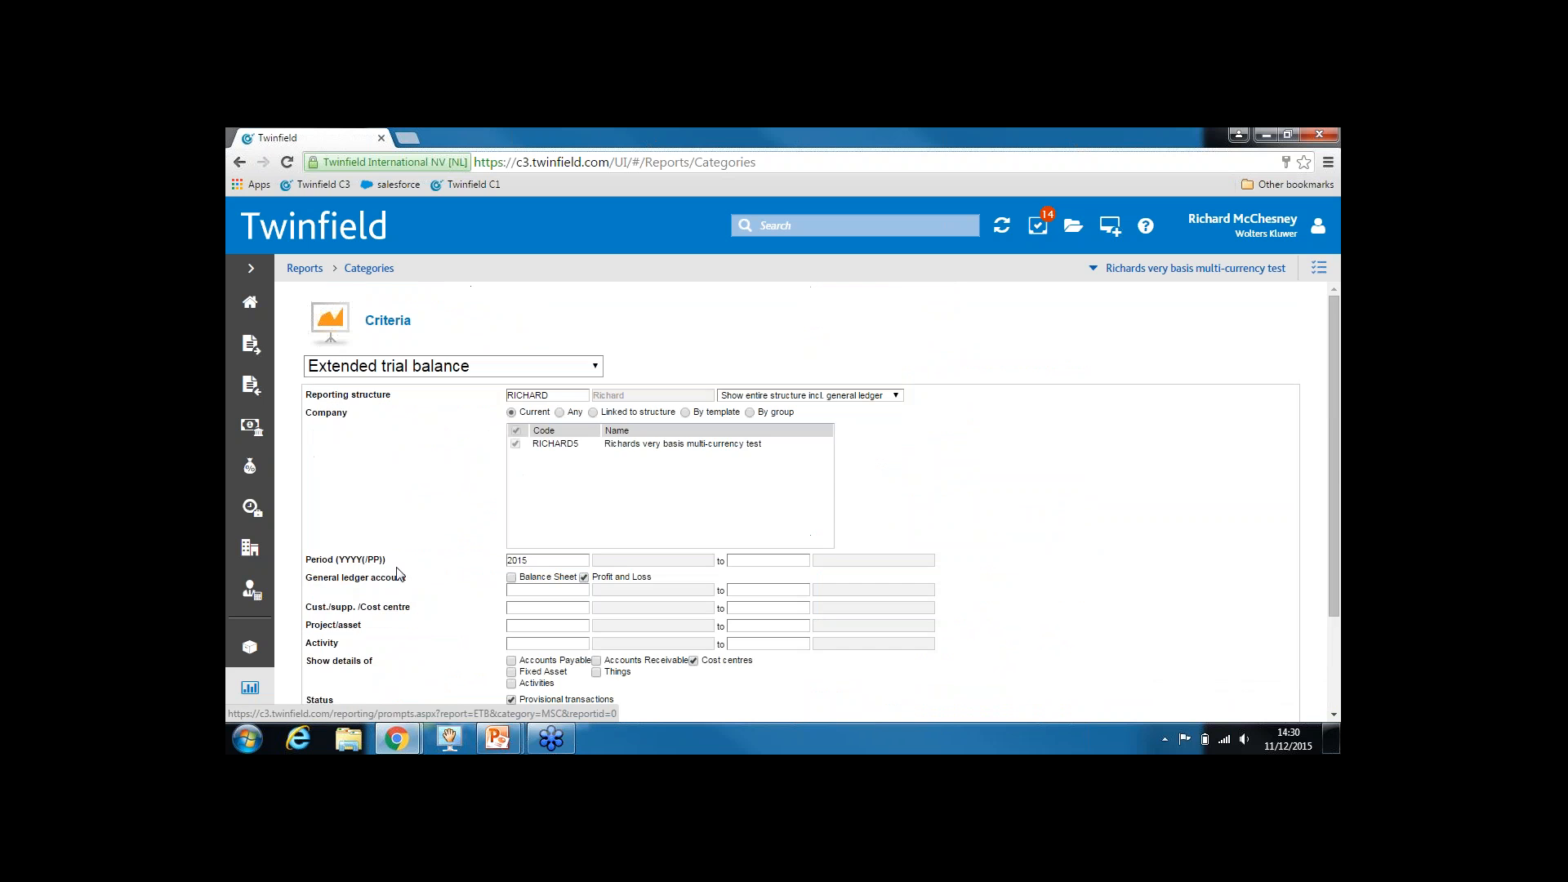
Run the Extended trial balance for period 2015 with only Profit and Loss accounts
left_click_drag(1333, 453, 1325, 521)
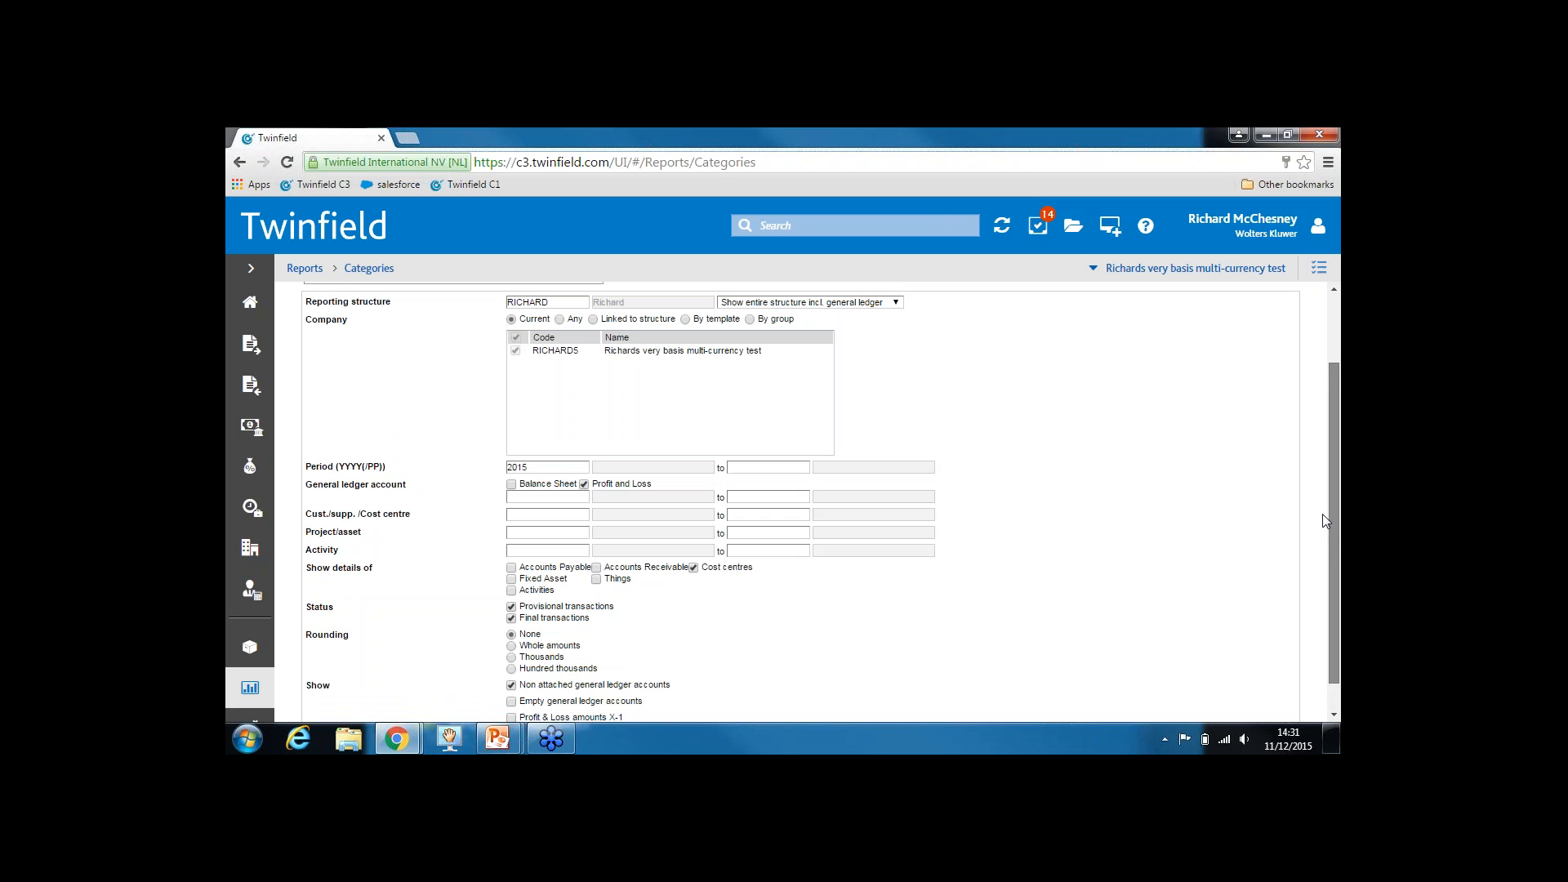
left_click_drag(1325, 521, 1327, 568)
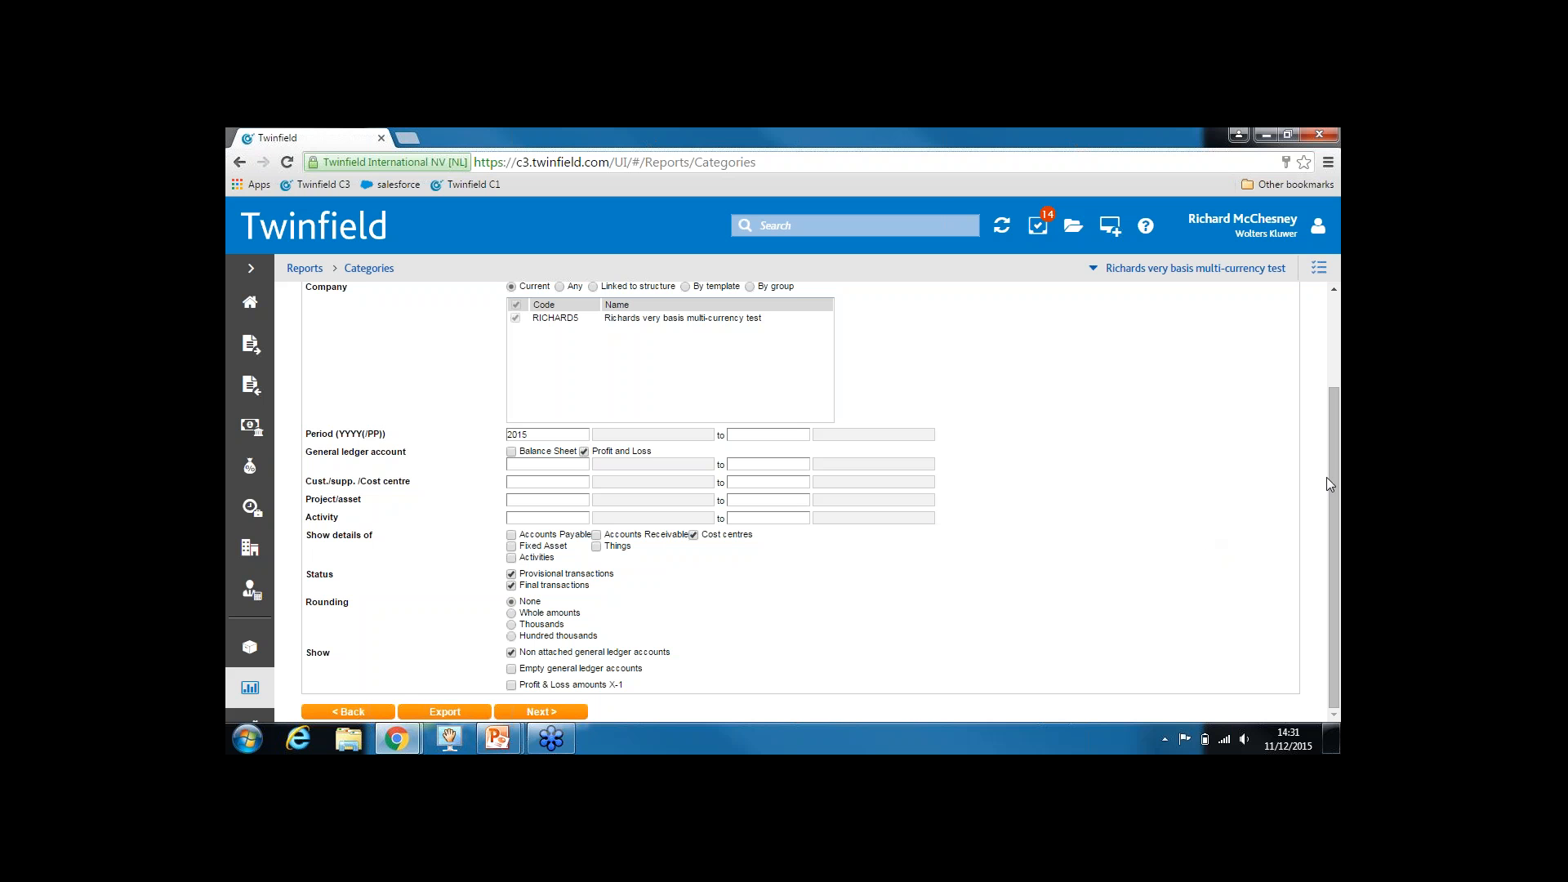
mouse_move(1332, 488)
left_mouse_down()
mouse_move(1331, 390)
mouse_move(1332, 487)
left_mouse_up()
left_click_drag(542, 434, 501, 435)
left_click(512, 453)
left_click(512, 453)
left_click(556, 712)
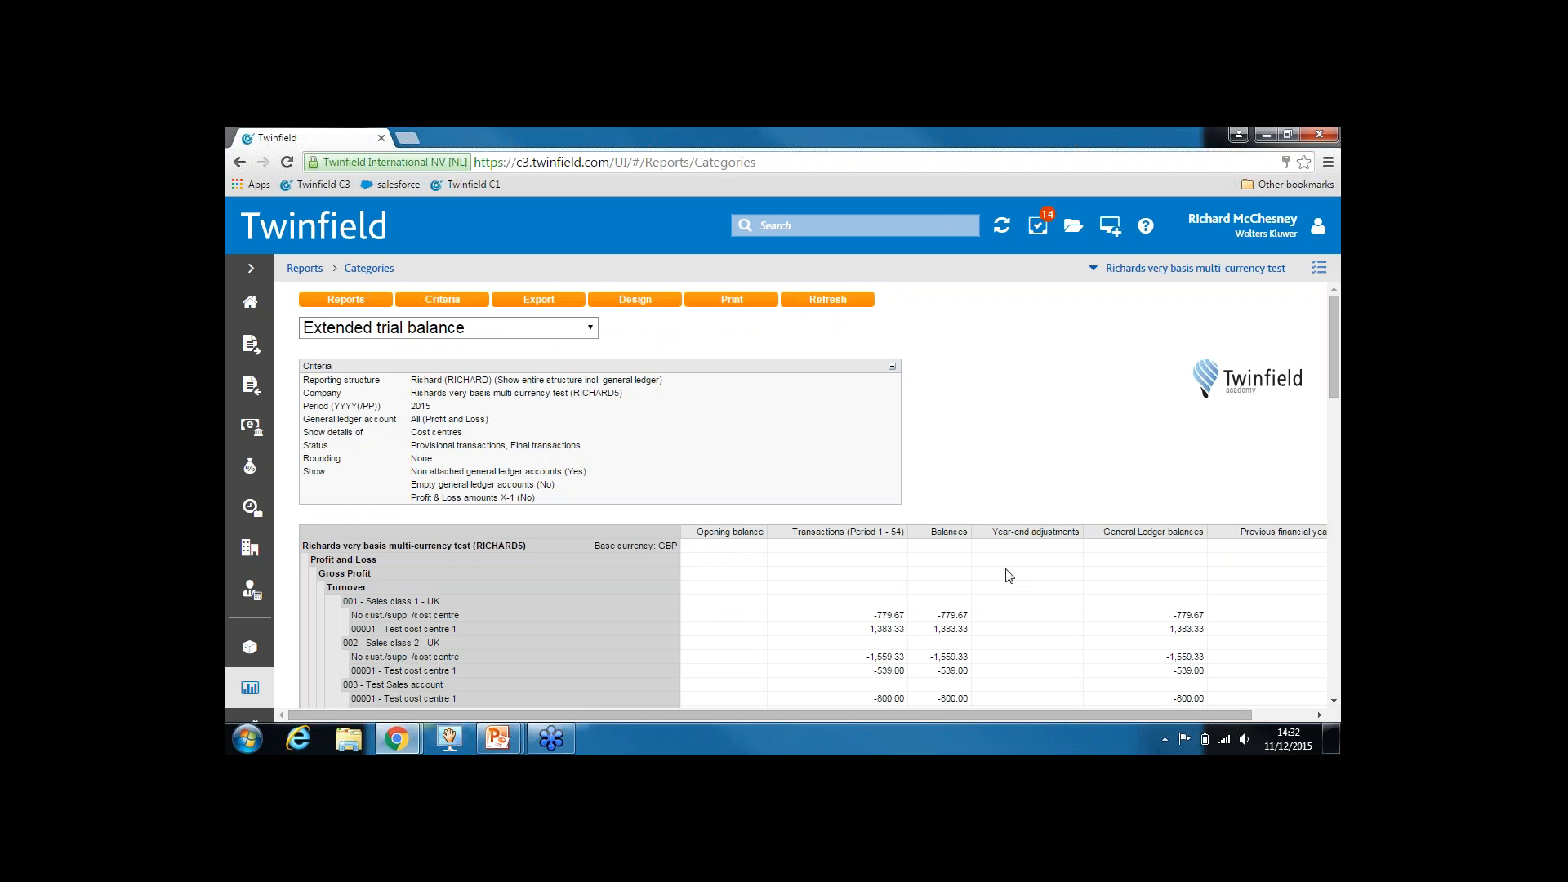
Review the Turnover results by cost centre, then bring up the report's Design window
left_click_drag(1330, 360, 1331, 401)
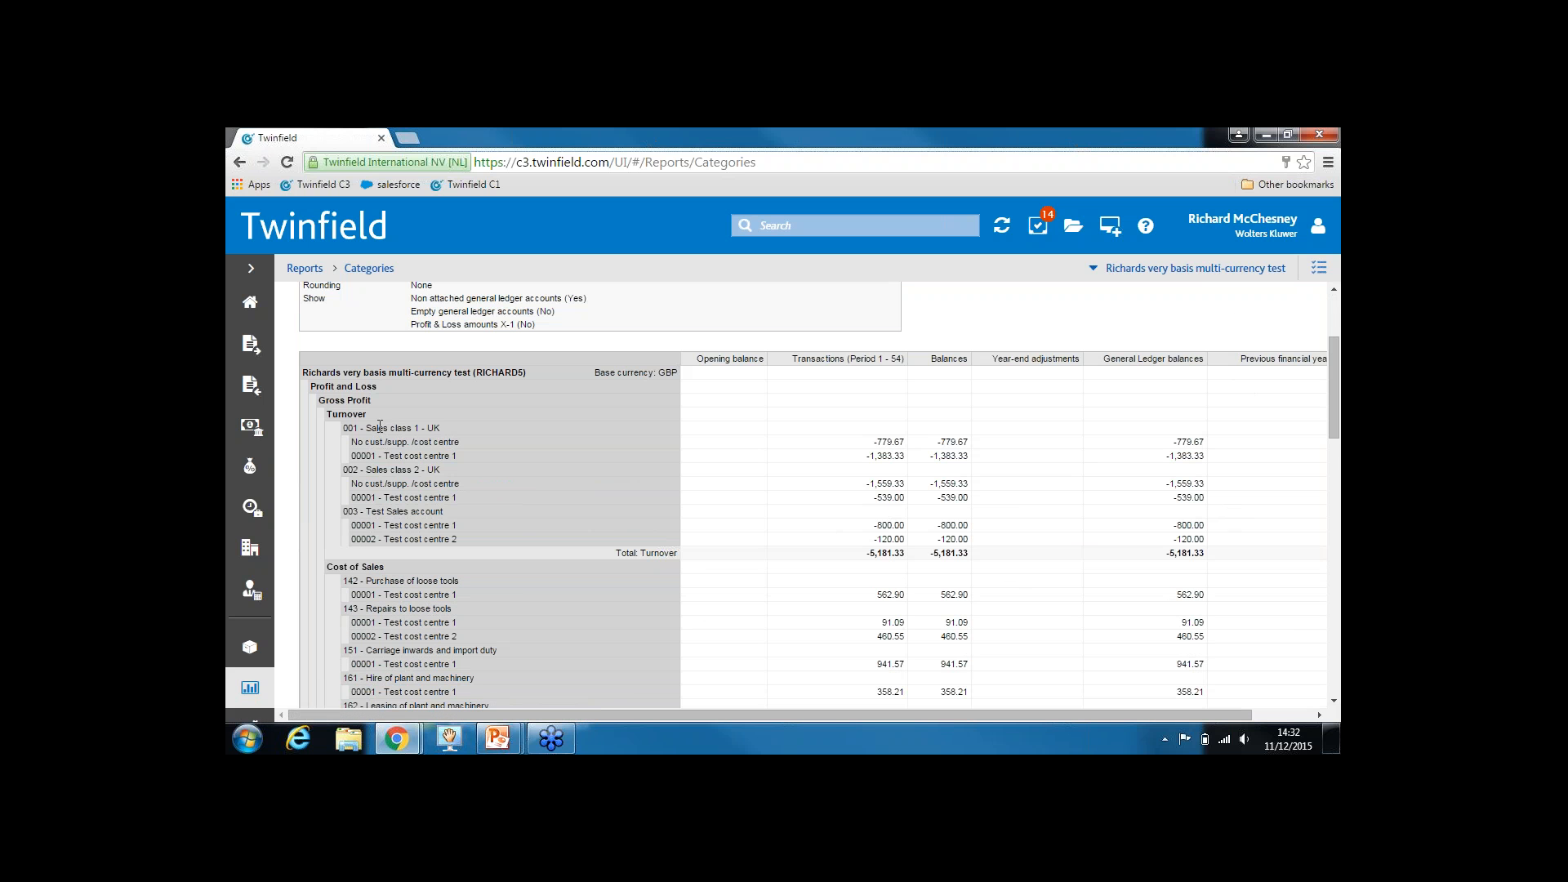
left_click_drag(348, 428, 393, 428)
left_click_drag(352, 526, 379, 525)
left_click_drag(1331, 404, 1327, 335)
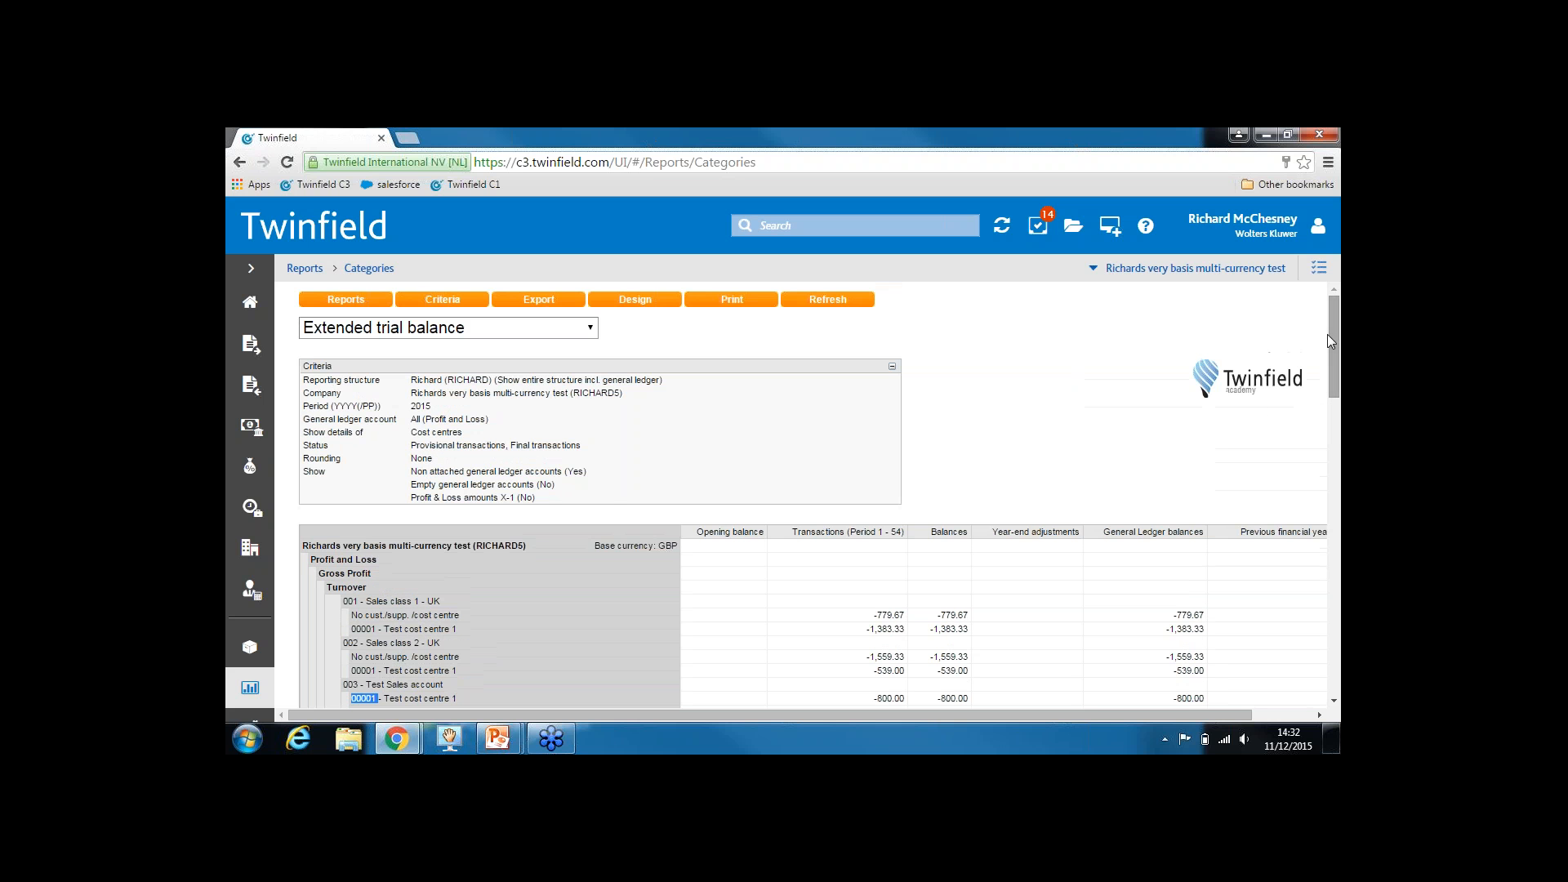
left_click(628, 302)
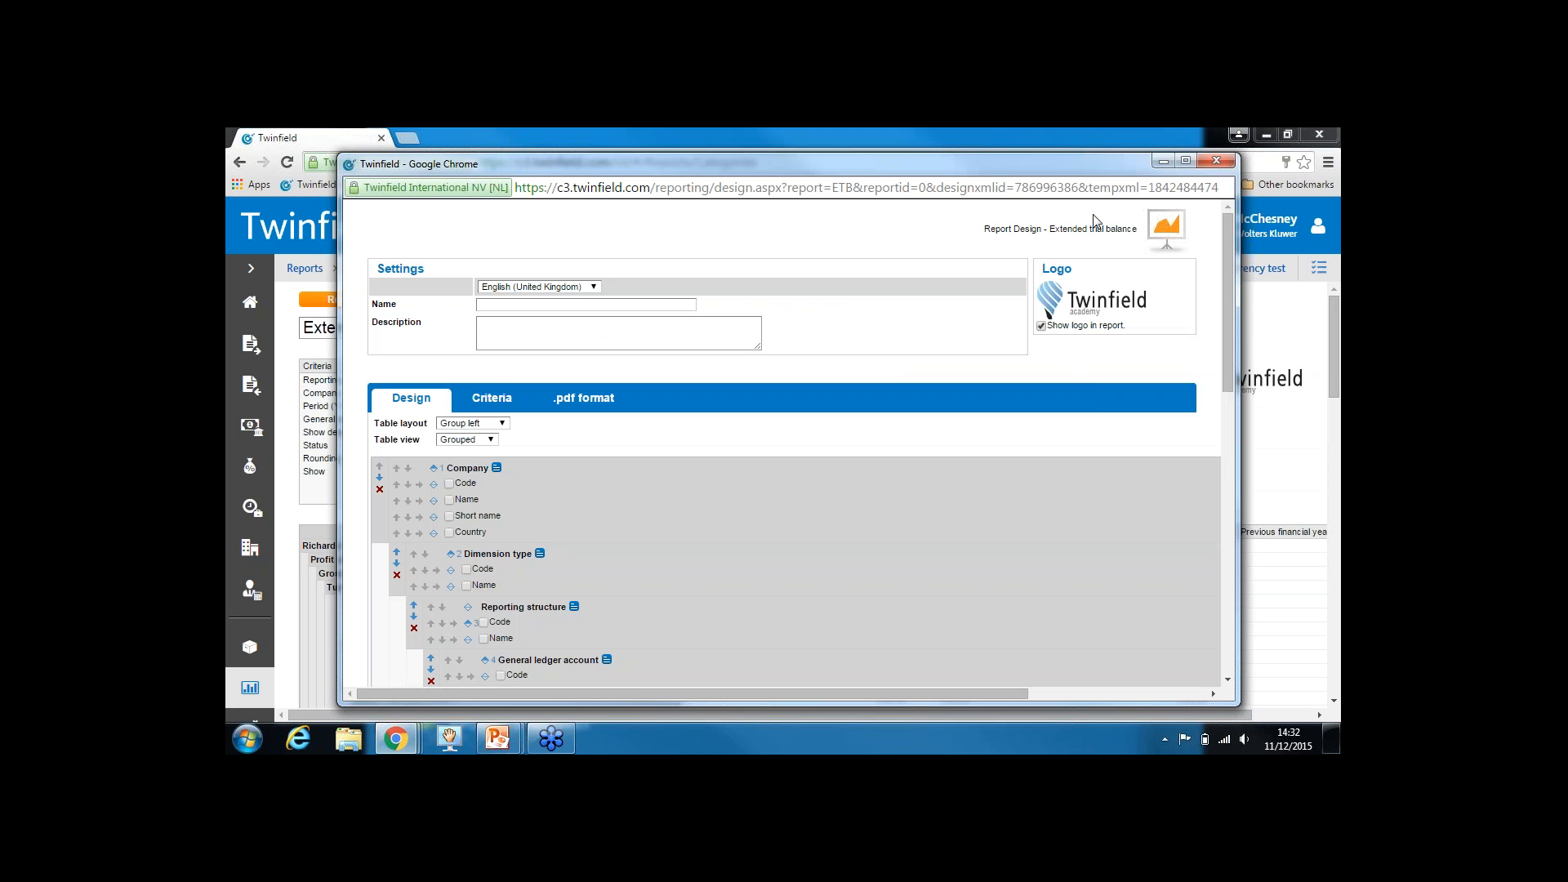
Maximize the design window and remove the Opening balance, Balances and Year-end adjustments columns
left_click(1185, 160)
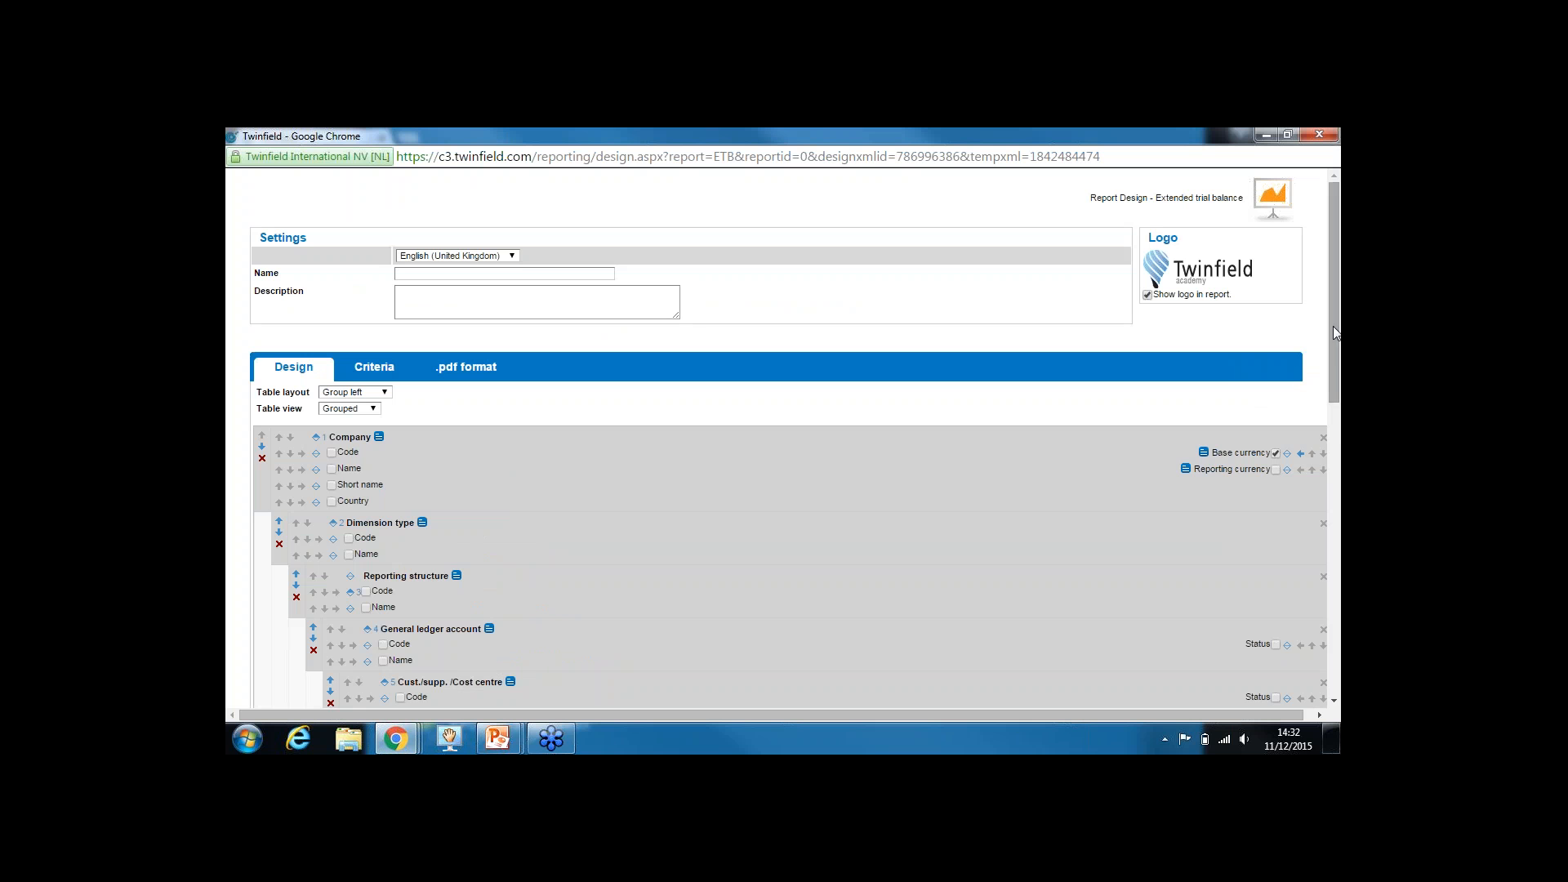
left_click_drag(1333, 326, 1328, 571)
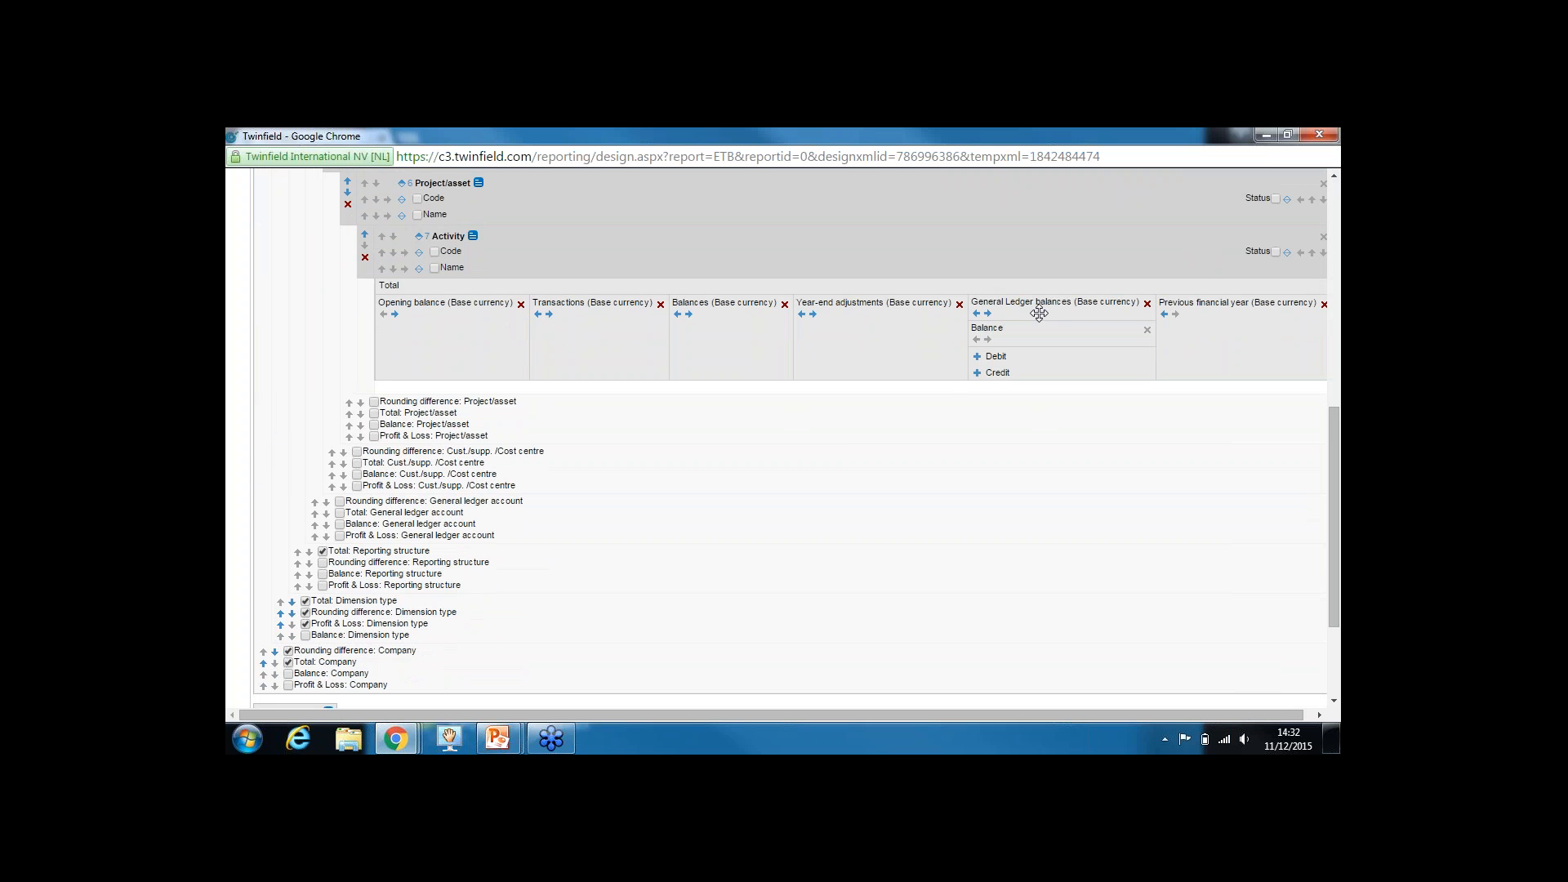
left_click(521, 305)
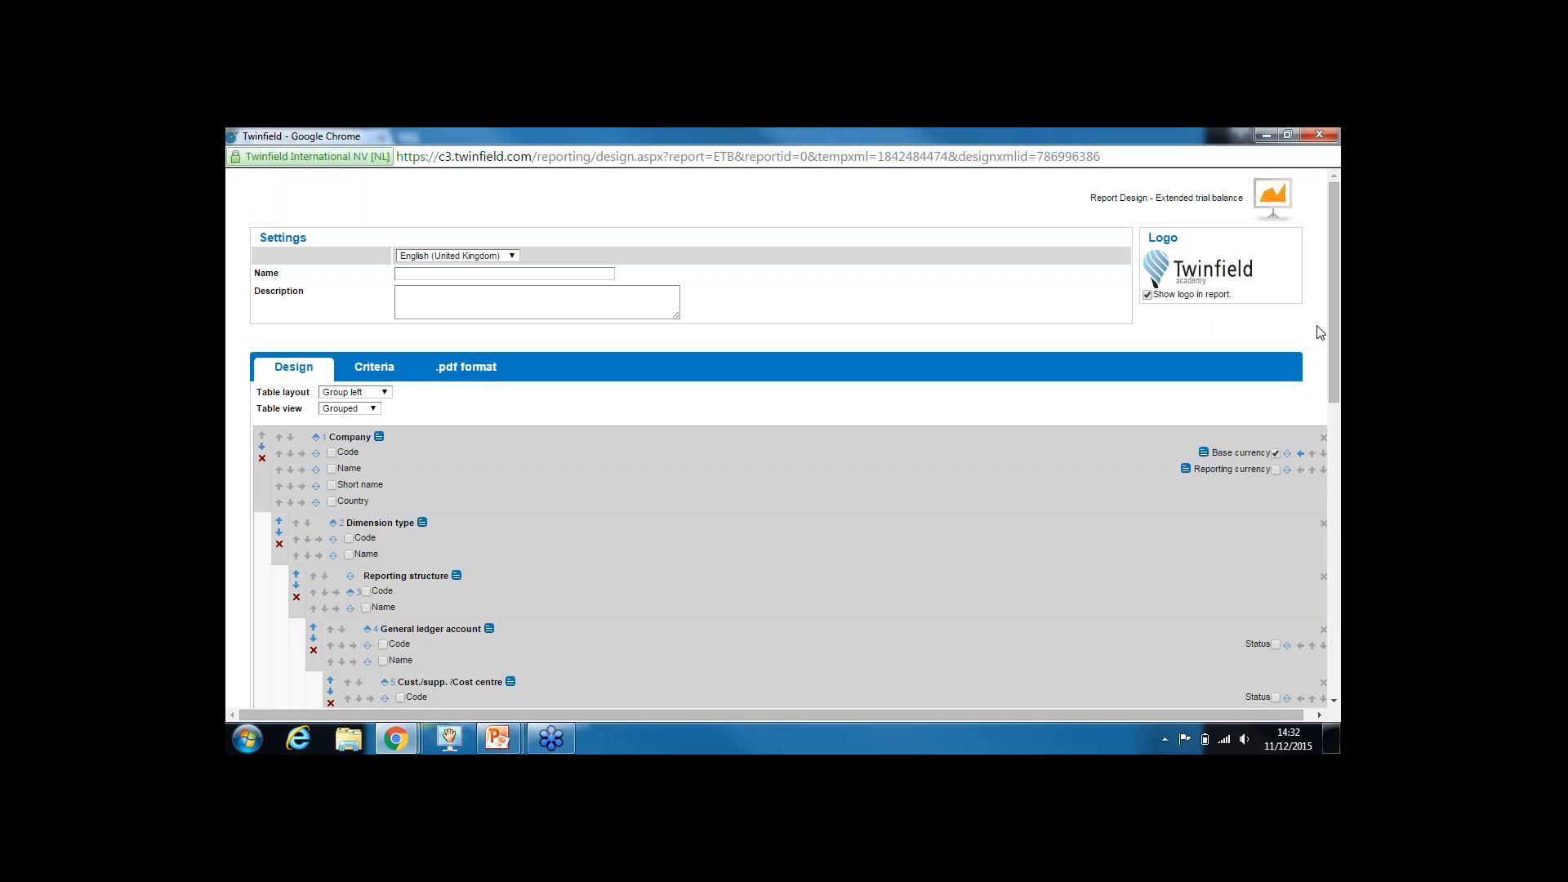
left_click_drag(1333, 326, 1316, 567)
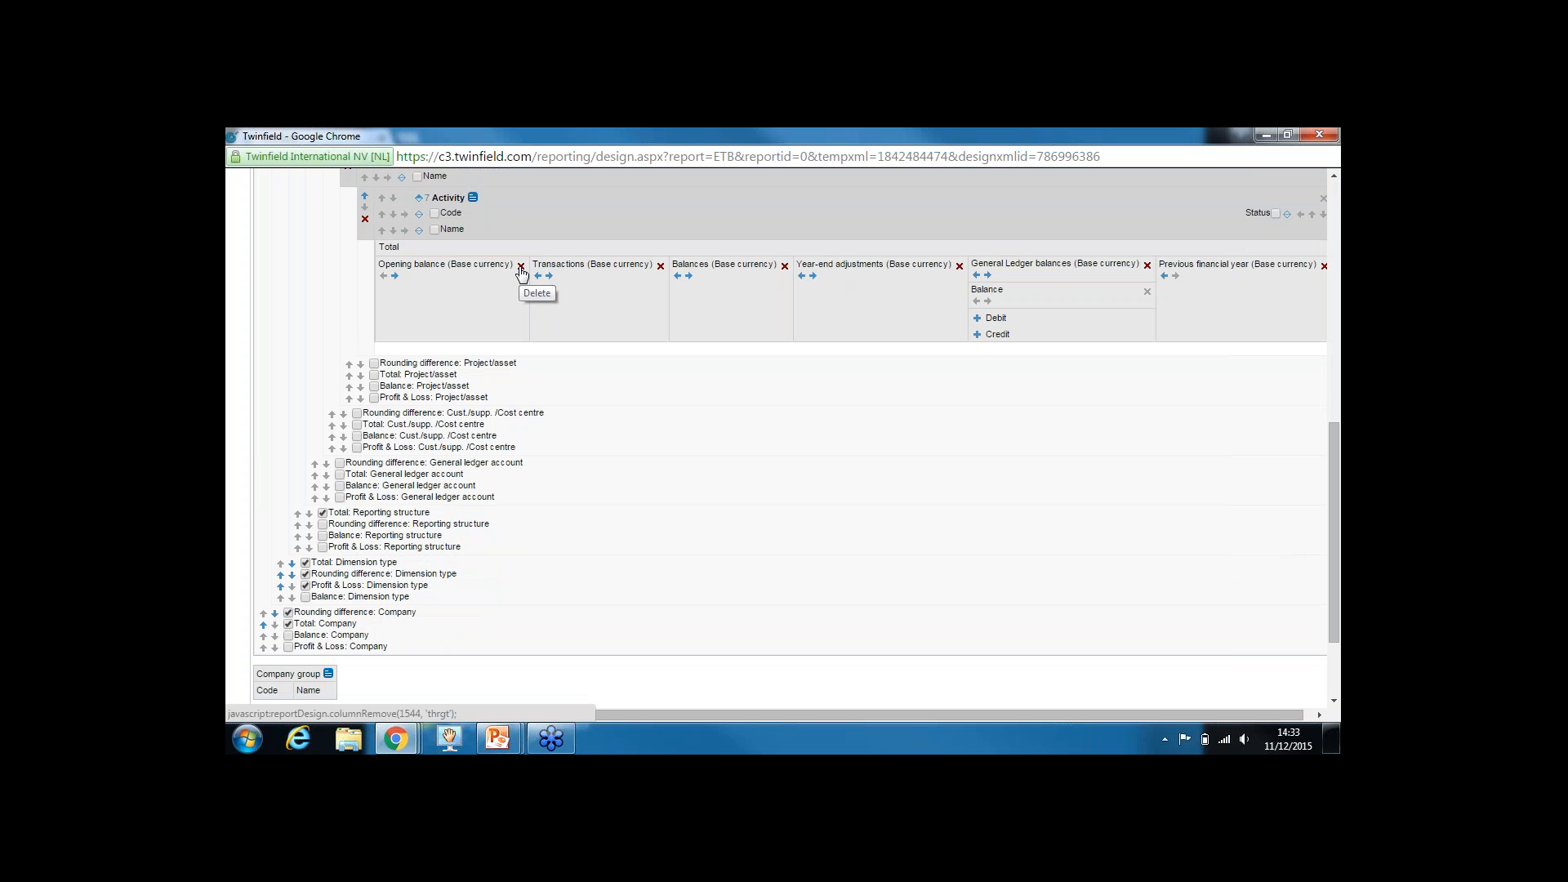
left_click(521, 267)
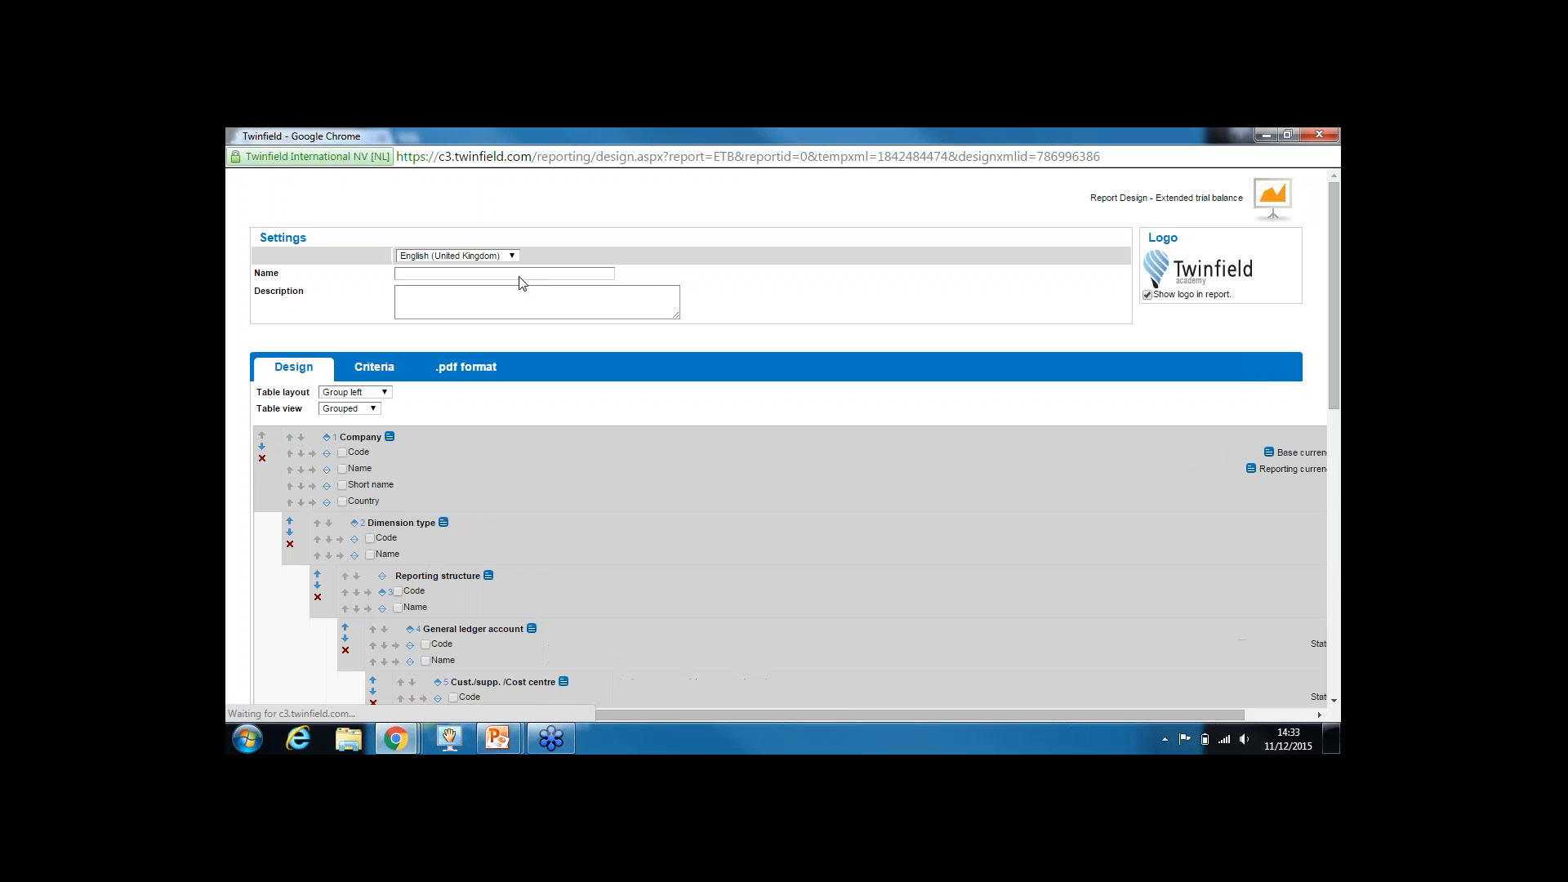
left_click_drag(1333, 343, 1318, 546)
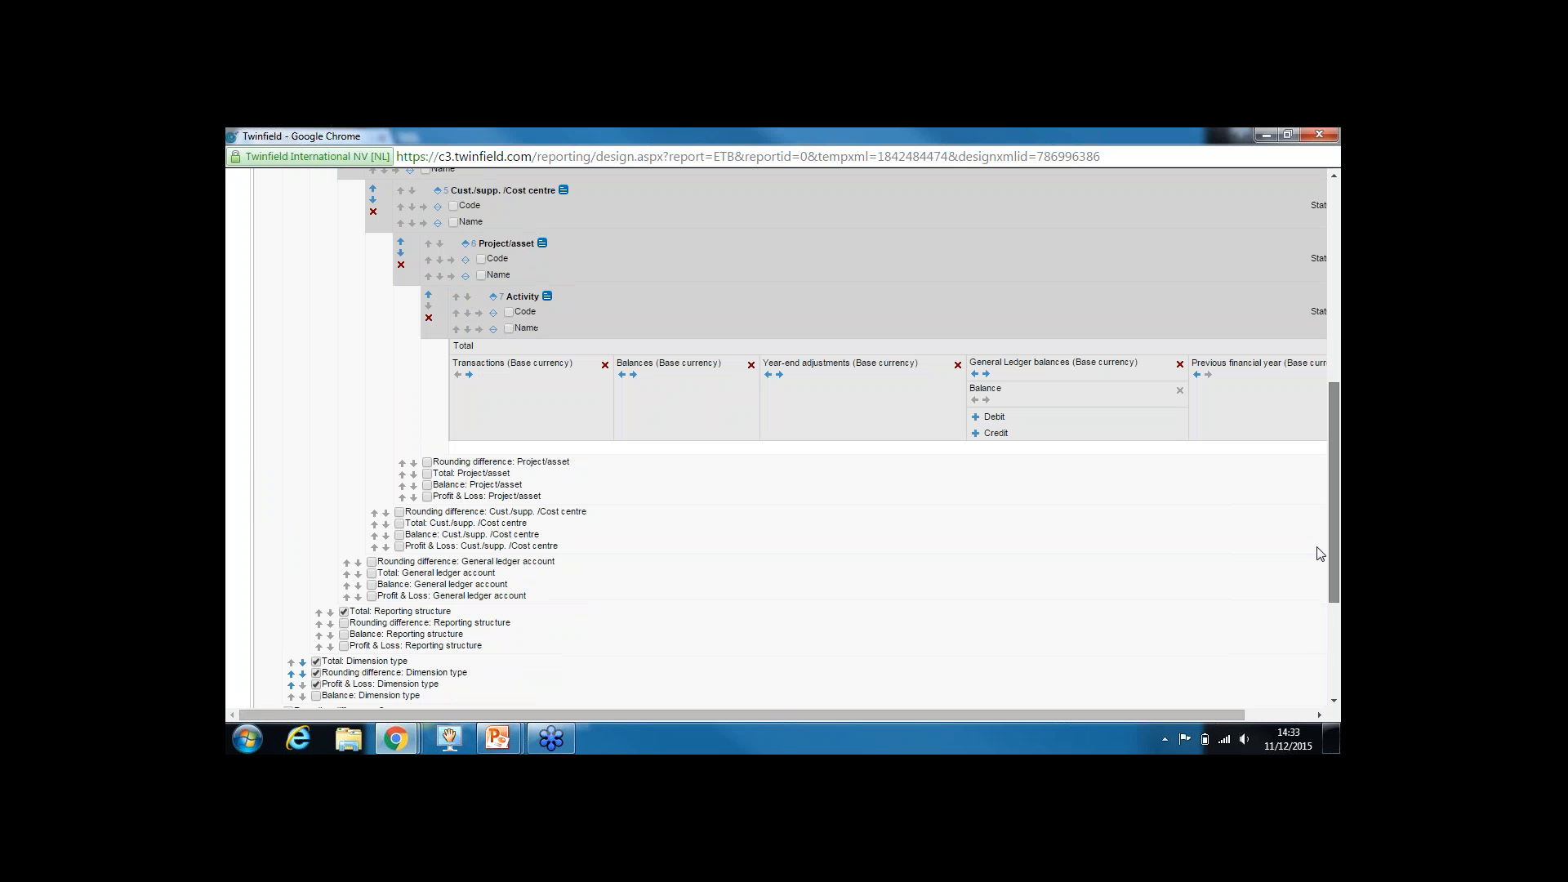
left_click(751, 365)
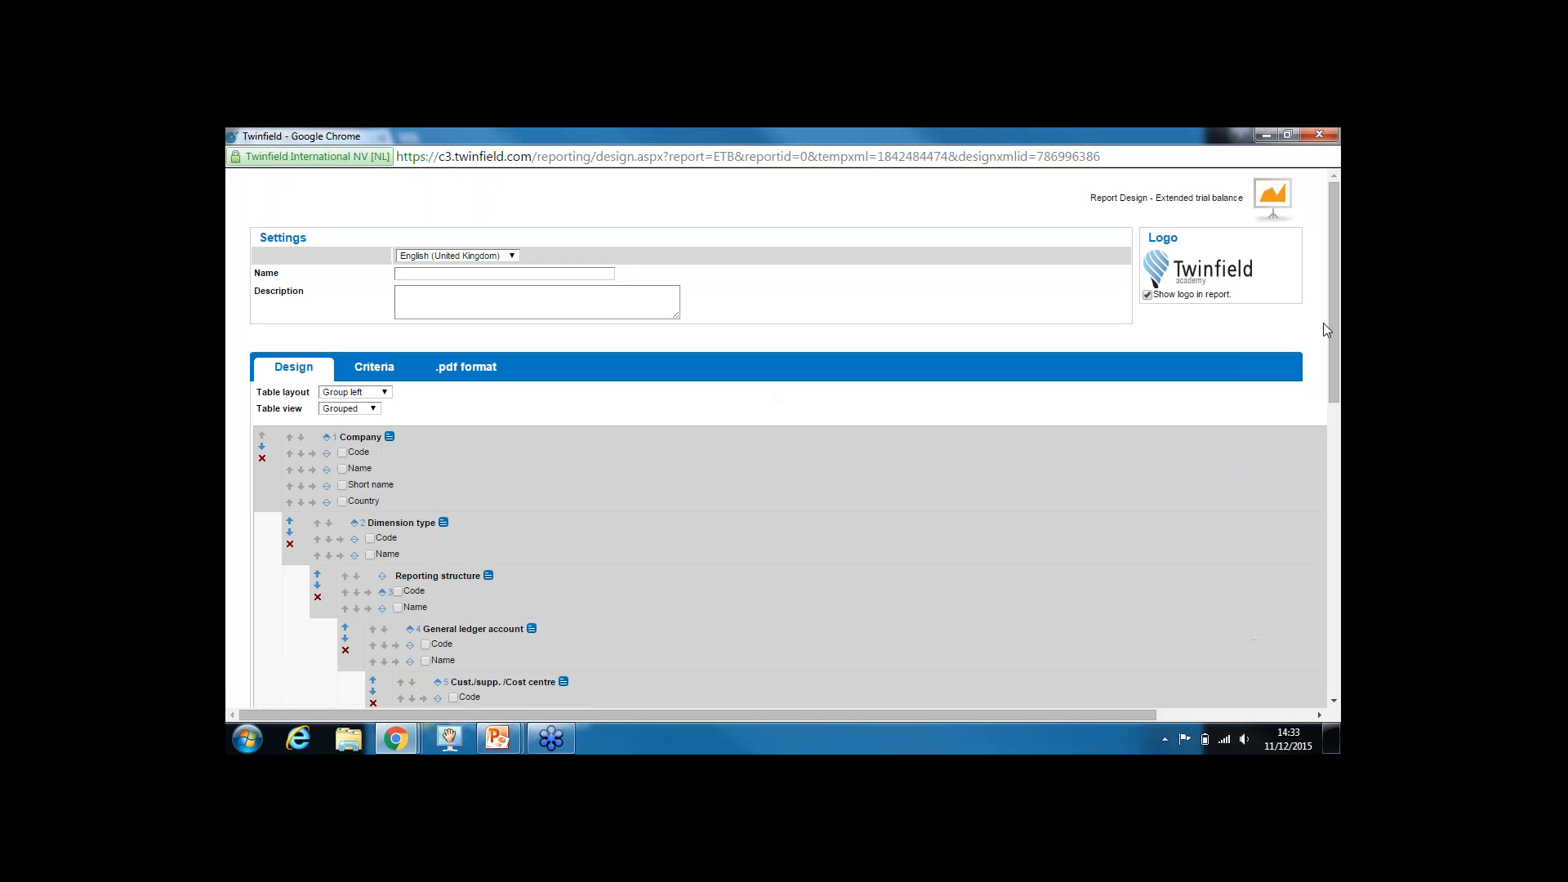
left_click_drag(1330, 327, 1310, 561)
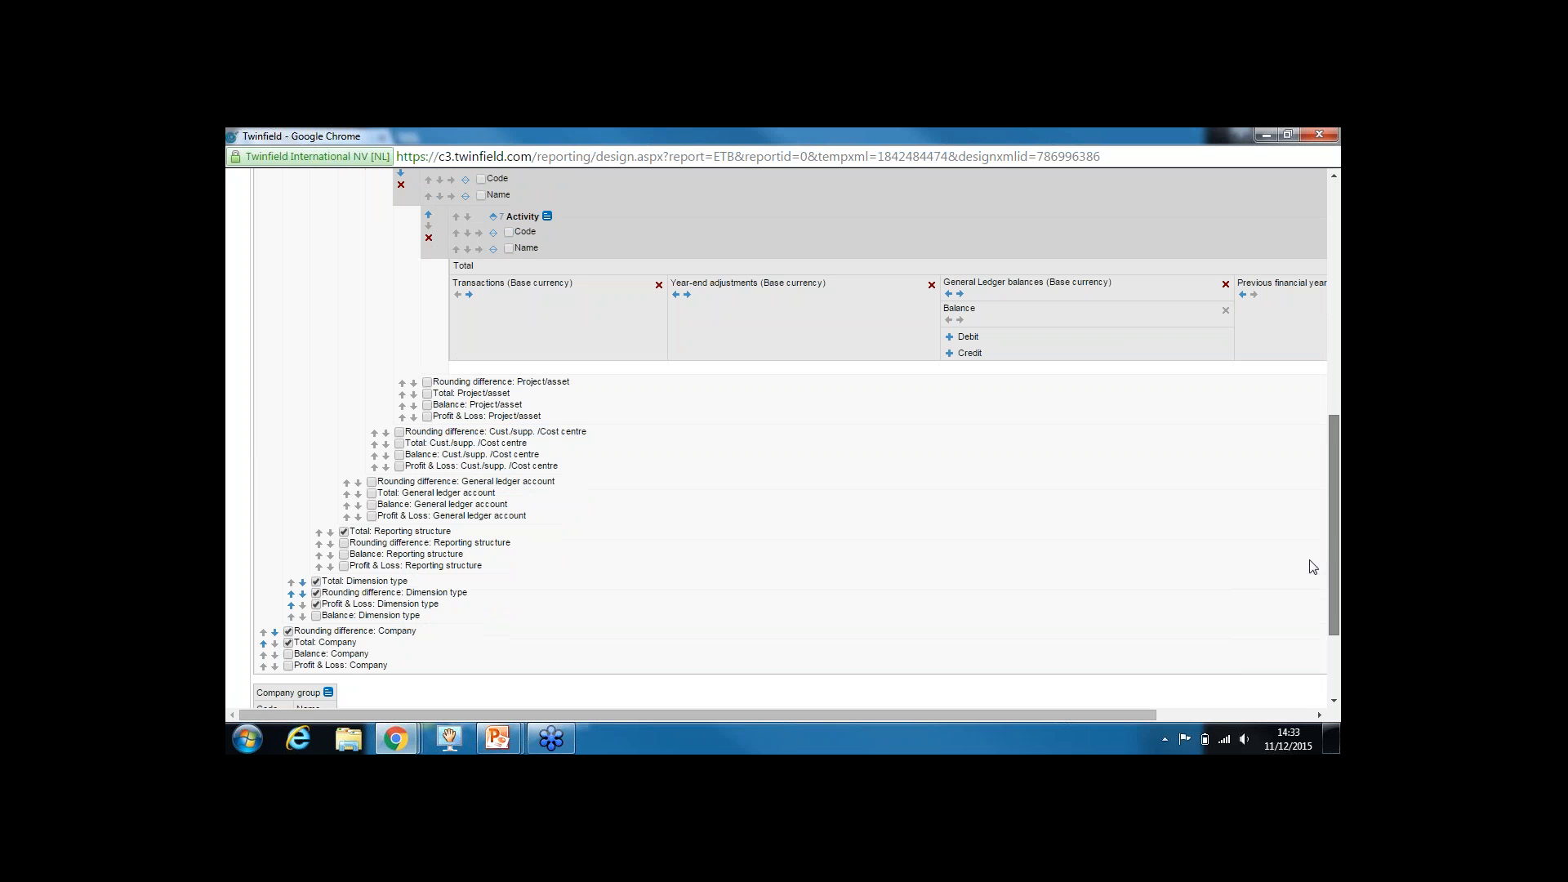
left_click(932, 283)
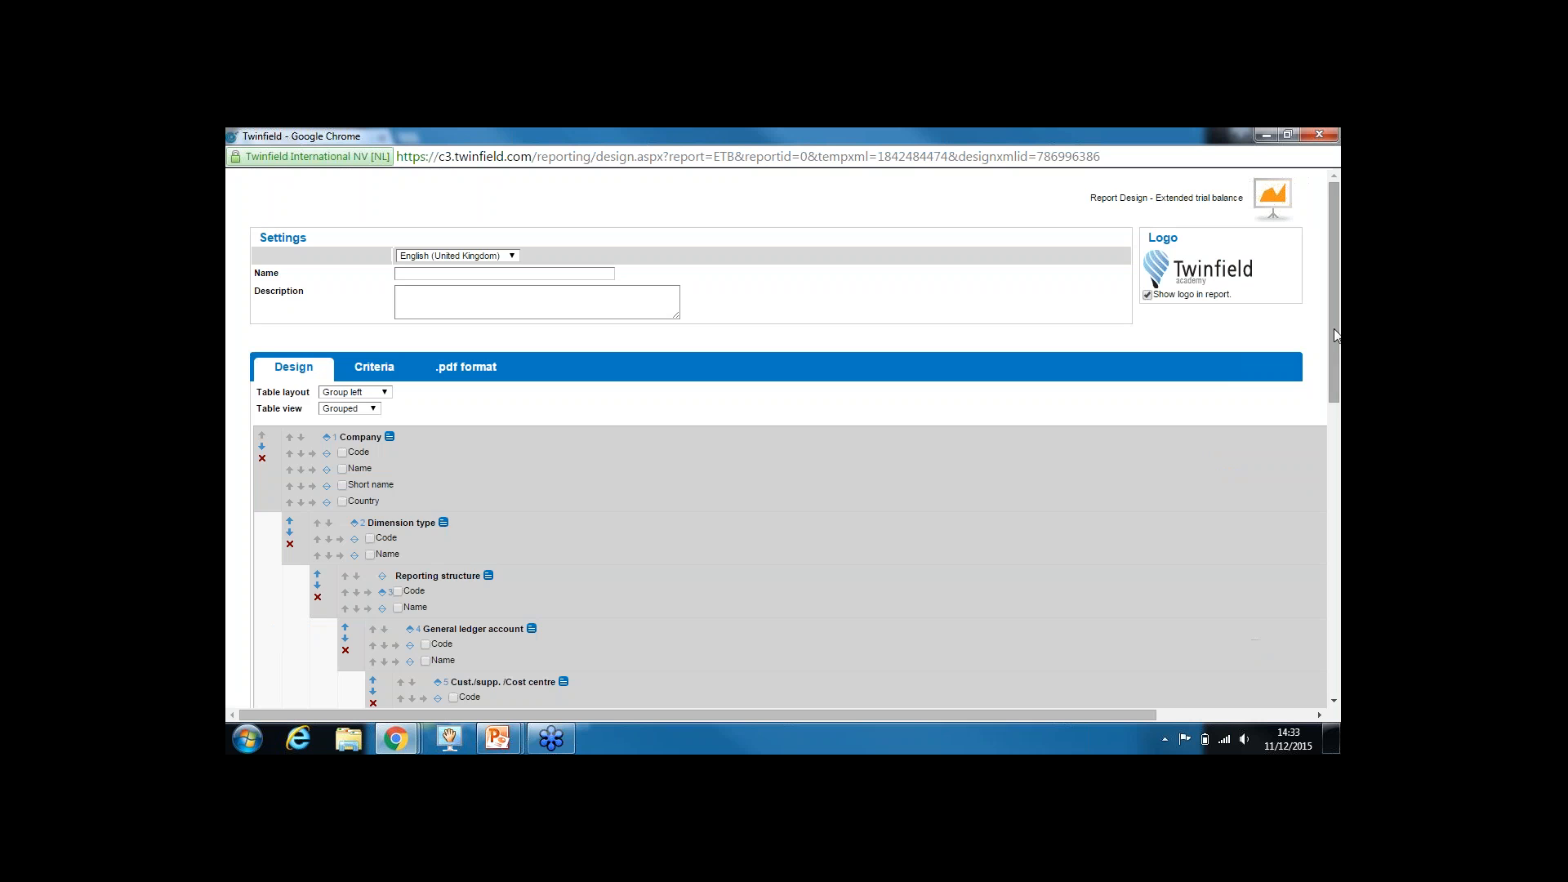
left_click_drag(1335, 329, 1335, 612)
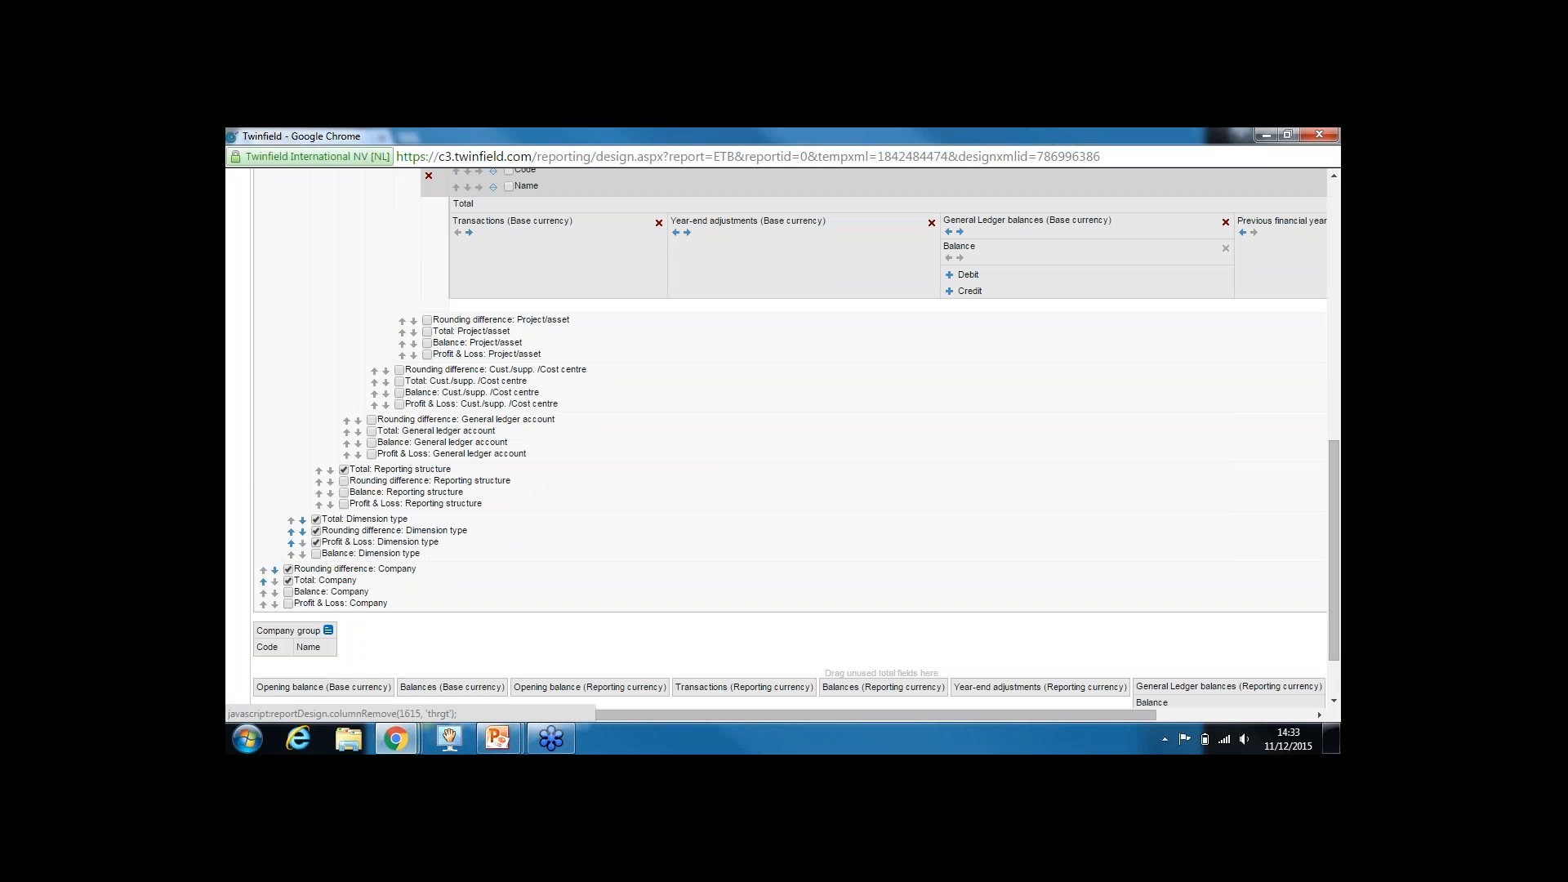
left_click(932, 223)
Remove the Transactions and Previous financial year columns, then name the design 'reporttest'
left_click_drag(1335, 330, 1335, 527)
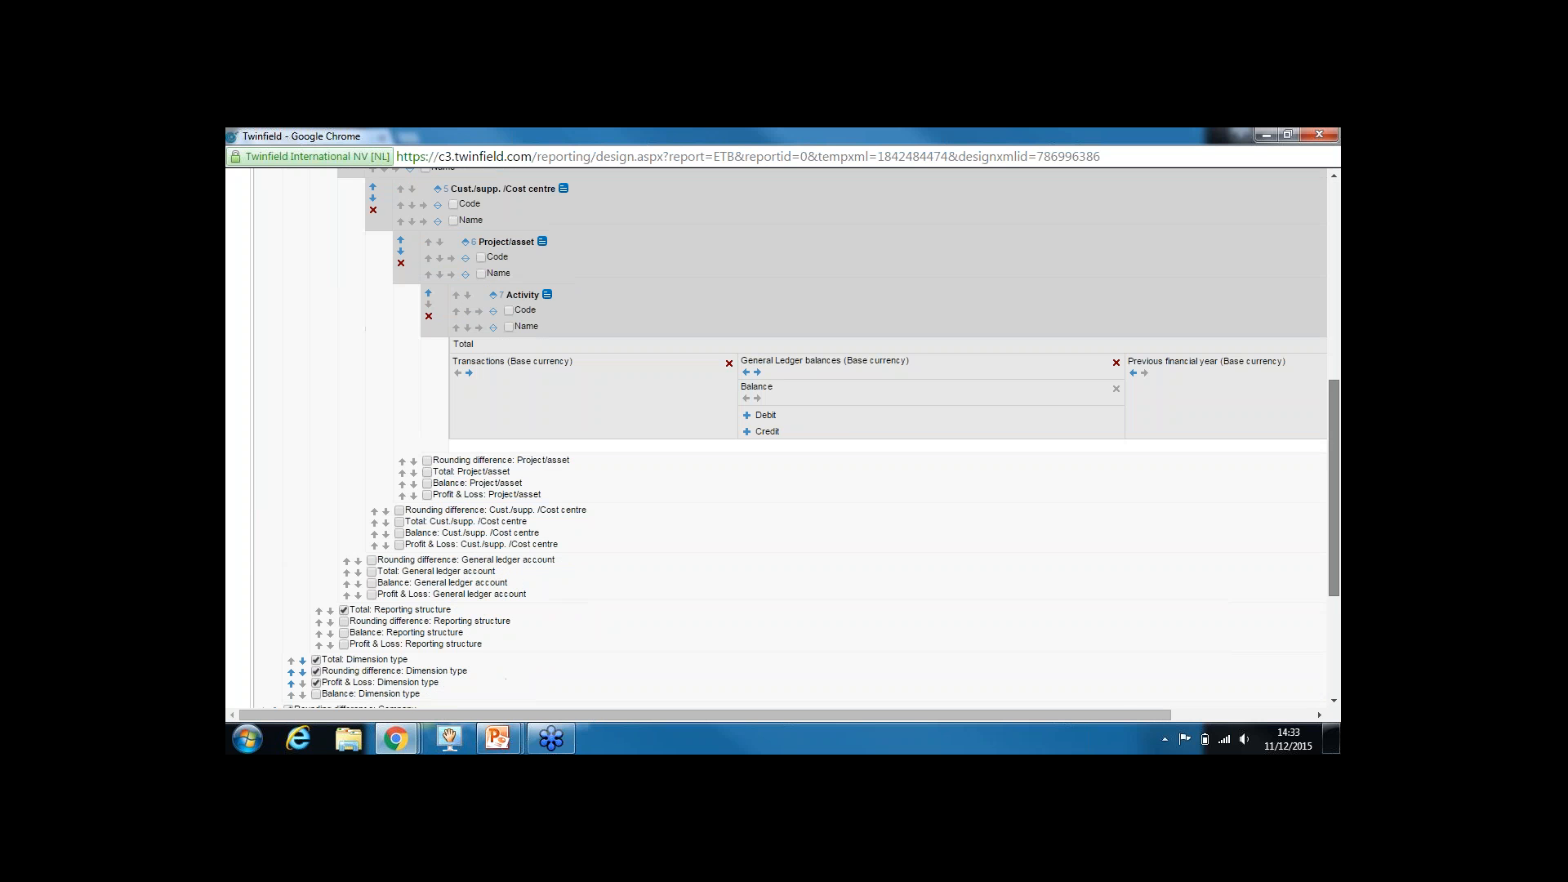
left_click(730, 363)
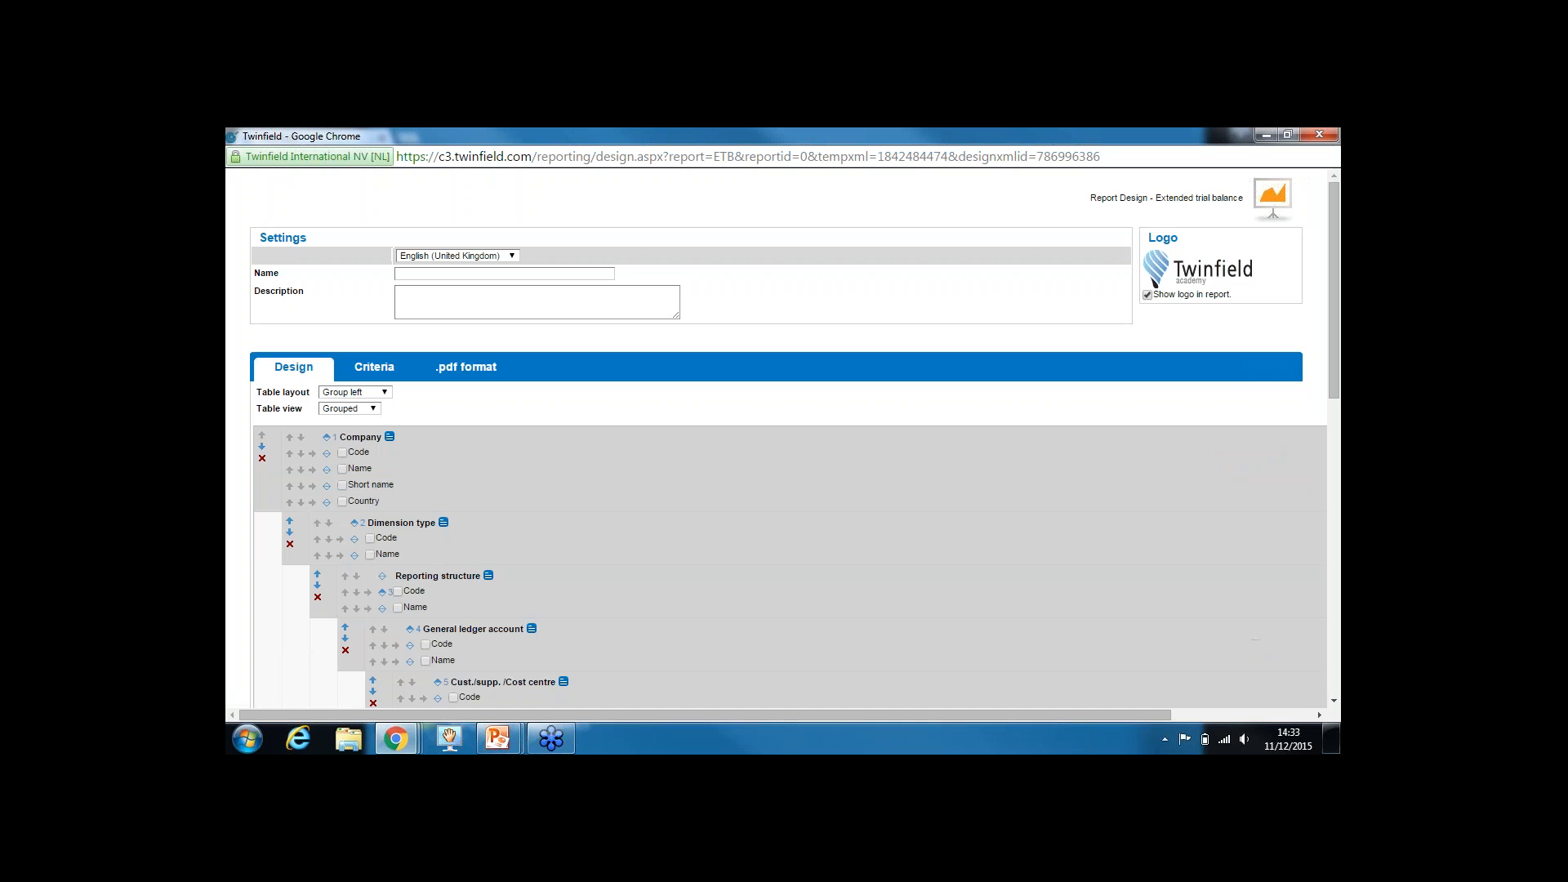
left_click_drag(1326, 331, 1339, 592)
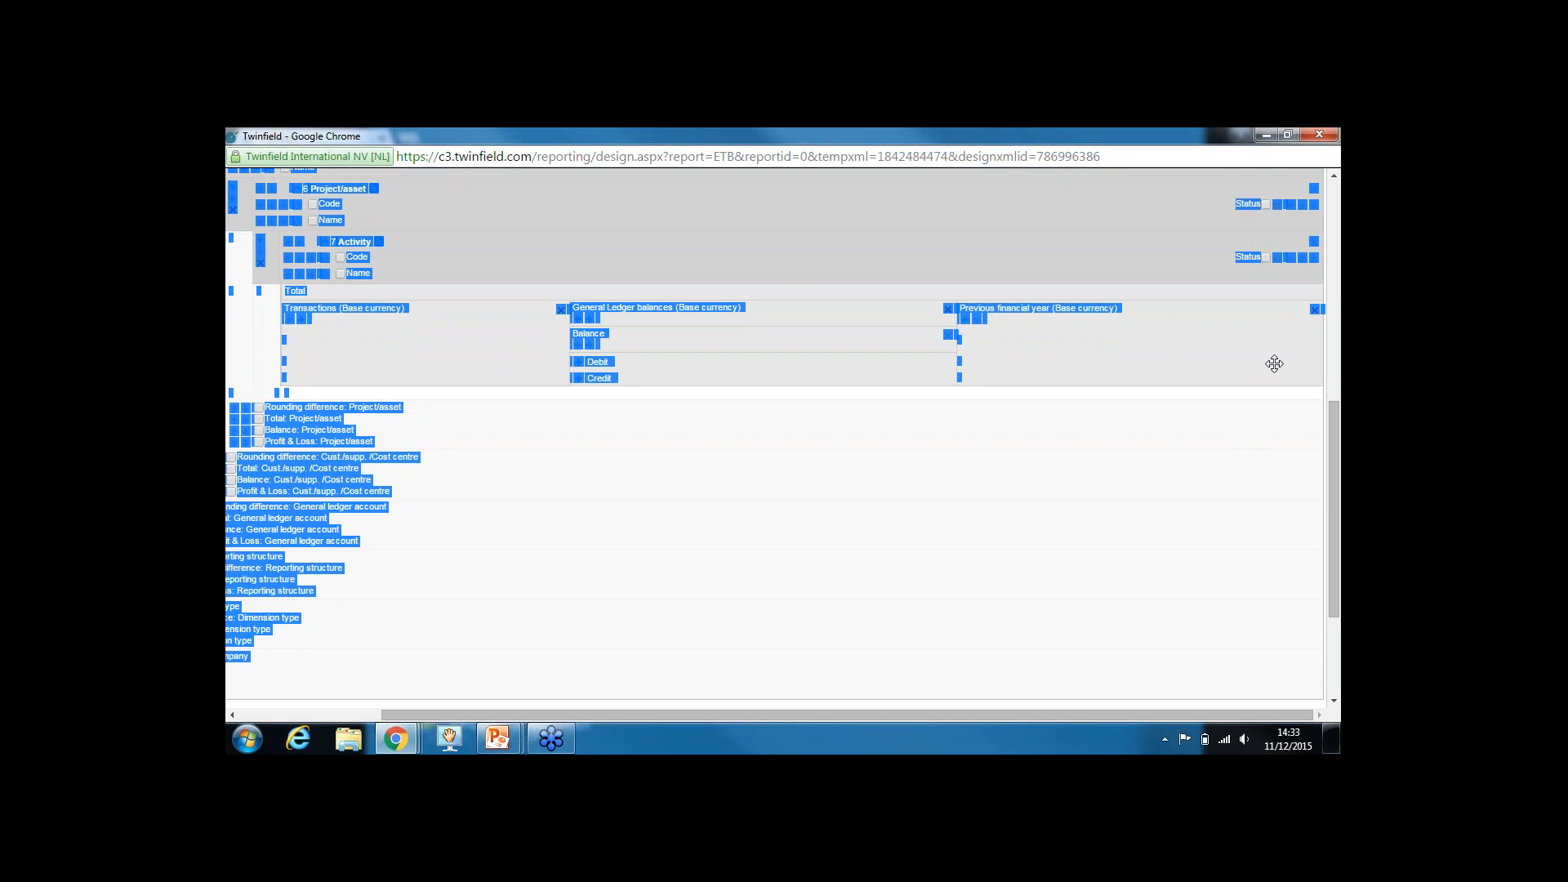
left_click(1285, 458)
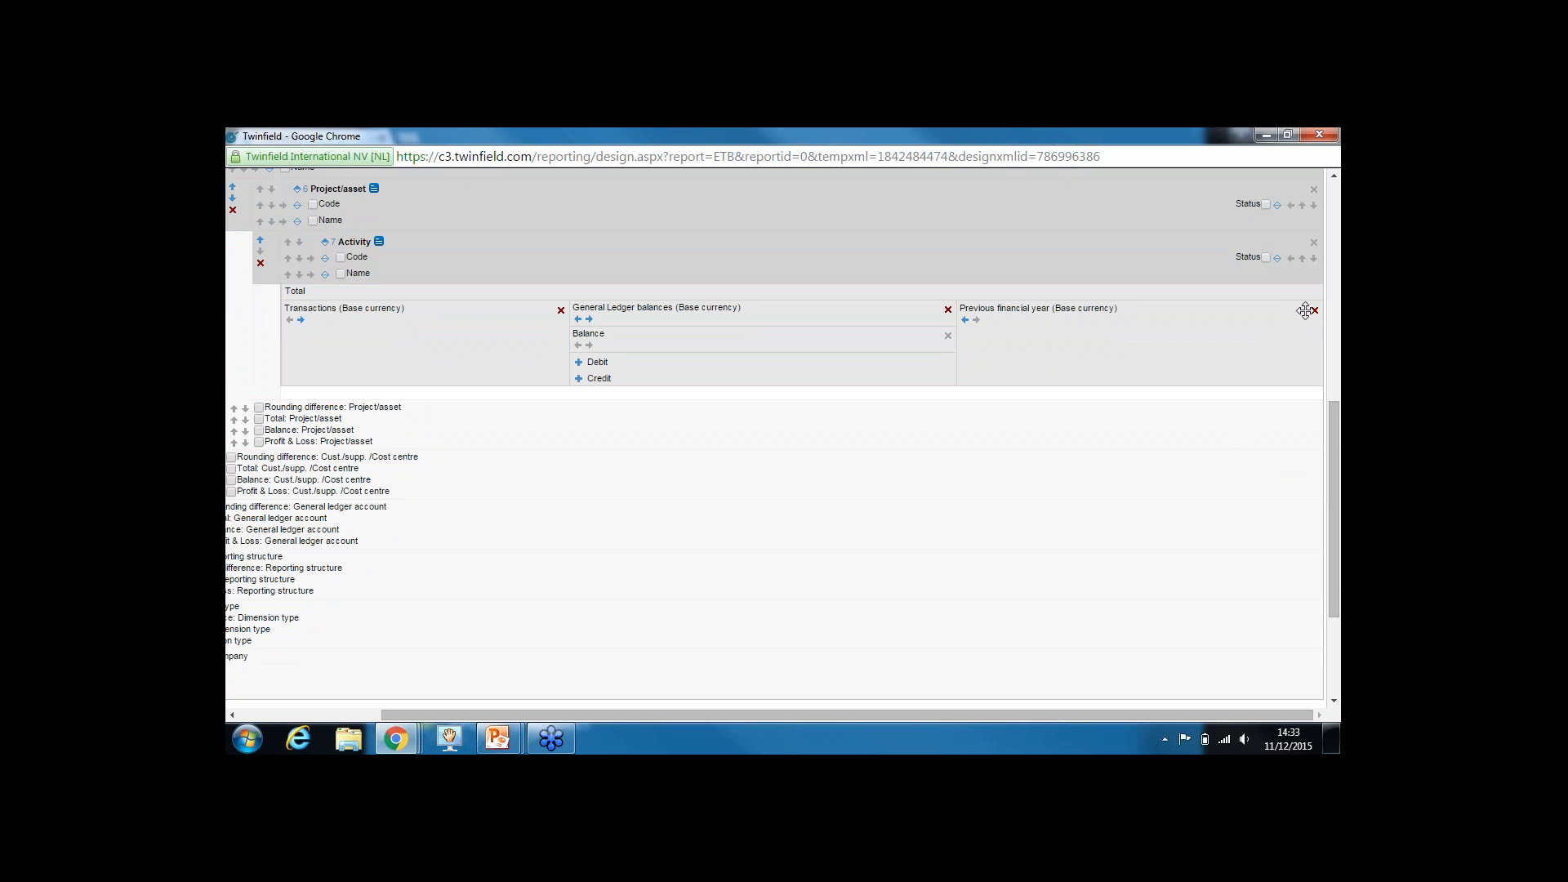
left_click(1314, 311)
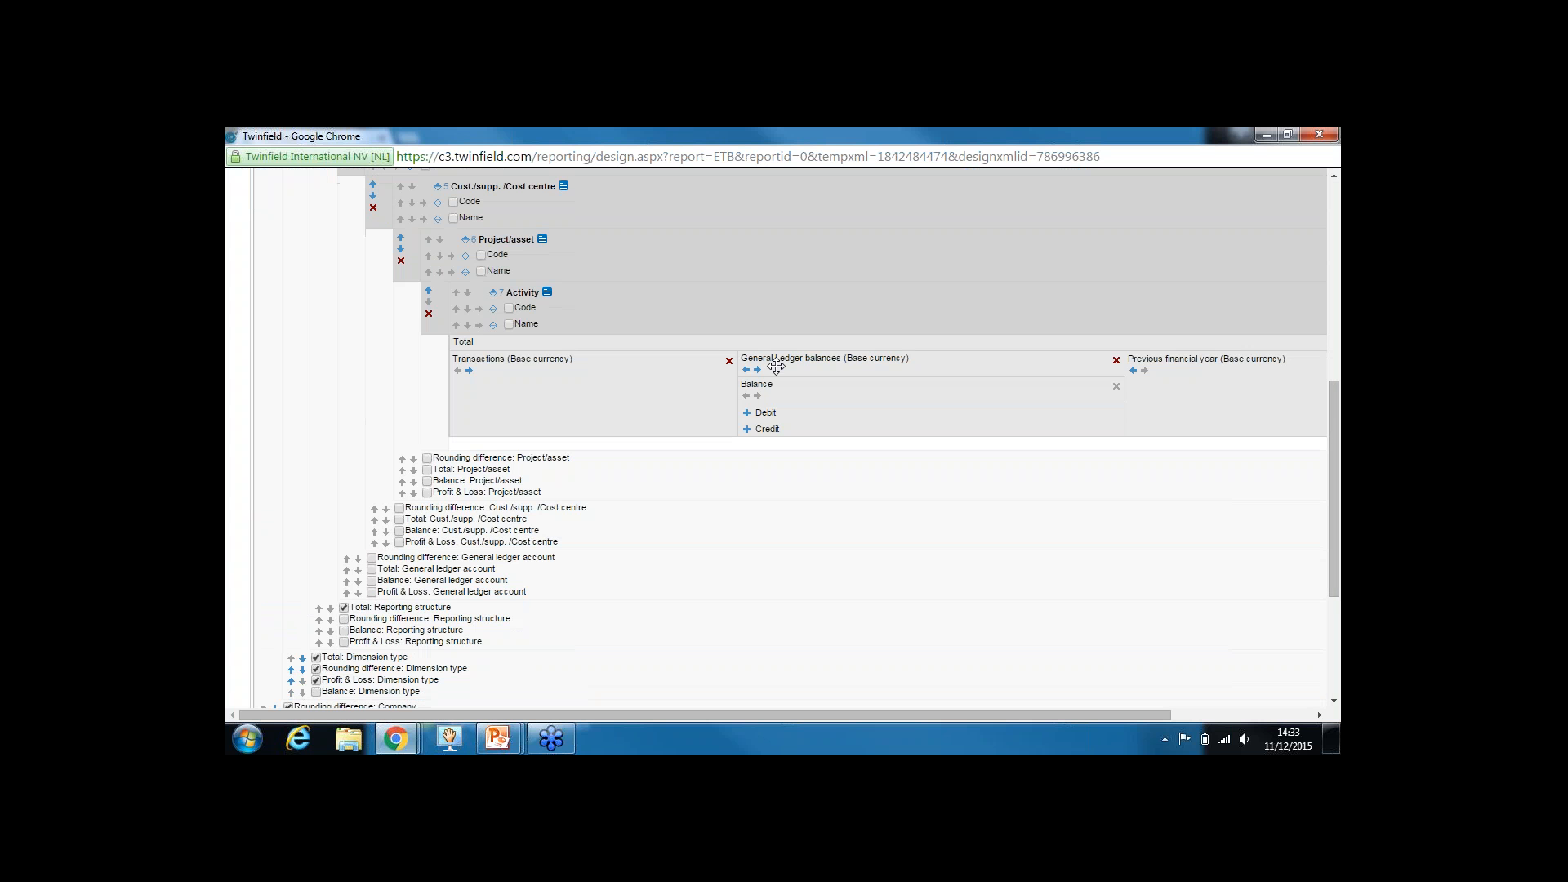
left_click(730, 363)
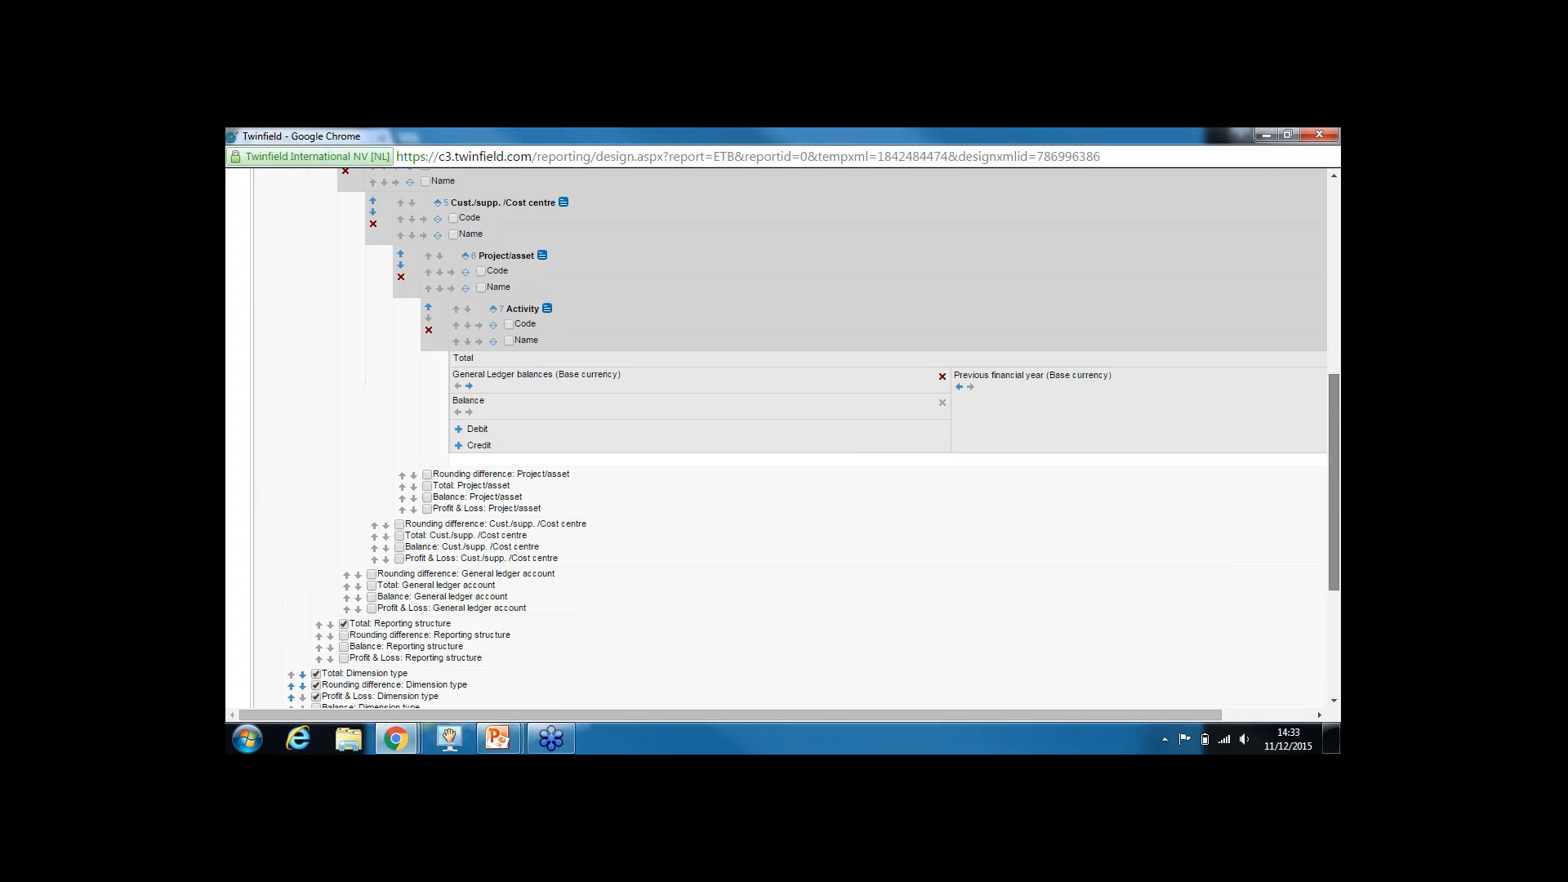
left_click_drag(1211, 714, 1302, 714)
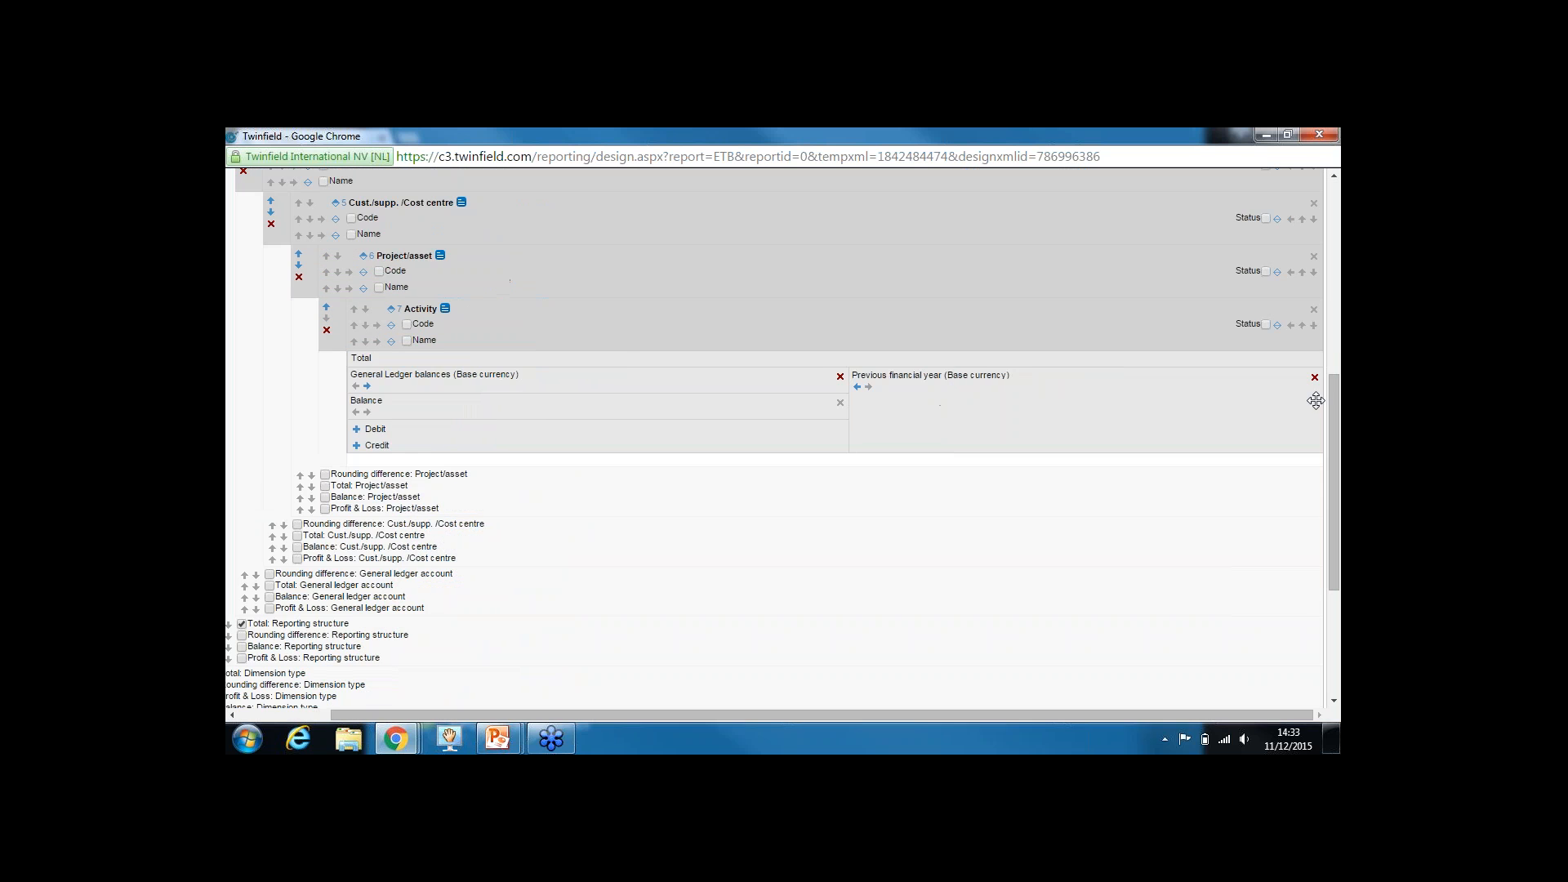
left_click(1314, 377)
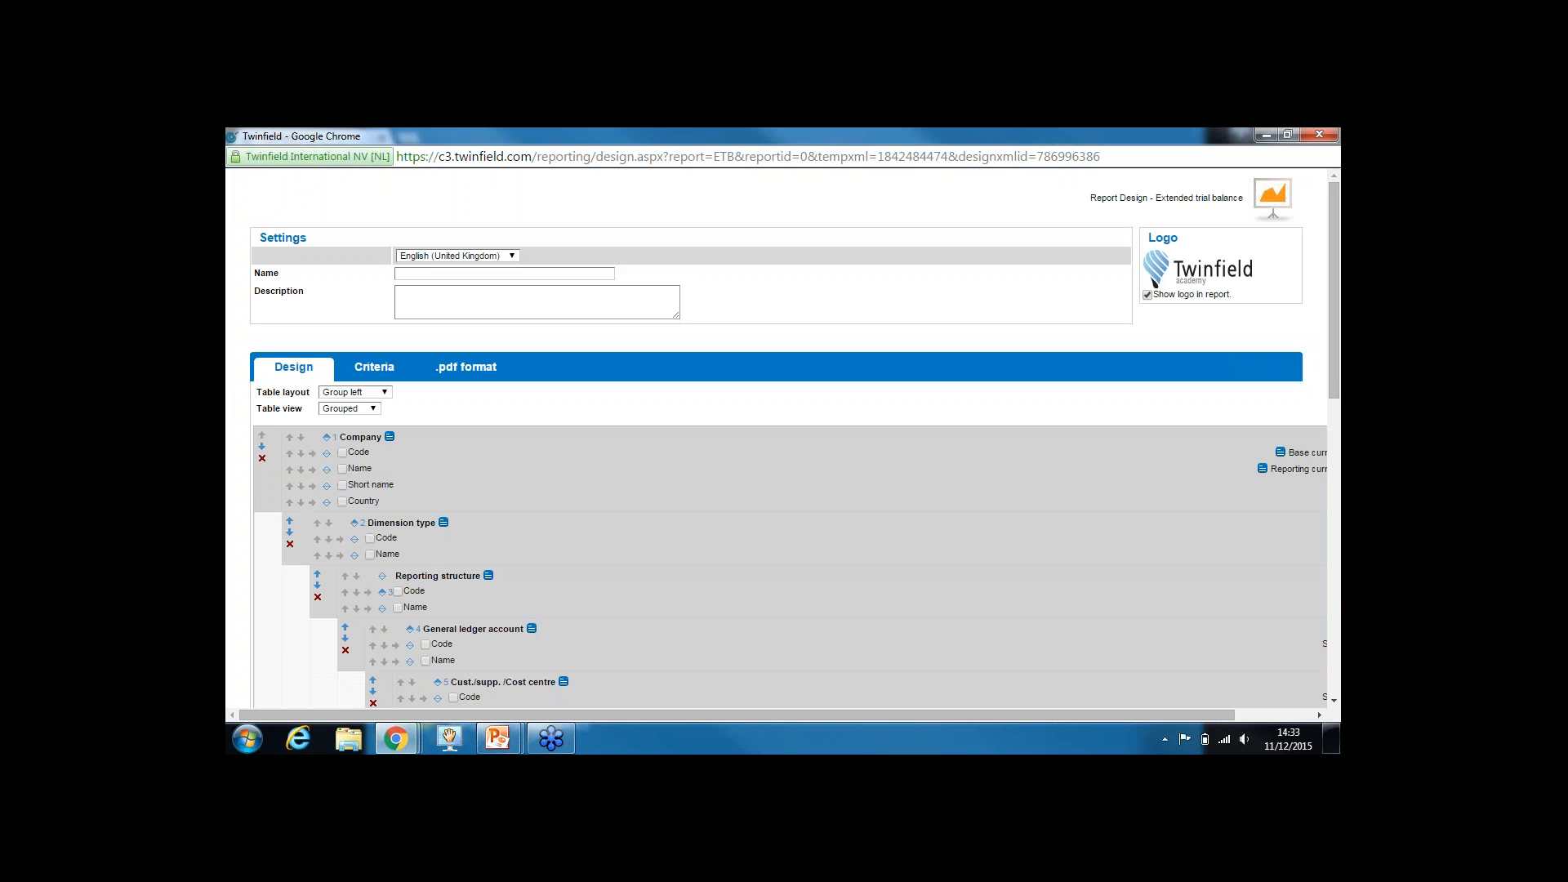
left_click_drag(1335, 365, 1335, 615)
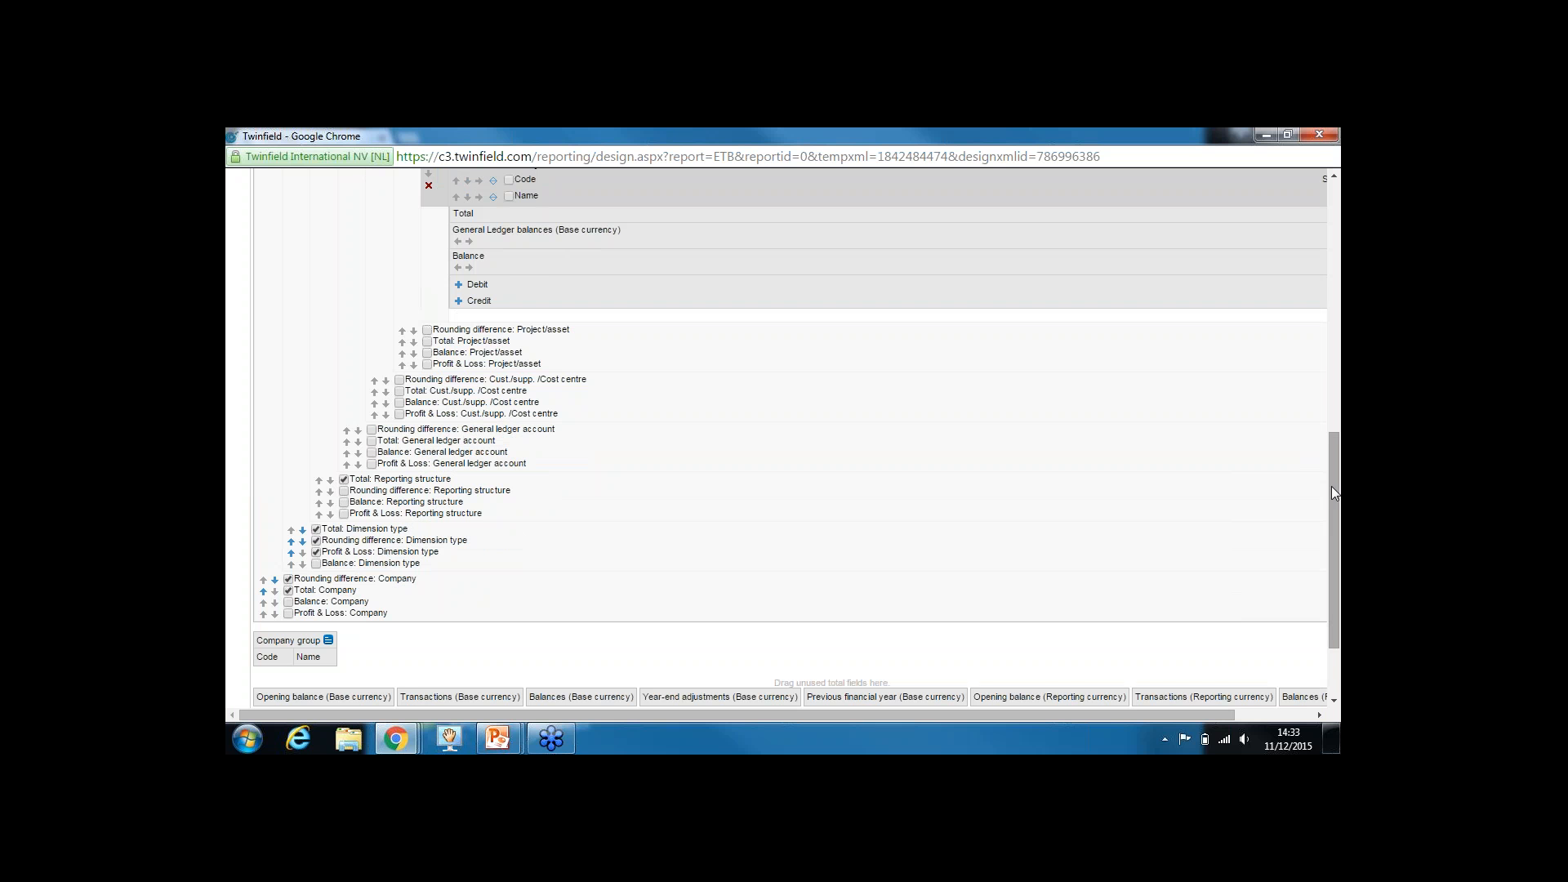
left_click_drag(1333, 487, 1302, 174)
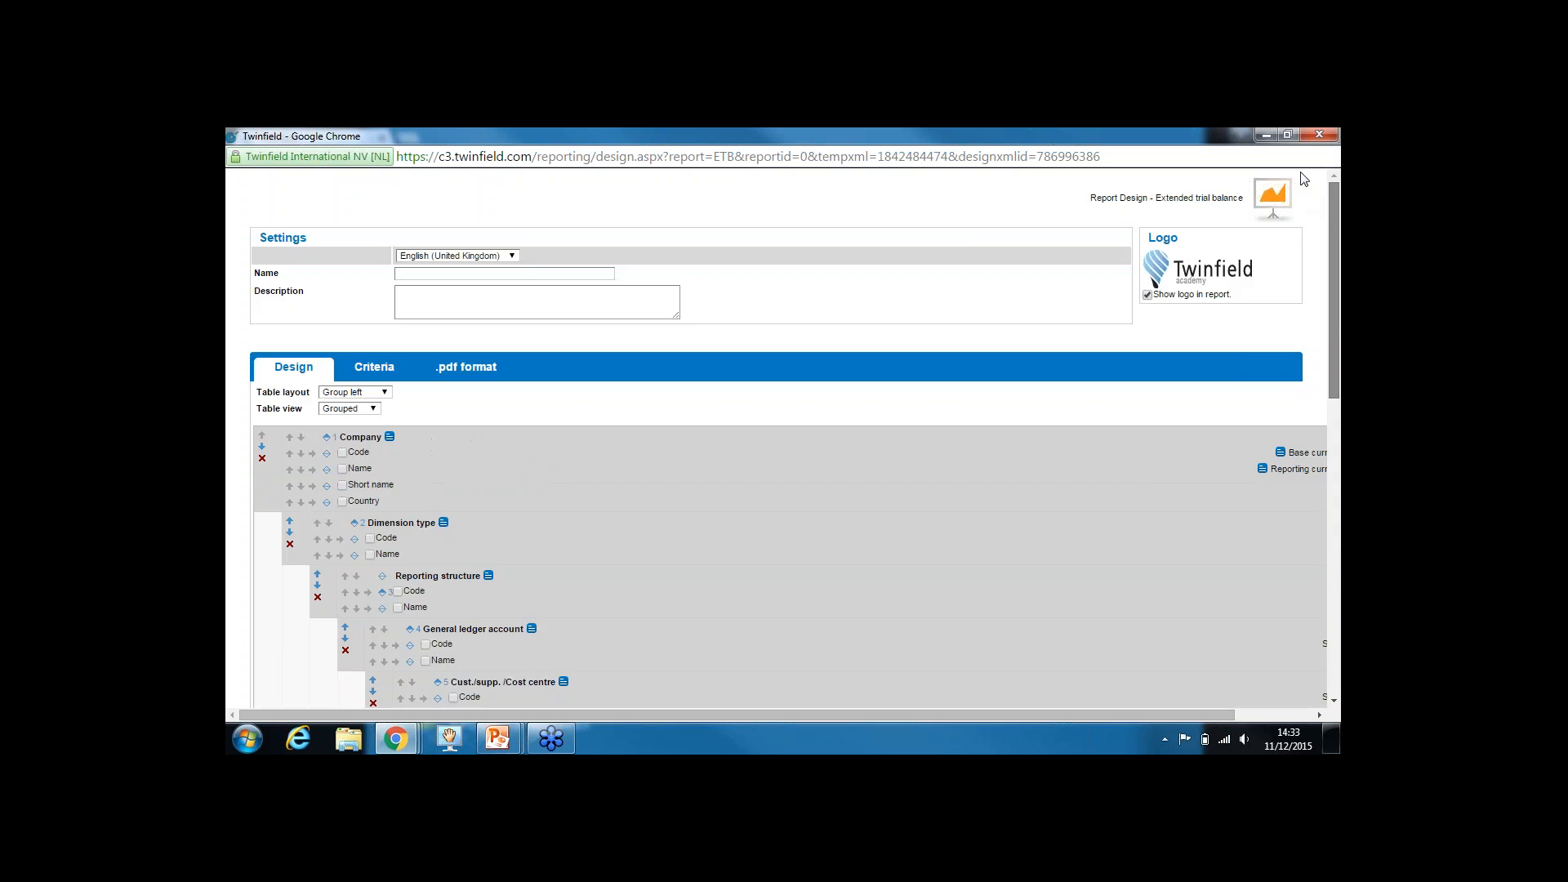
left_click(472, 275)
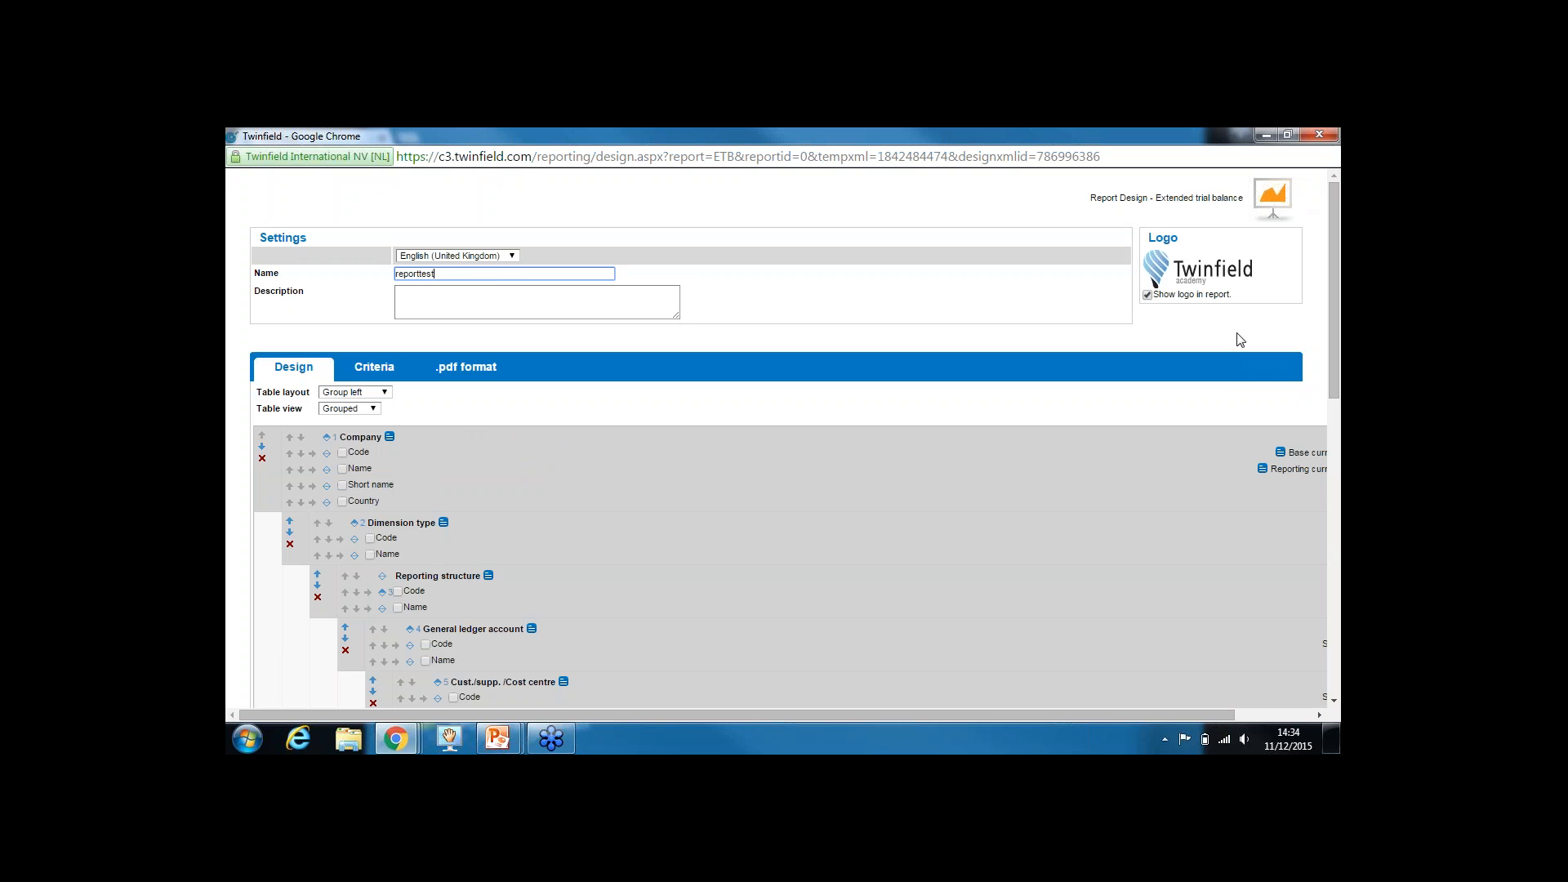
Describe the design as 'This is a profit and loss repo' and save it as a copy
left_click(439, 299)
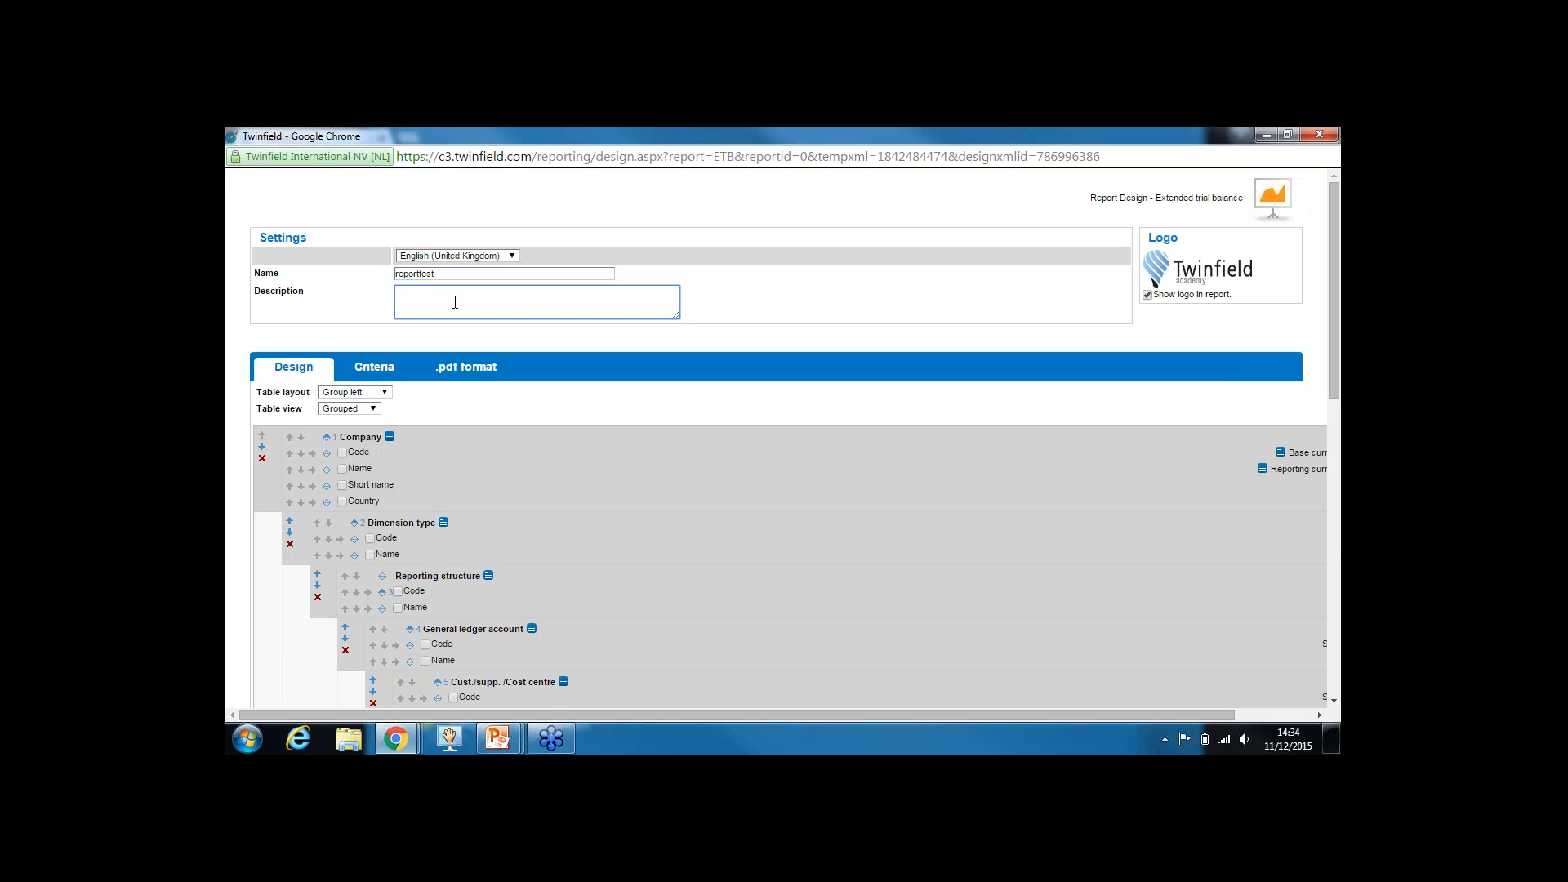
type("This is a profit and loss report for cost center 00001")
left_click_drag(1334, 328, 1335, 650)
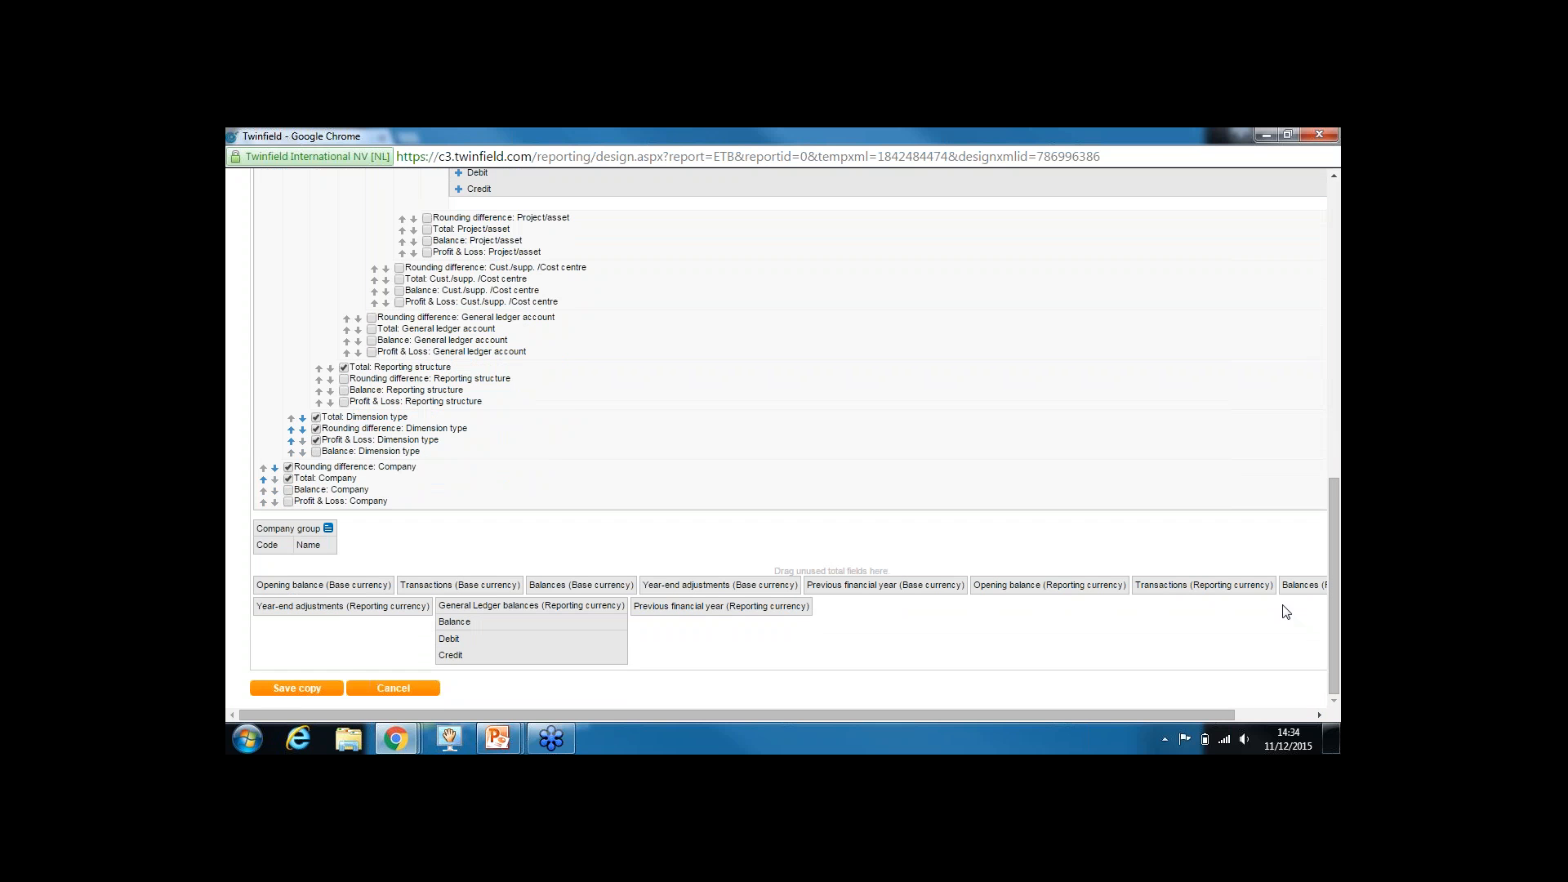
left_click(296, 688)
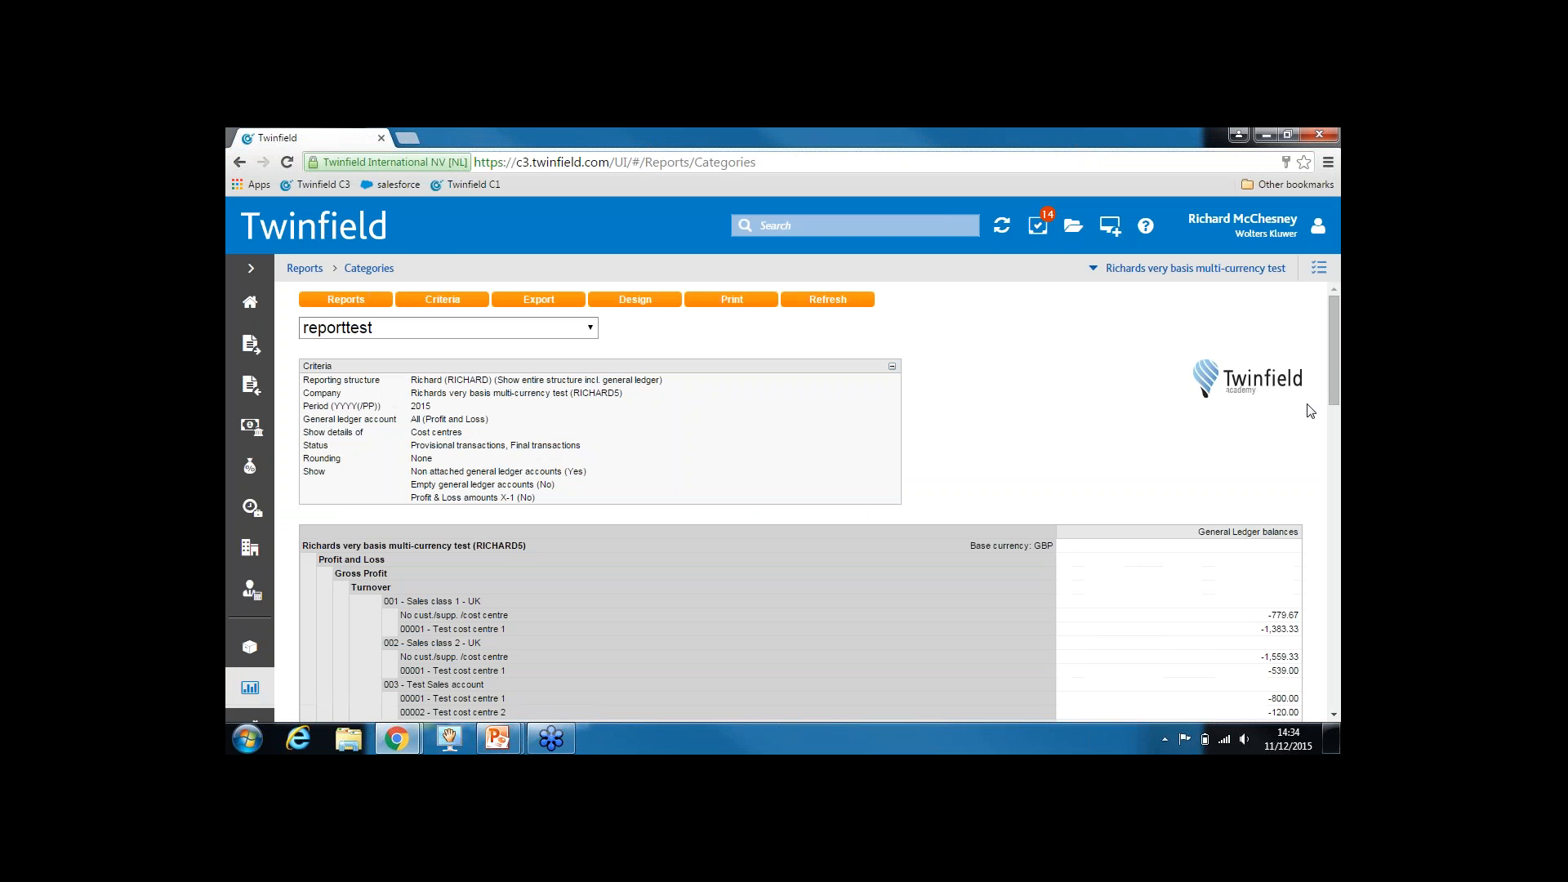
Return to the top of the reporttest report and reopen its Report Design window
scroll(1334, 358, "down", 3)
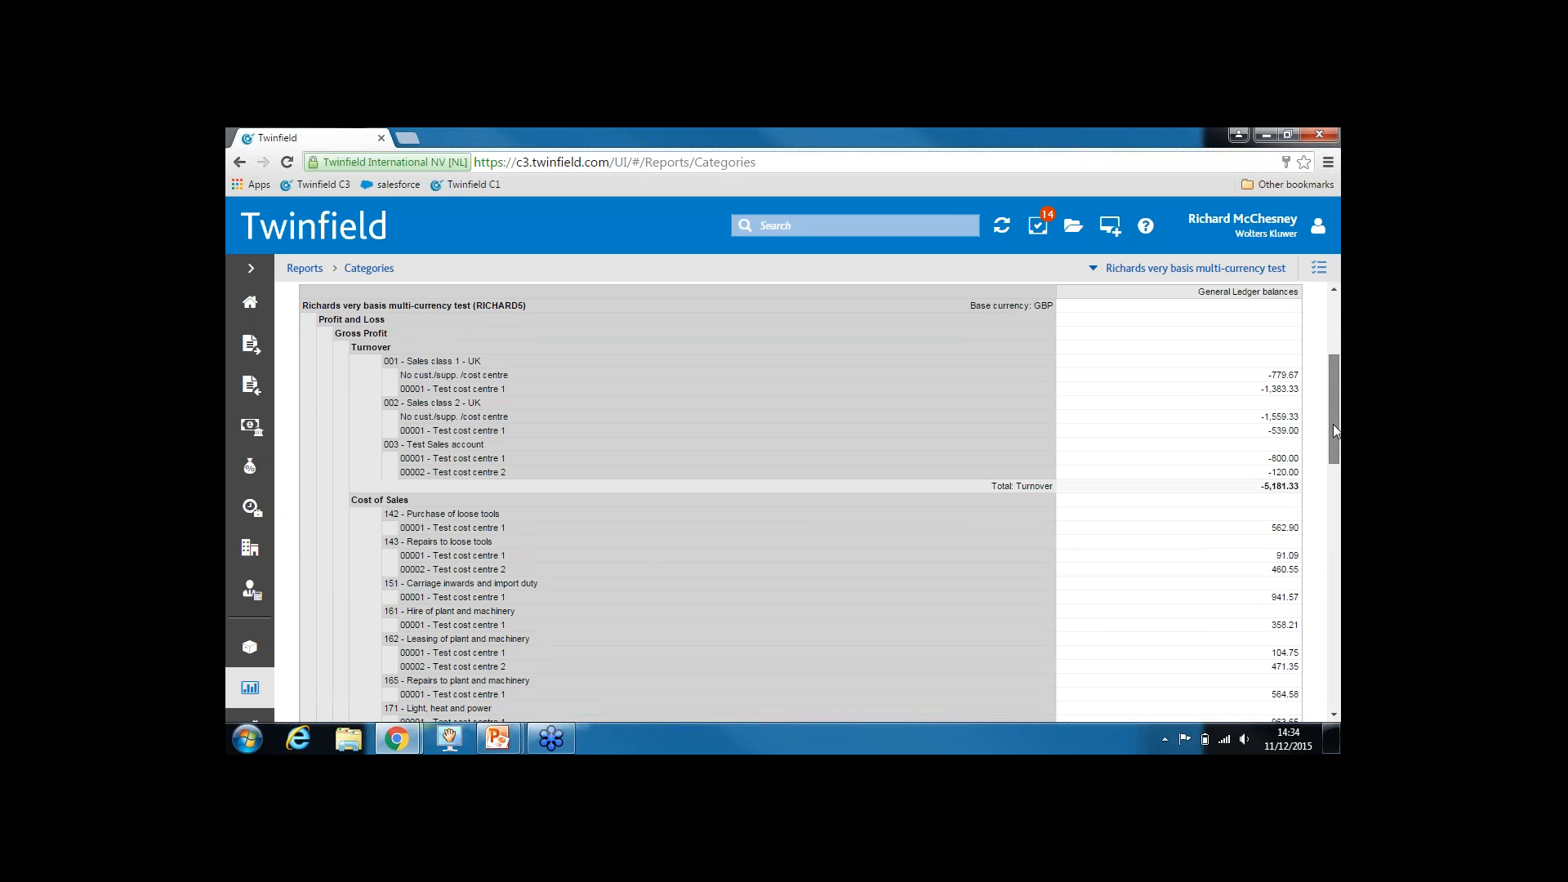
left_click_drag(1333, 424, 1331, 355)
left_click(646, 302)
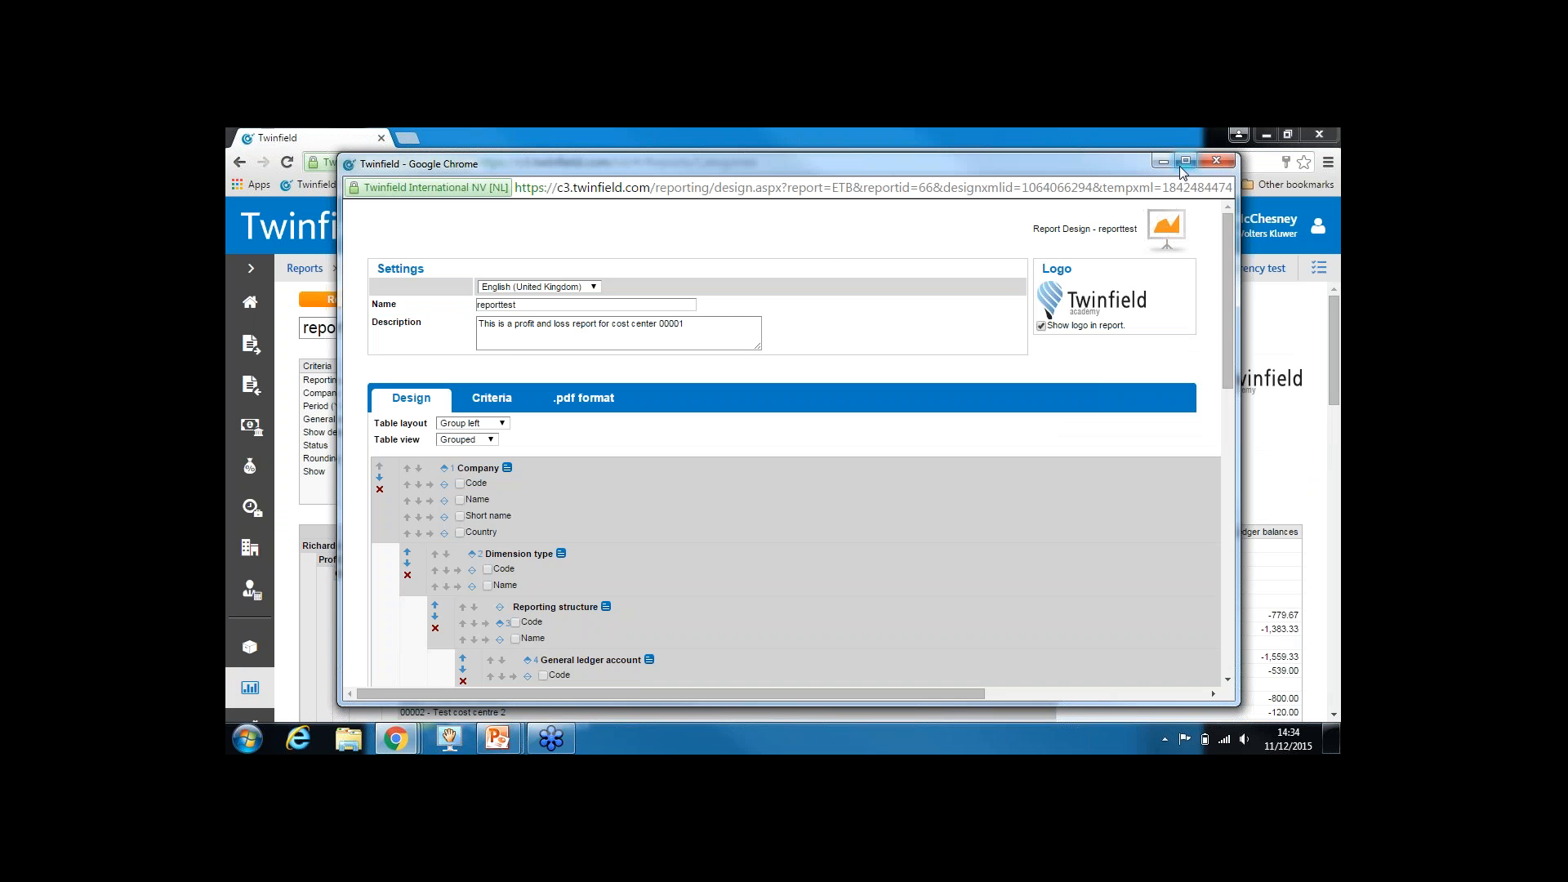
Lock General ledger account and Show details of, filter on Test cost centre 1 (00001), and save
left_click(1185, 160)
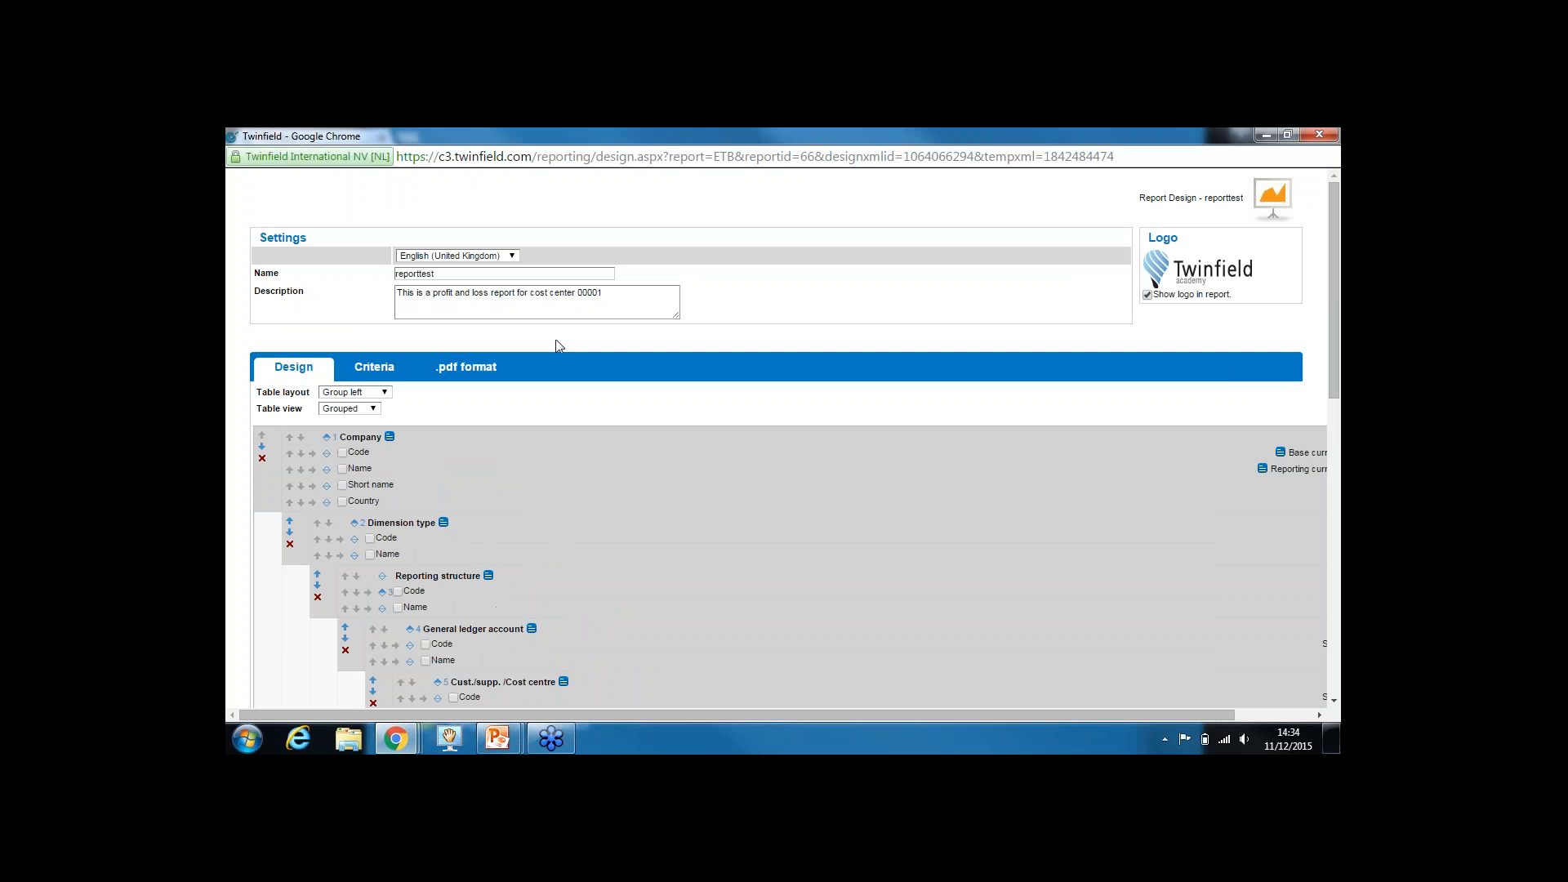
left_click(377, 372)
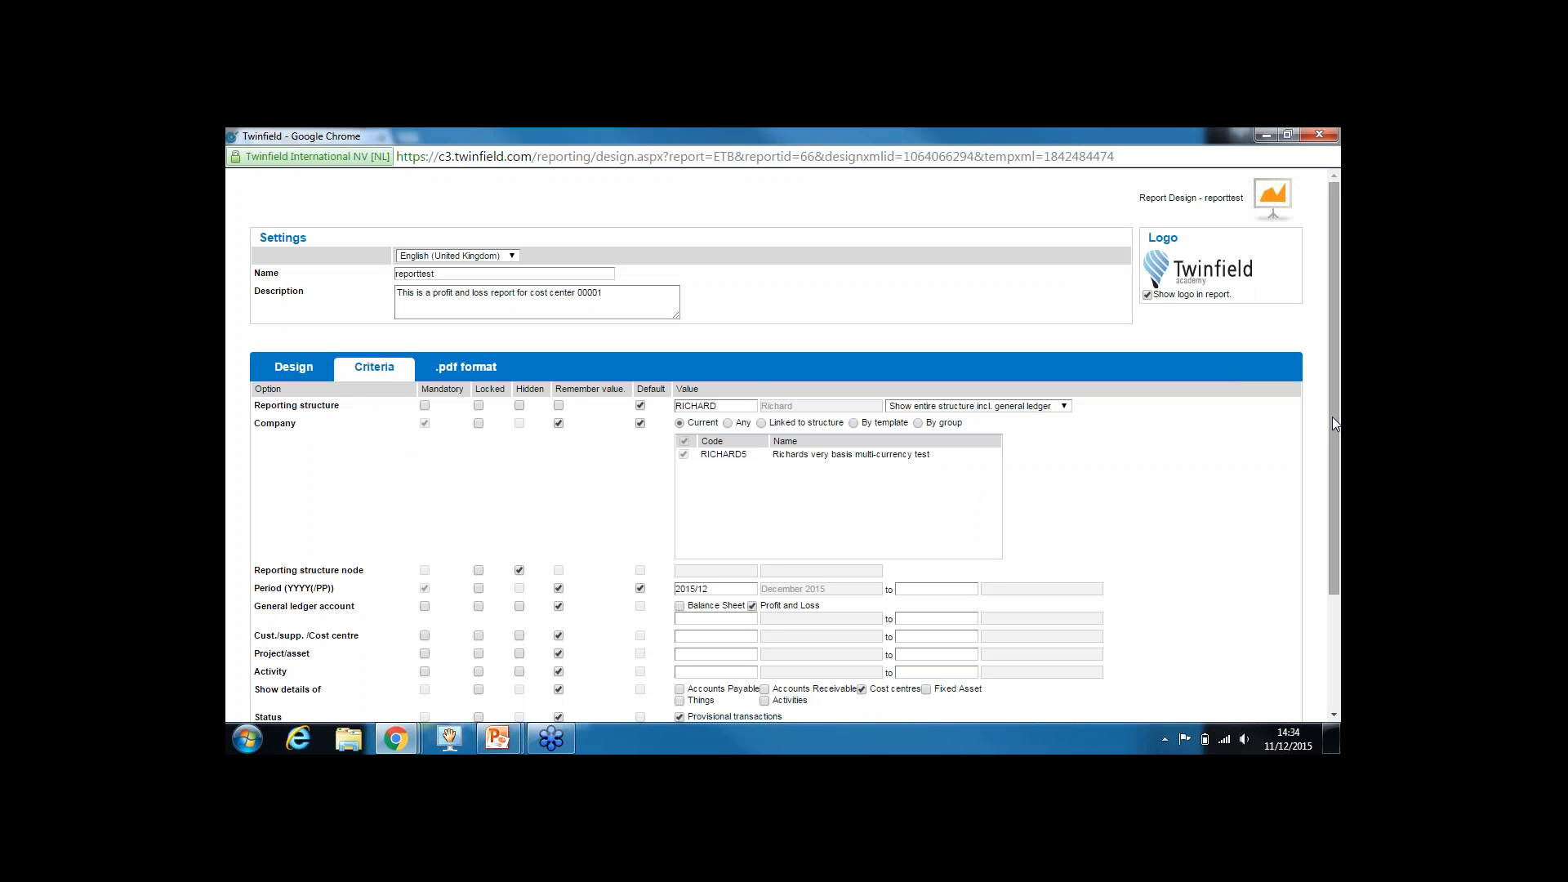
left_click_drag(1332, 417, 1312, 542)
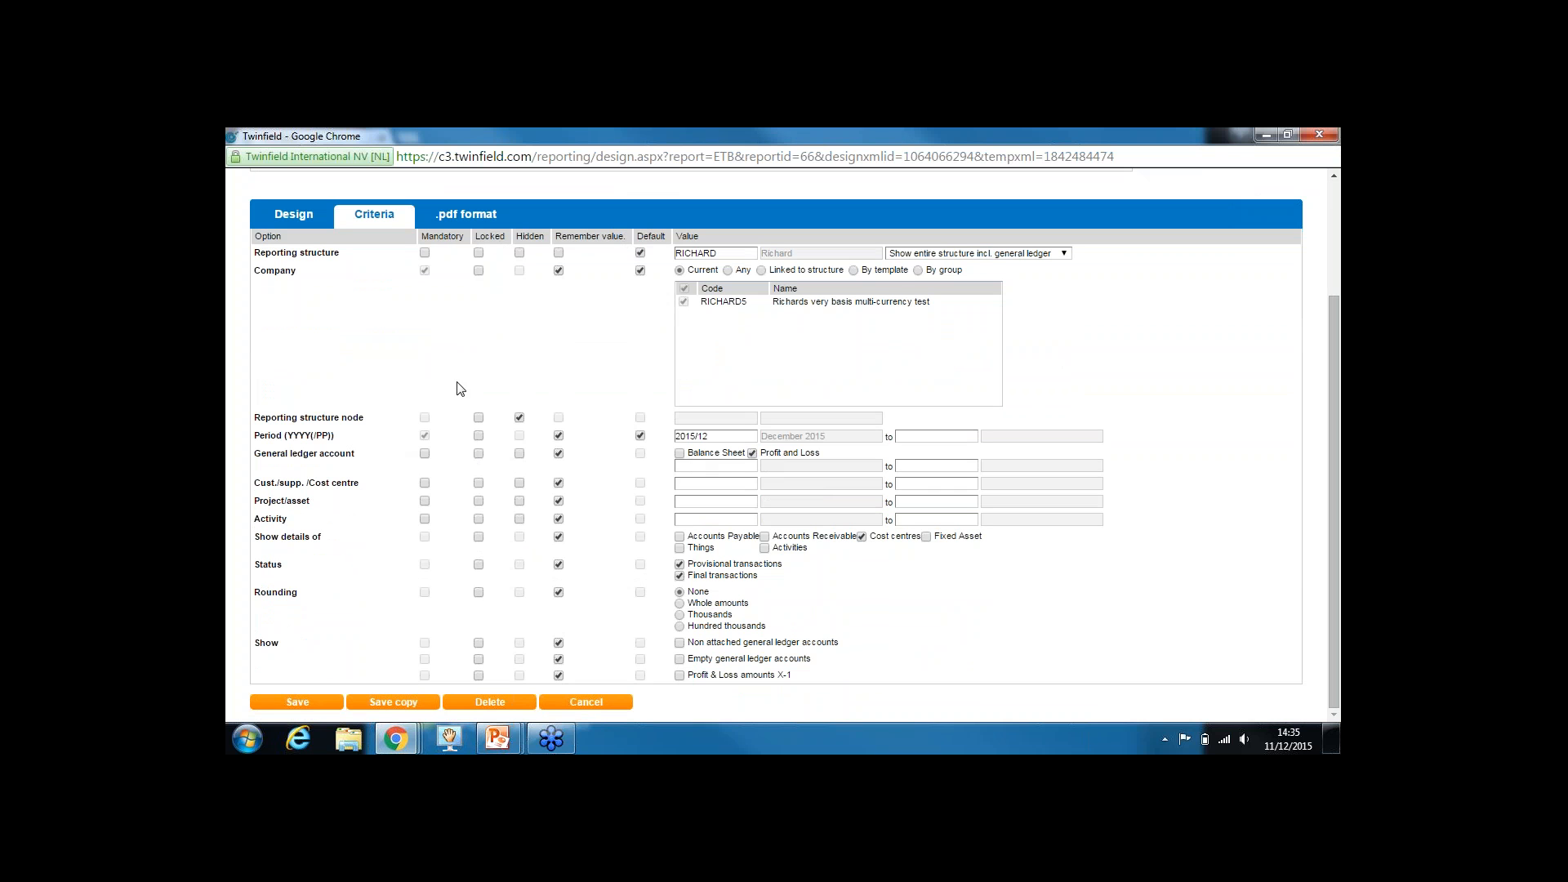
left_click(479, 455)
left_click(717, 485)
key("Down")
key("Return")
left_click(479, 538)
left_click(300, 703)
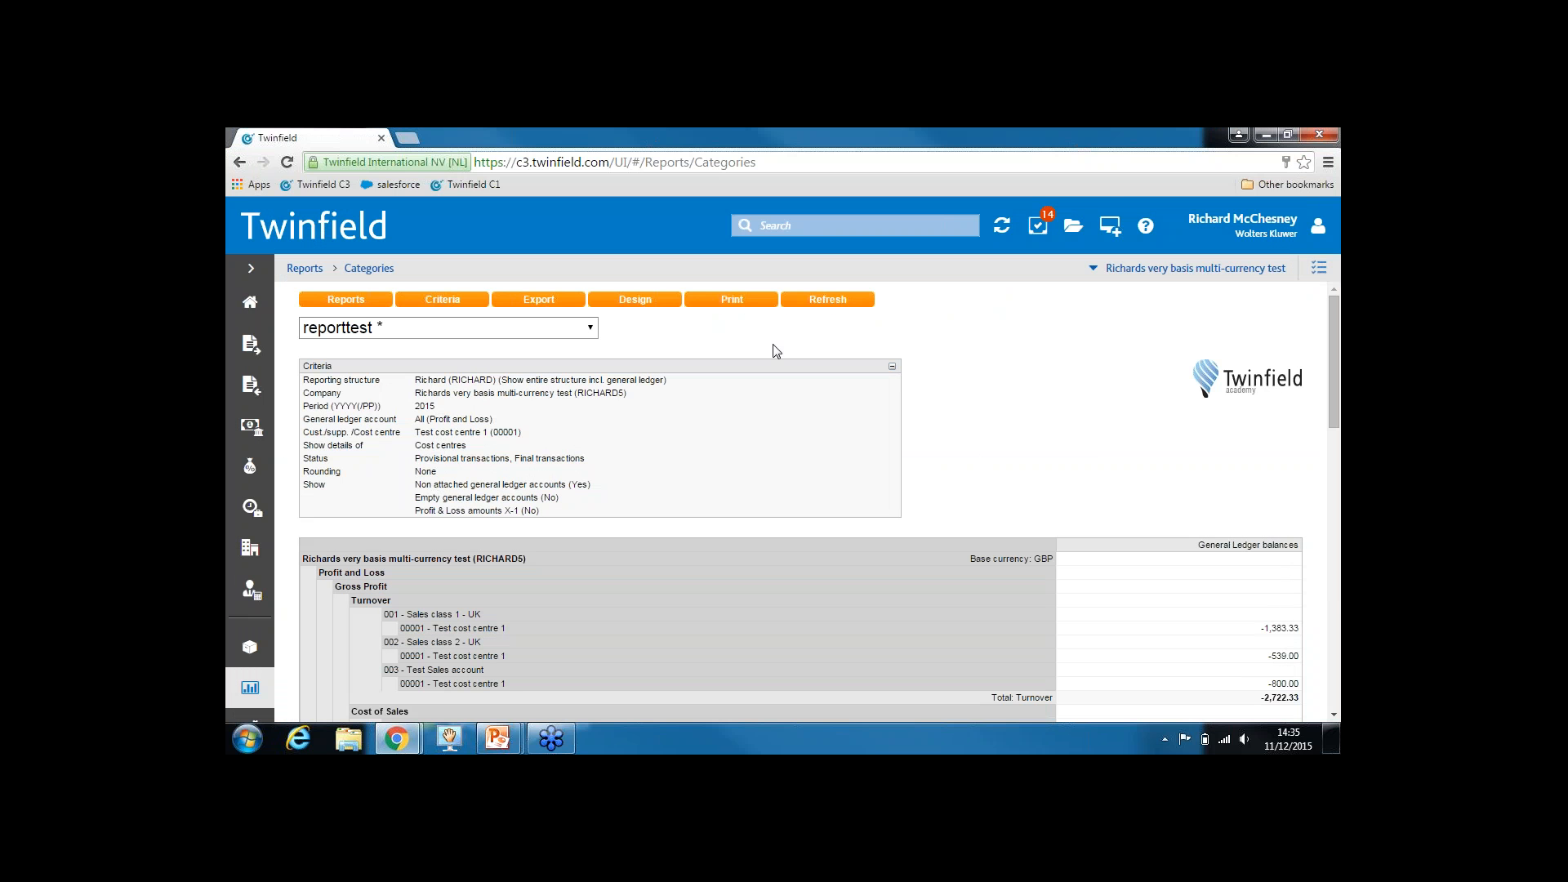
left_click(438, 301)
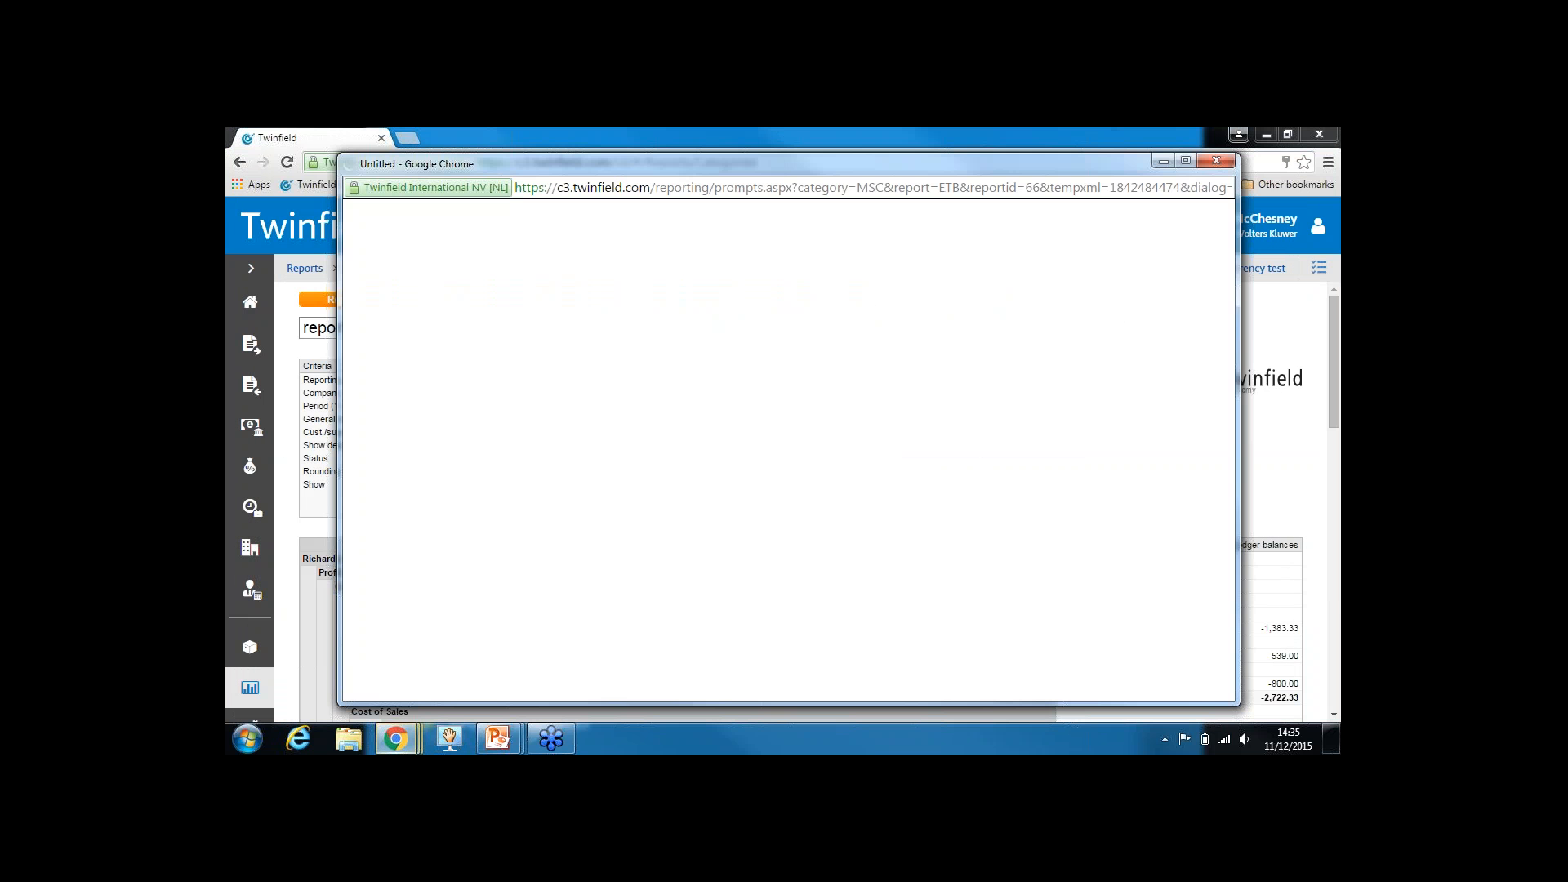
left_click(1185, 161)
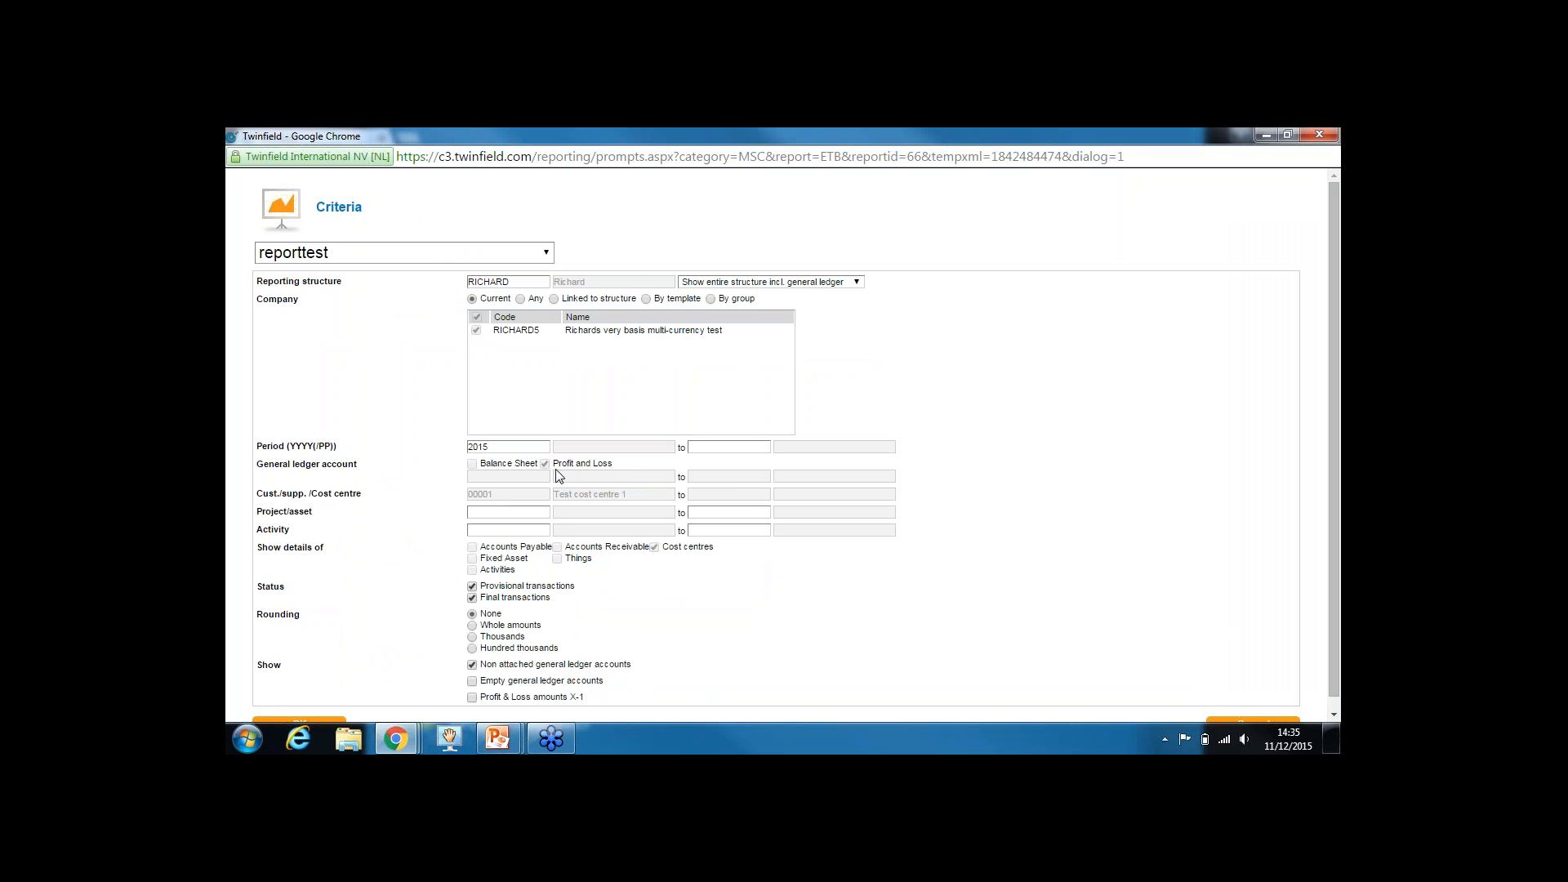
left_click_drag(500, 501, 459, 490)
left_click(525, 491)
left_click_drag(314, 512, 268, 524)
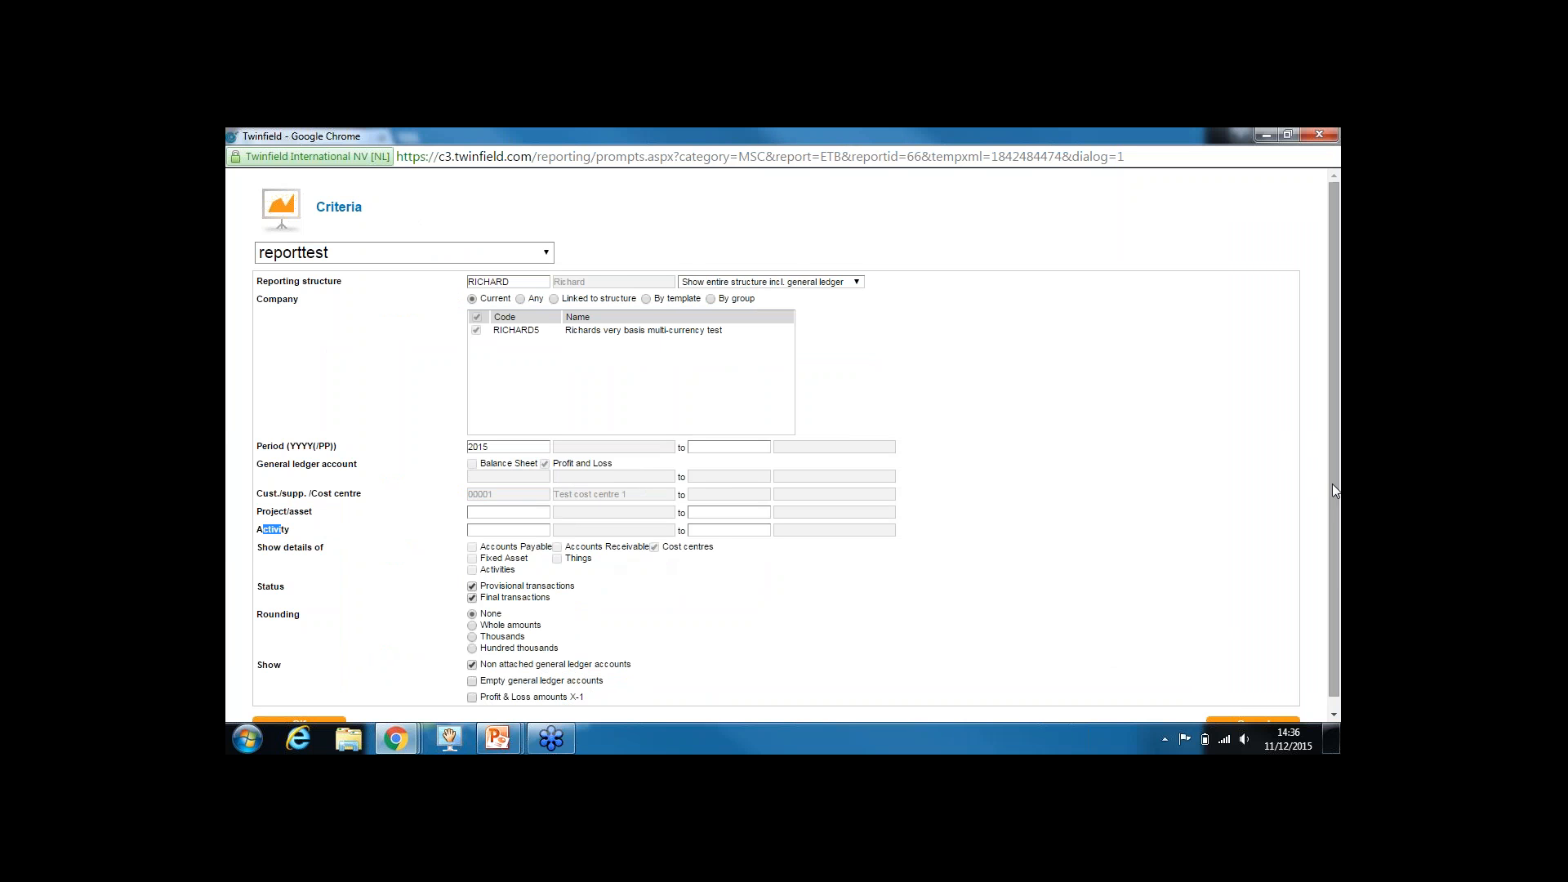
left_click_drag(1331, 484, 1331, 591)
left_click(306, 711)
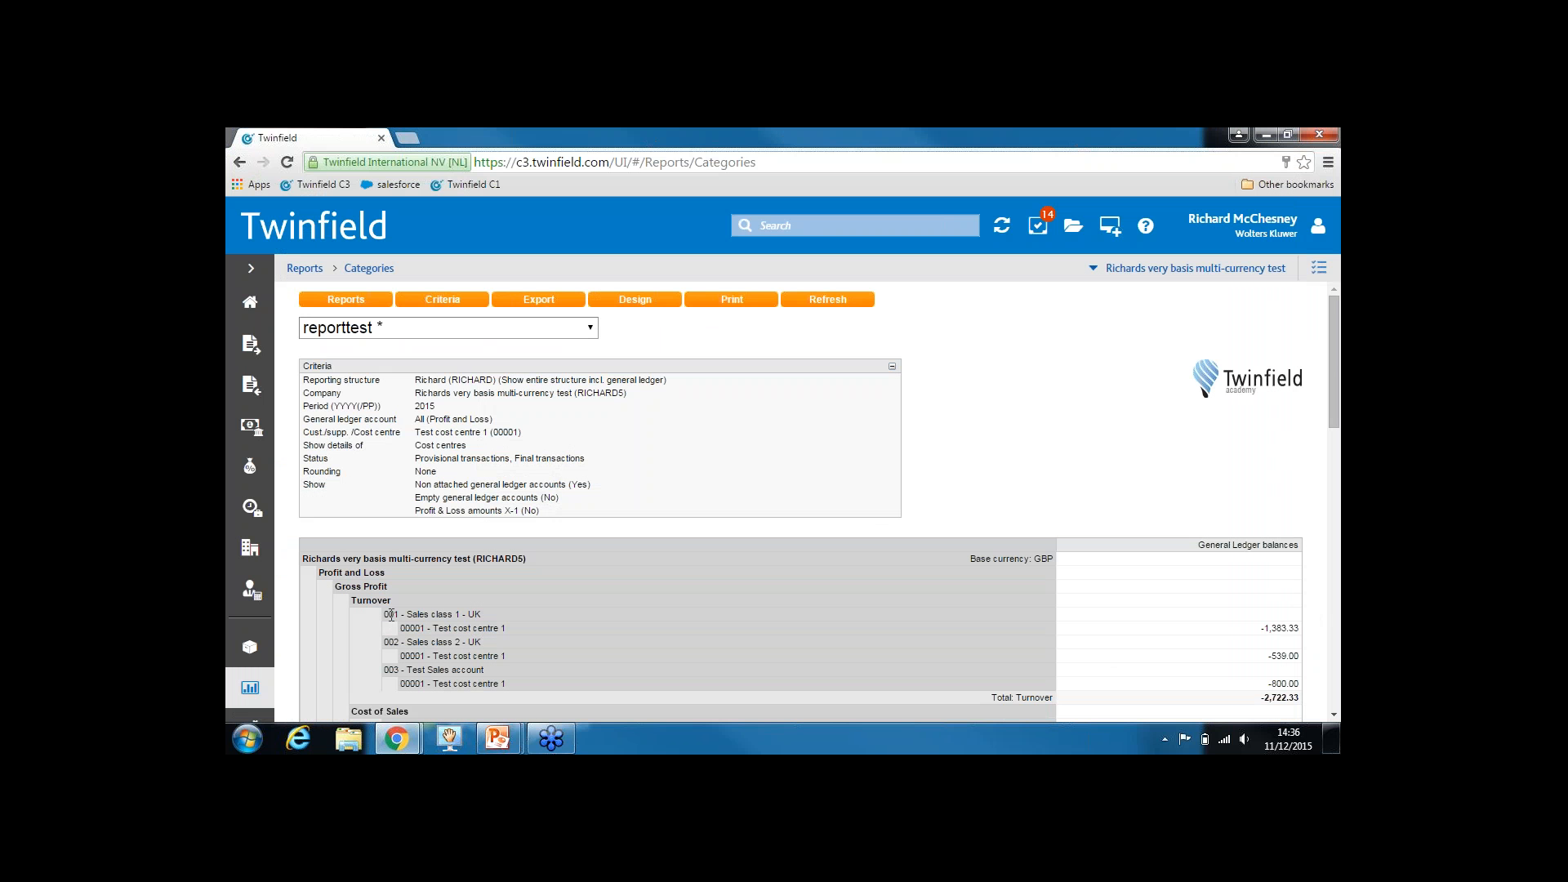
Delete the Activity, Project/asset and Cust./supp./Cost centre groupings from reporttest's design and save
left_click_drag(384, 615, 499, 631)
left_click(654, 306)
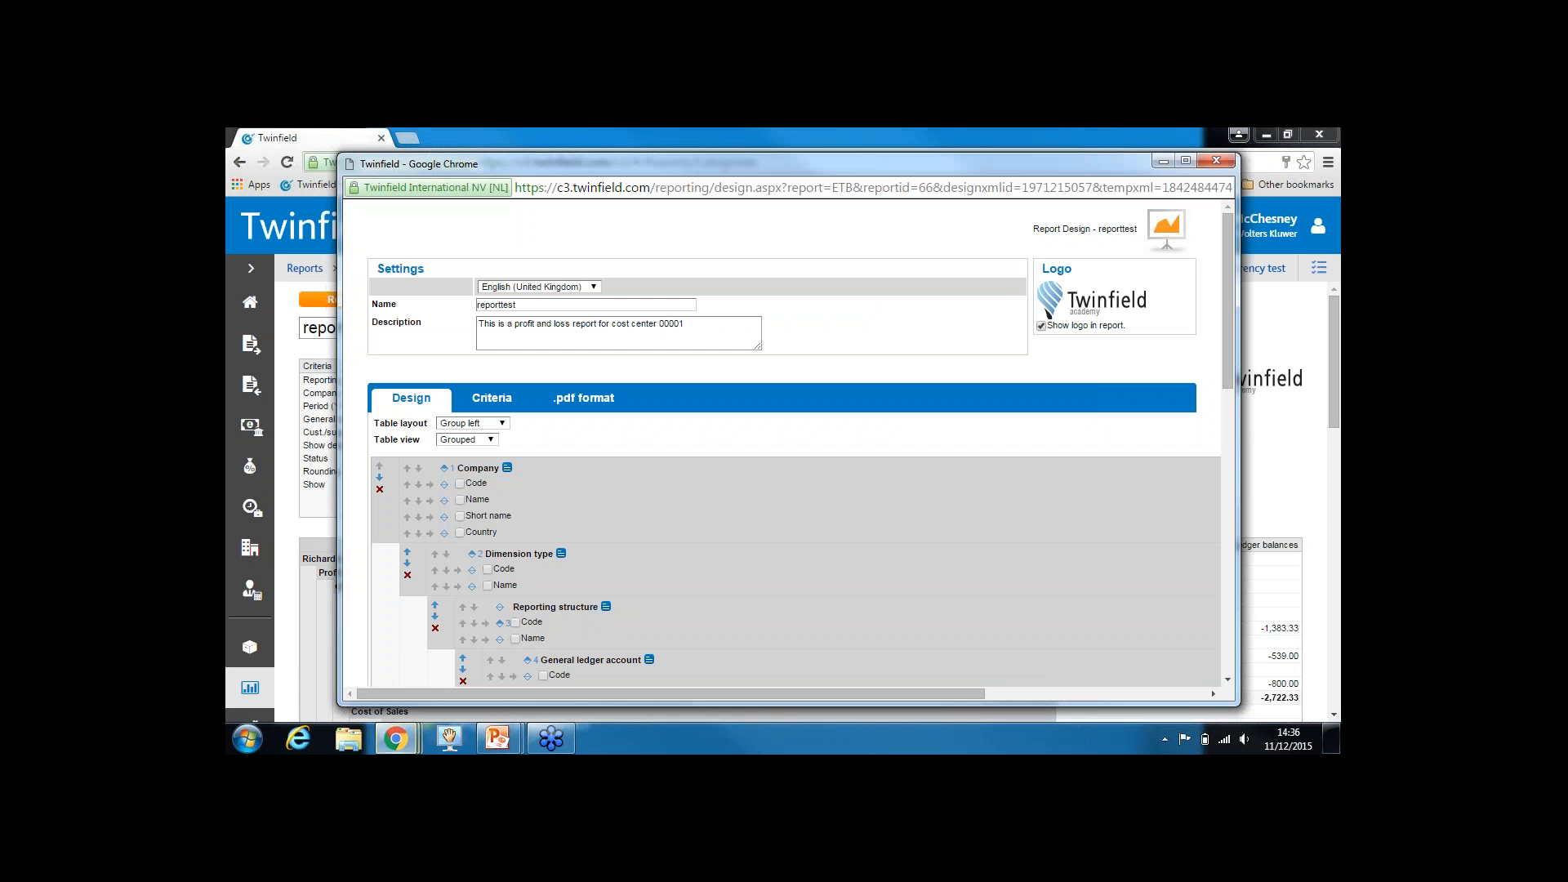
left_click(1185, 161)
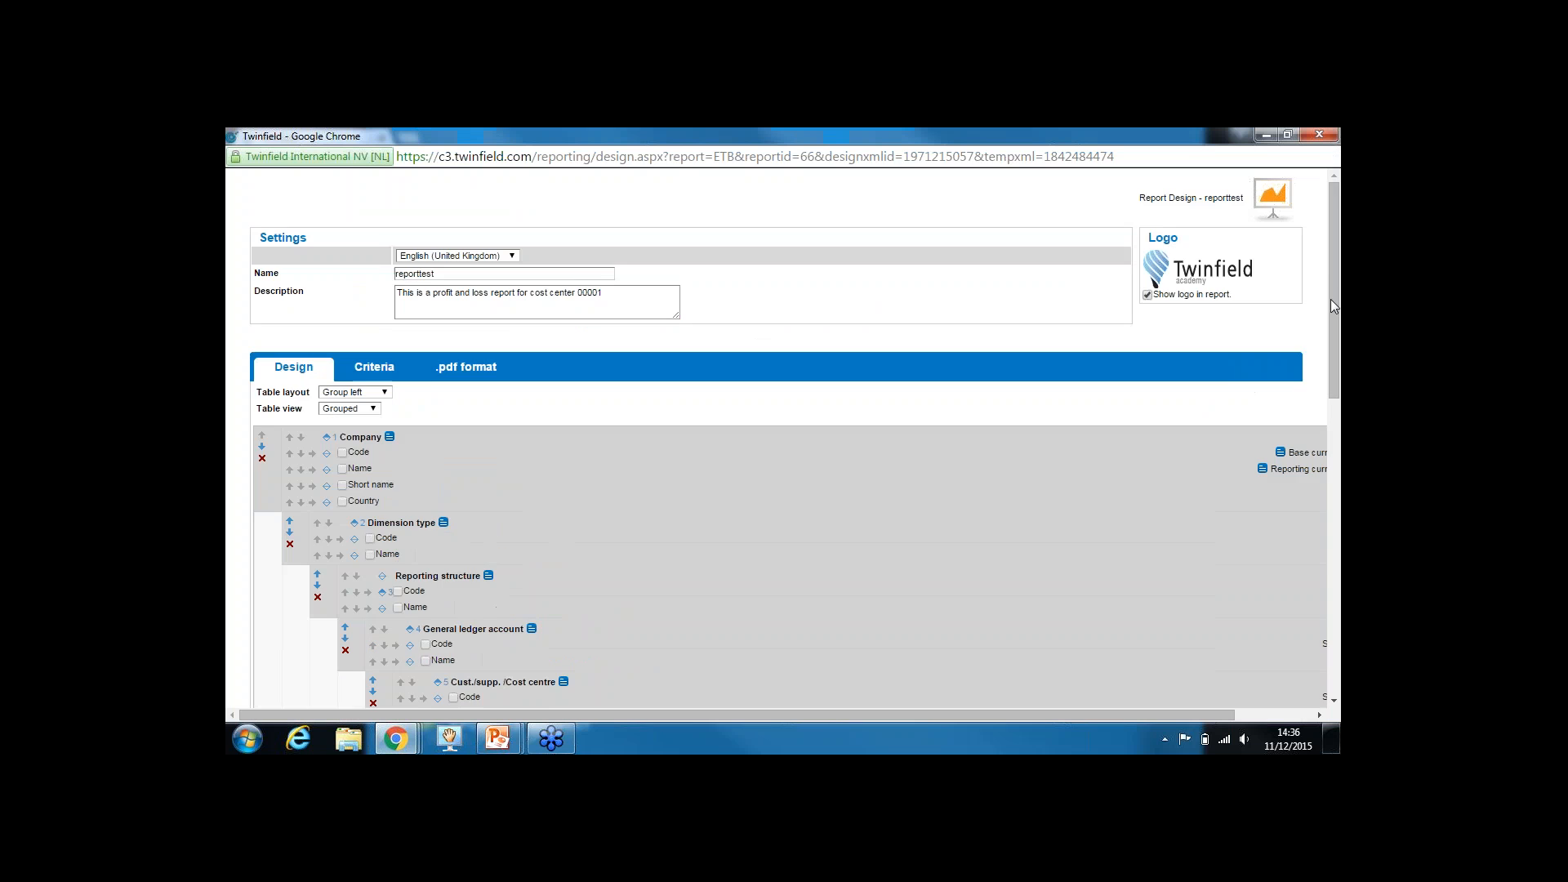
left_click_drag(1337, 295, 1321, 415)
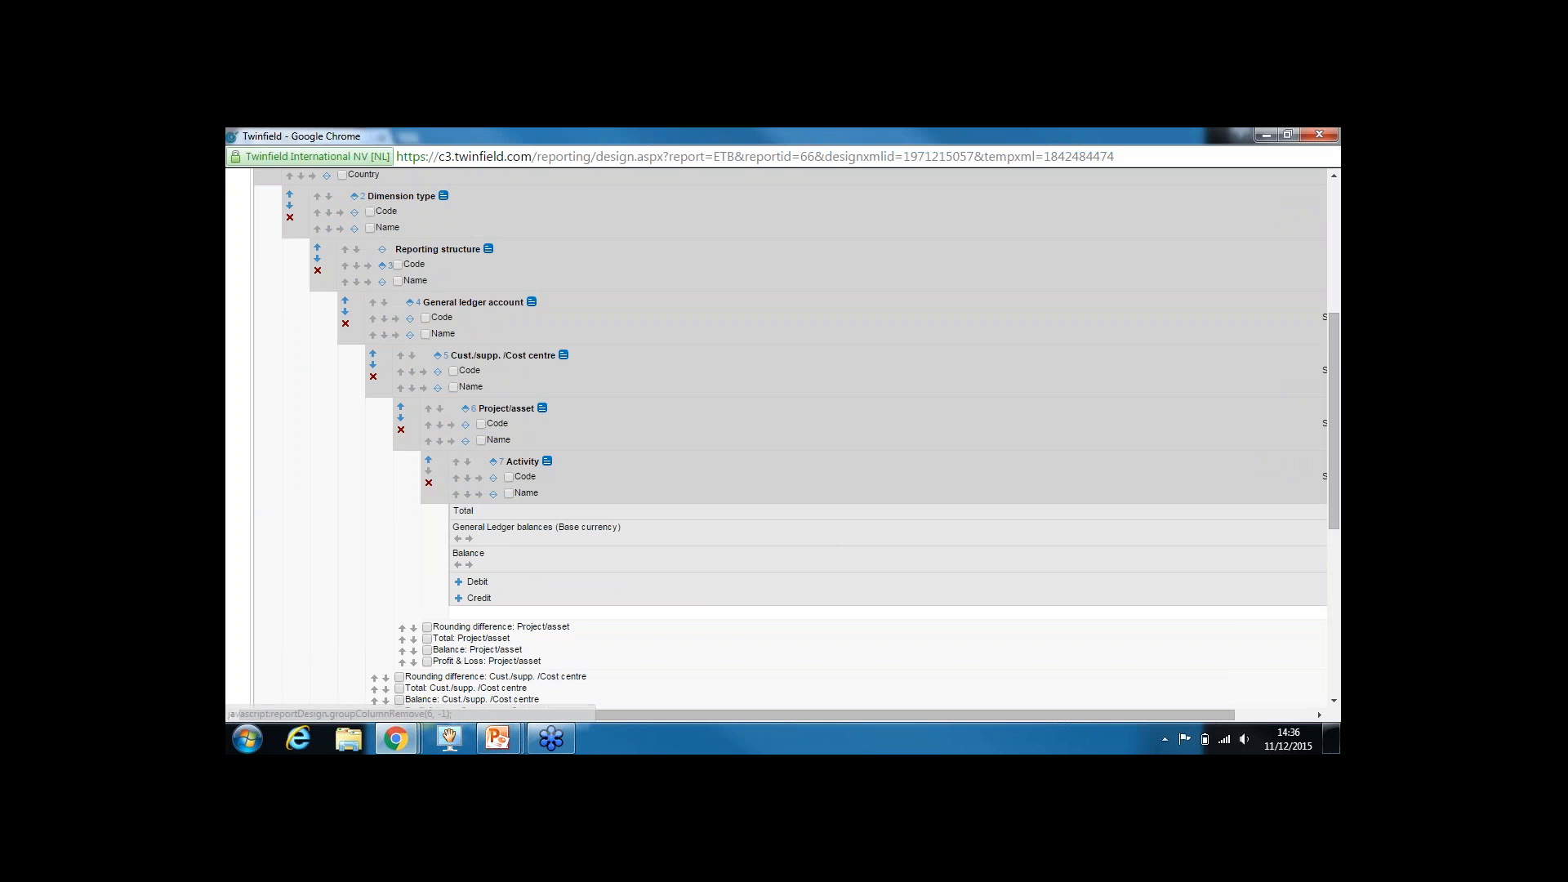
left_click(427, 484)
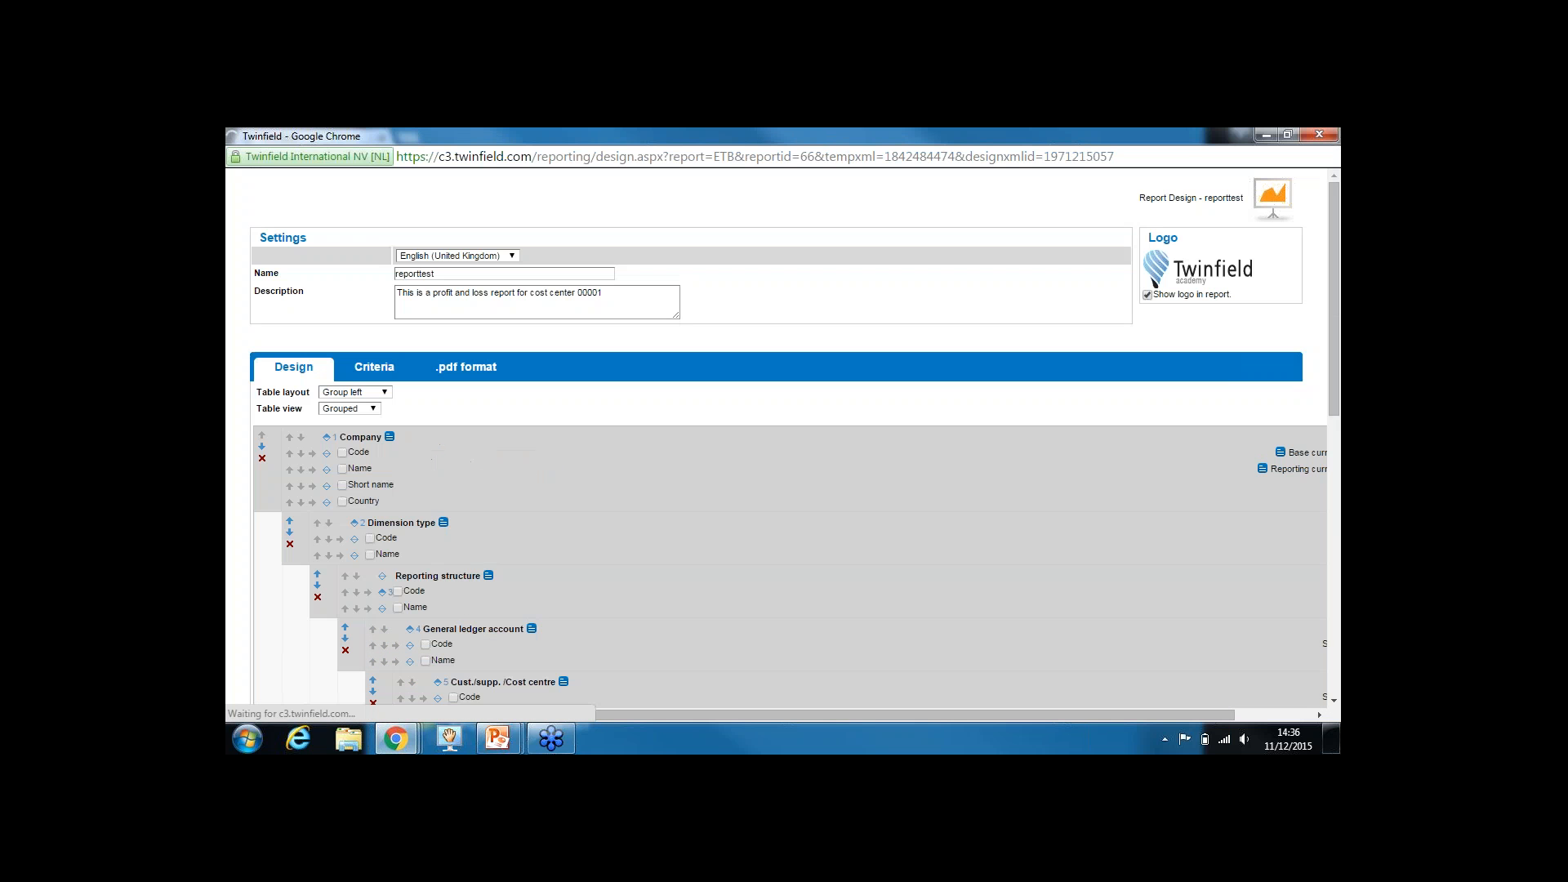
left_click_drag(1333, 348, 1332, 494)
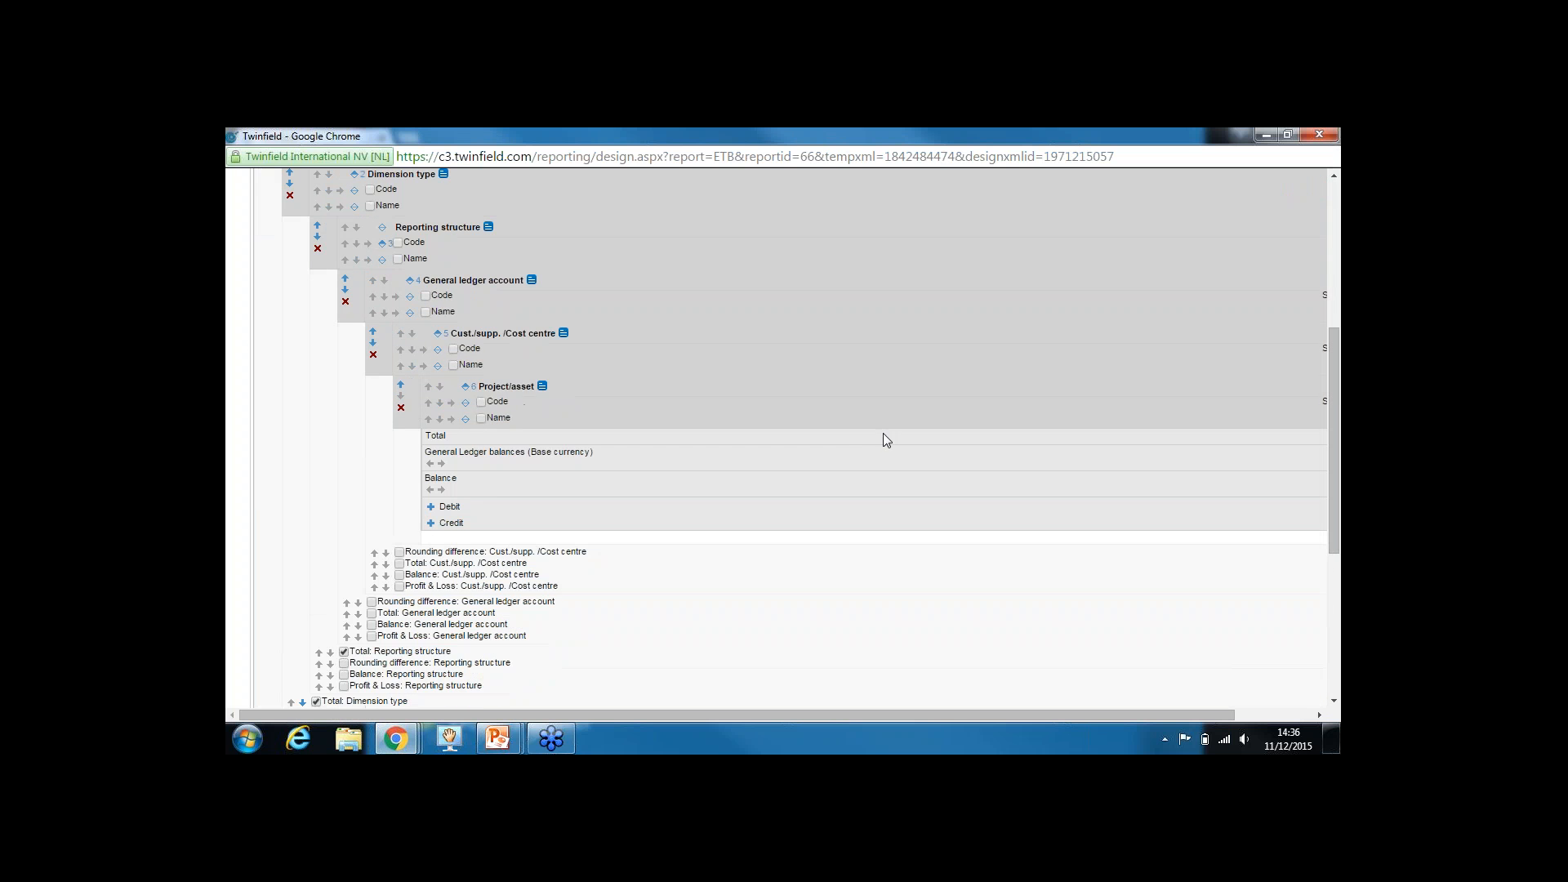
left_click(401, 408)
left_click_drag(1332, 286, 1323, 409)
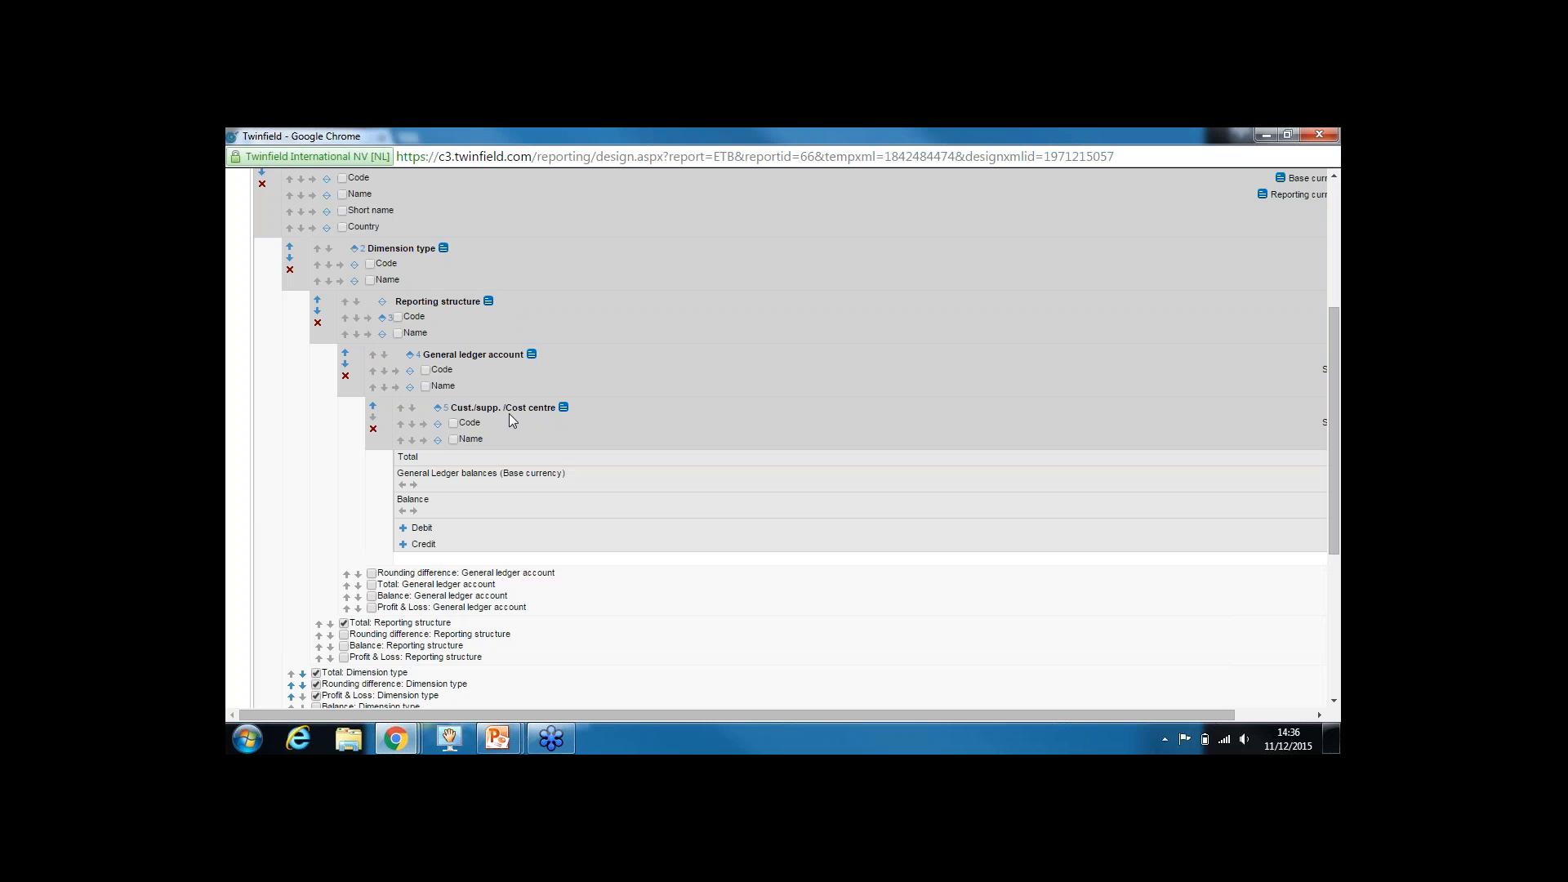
left_click(373, 429)
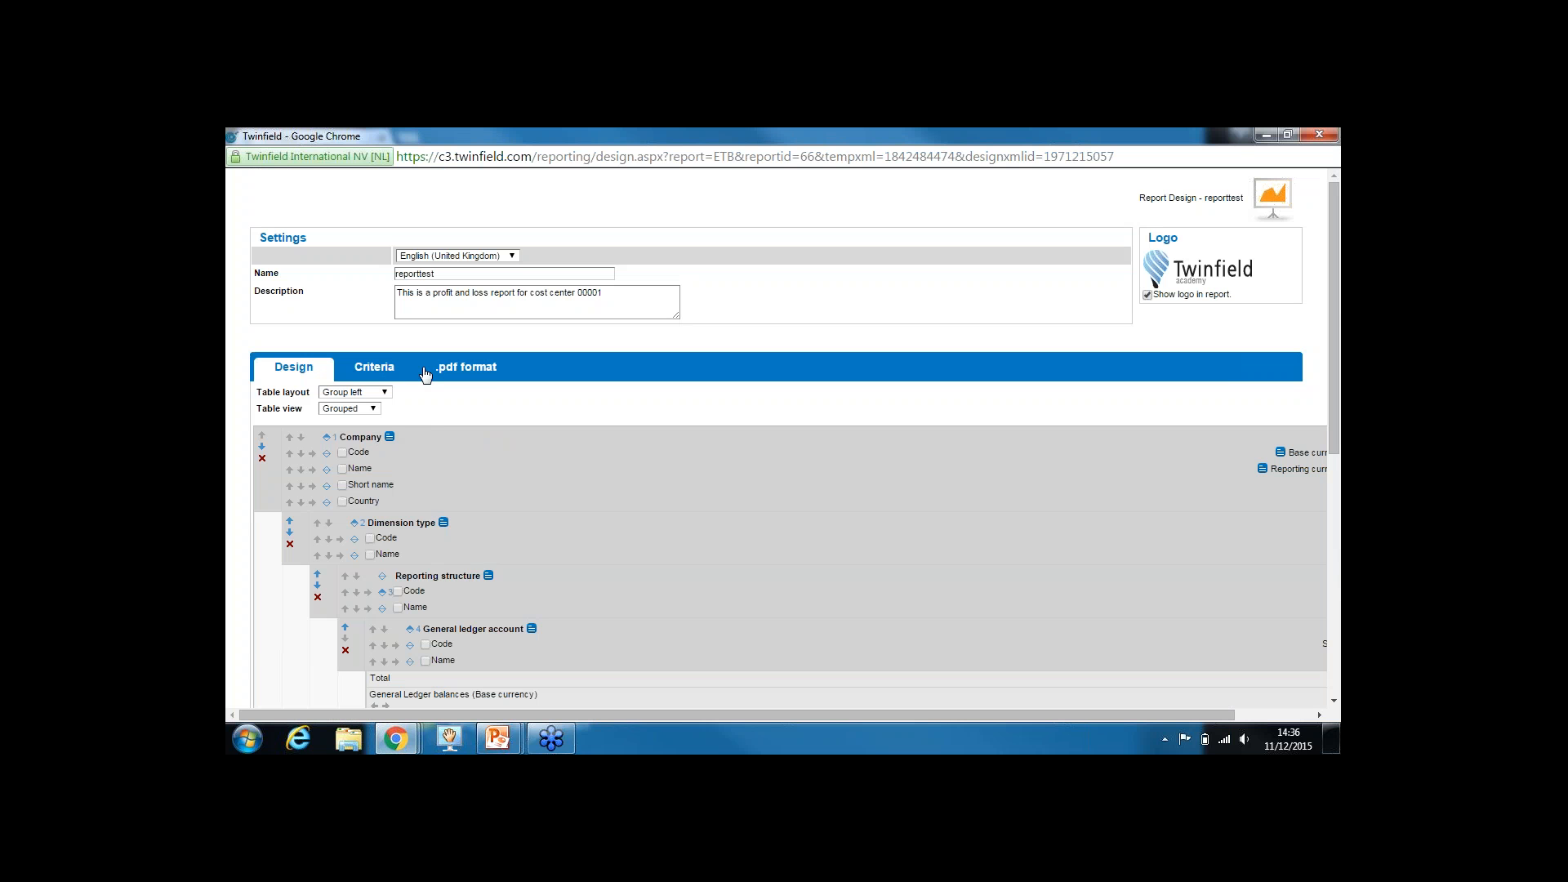
left_click_drag(1330, 320, 1331, 348)
left_click_drag(1331, 489, 1327, 589)
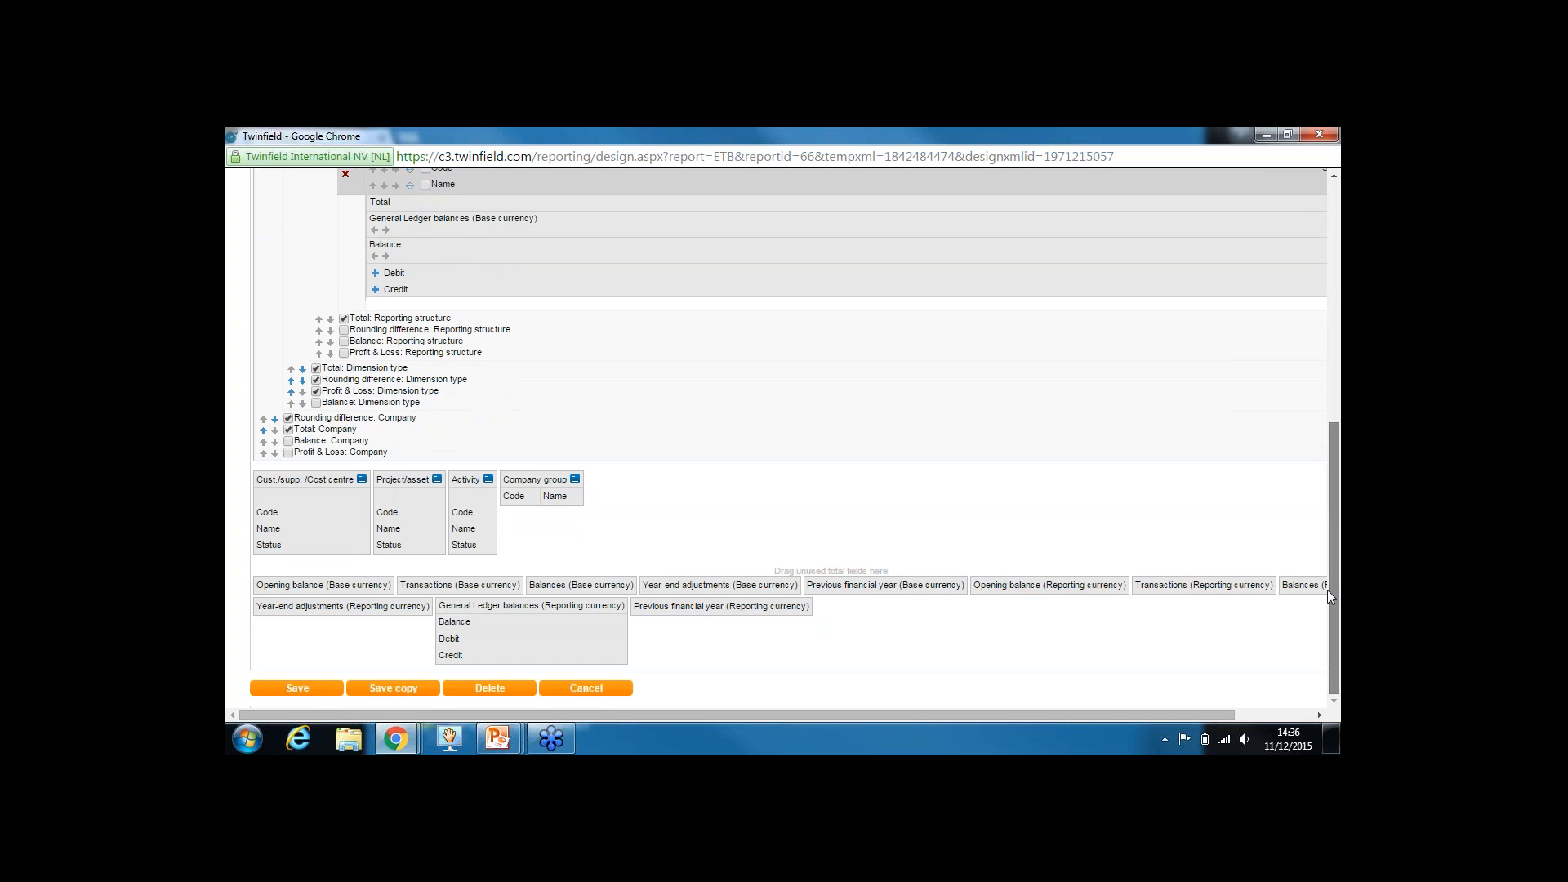
left_click(313, 690)
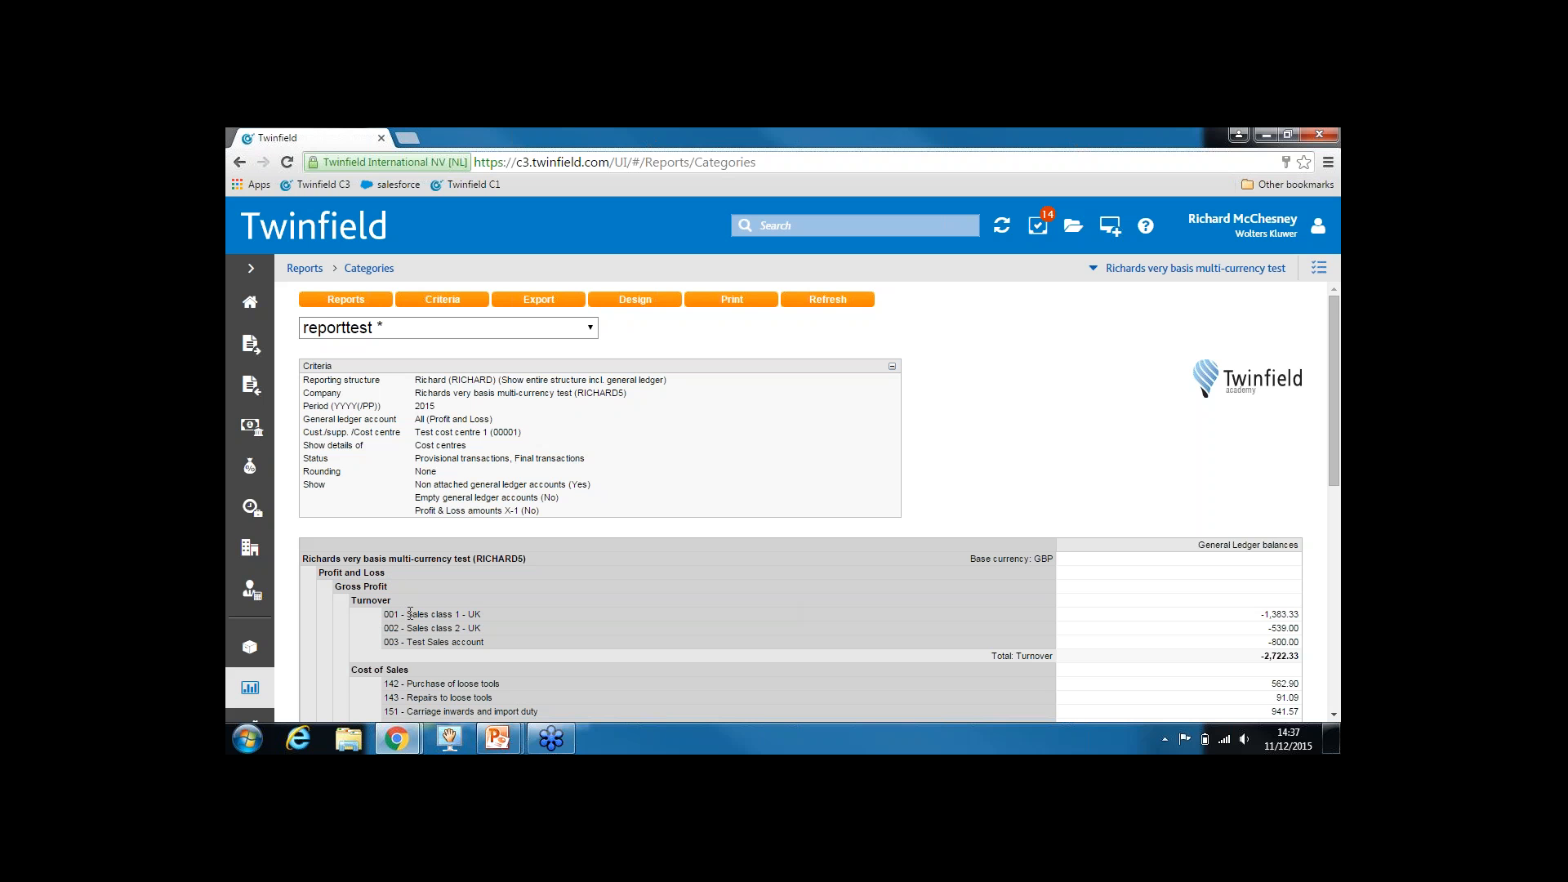
left_click_drag(407, 613, 461, 617)
left_click_drag(415, 432, 527, 433)
left_click_drag(990, 539, 1027, 563)
left_click(1048, 560)
double_click(1039, 560)
Add a General Ledger balances (Reporting currency) column after the Base currency column and save
left_click(627, 301)
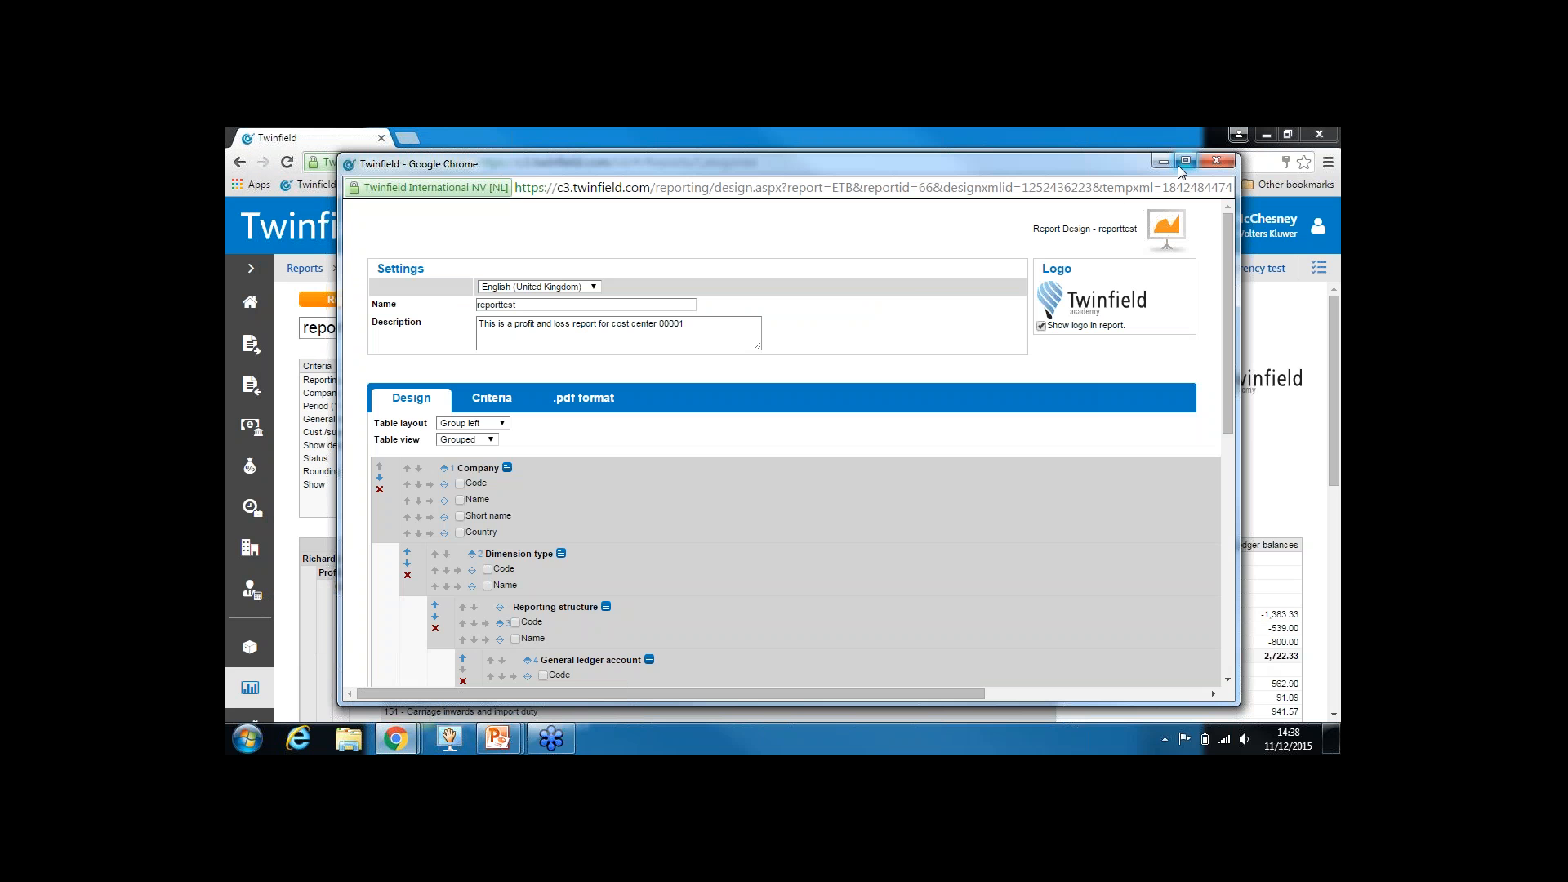
left_click(1181, 163)
left_click_drag(1332, 277, 1326, 536)
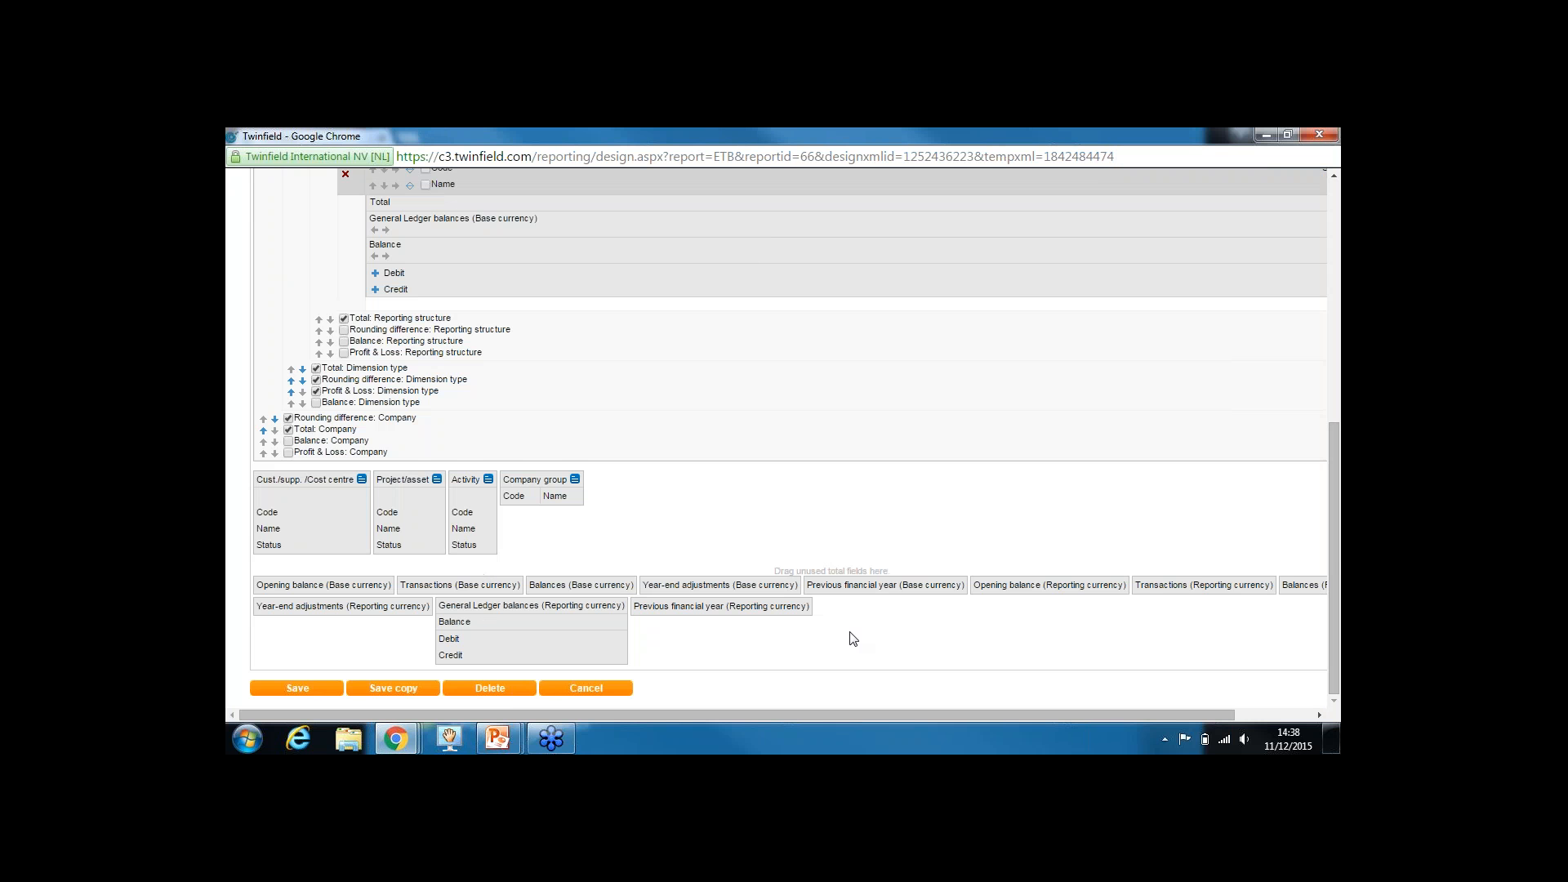
left_click_drag(1333, 556, 1333, 439)
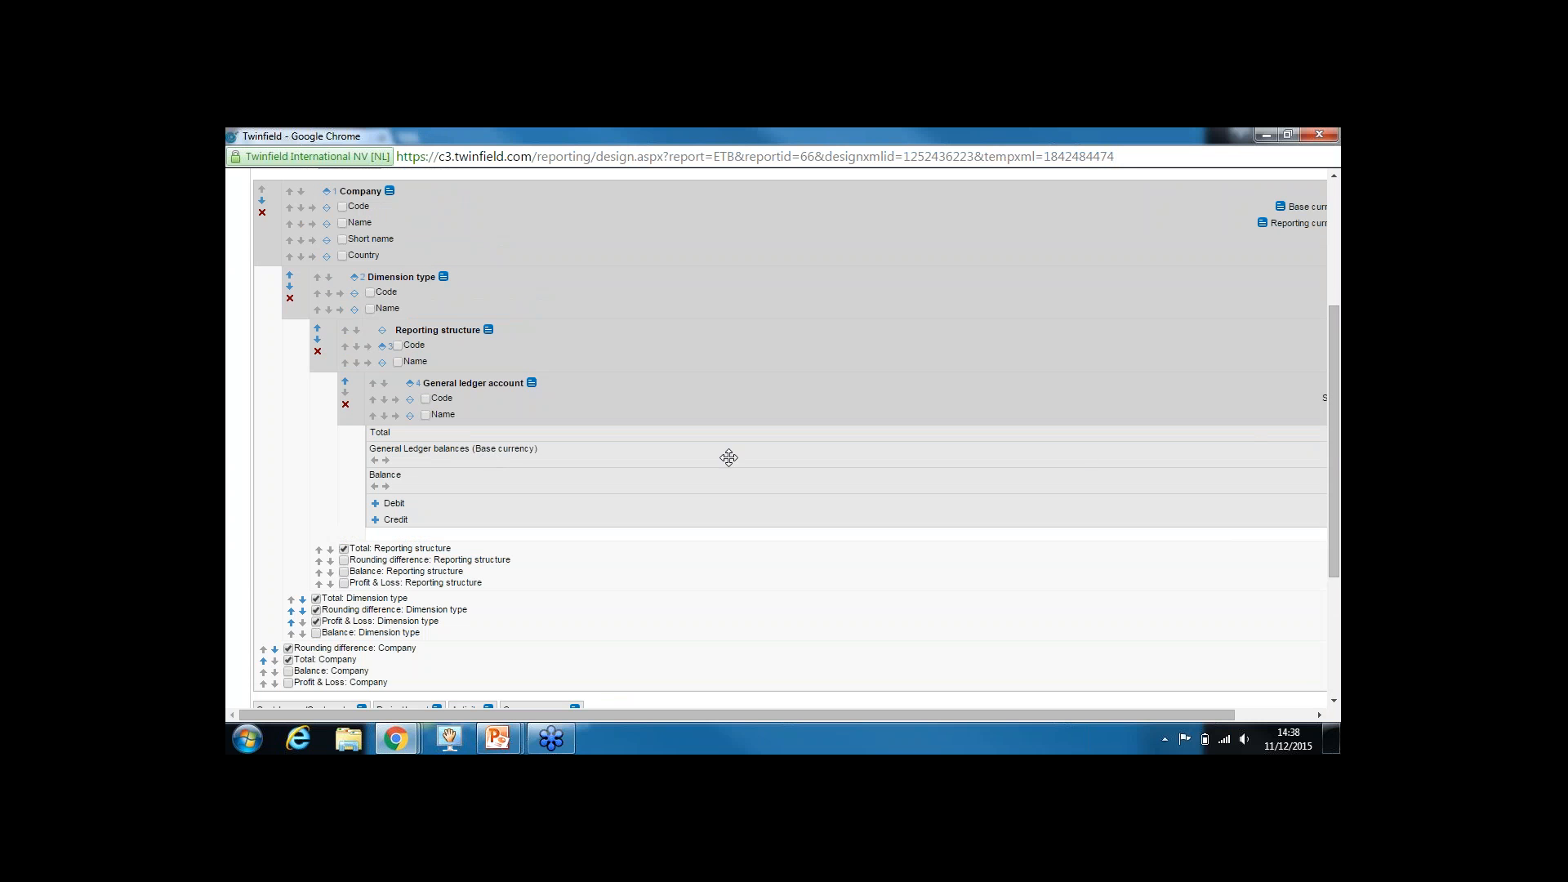
left_click_drag(1334, 444, 1330, 564)
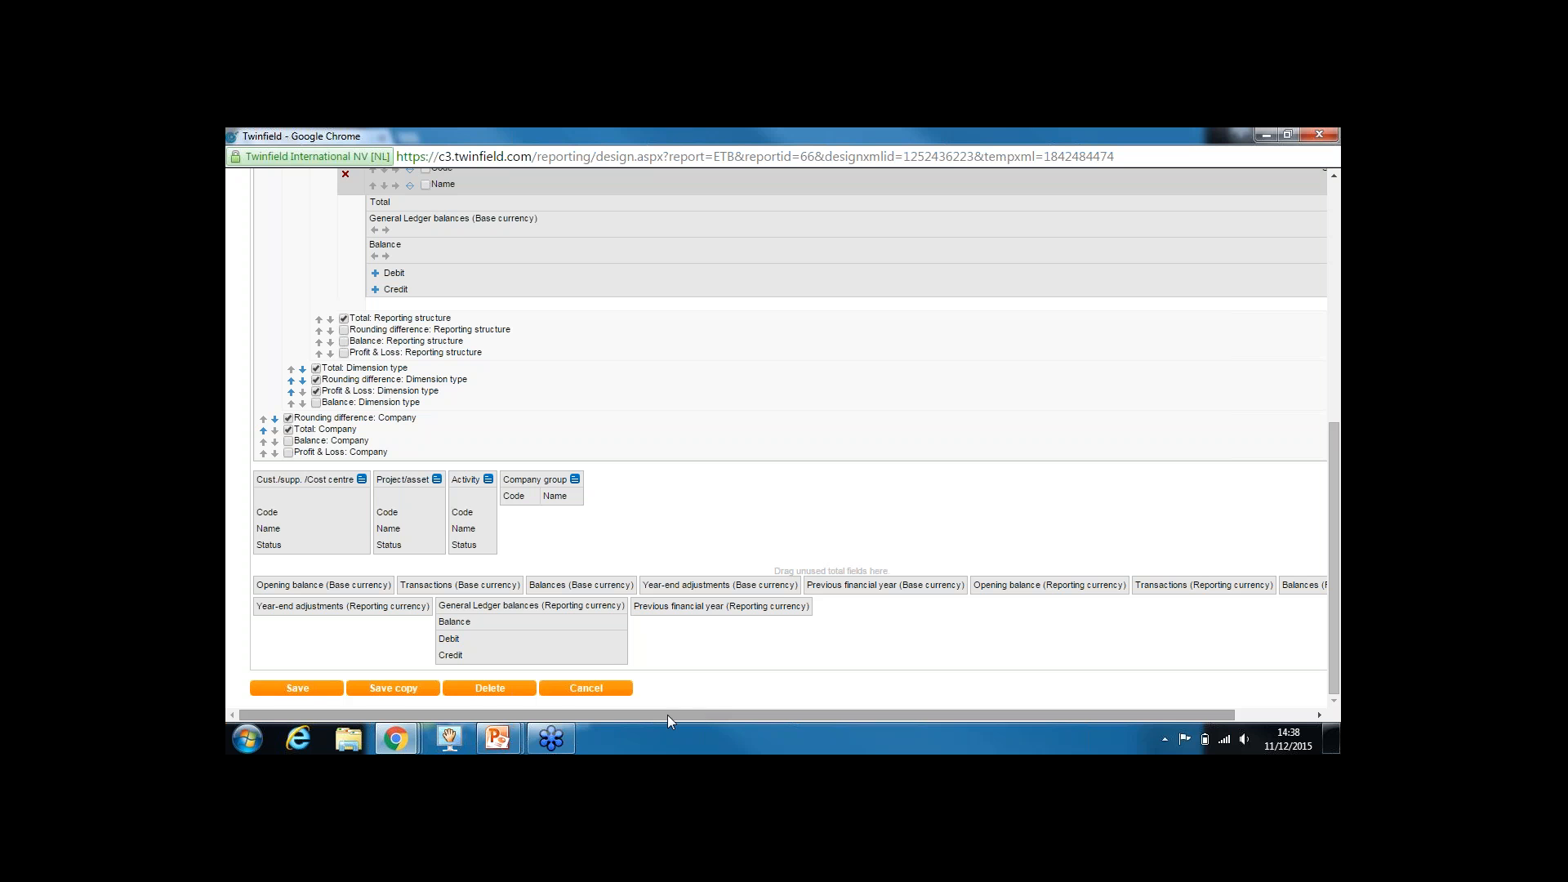
left_click_drag(669, 715, 669, 715)
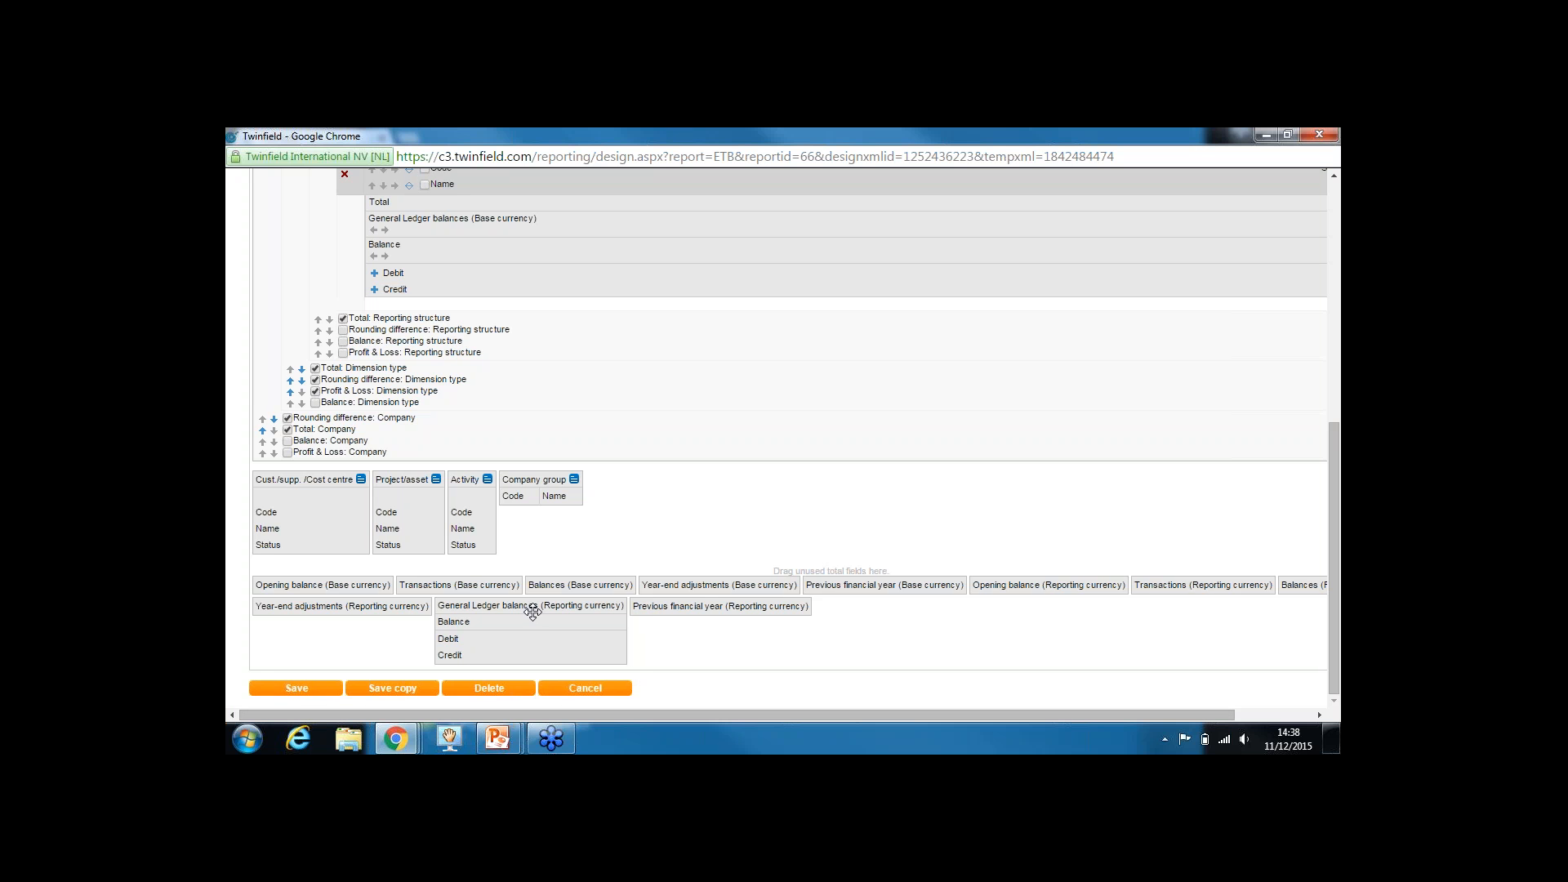
left_click_drag(533, 613, 775, 239)
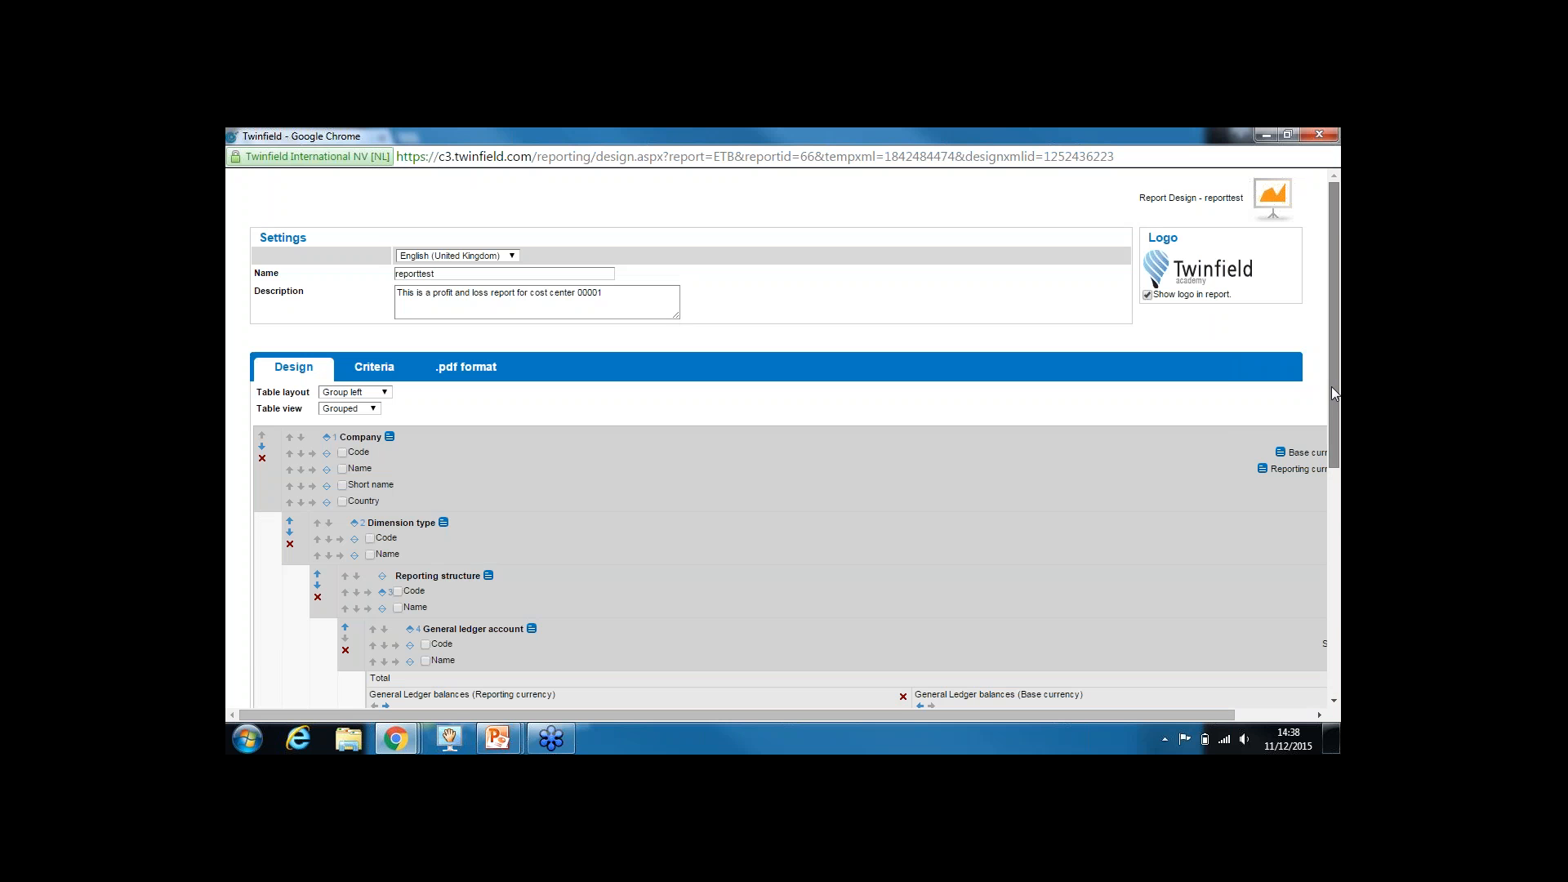
left_click_drag(1332, 386, 1330, 539)
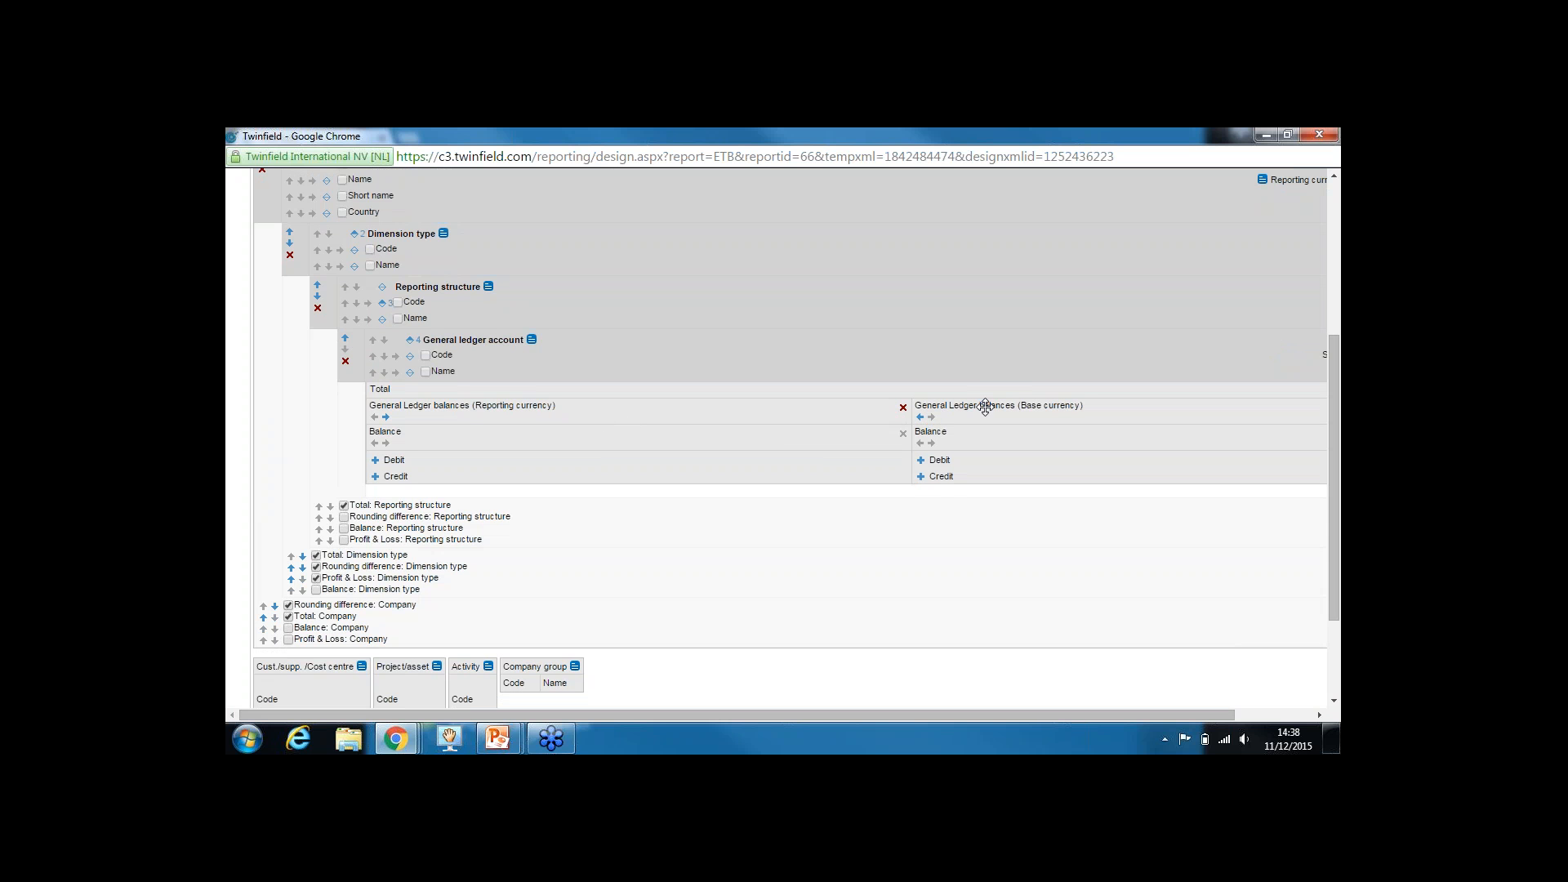
left_click_drag(986, 408, 1074, 437)
left_click(386, 418)
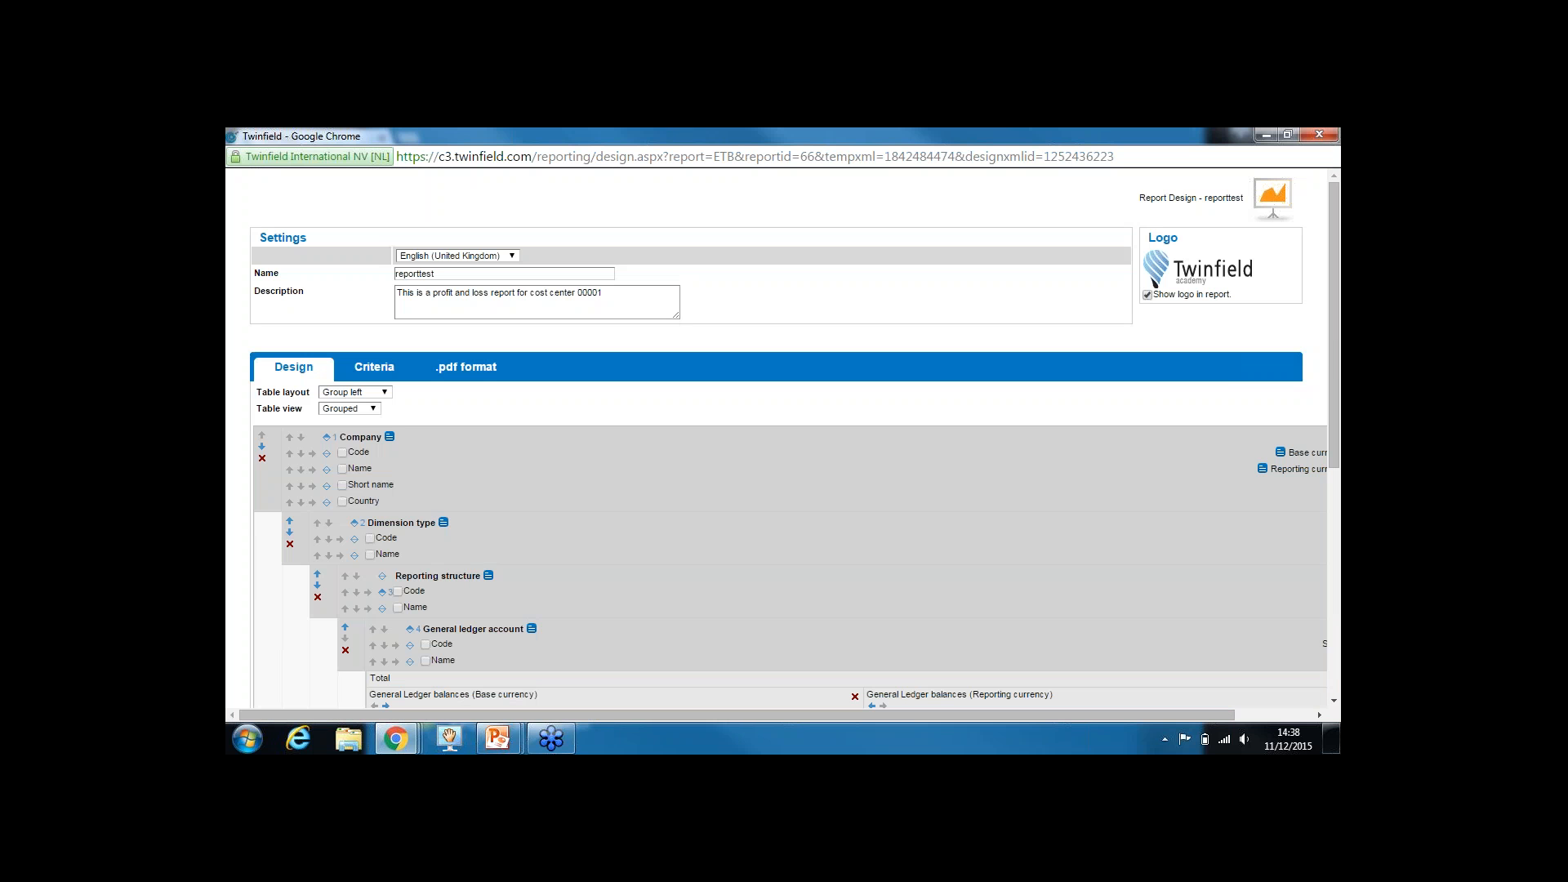
left_click_drag(1331, 360, 1329, 570)
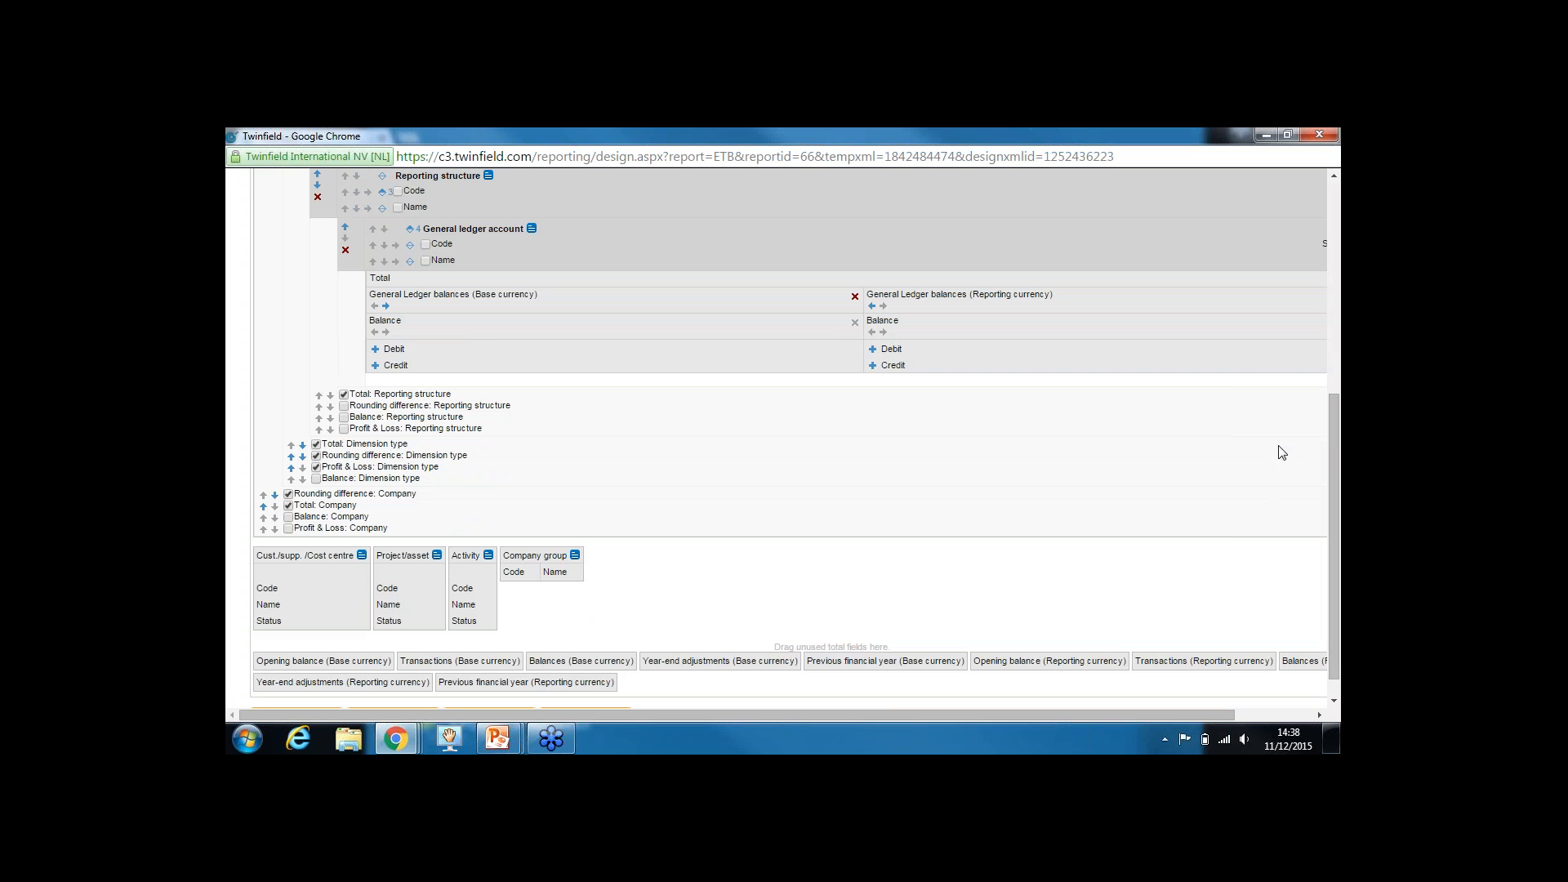
left_click_drag(1335, 553, 1337, 569)
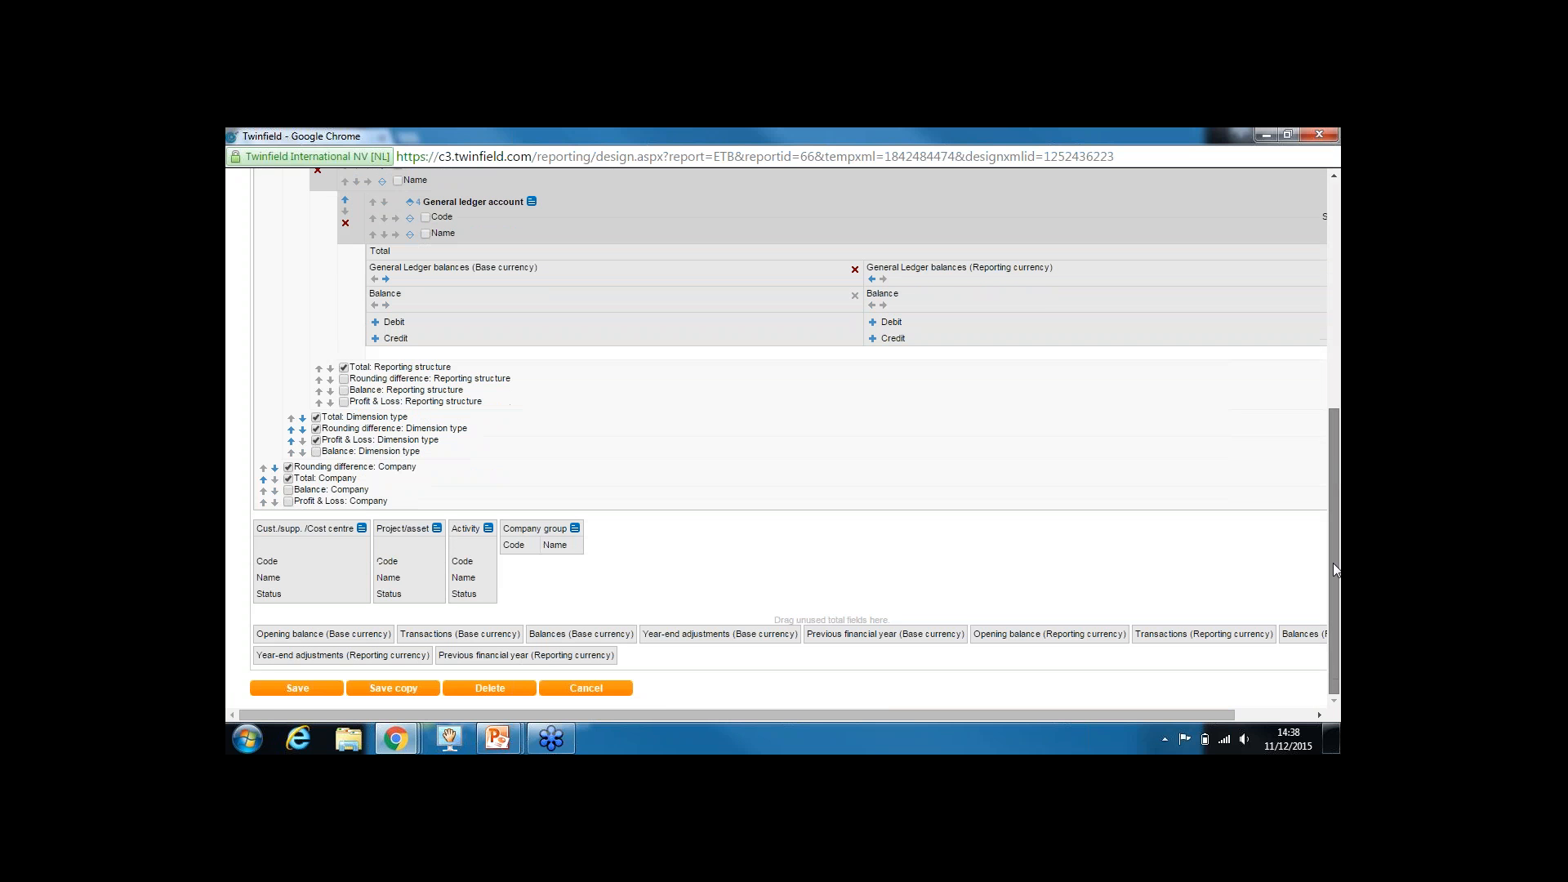
left_click(312, 694)
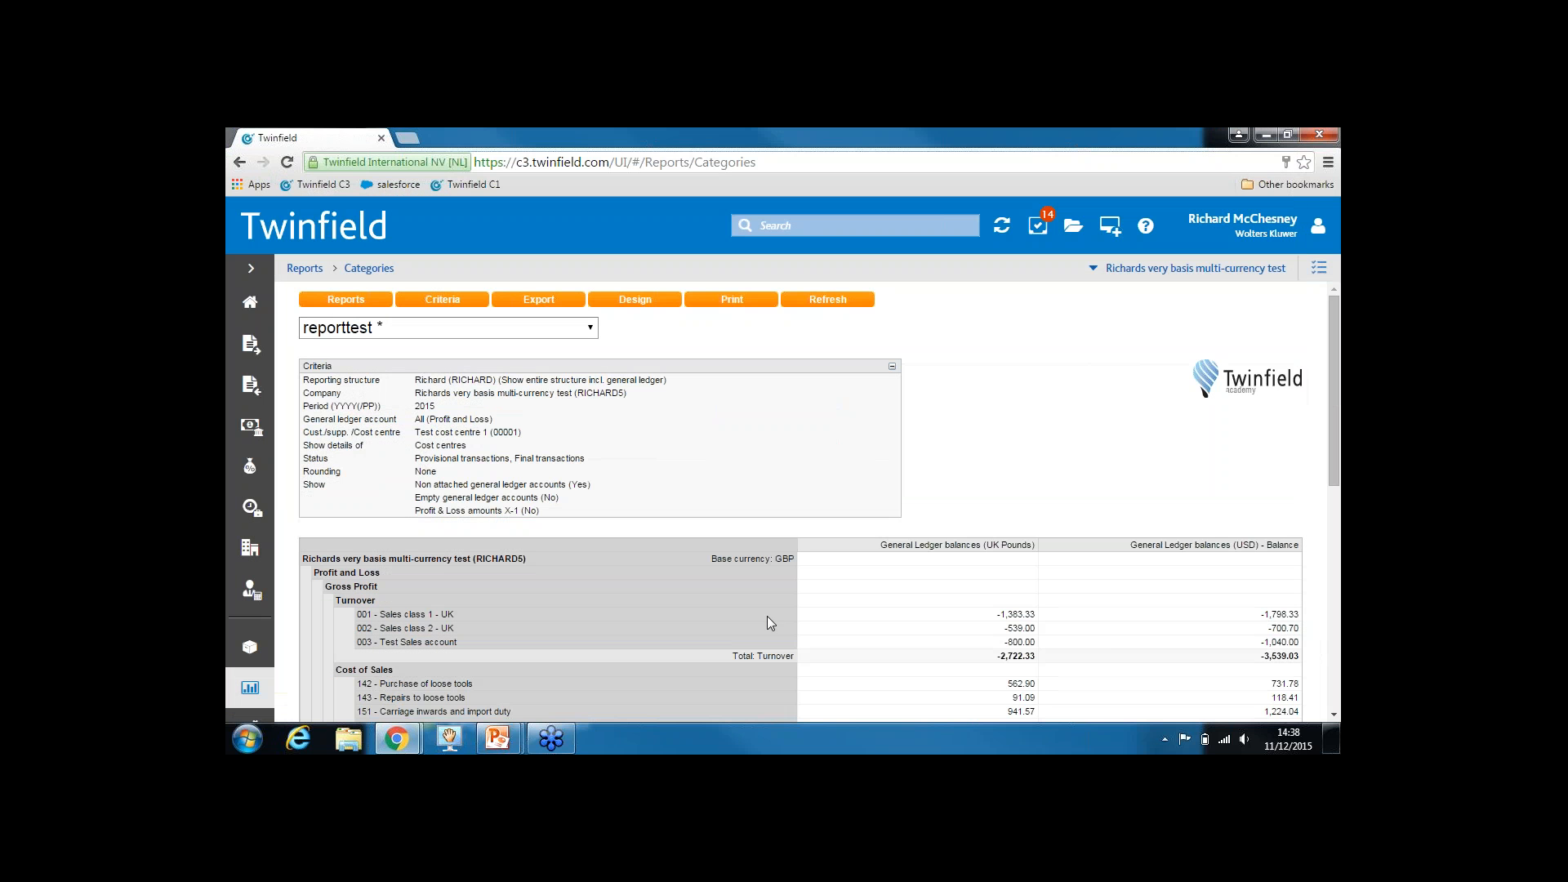
scroll(1333, 389, "down", 2)
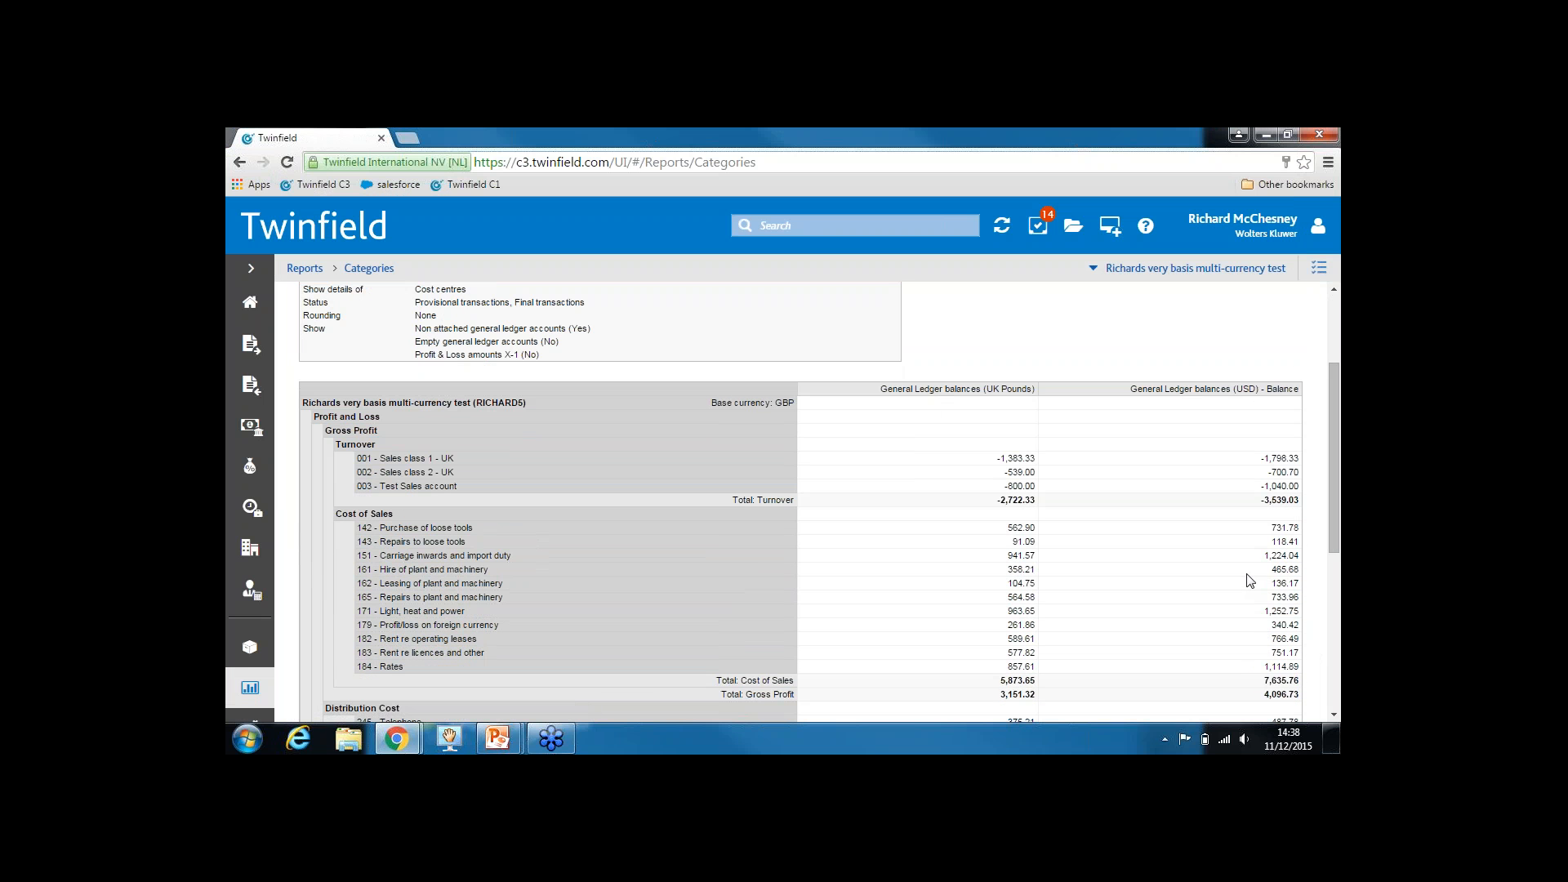
left_click_drag(1331, 448, 1325, 627)
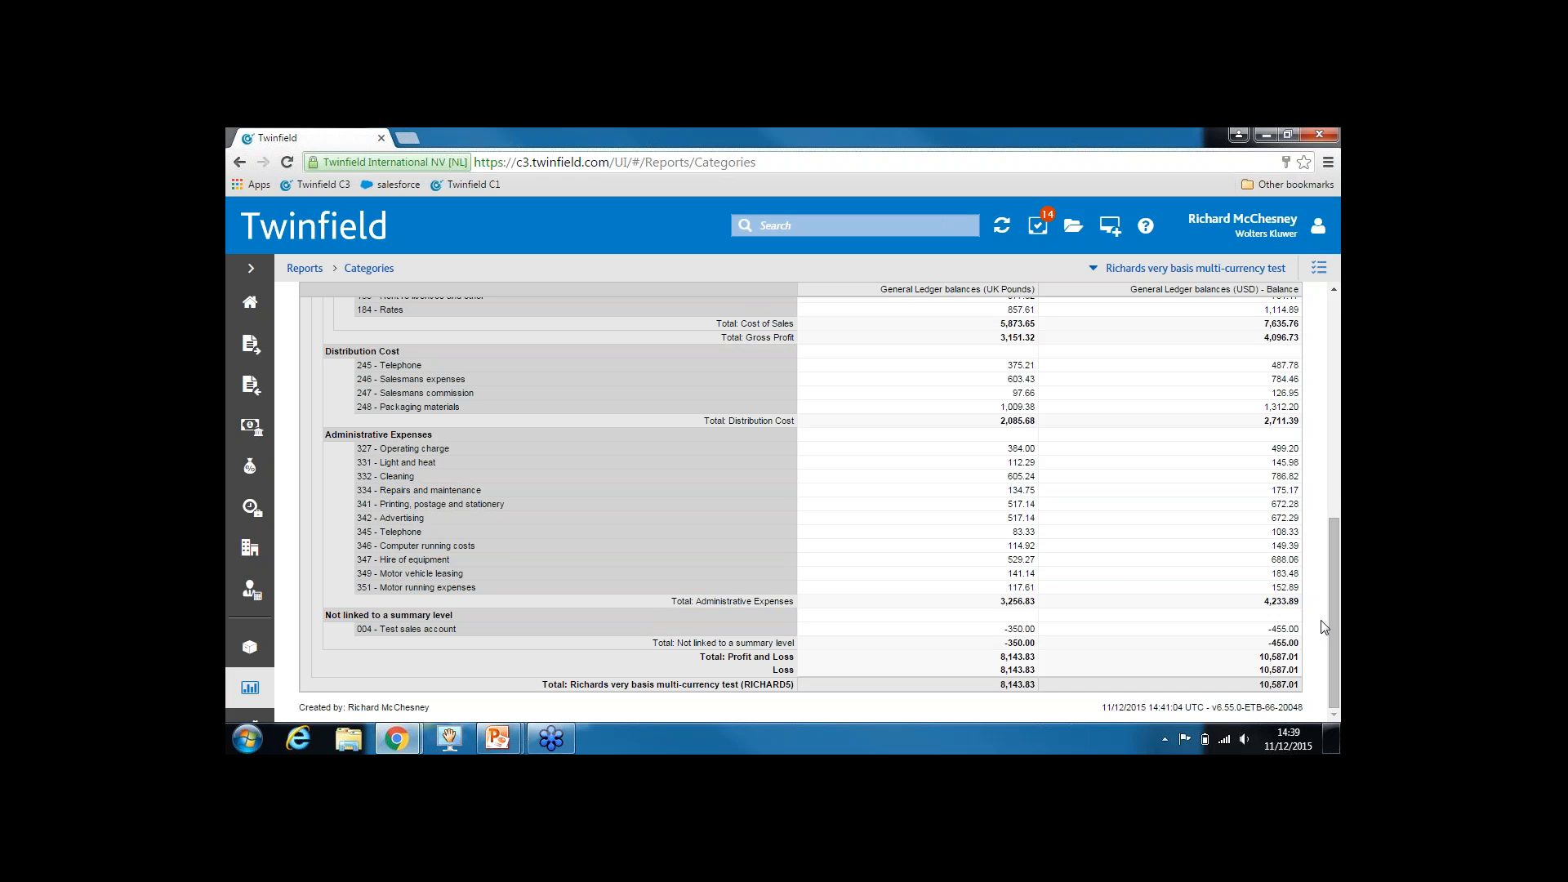
left_click_drag(325, 615, 448, 617)
left_click(456, 619)
left_click_drag(361, 629, 435, 629)
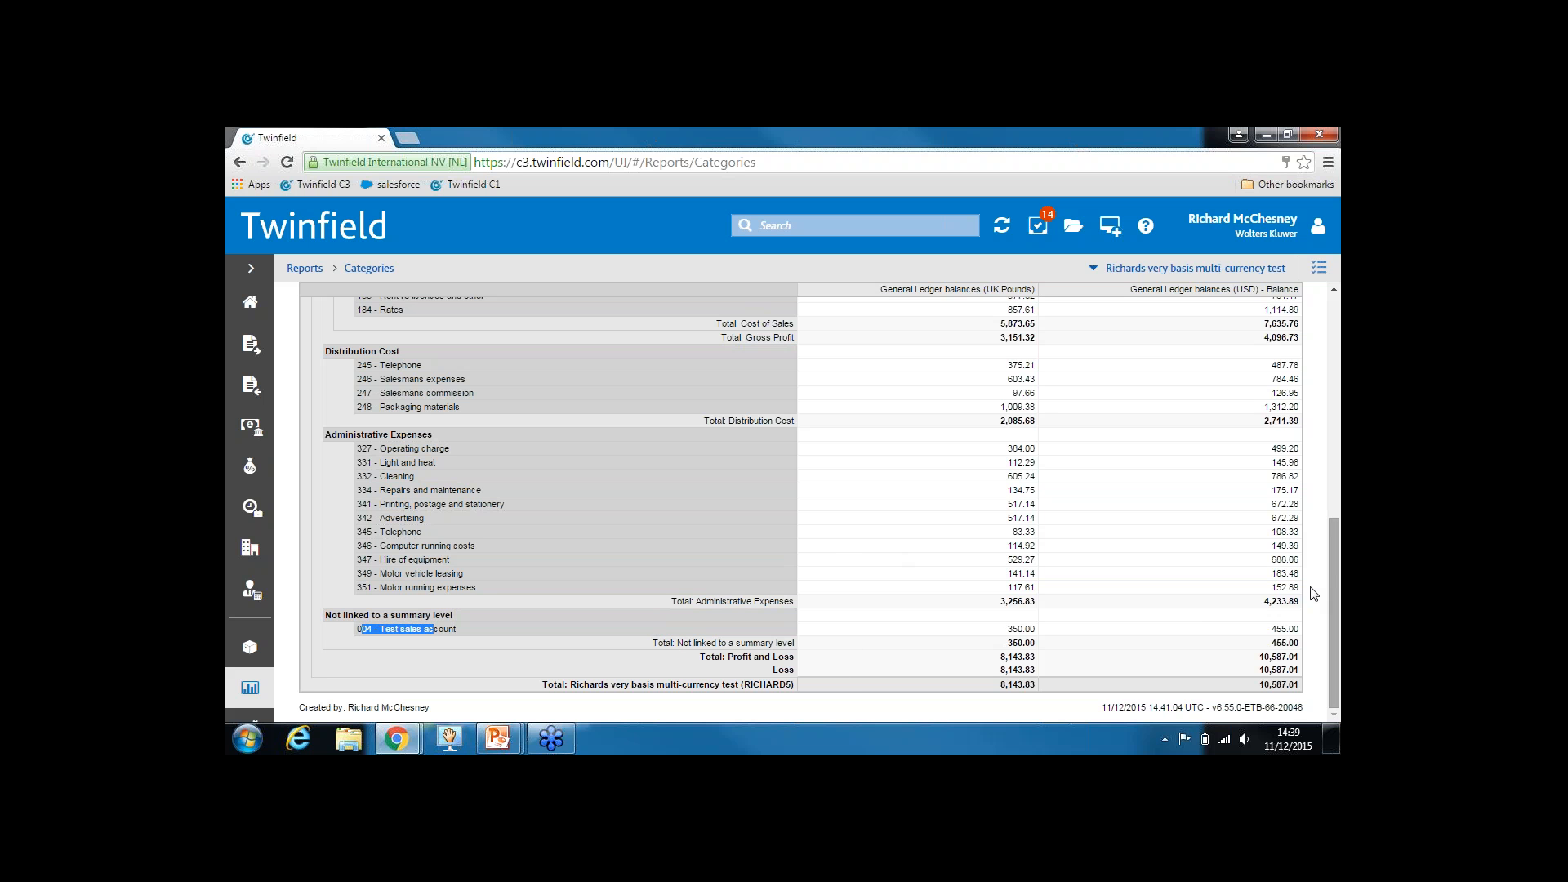
left_click_drag(1331, 601, 1327, 455)
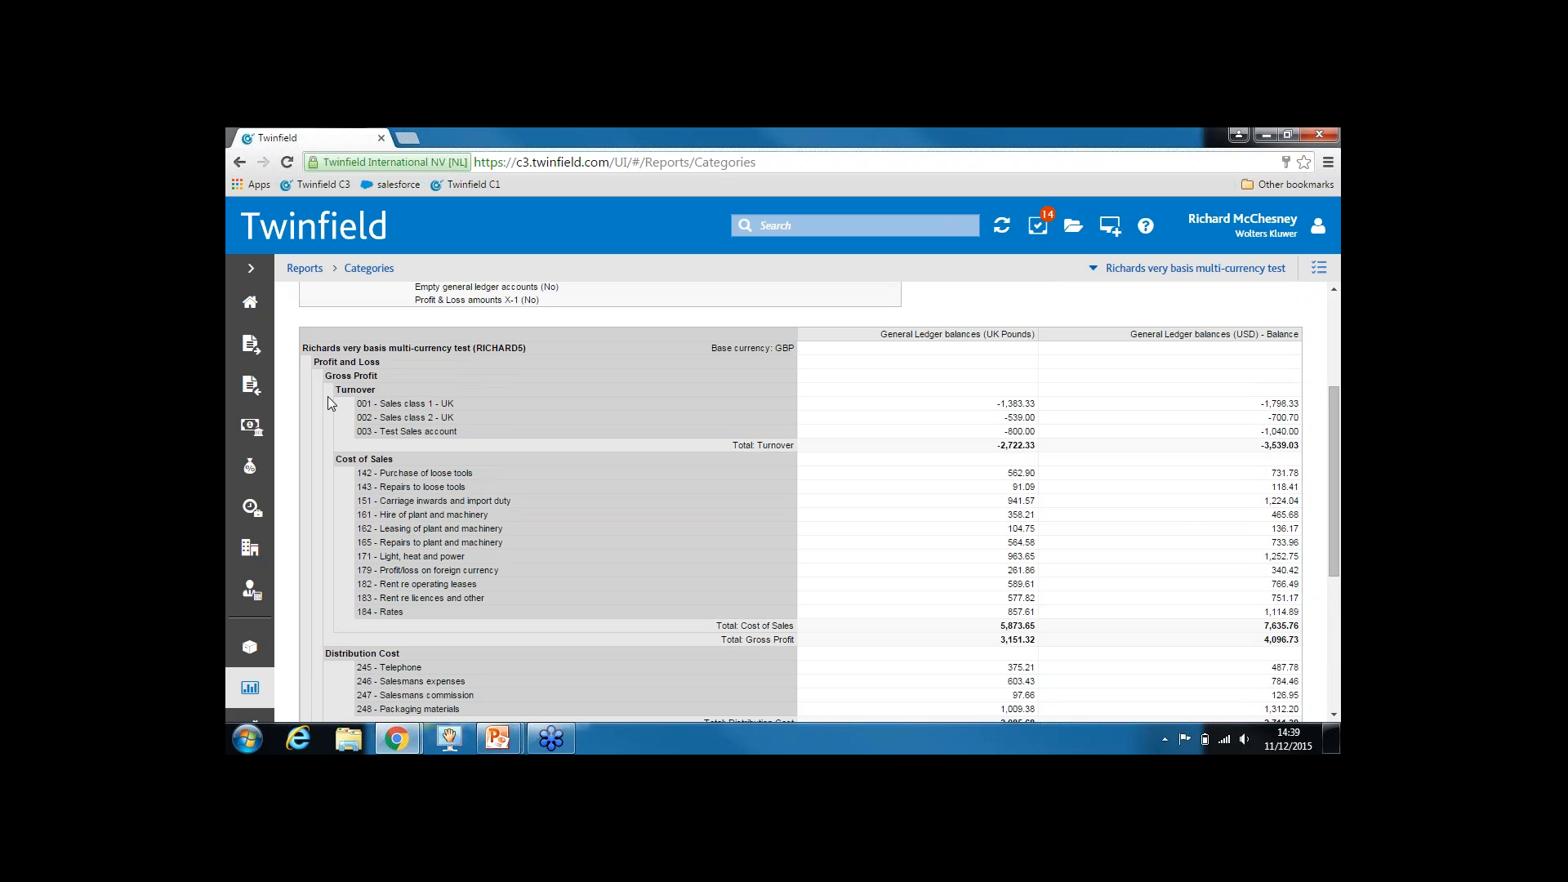
left_click_drag(338, 390, 373, 390)
left_click(351, 392)
left_click_drag(335, 460, 342, 460)
scroll(412, 611, "down", 3)
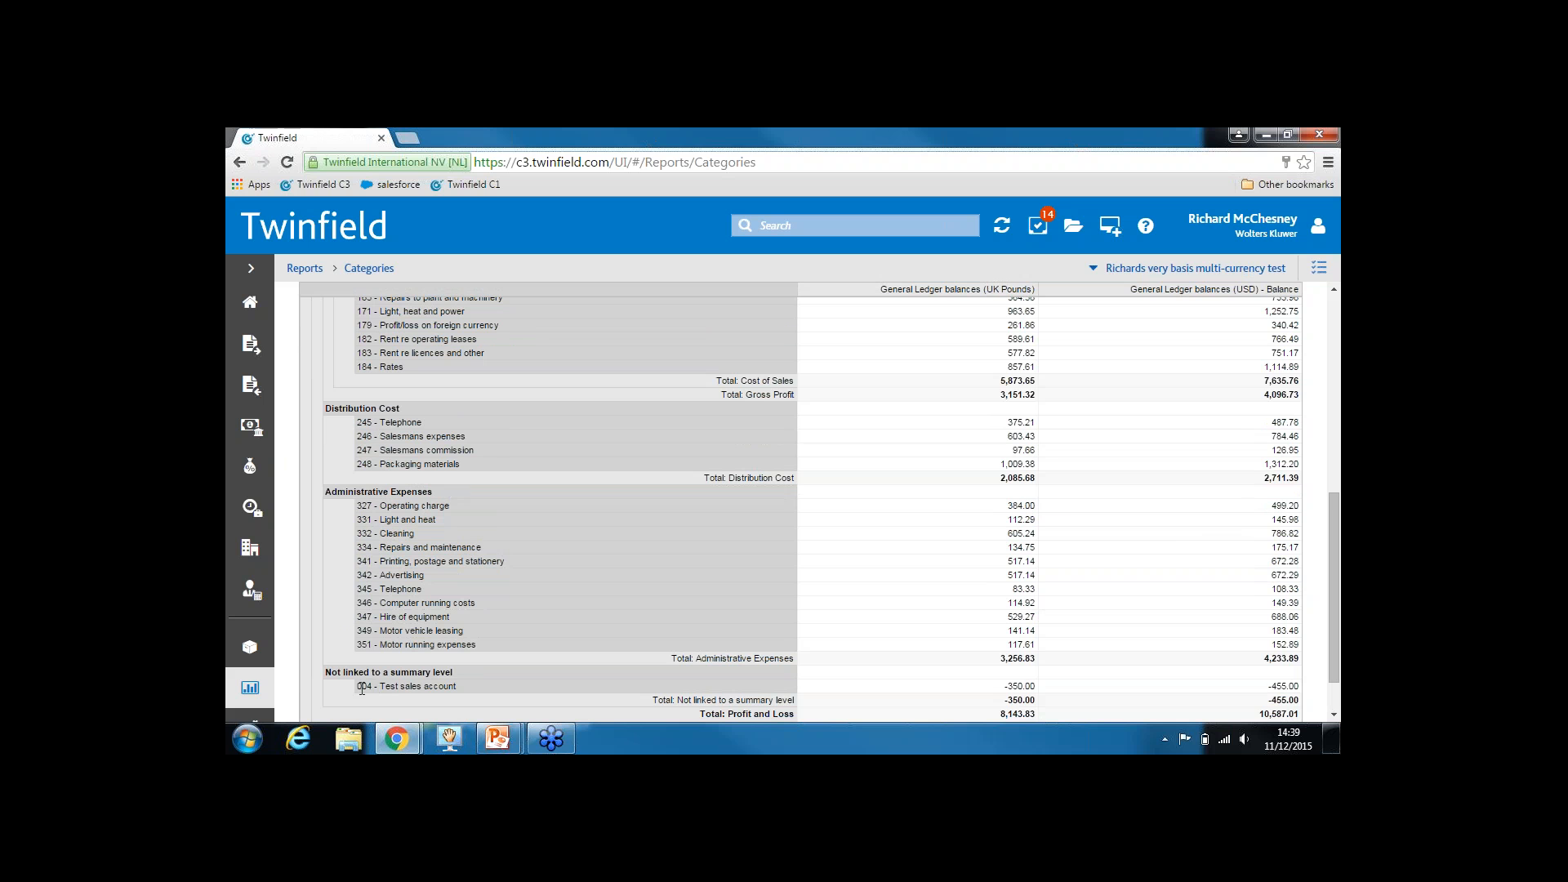
left_click_drag(362, 689, 384, 689)
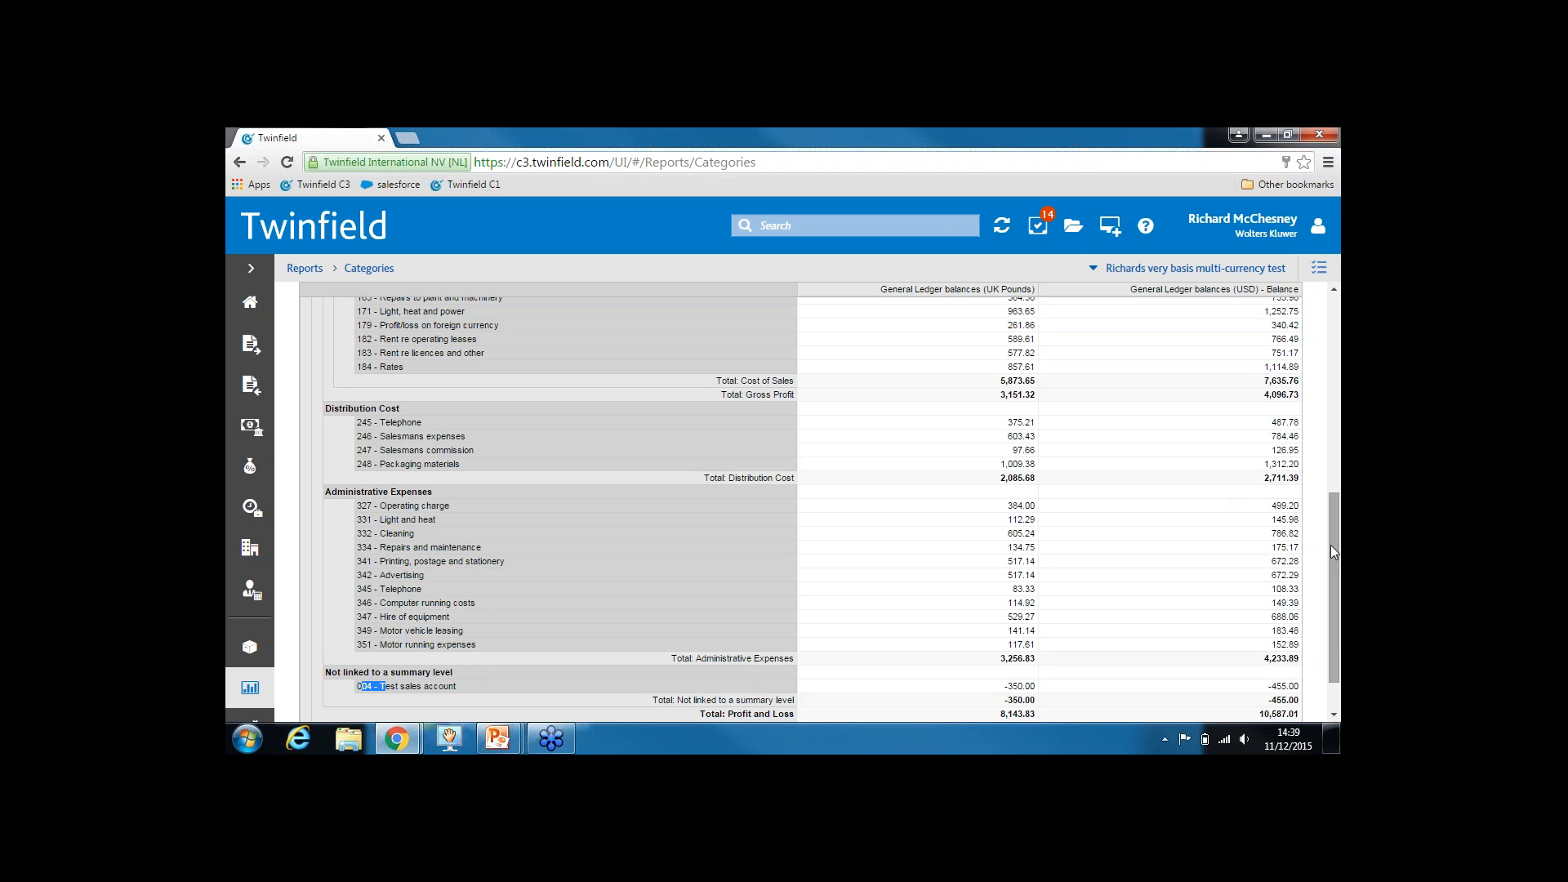
left_click_drag(1329, 554, 1332, 356)
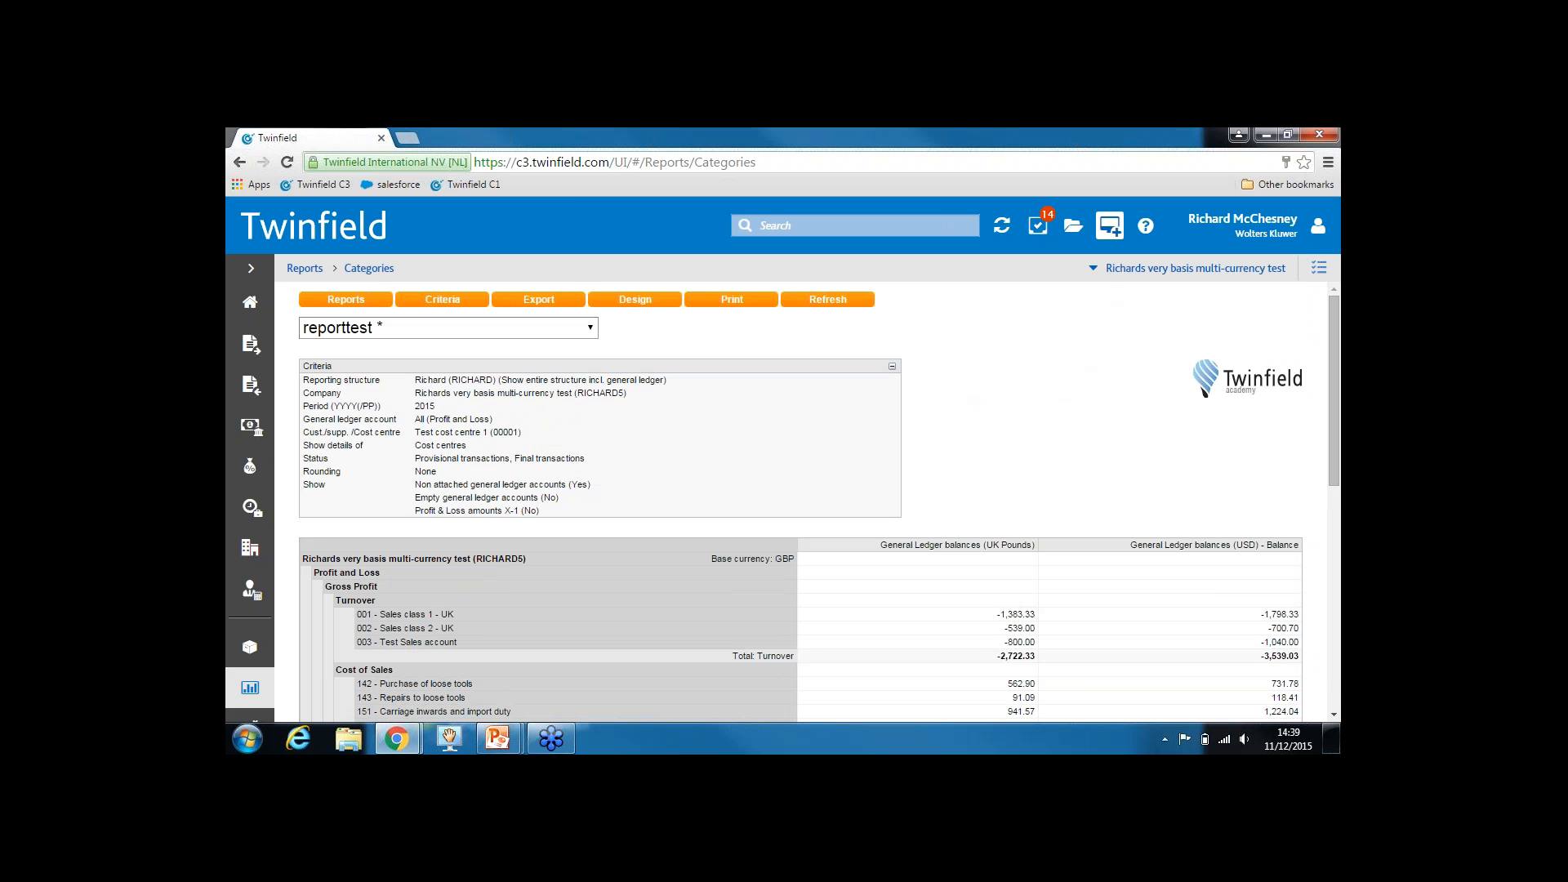
Open the Reporting structures list in a second tab, then return to reporttest and highlight its reporting structure criterion
left_click(1112, 231)
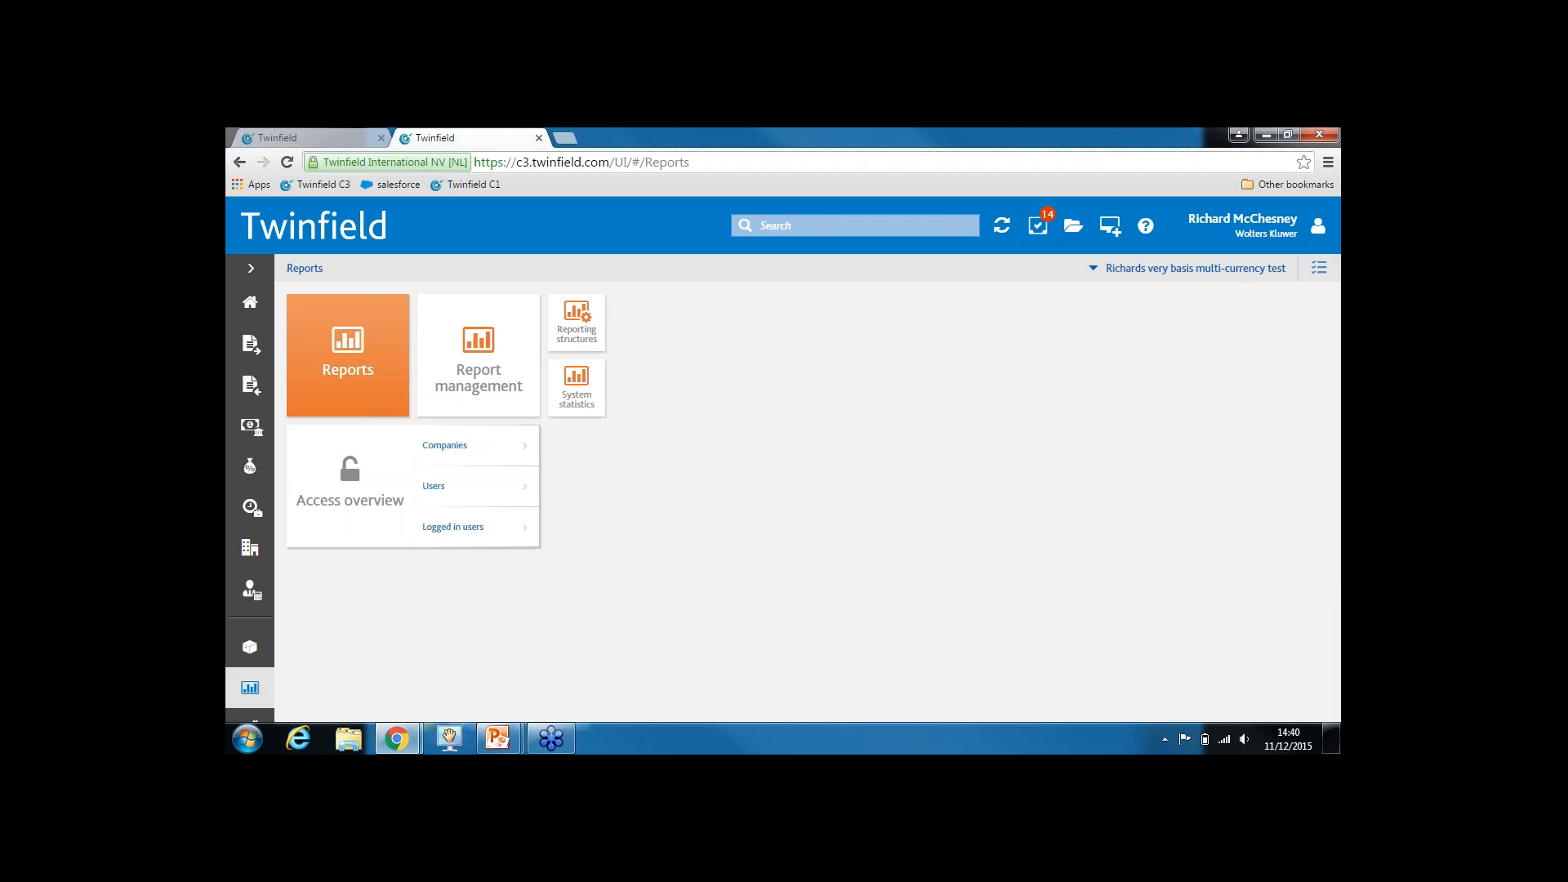
left_click(586, 322)
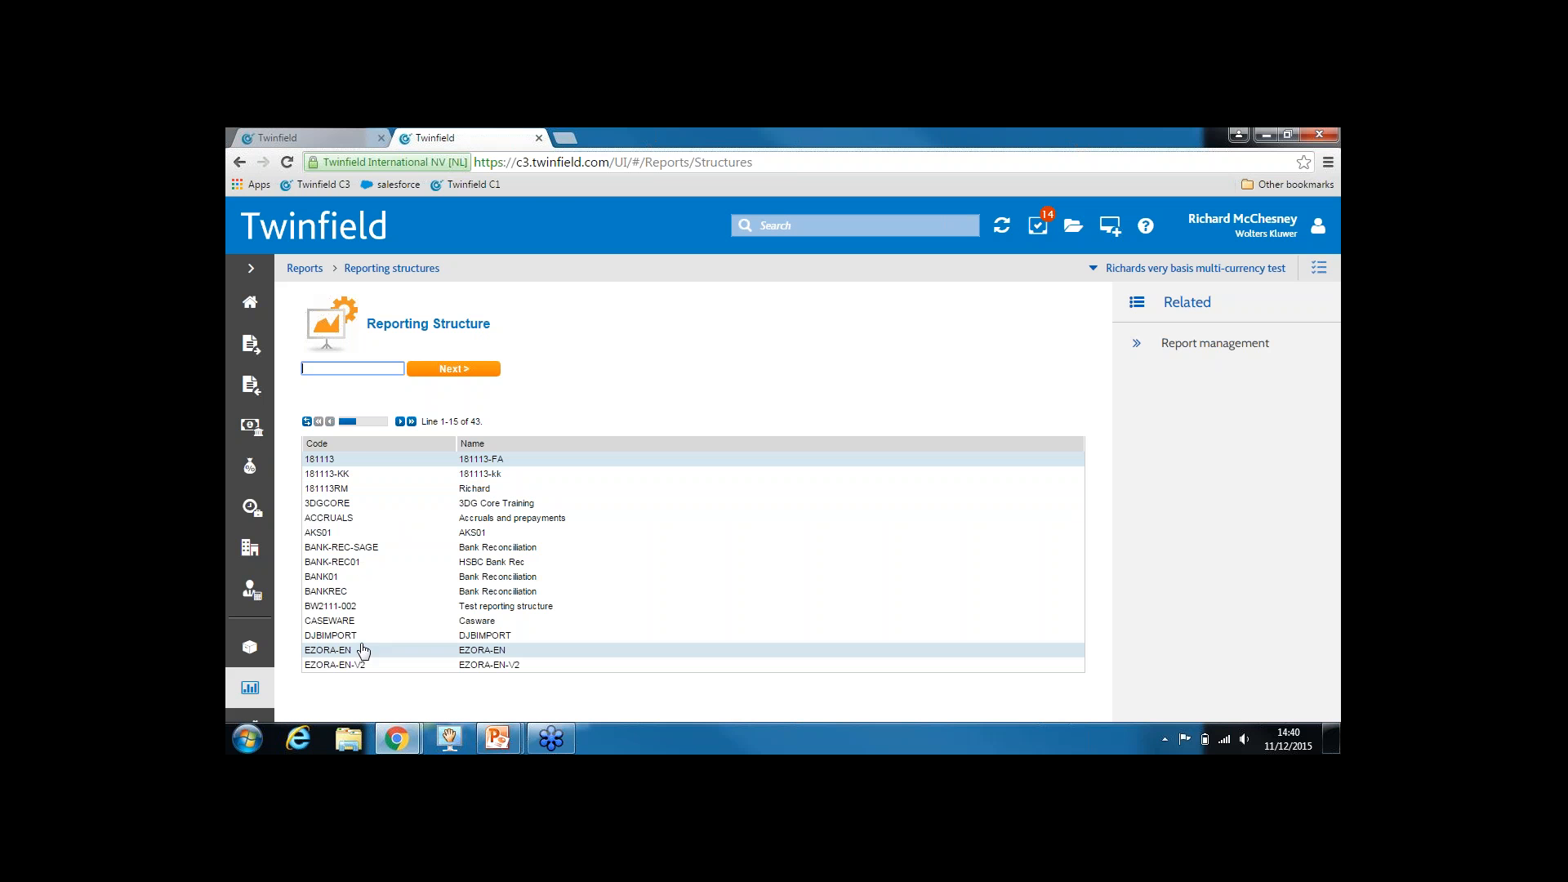
left_click(340, 136)
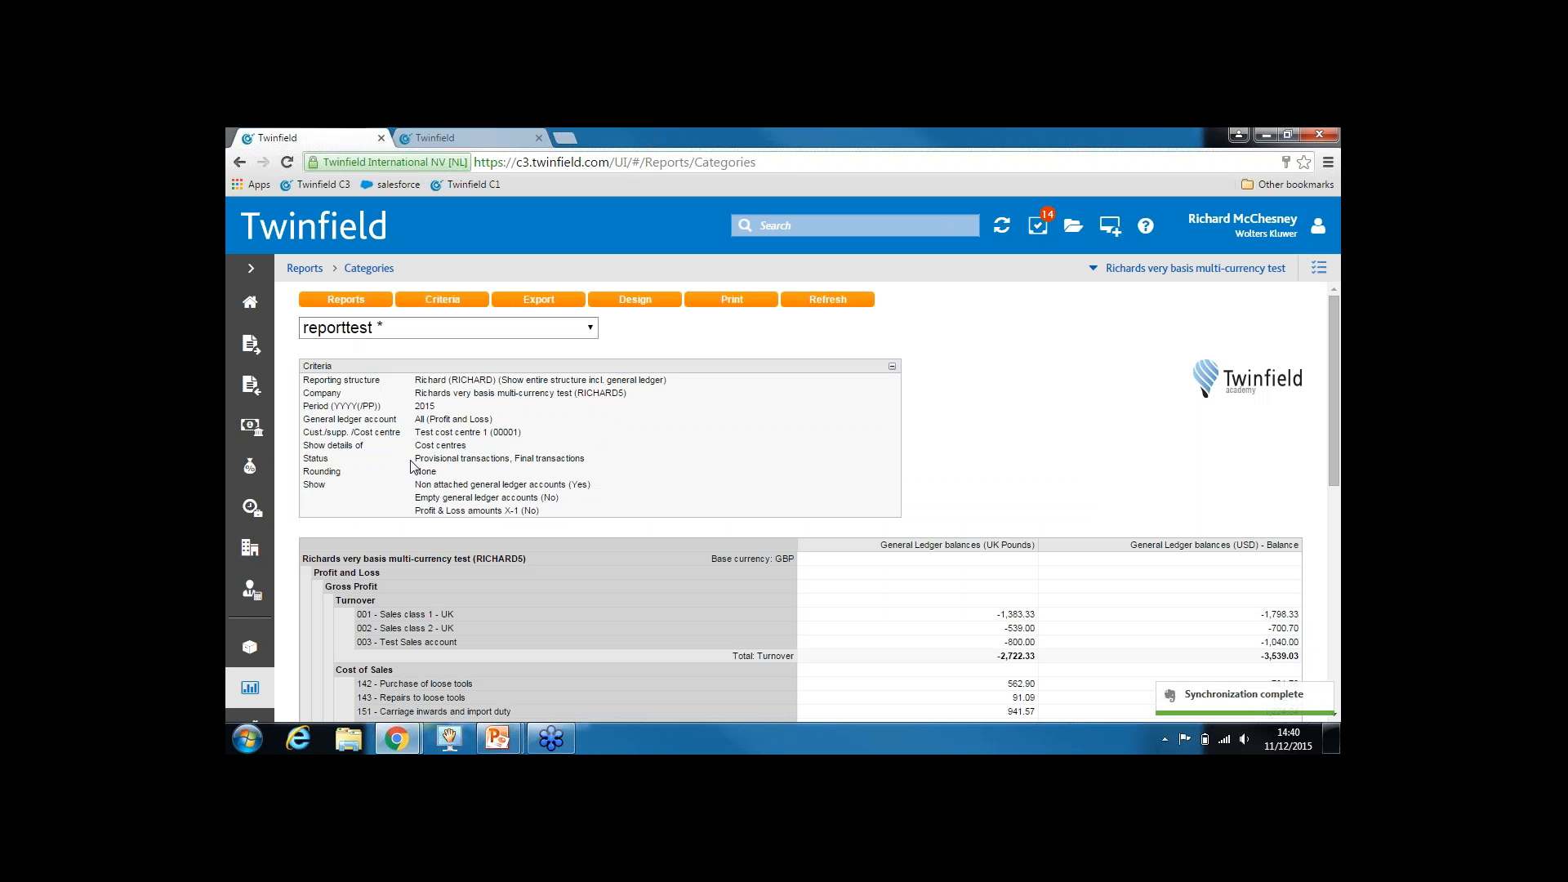
left_click_drag(454, 378, 491, 378)
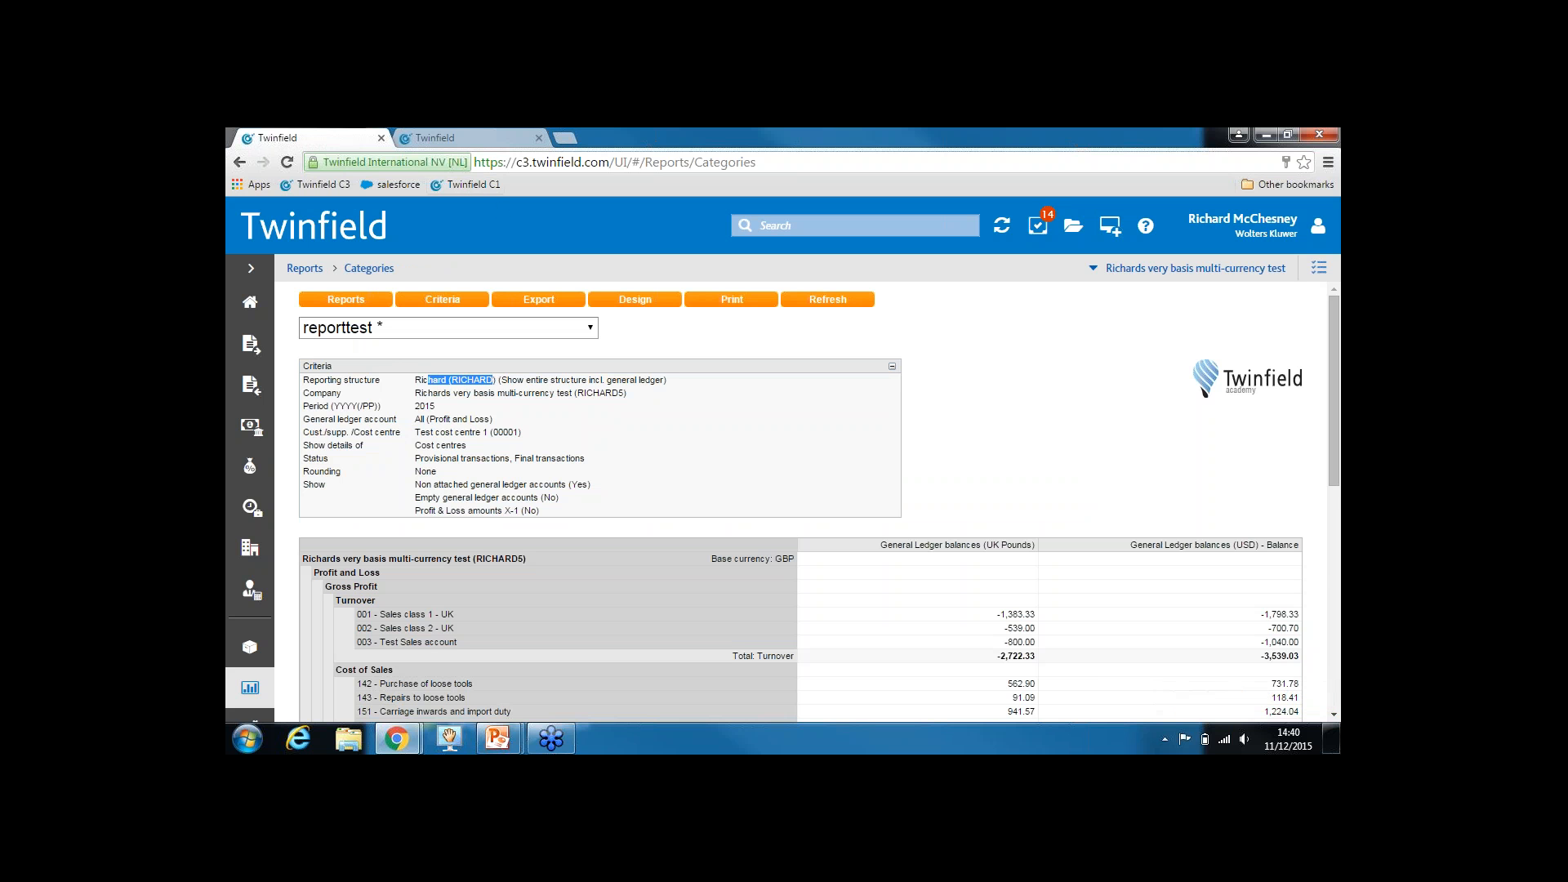
Filter the reporting structures list by 'rich' and open the RICHARD structure
left_click(473, 133)
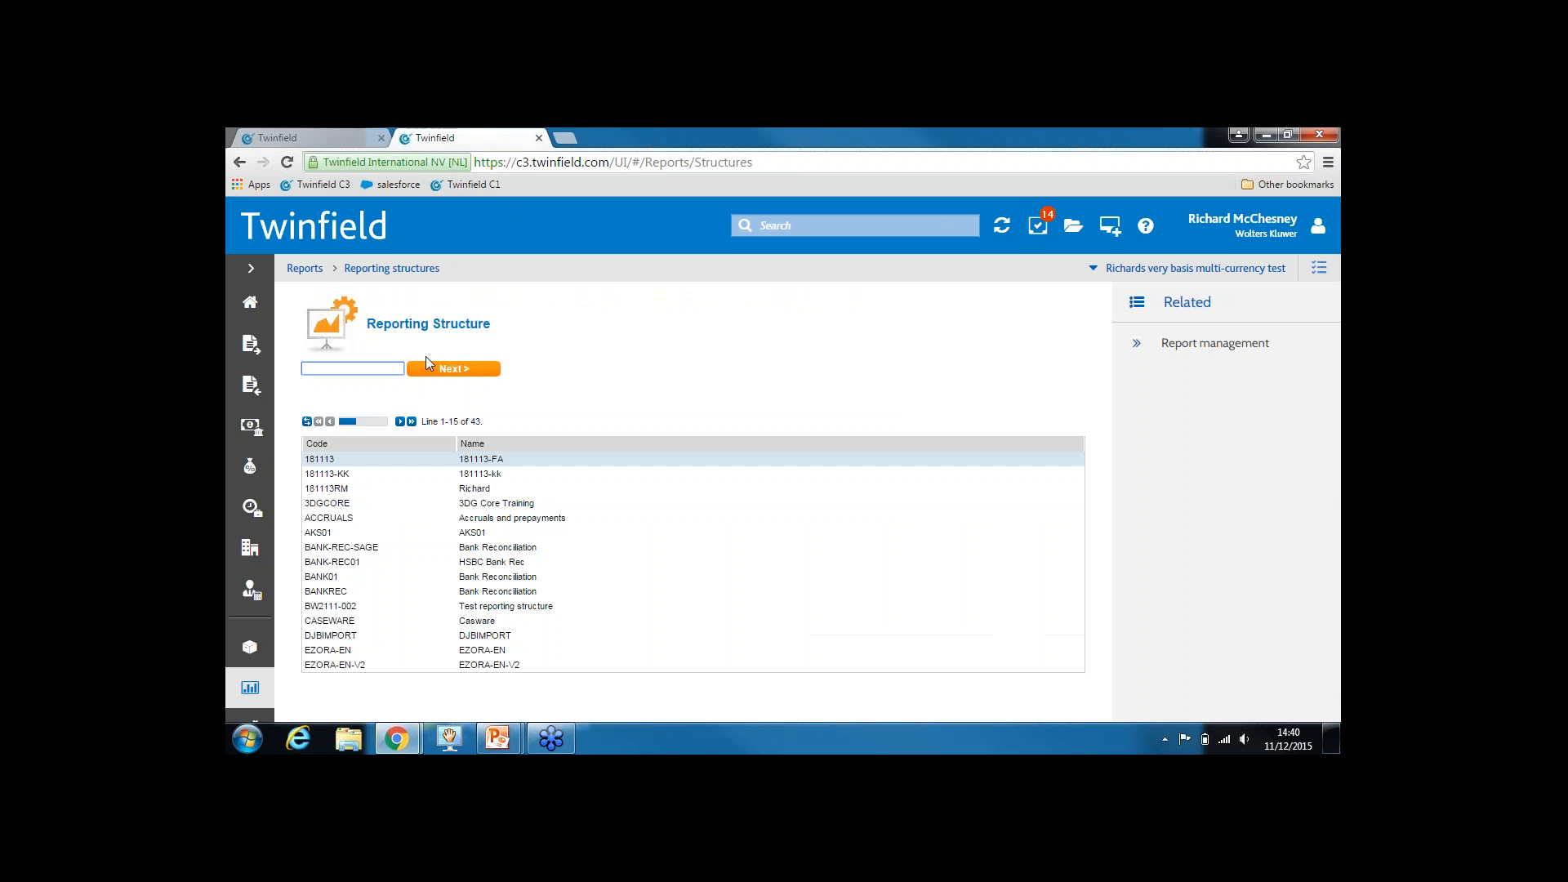
type("rich")
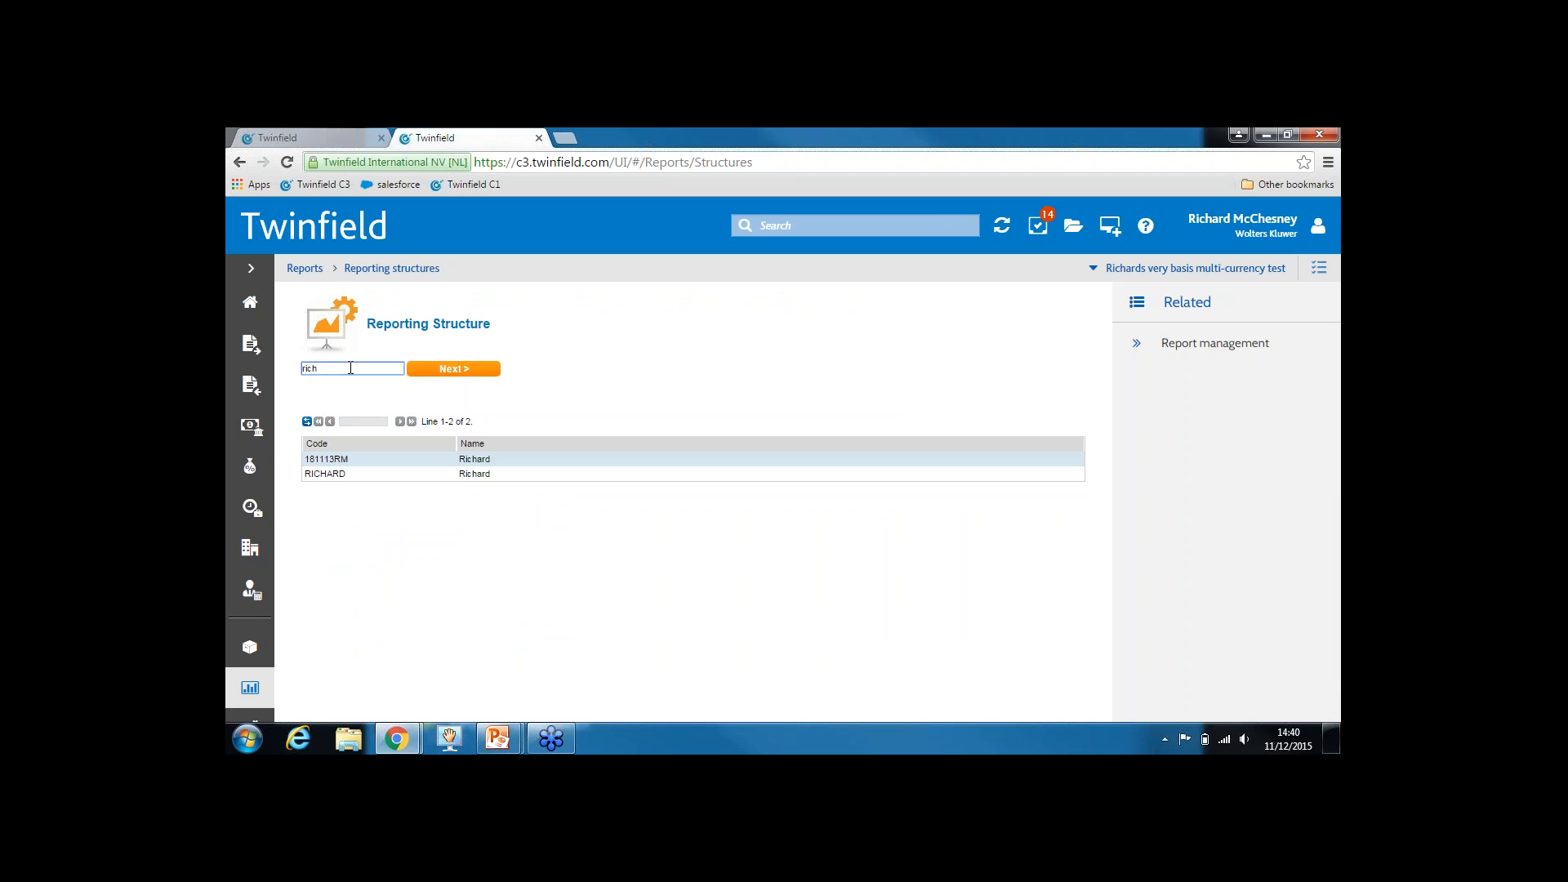
double_click(454, 475)
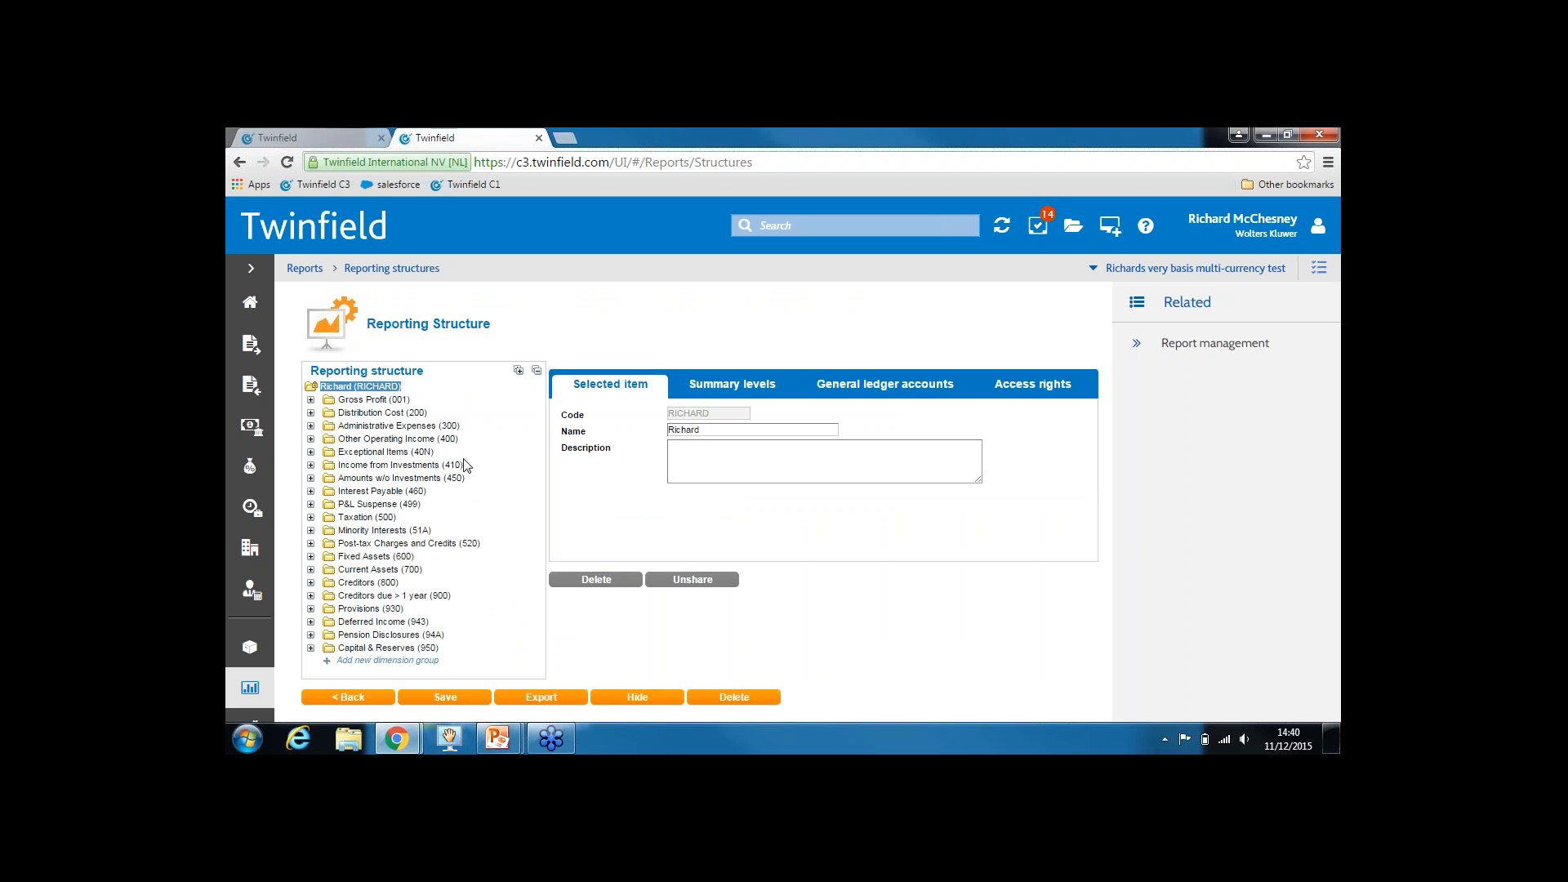
From the 34 unlinked general ledger accounts, select (004) Test sales account
left_click(901, 389)
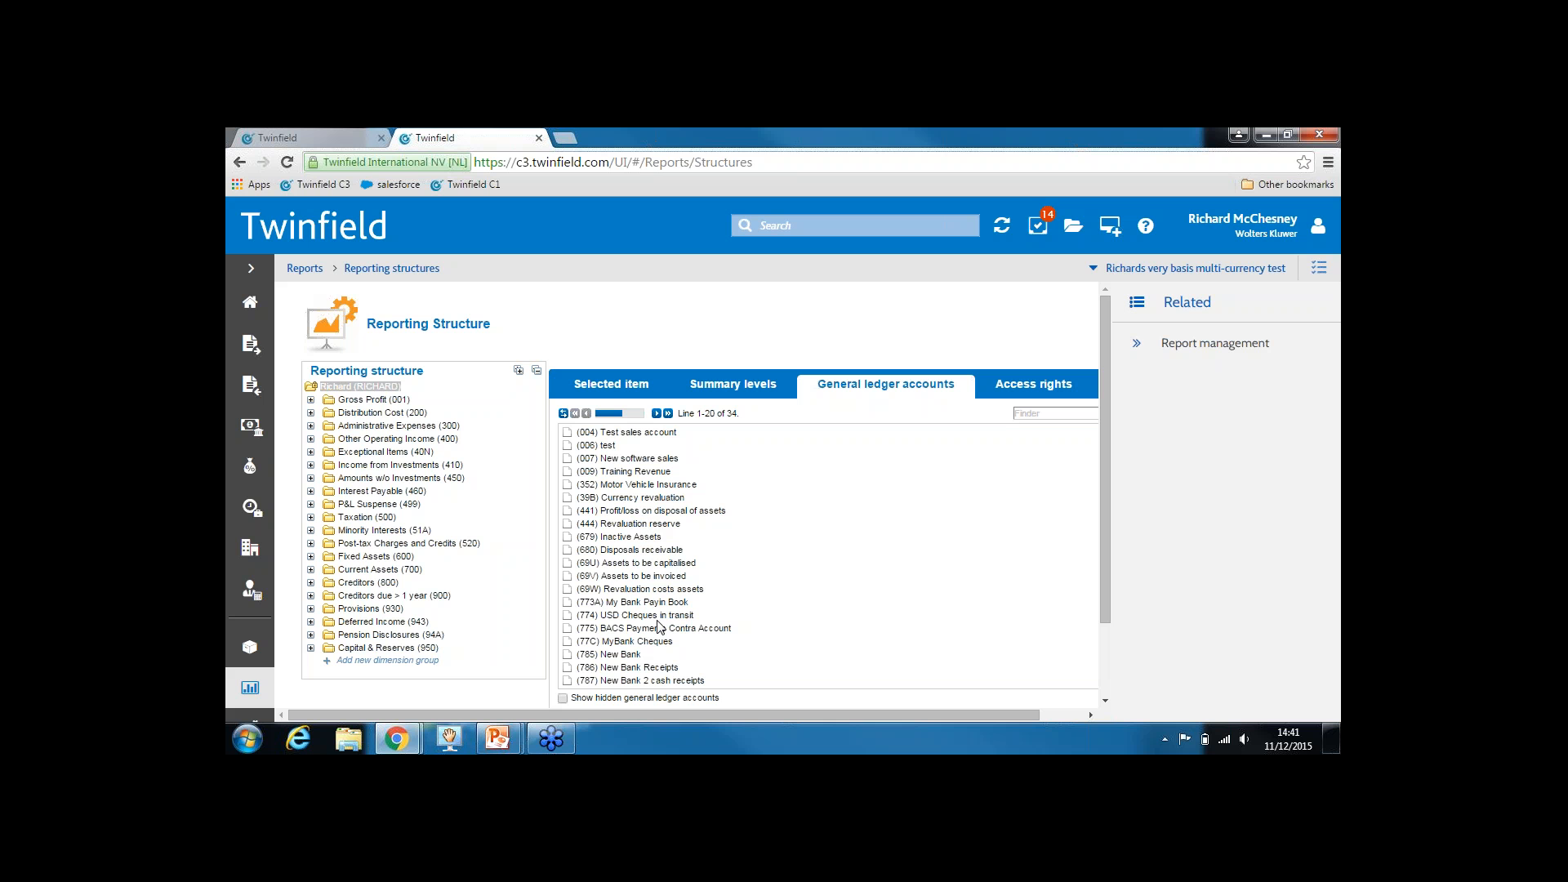
double_click(732, 414)
left_click(622, 436)
Expand Gross Profit and Turnover, place the account under Turnover (0011), and save
left_click(310, 401)
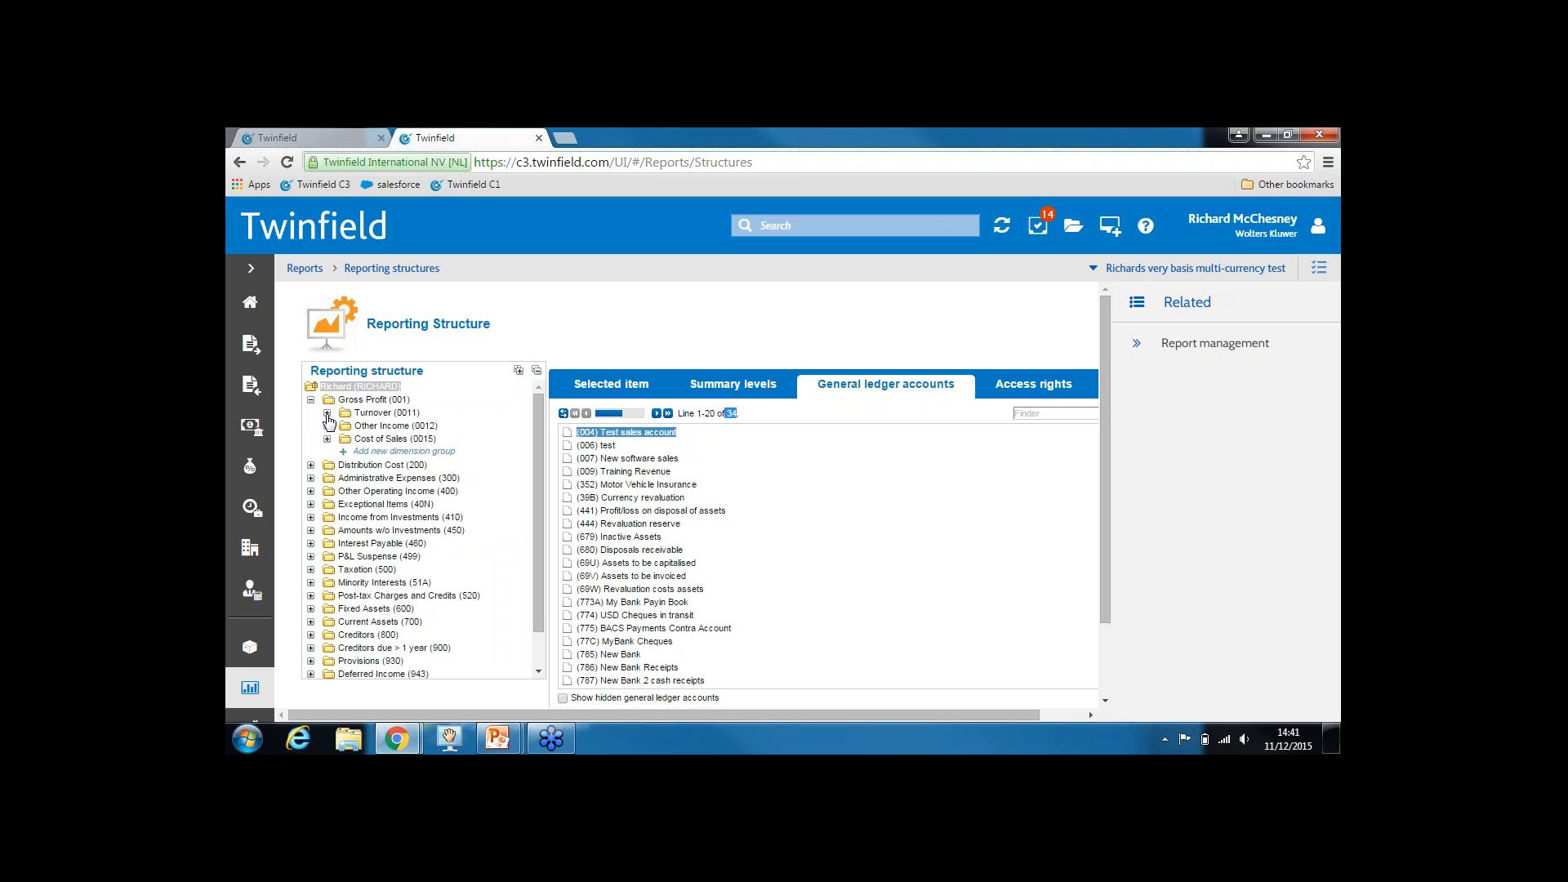
left_click(328, 413)
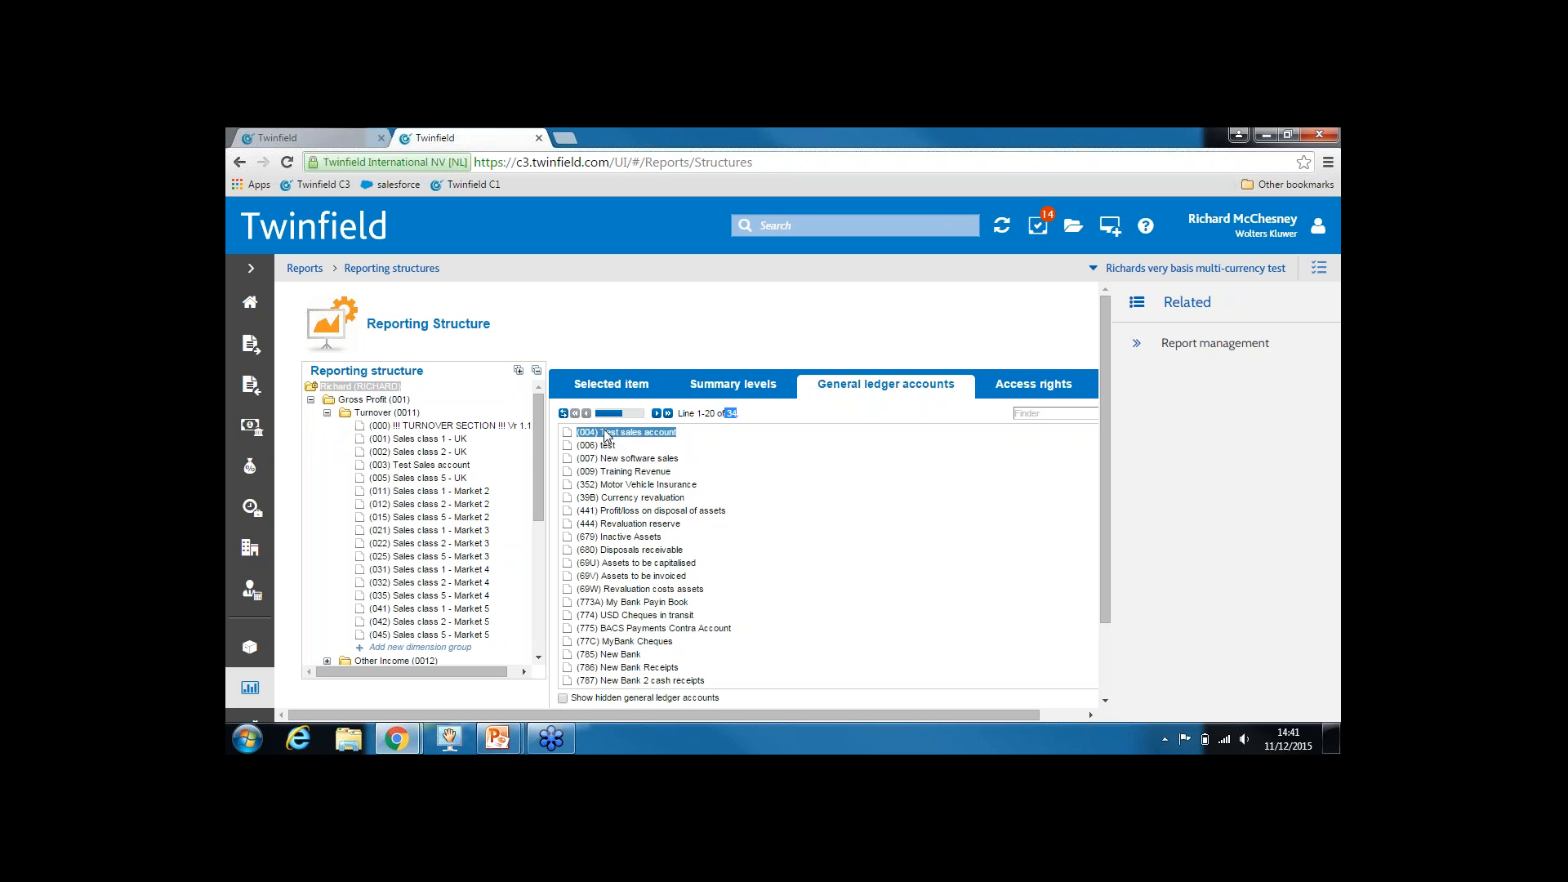
left_click_drag(607, 430, 458, 454)
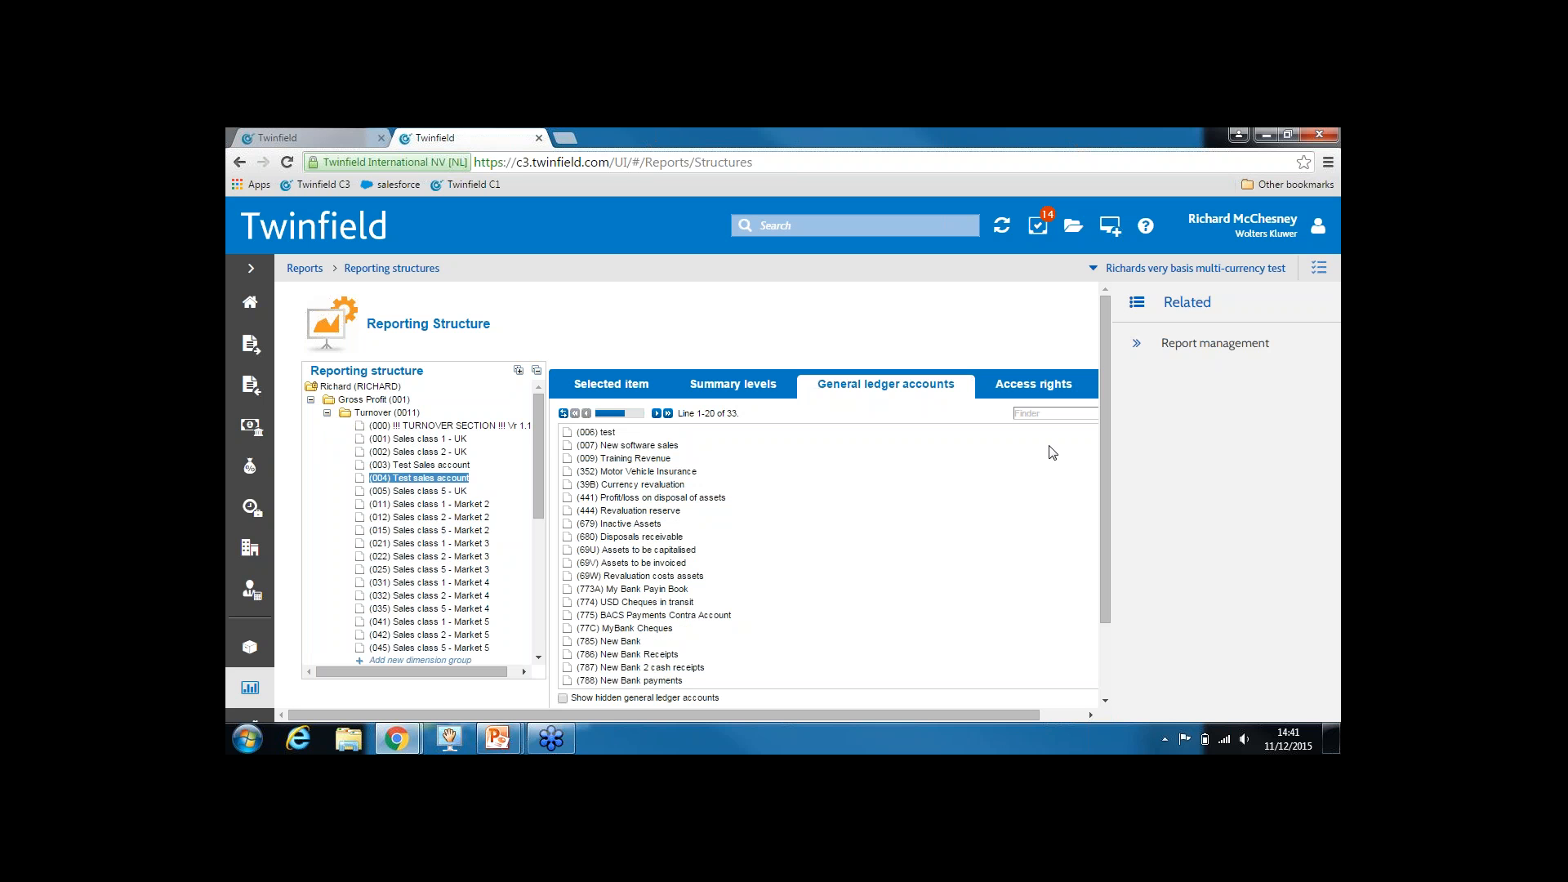
left_click_drag(1106, 423, 1105, 532)
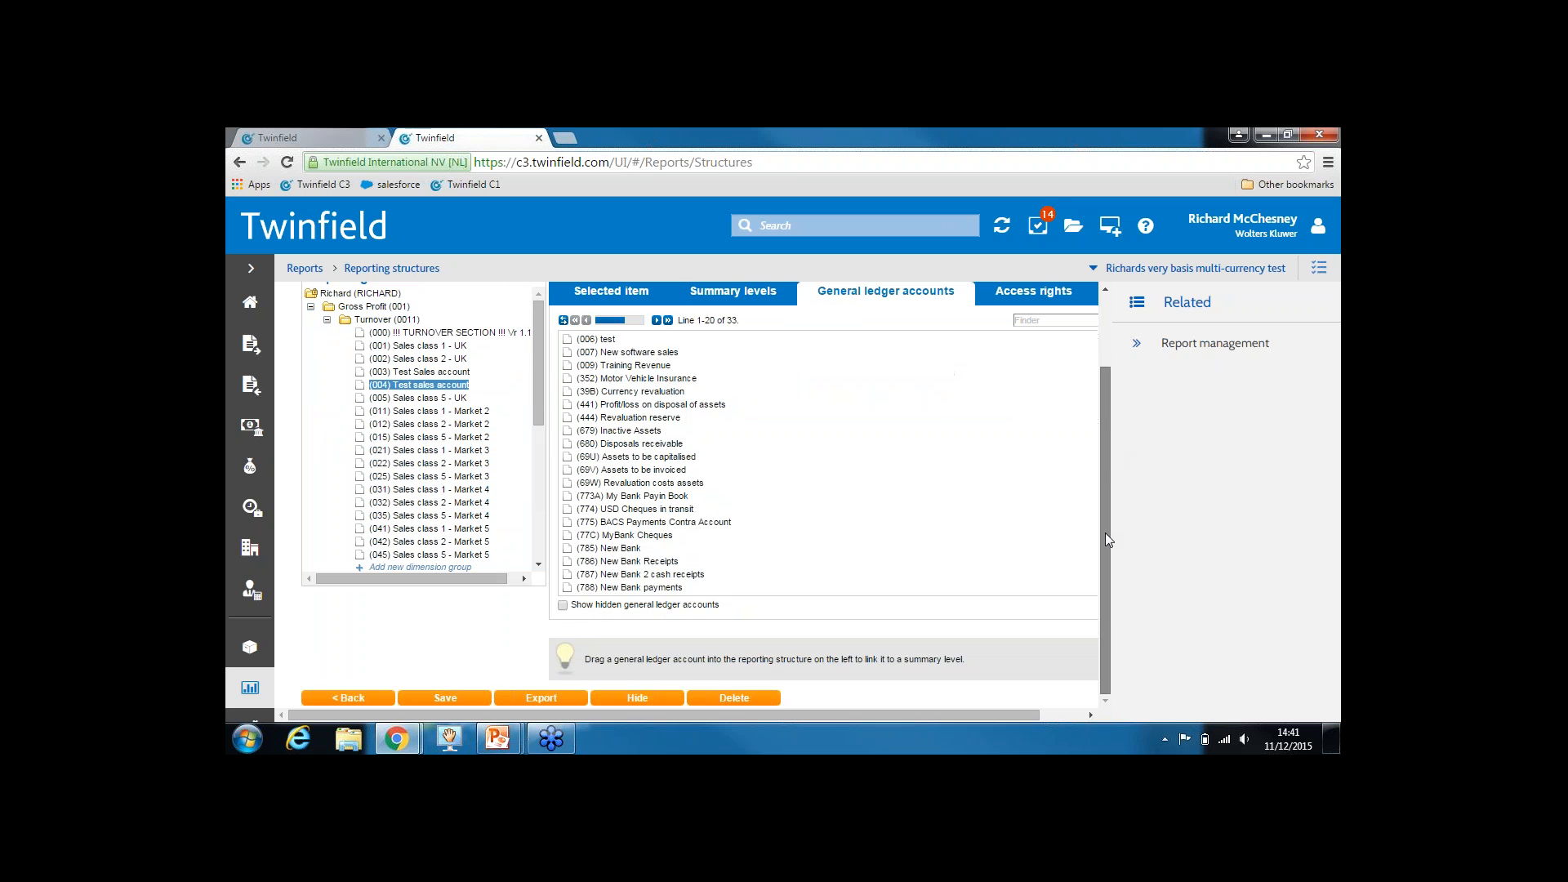
left_click(447, 699)
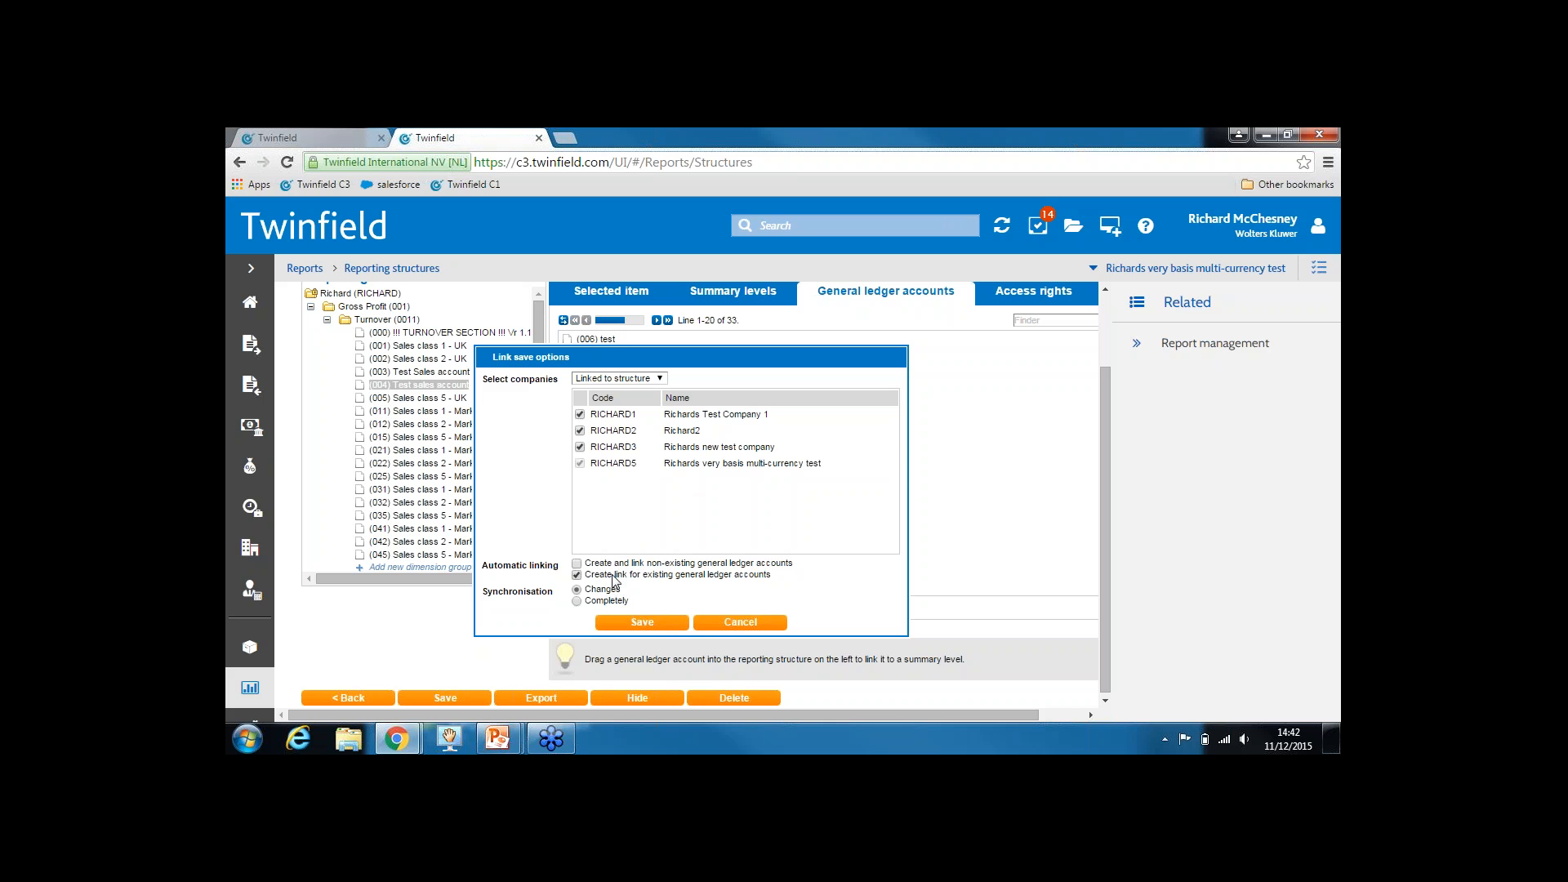
Turn off creating links for existing ledger accounts in the link save options
left_click_drag(607, 576, 635, 564)
left_click(604, 576)
left_click(587, 576)
left_click(577, 574)
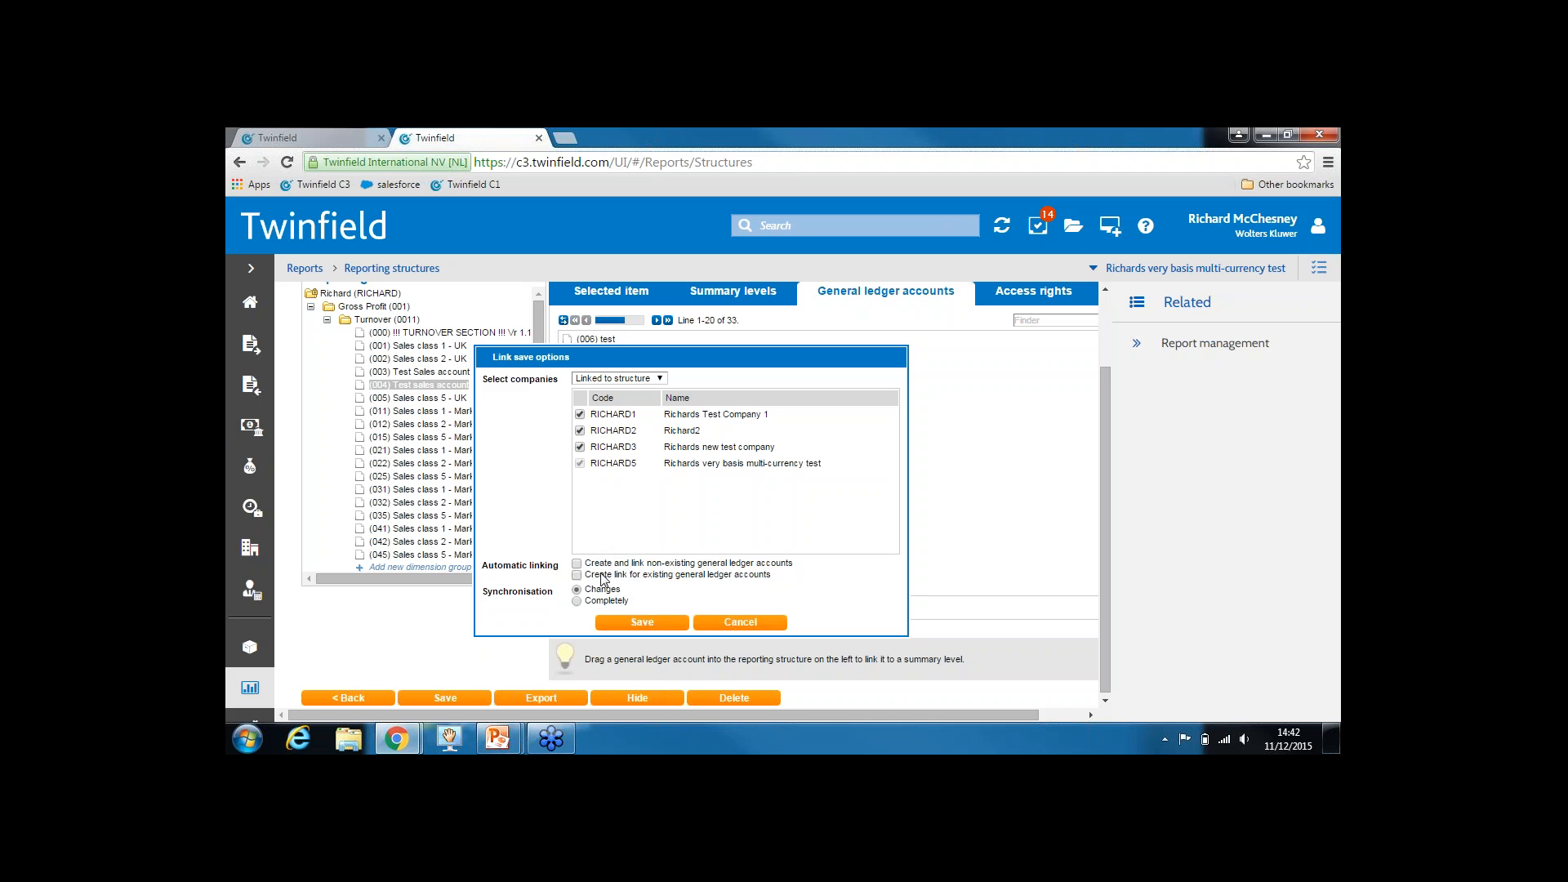
Exclude companies RICHARD1–3, save for RICHARD5 only, and return to the reporttest report
left_click(580, 430)
left_click(580, 447)
left_click(580, 414)
left_click_drag(691, 463, 589, 464)
left_click(632, 618)
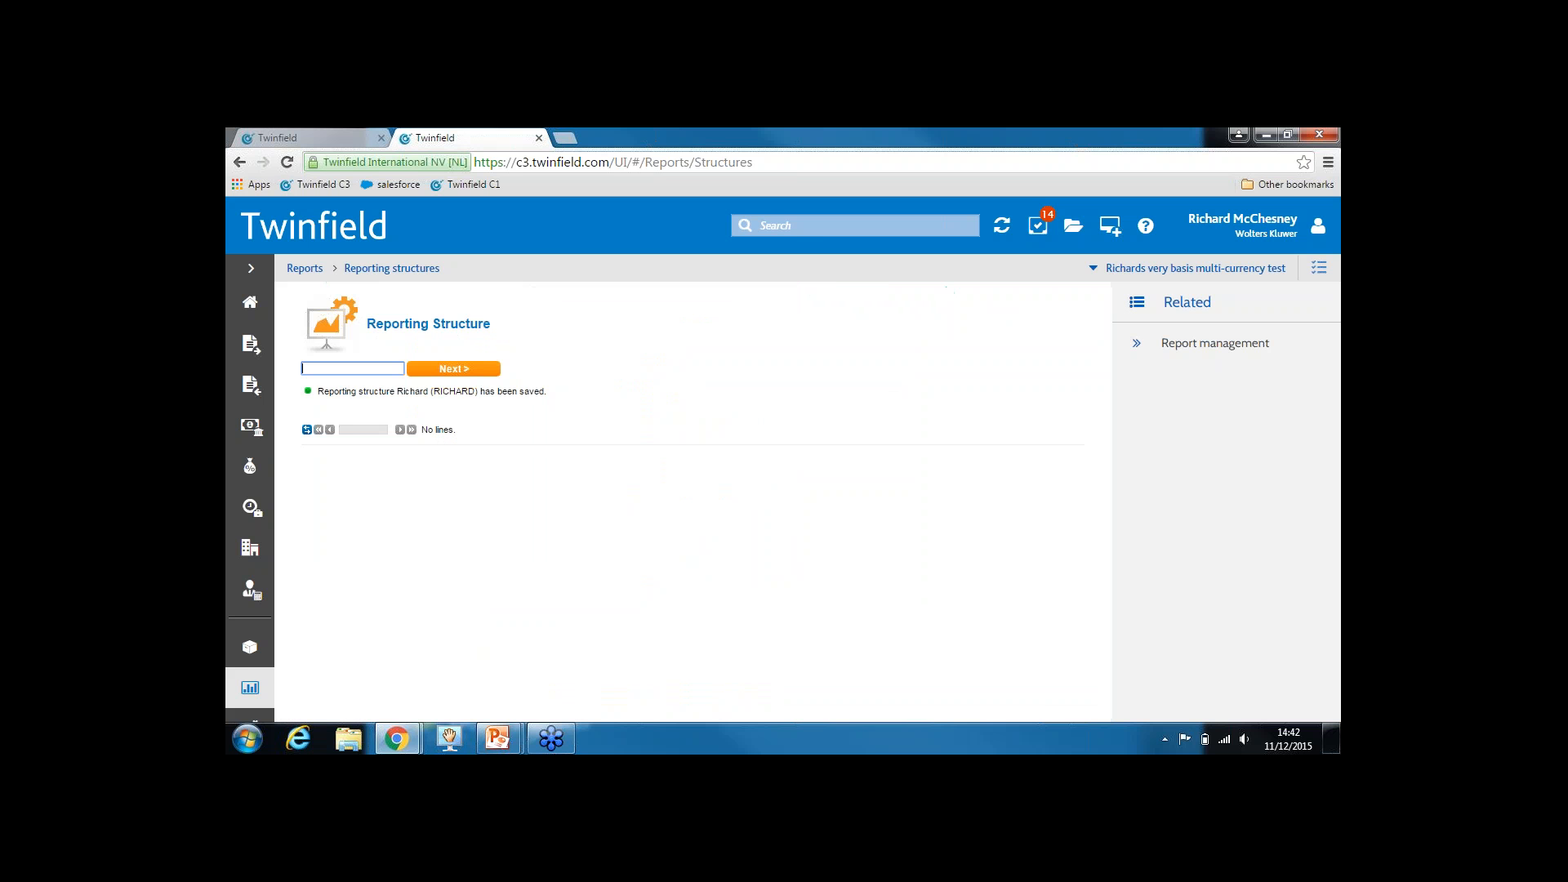
left_click(330, 141)
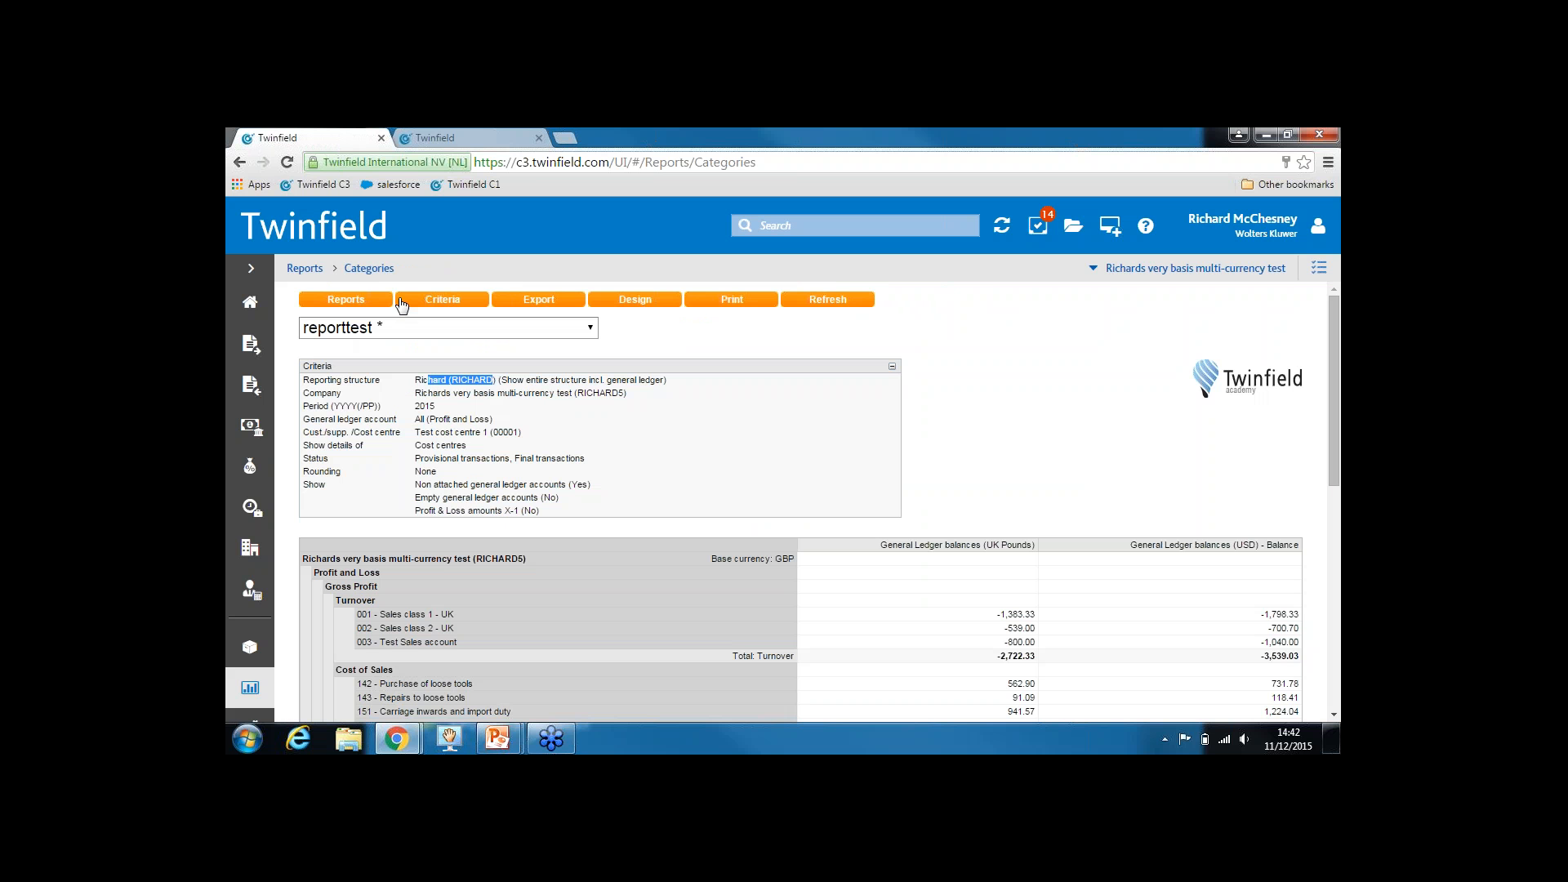
Refresh reporttest to show the new 004 row, then review the Project/asset criterion and cancel
left_click(826, 301)
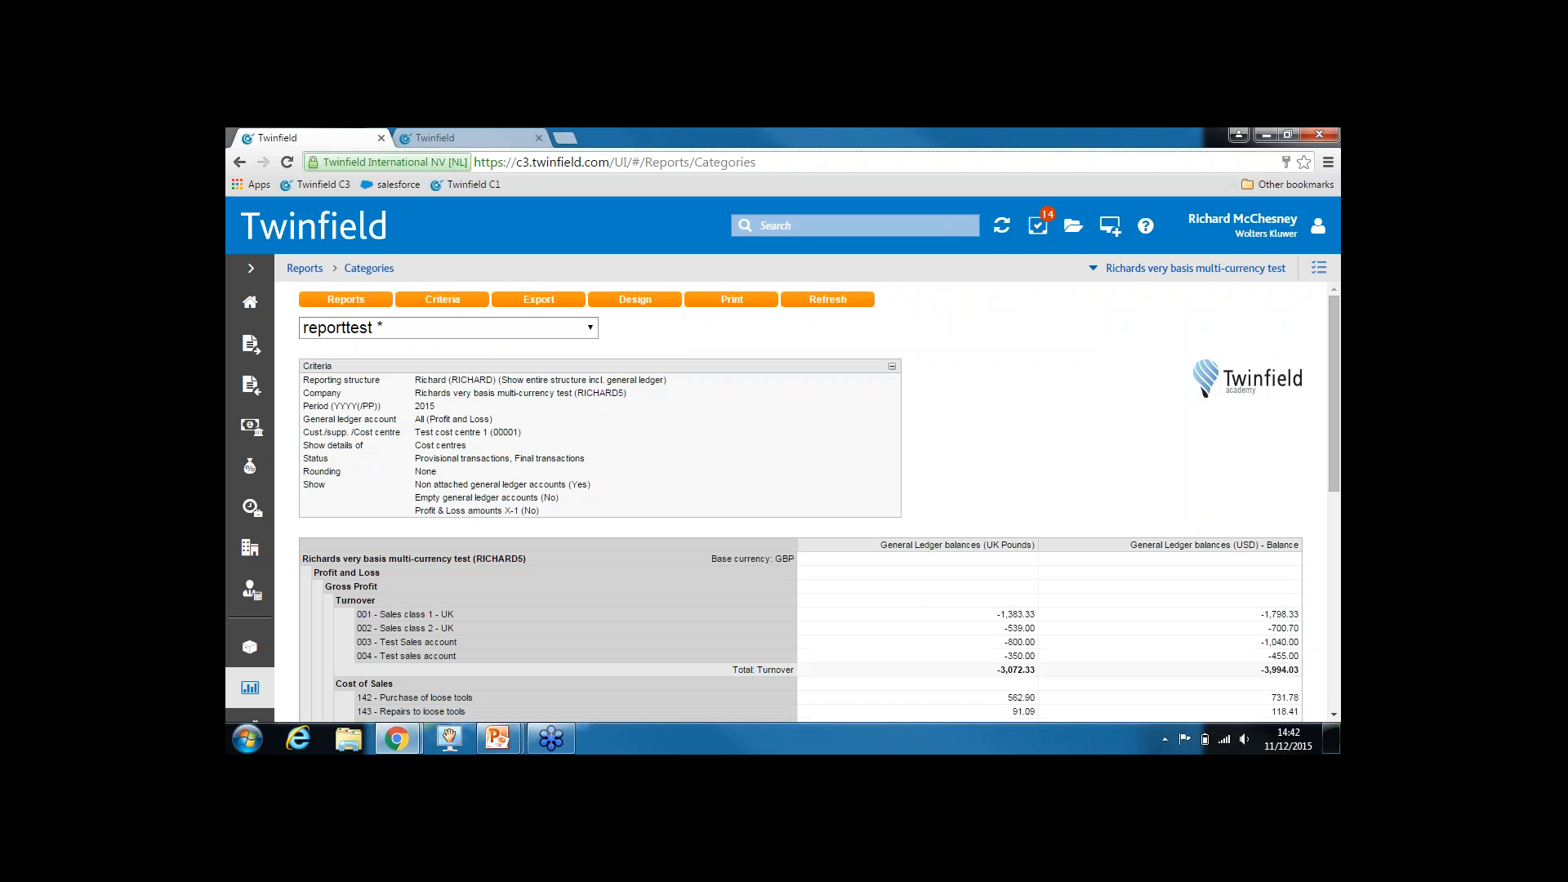
left_click_drag(357, 656, 399, 656)
left_click(462, 305)
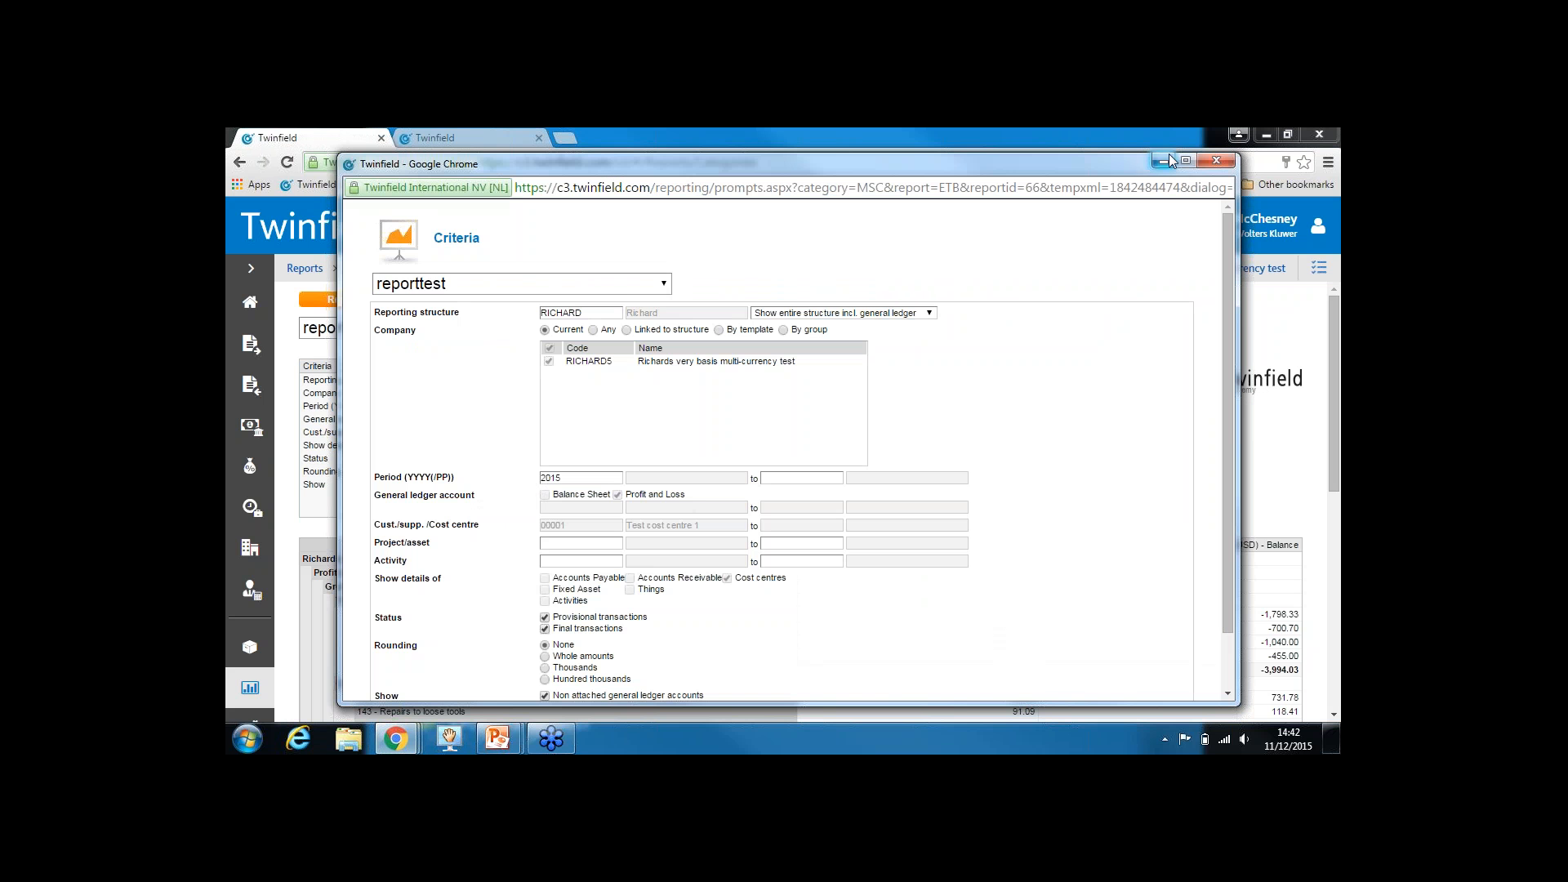
left_click(1185, 160)
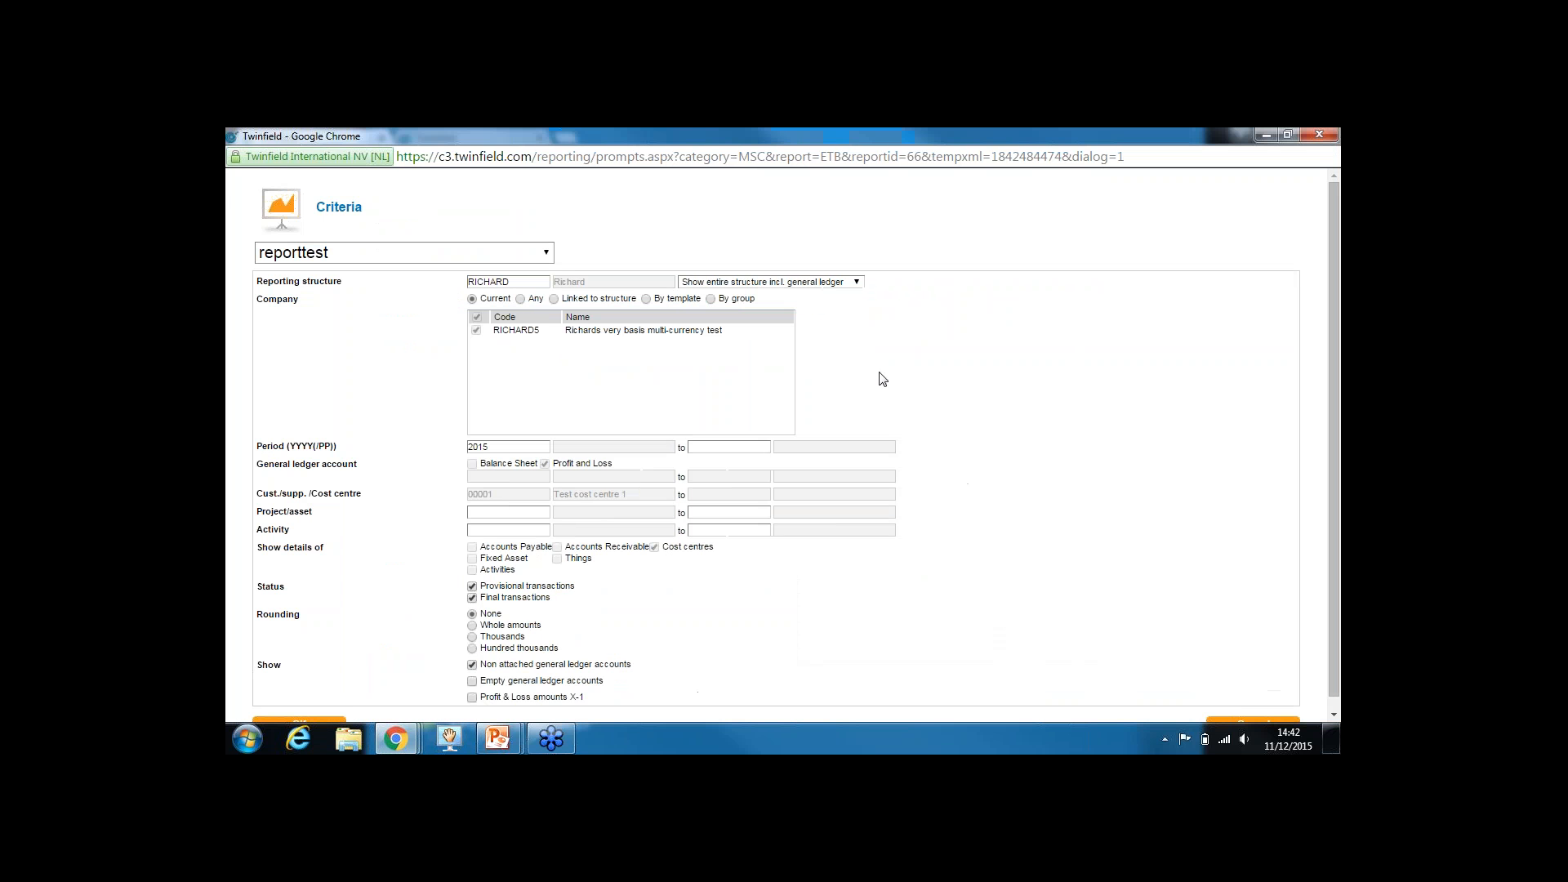
left_click(489, 510)
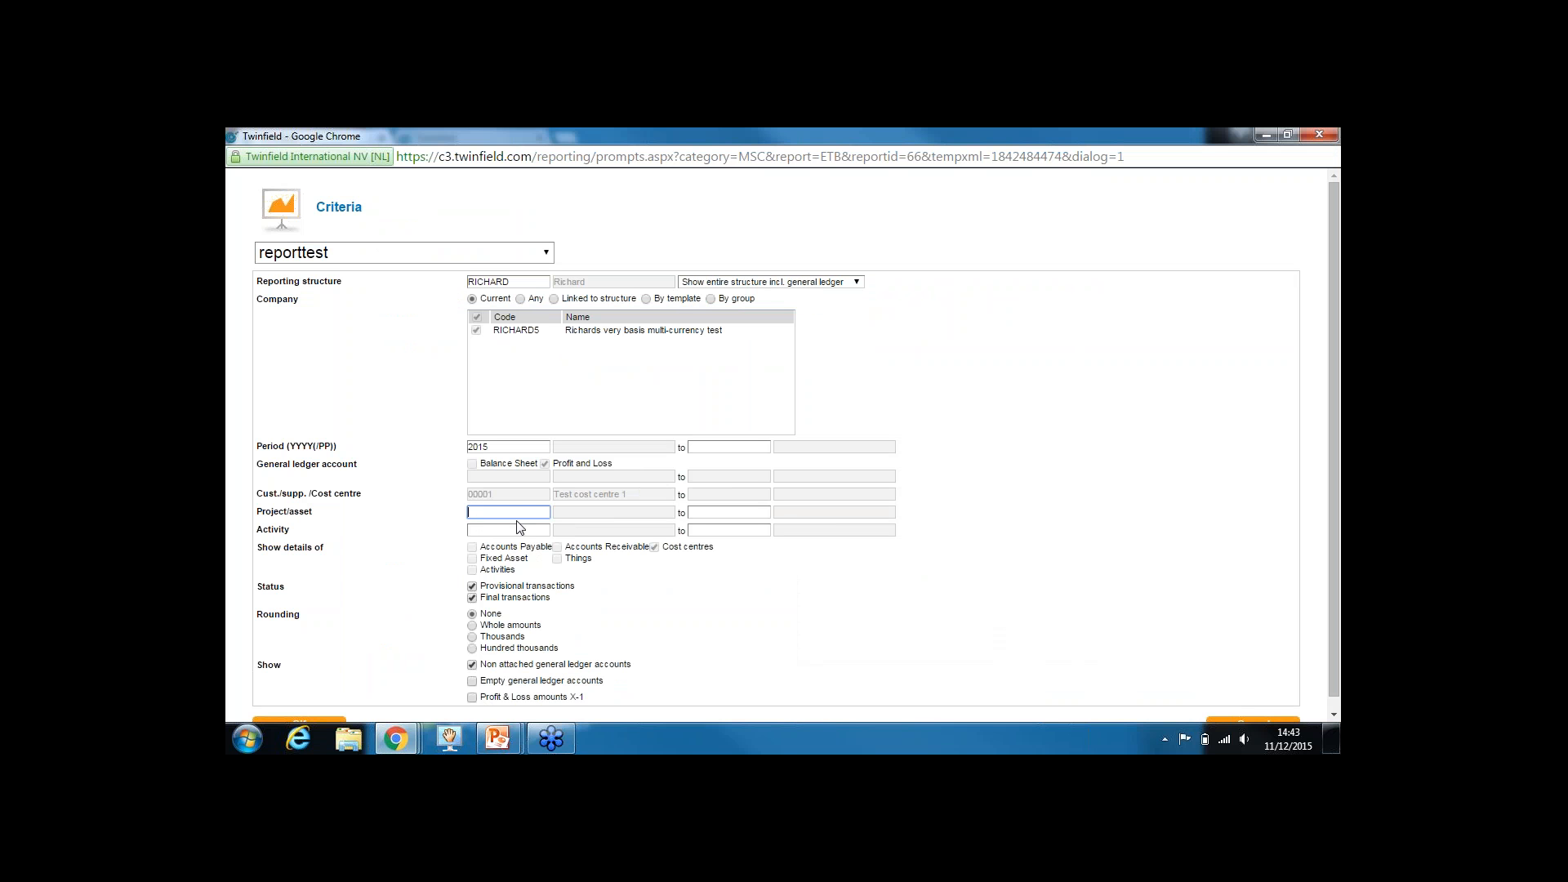
scroll(1335, 569, "down", 1)
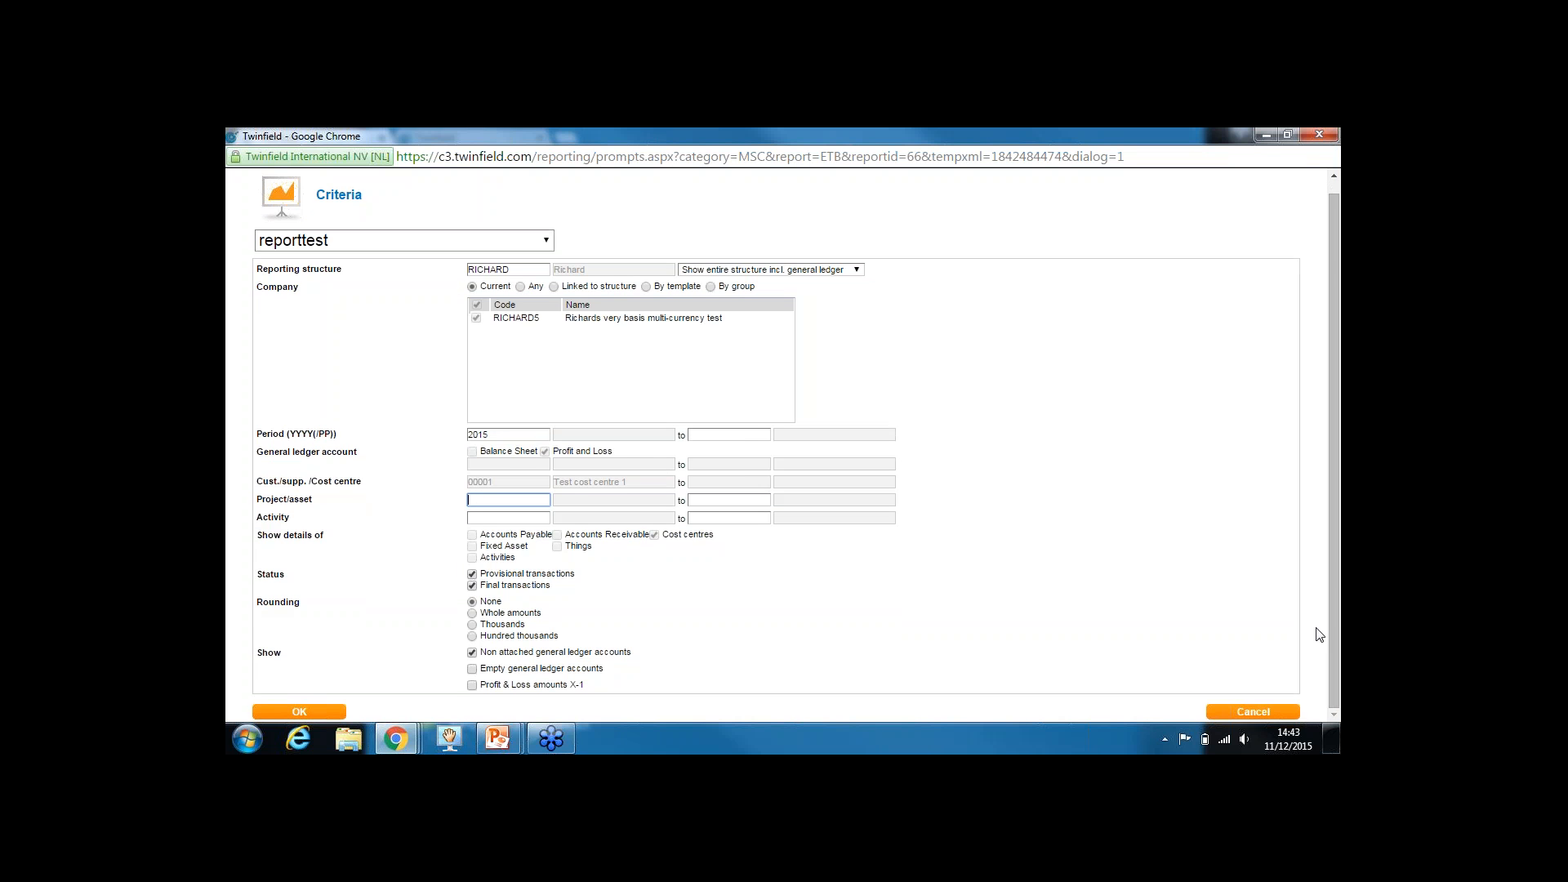
left_click(1241, 713)
In the reporttest design criteria, mark Project/asset and Activity as hidden and save
left_click(635, 299)
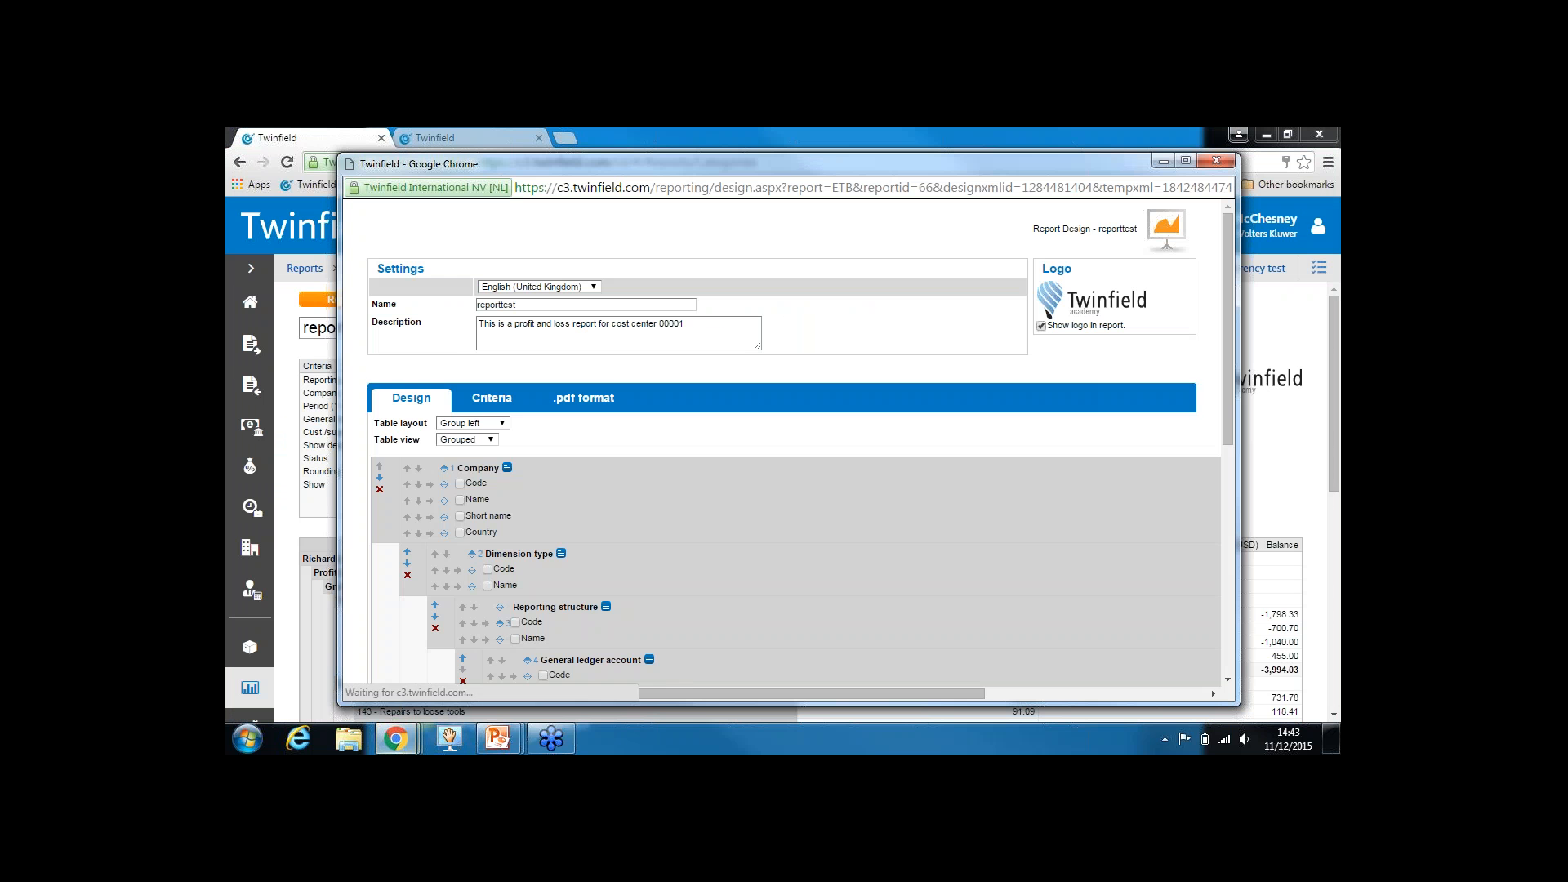
left_click(493, 397)
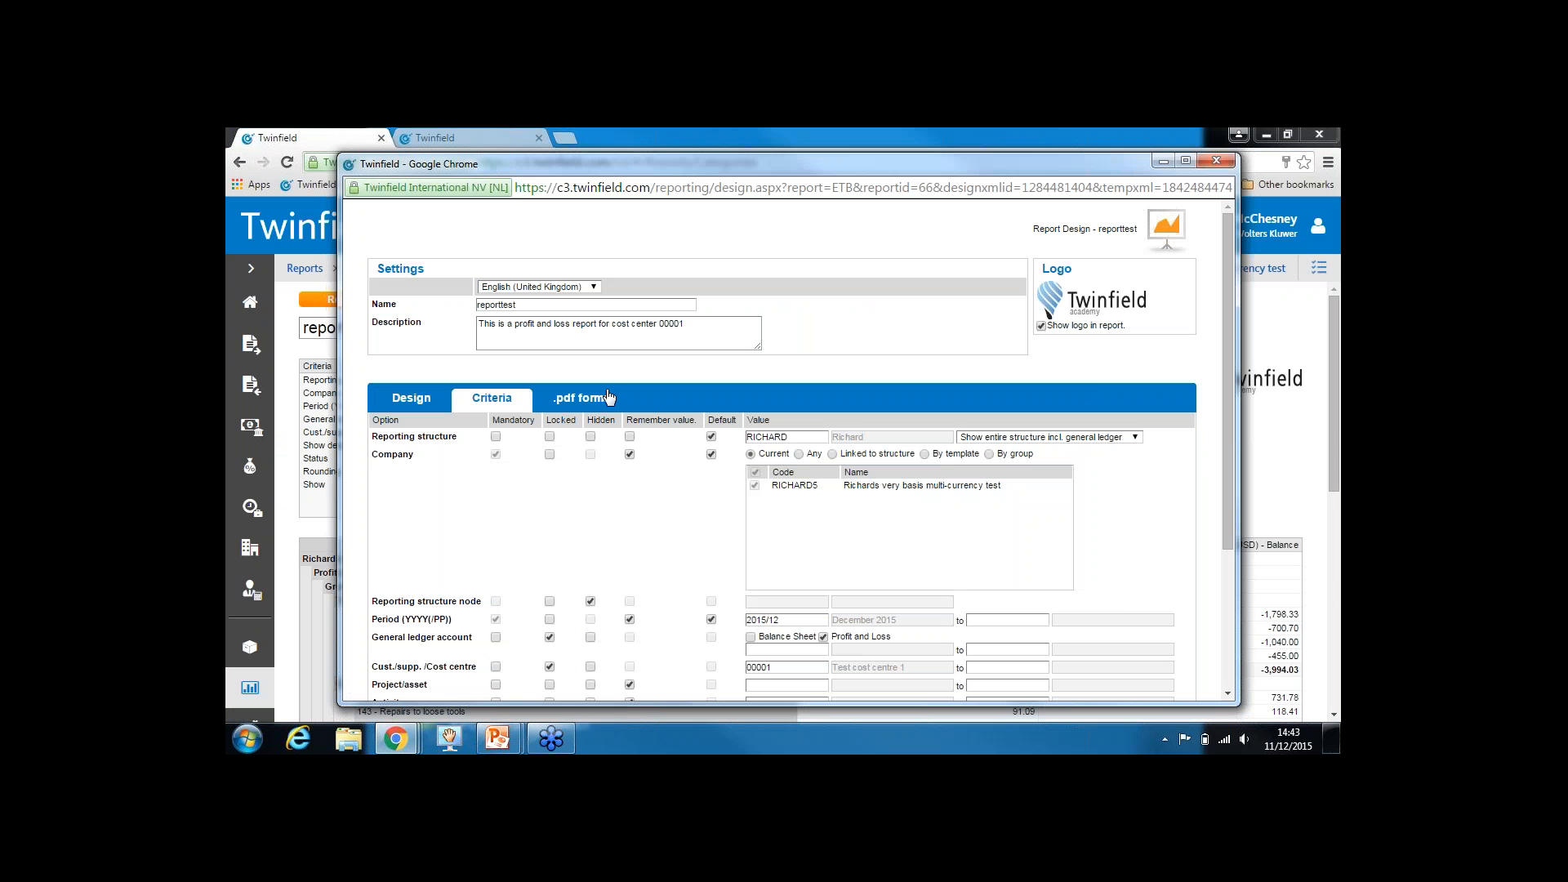
left_click(1186, 160)
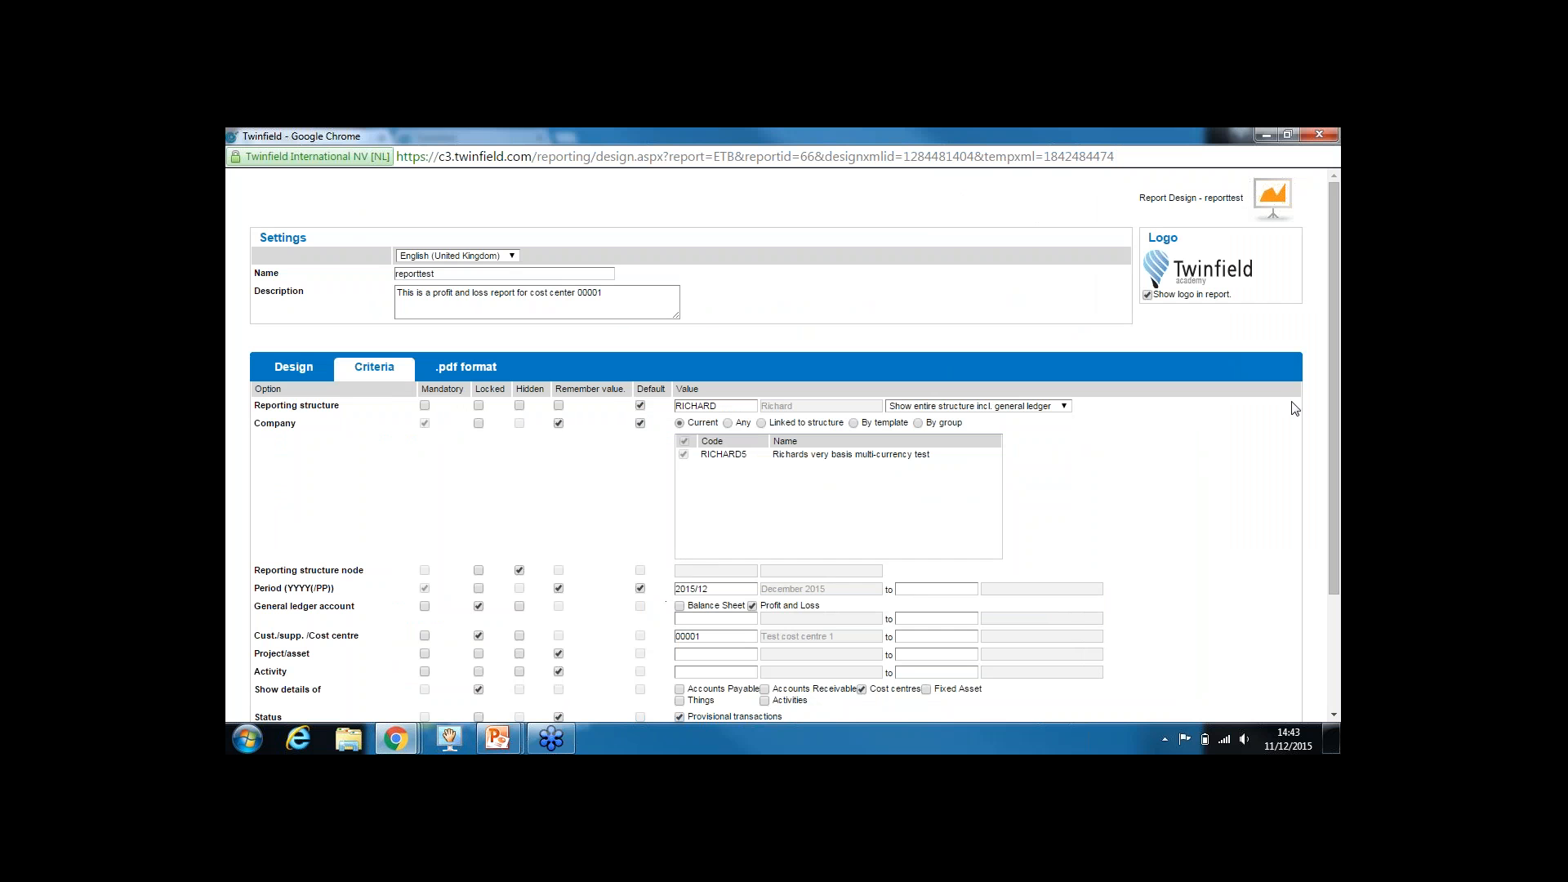
left_click_drag(1333, 385, 1324, 531)
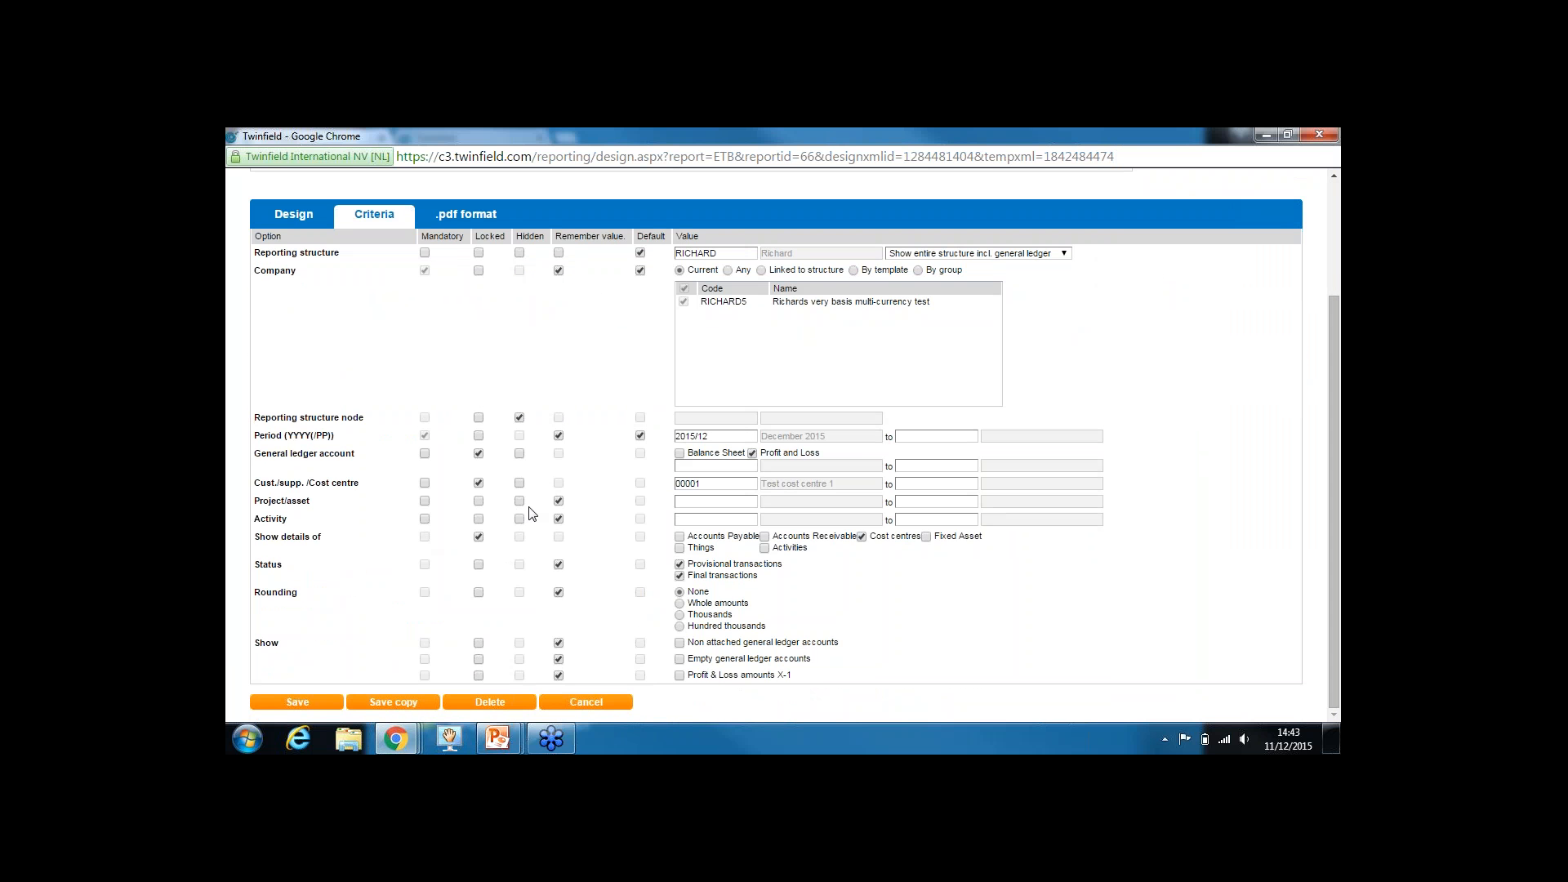
mouse_move(272, 504)
left_mouse_down()
mouse_move(308, 502)
mouse_move(262, 512)
left_mouse_up()
left_click_drag(523, 236, 539, 238)
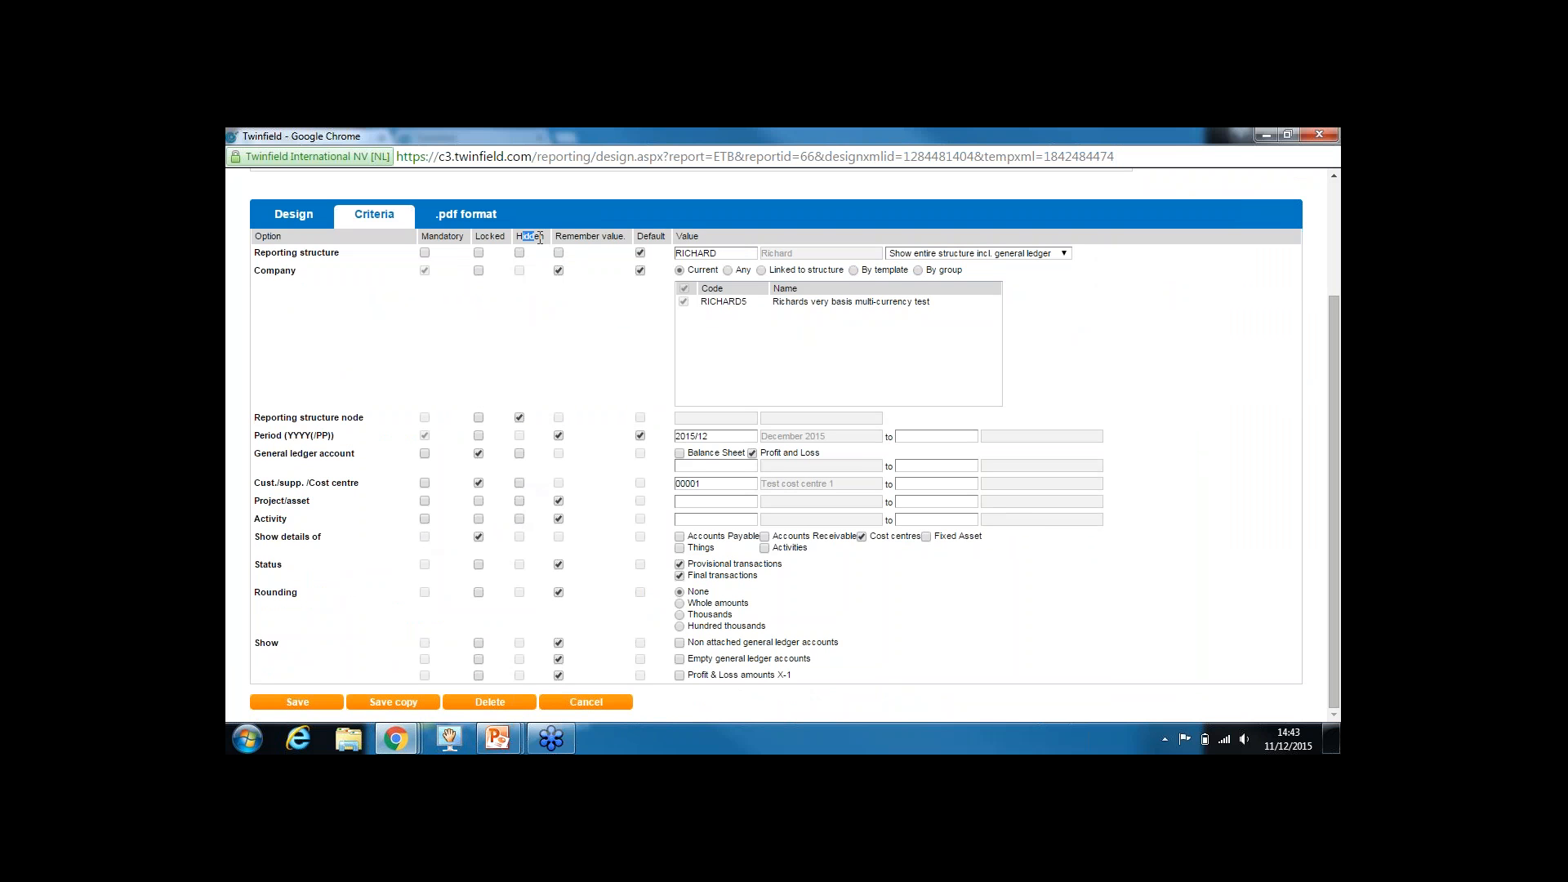
left_click(519, 501)
left_click(520, 519)
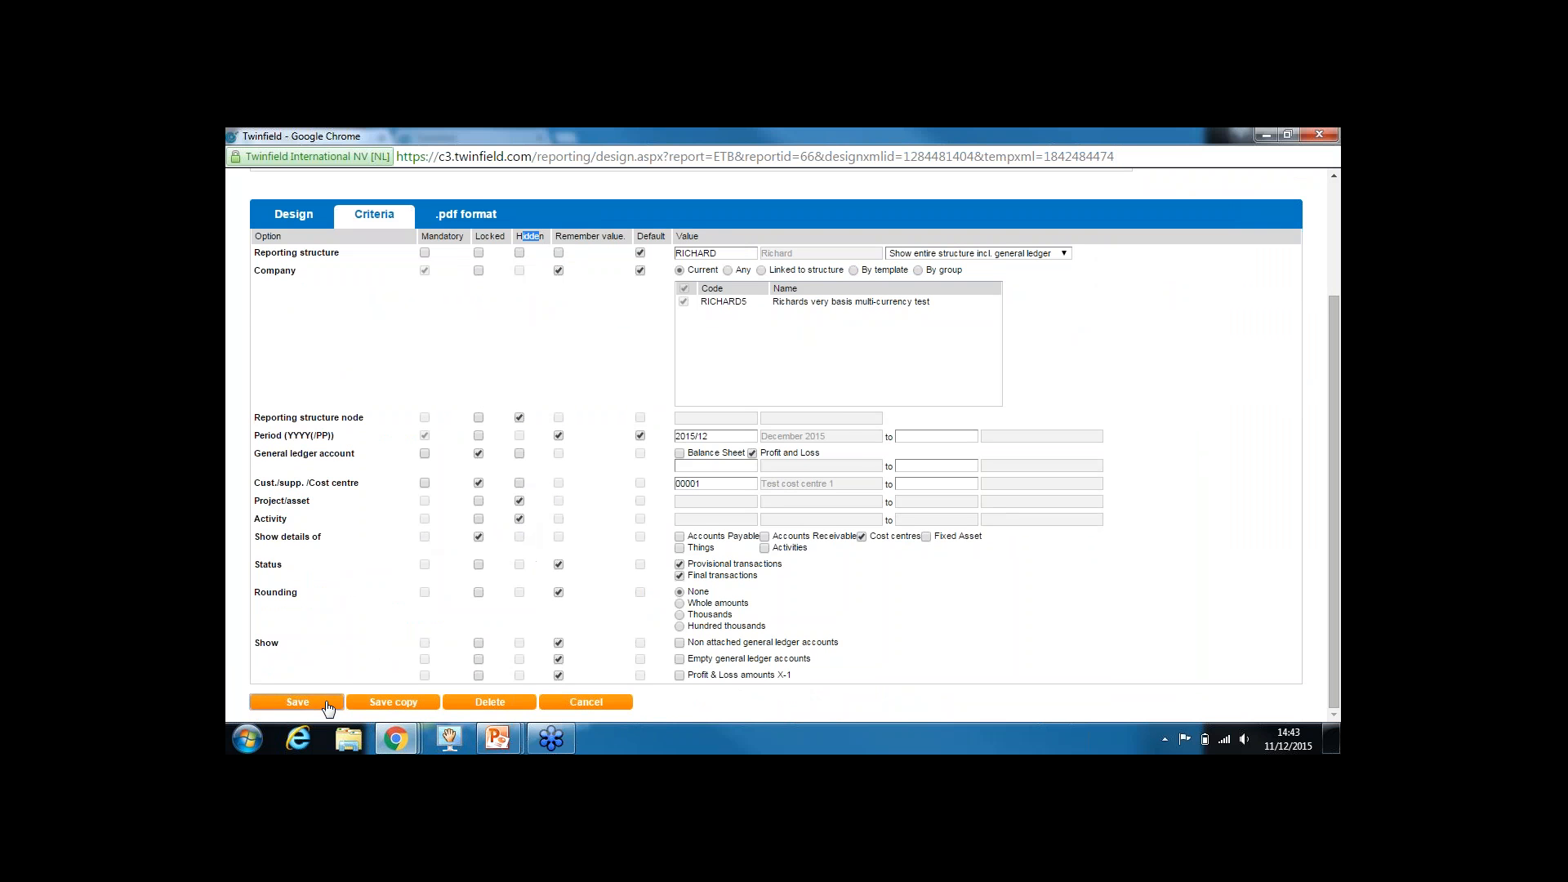
left_click(298, 702)
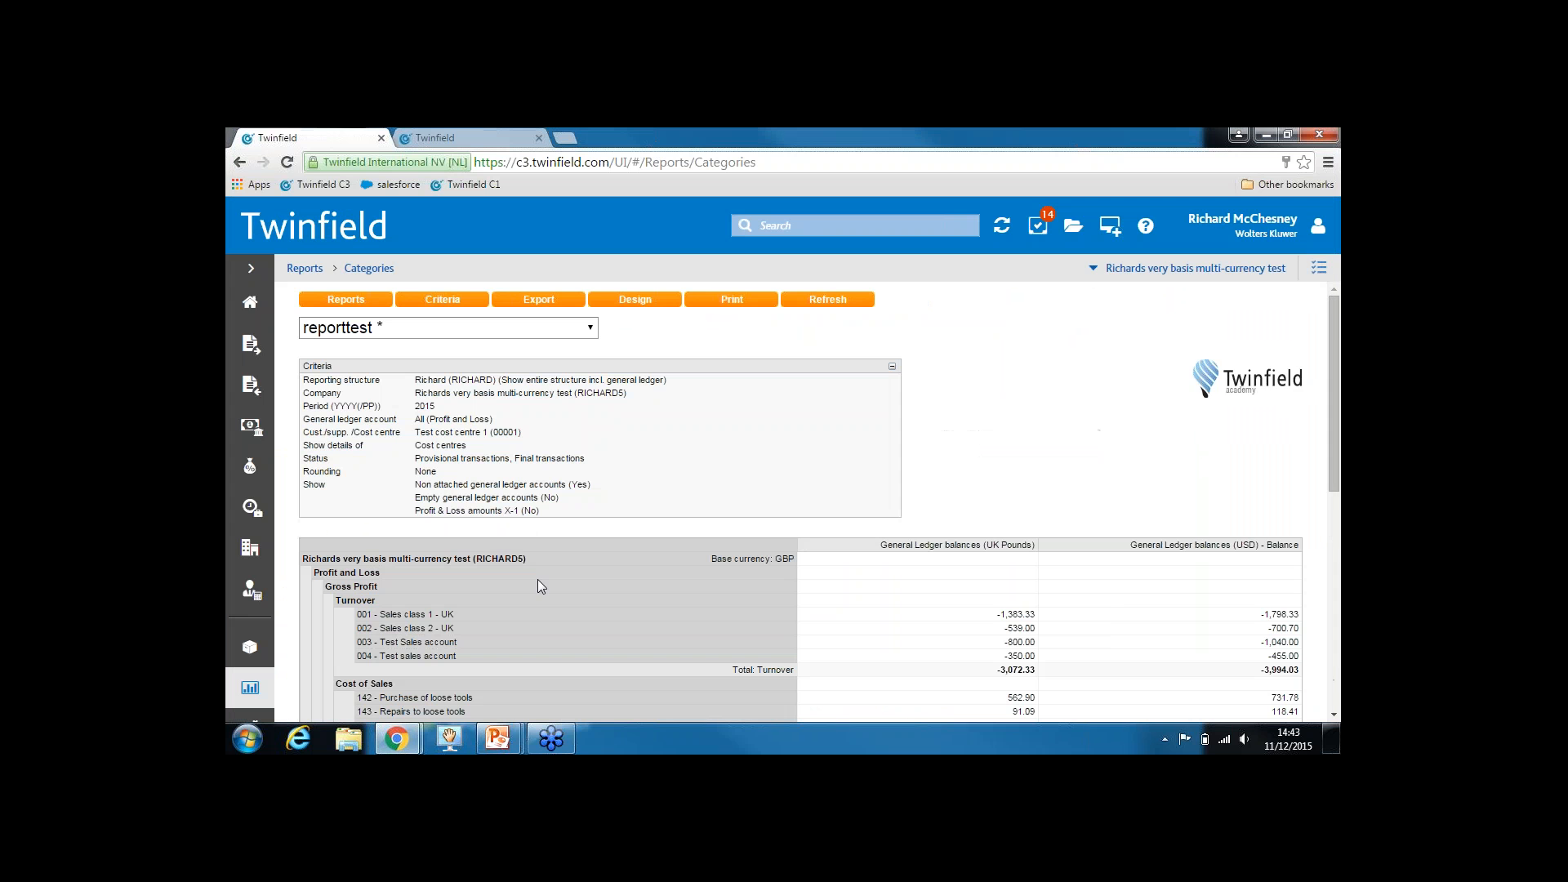
left_click(456, 303)
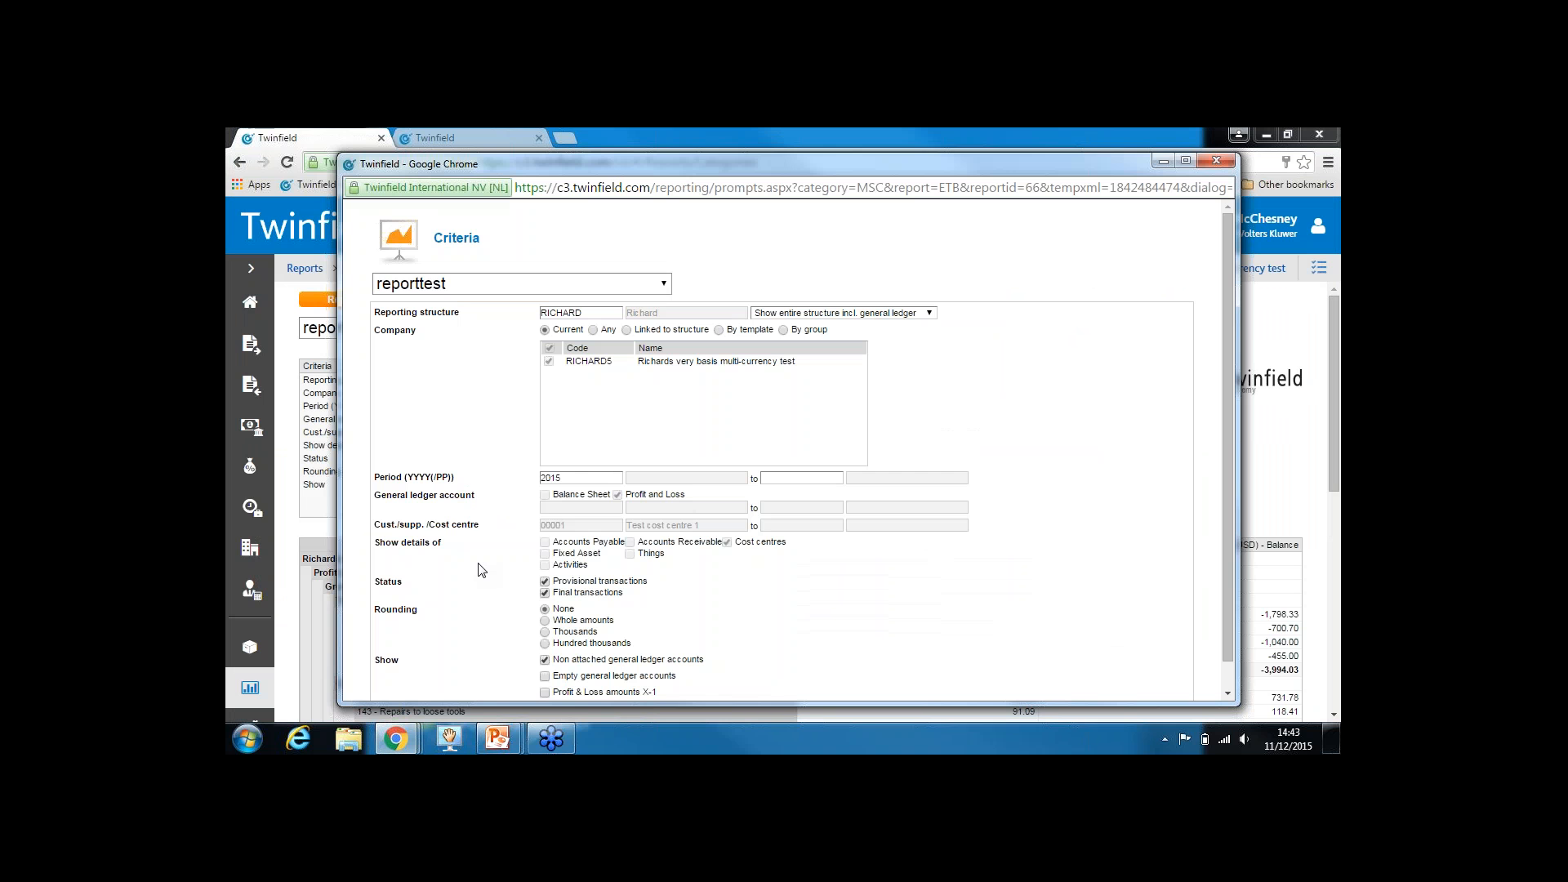
left_click(1186, 161)
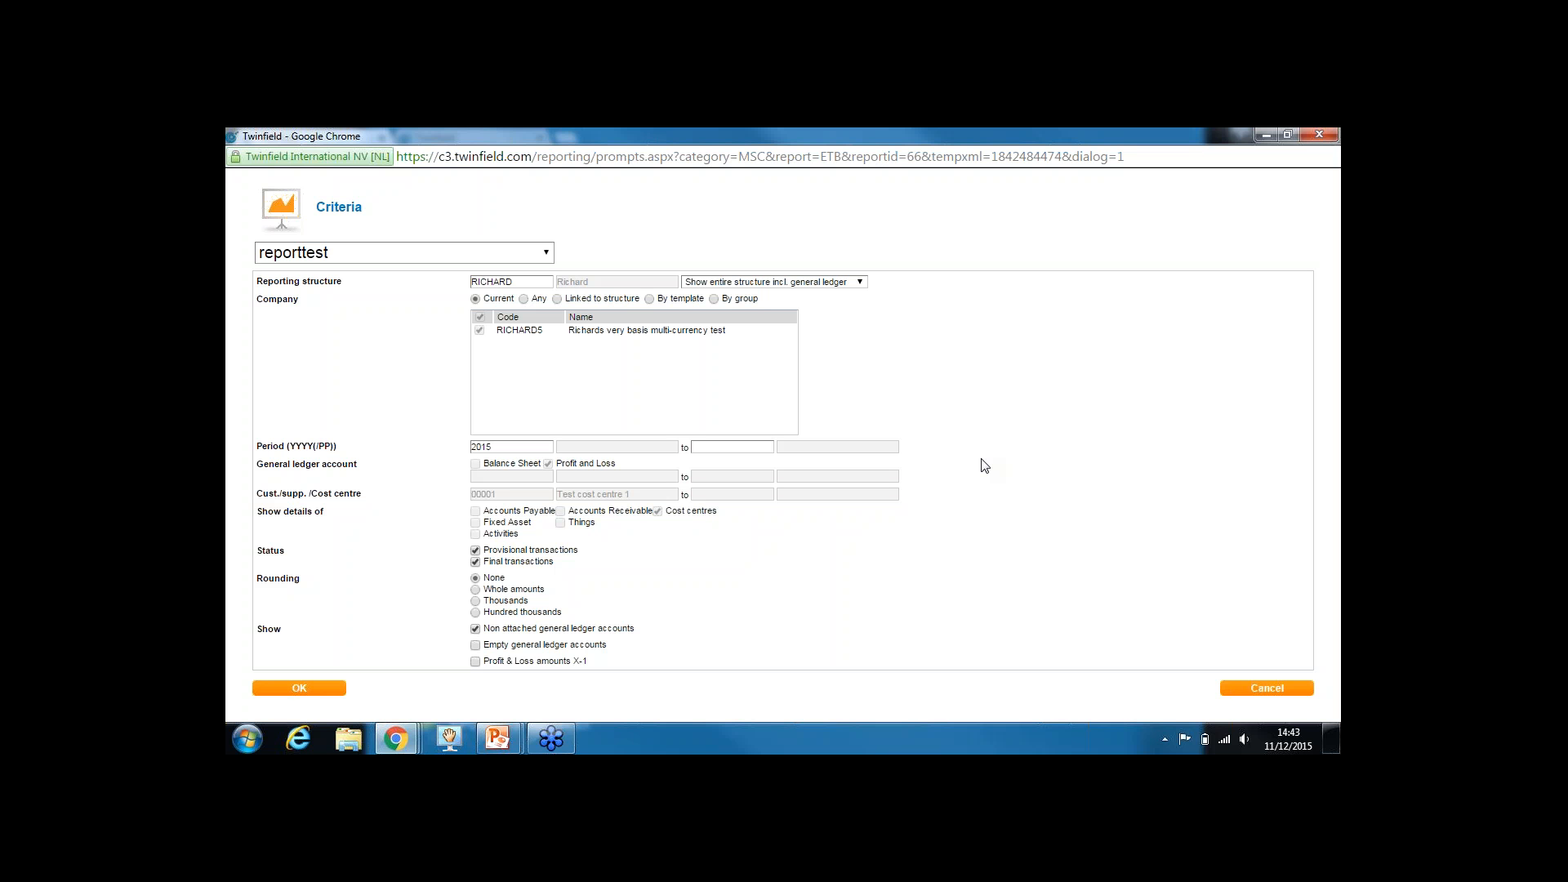
left_click(1281, 693)
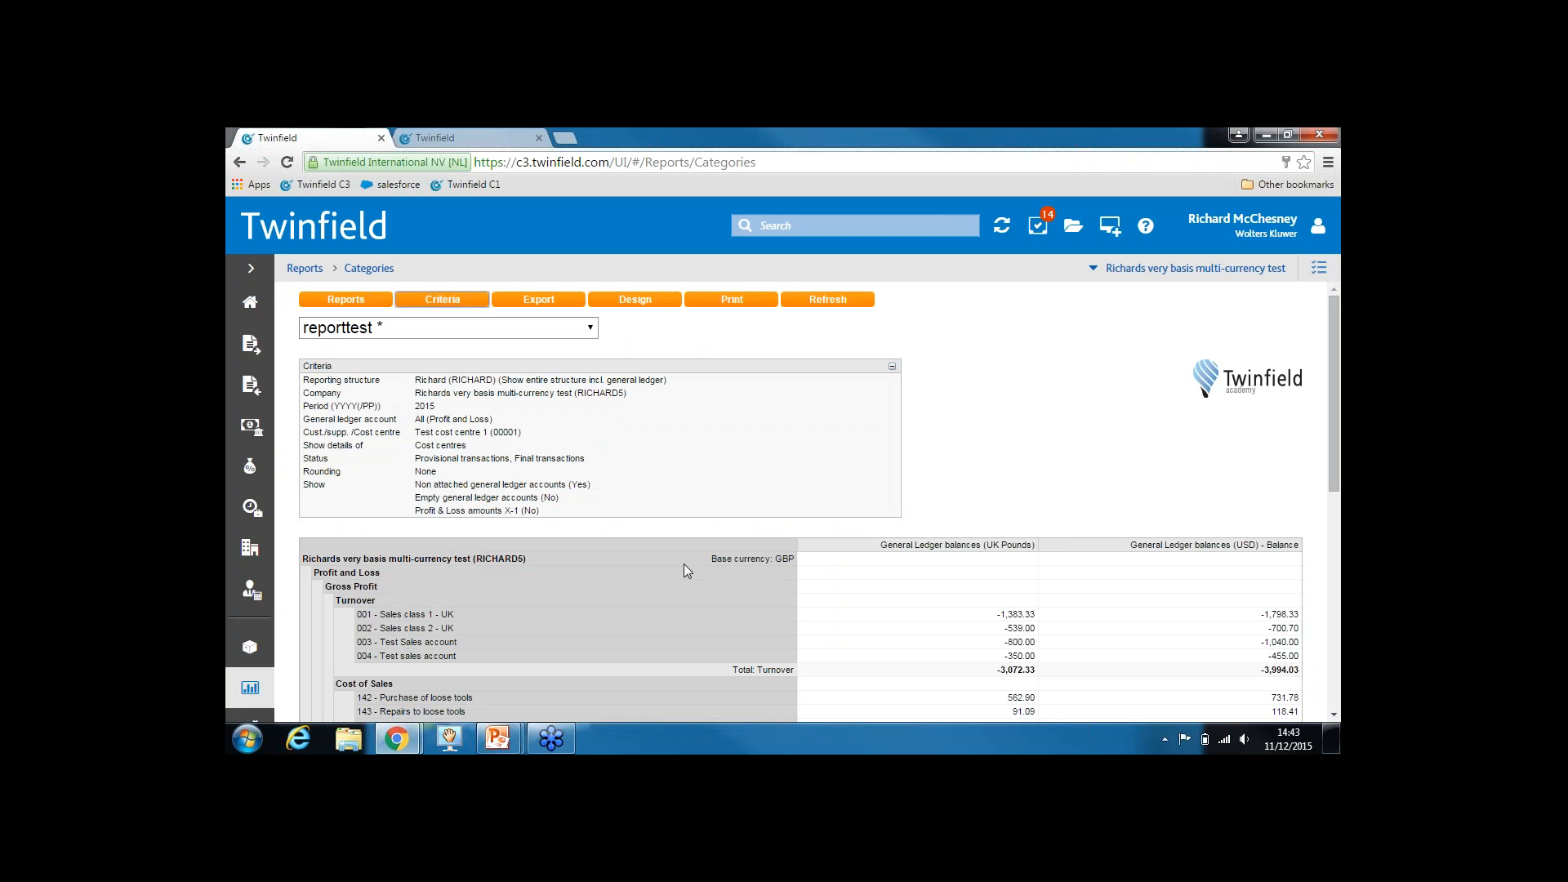
Run the Supplier open items report from the Suppliers category with default criteria
left_click(250, 690)
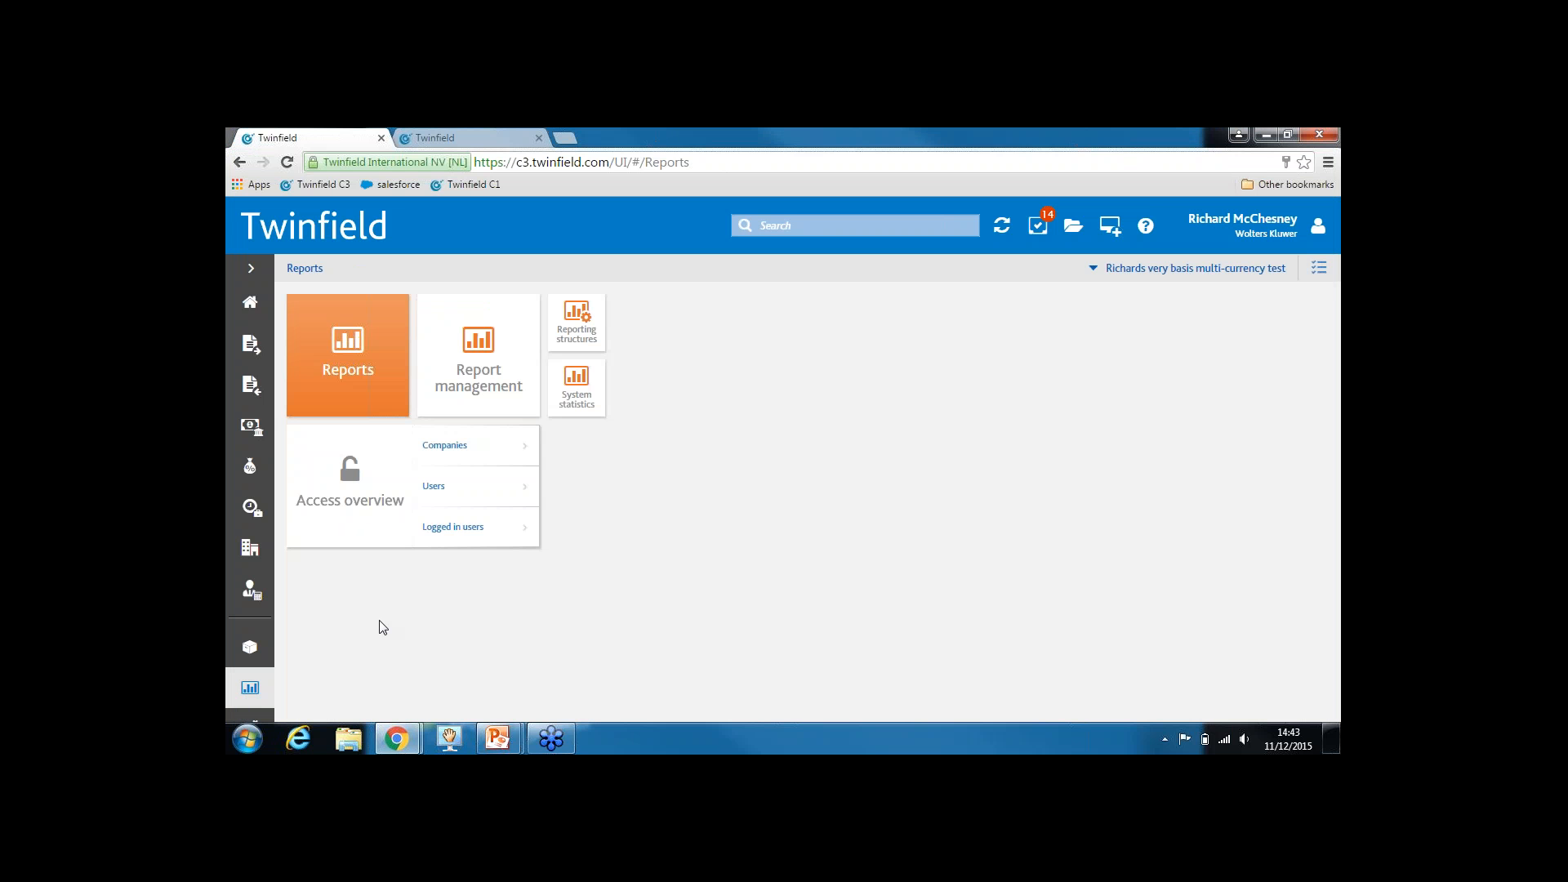
left_click(356, 351)
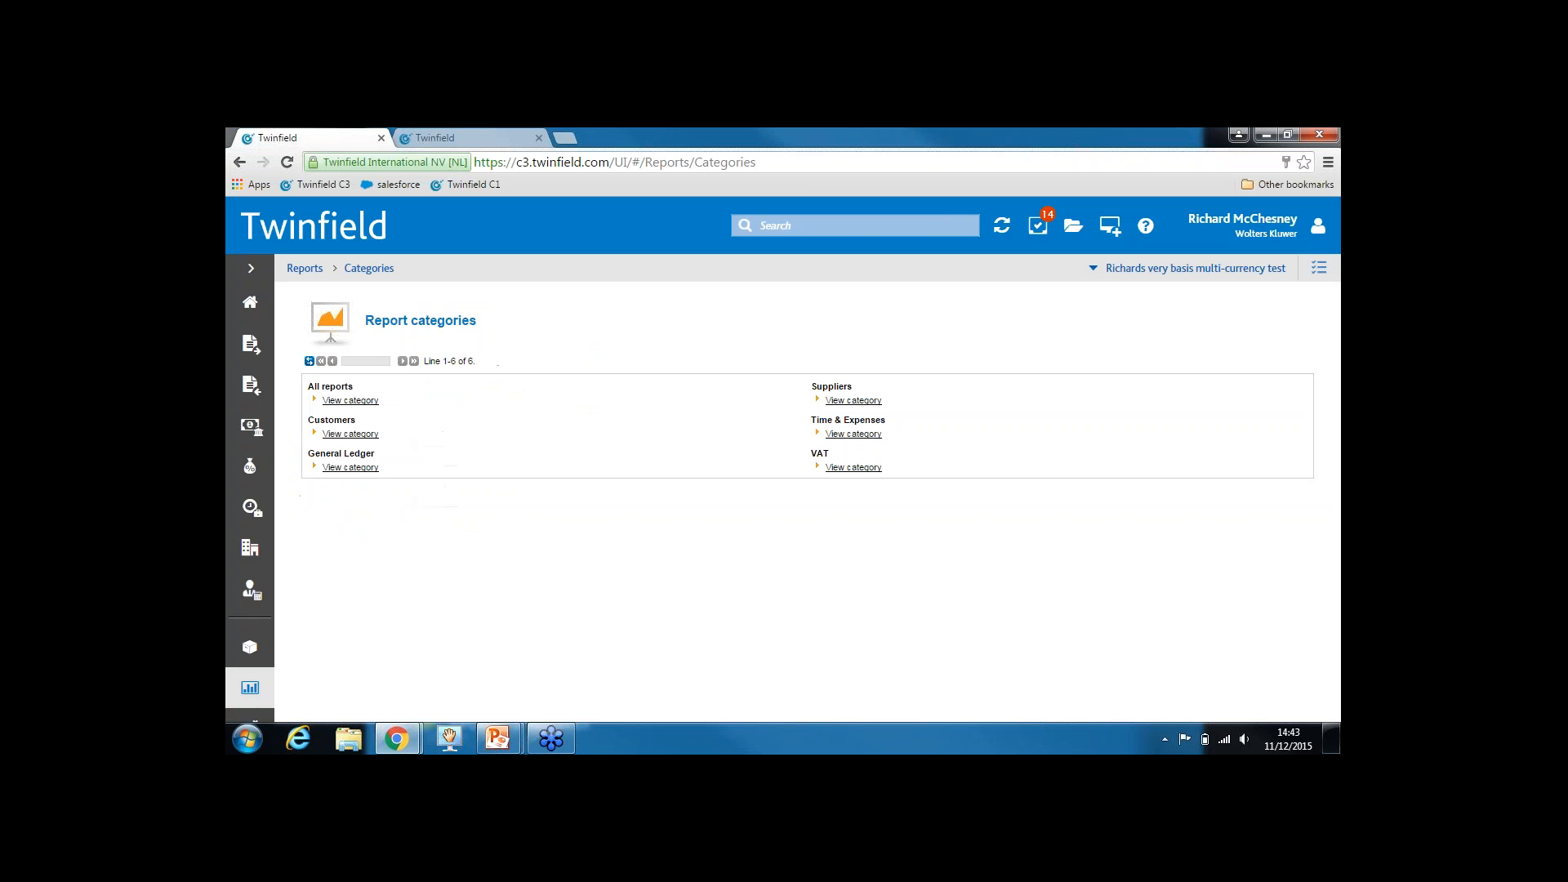
left_click(868, 401)
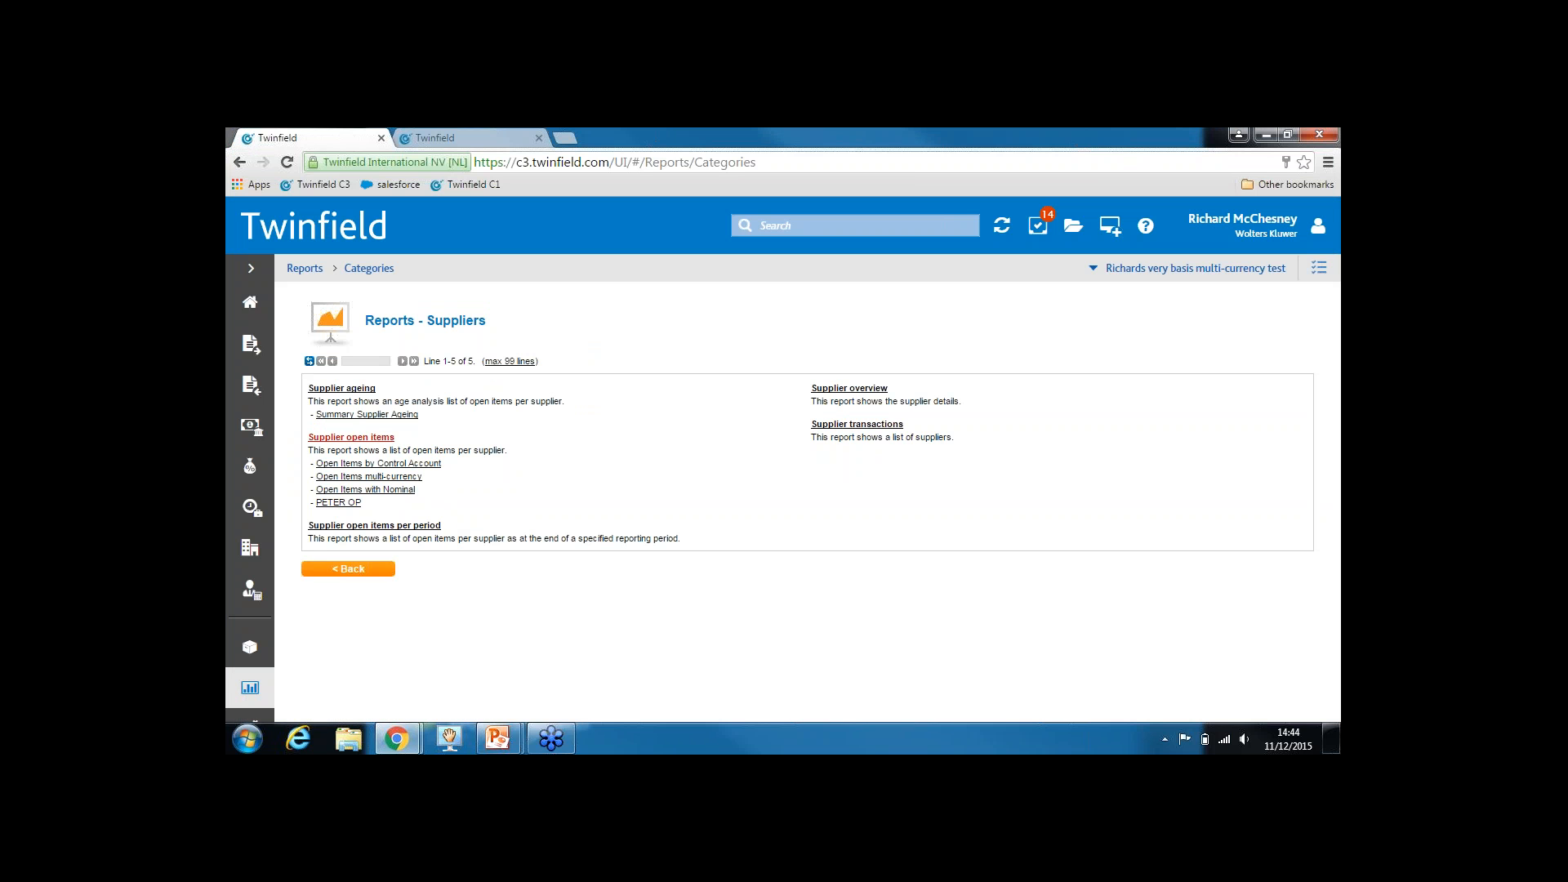
left_click(355, 439)
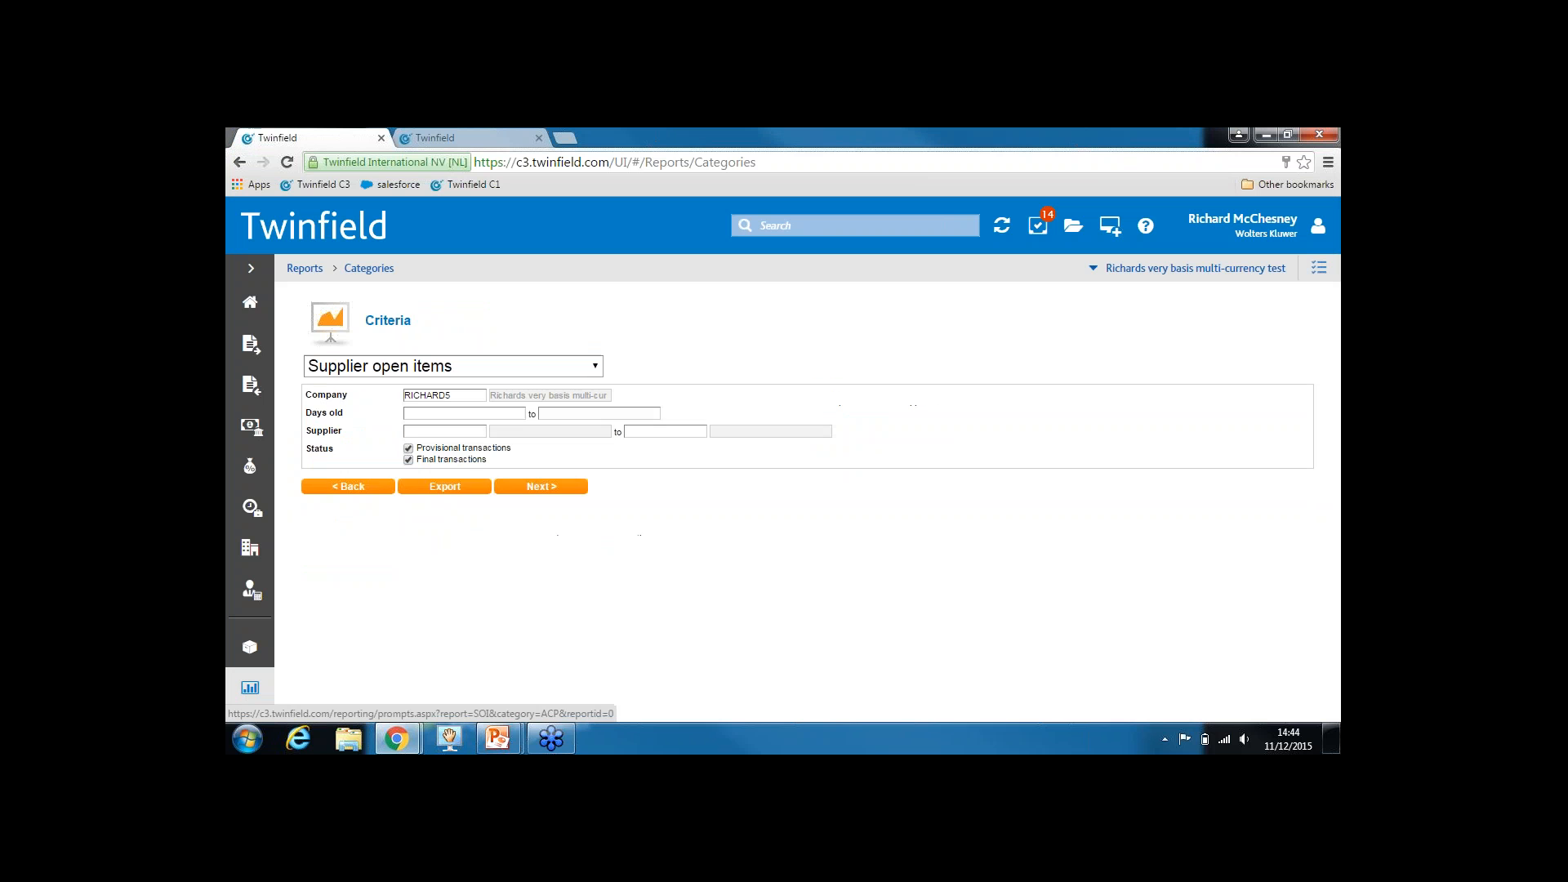
left_click(533, 486)
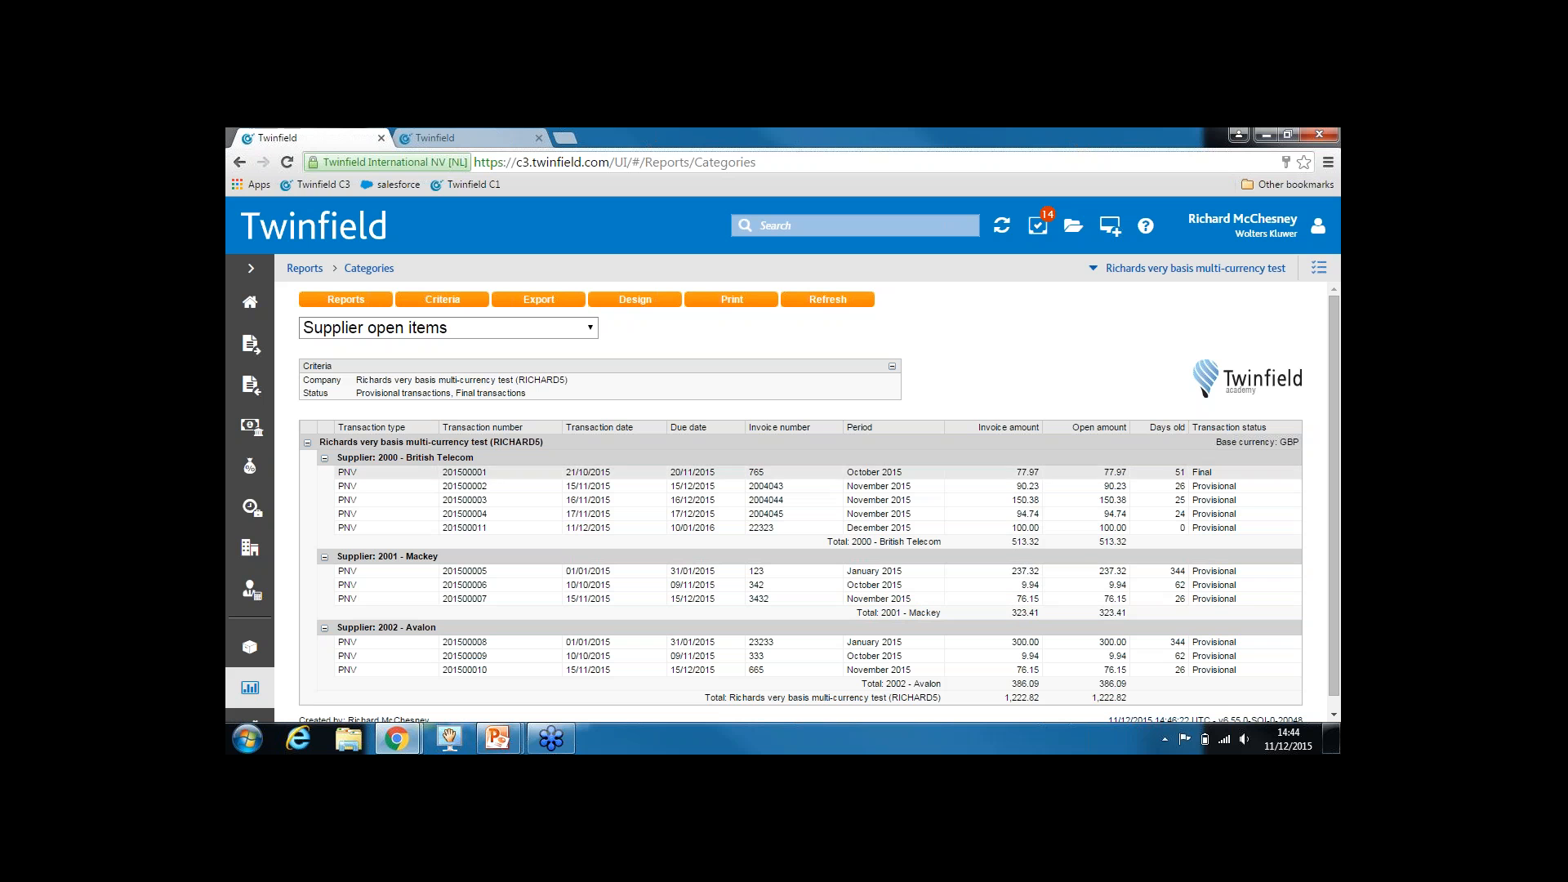
In the report design, add the Currency and Invoice amount fields as columns
left_click(631, 302)
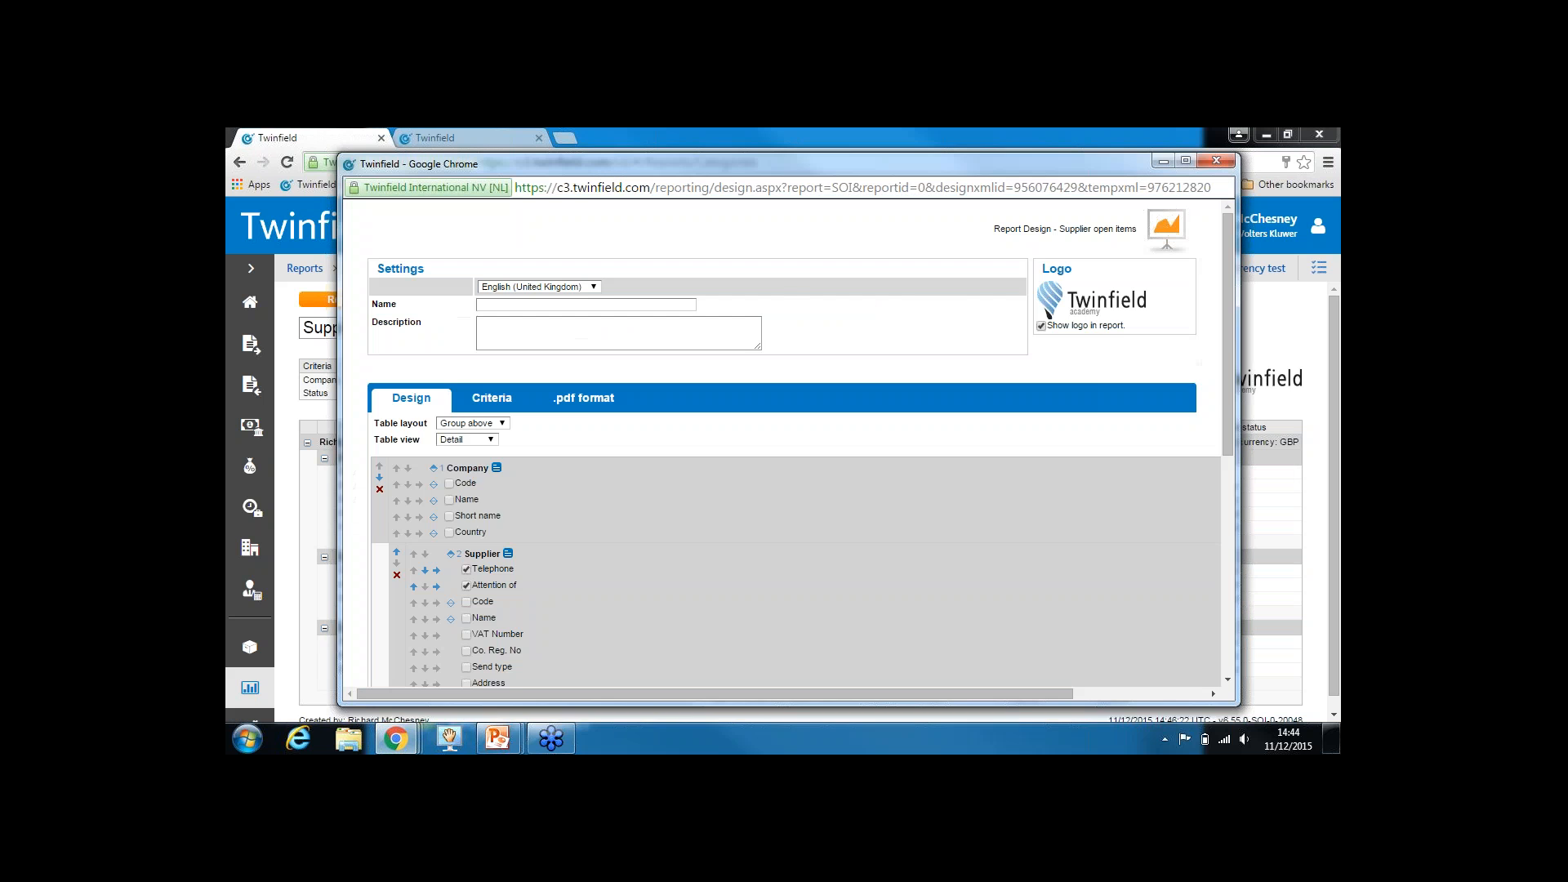
left_click(1185, 160)
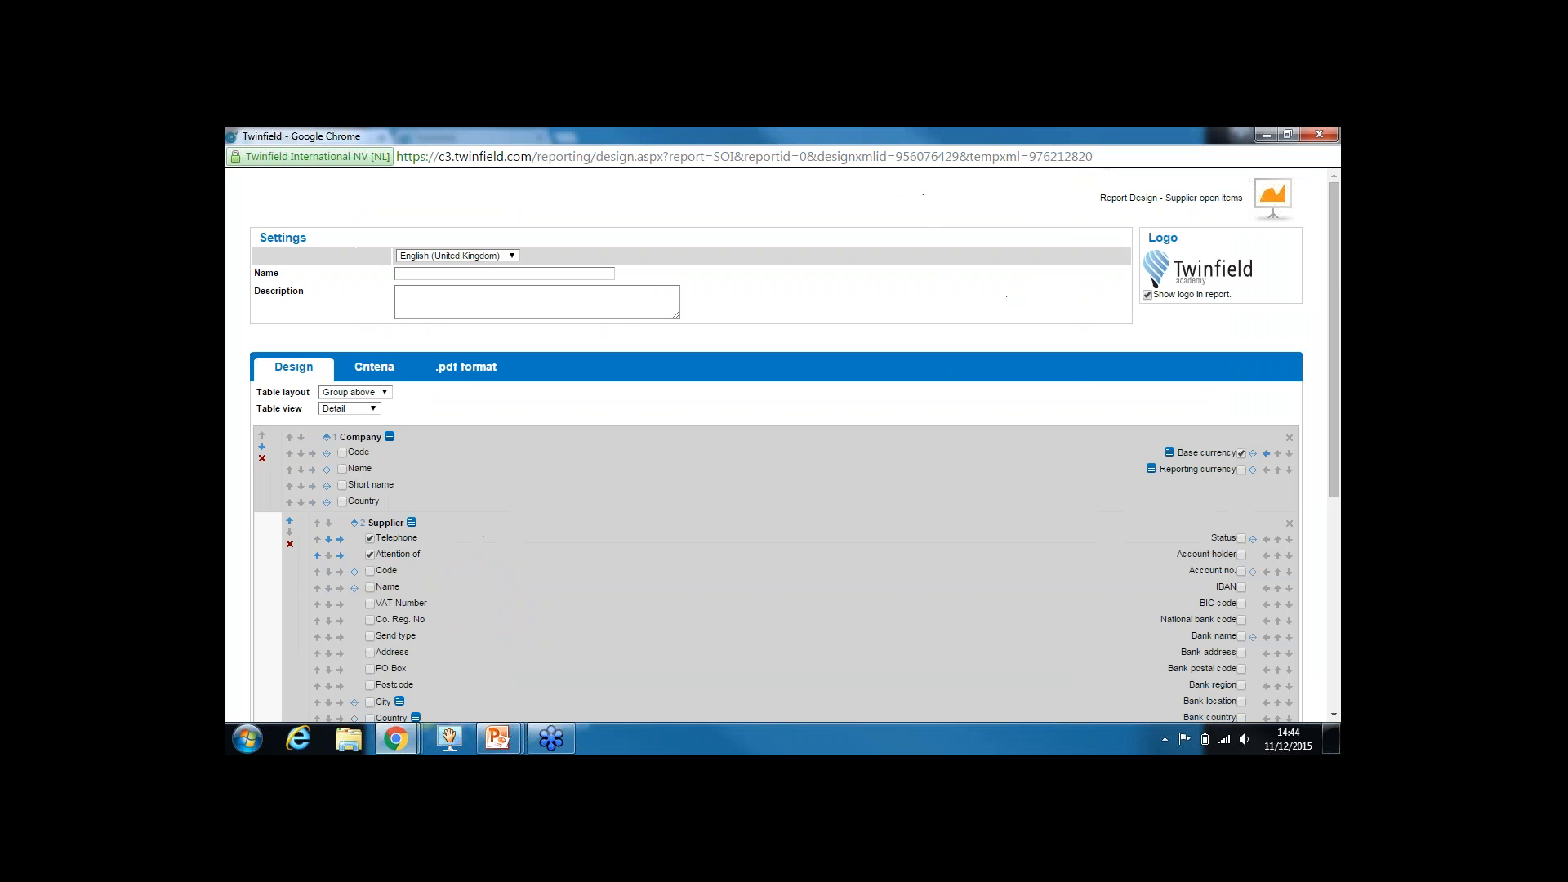
scroll(908, 642, "down", 5)
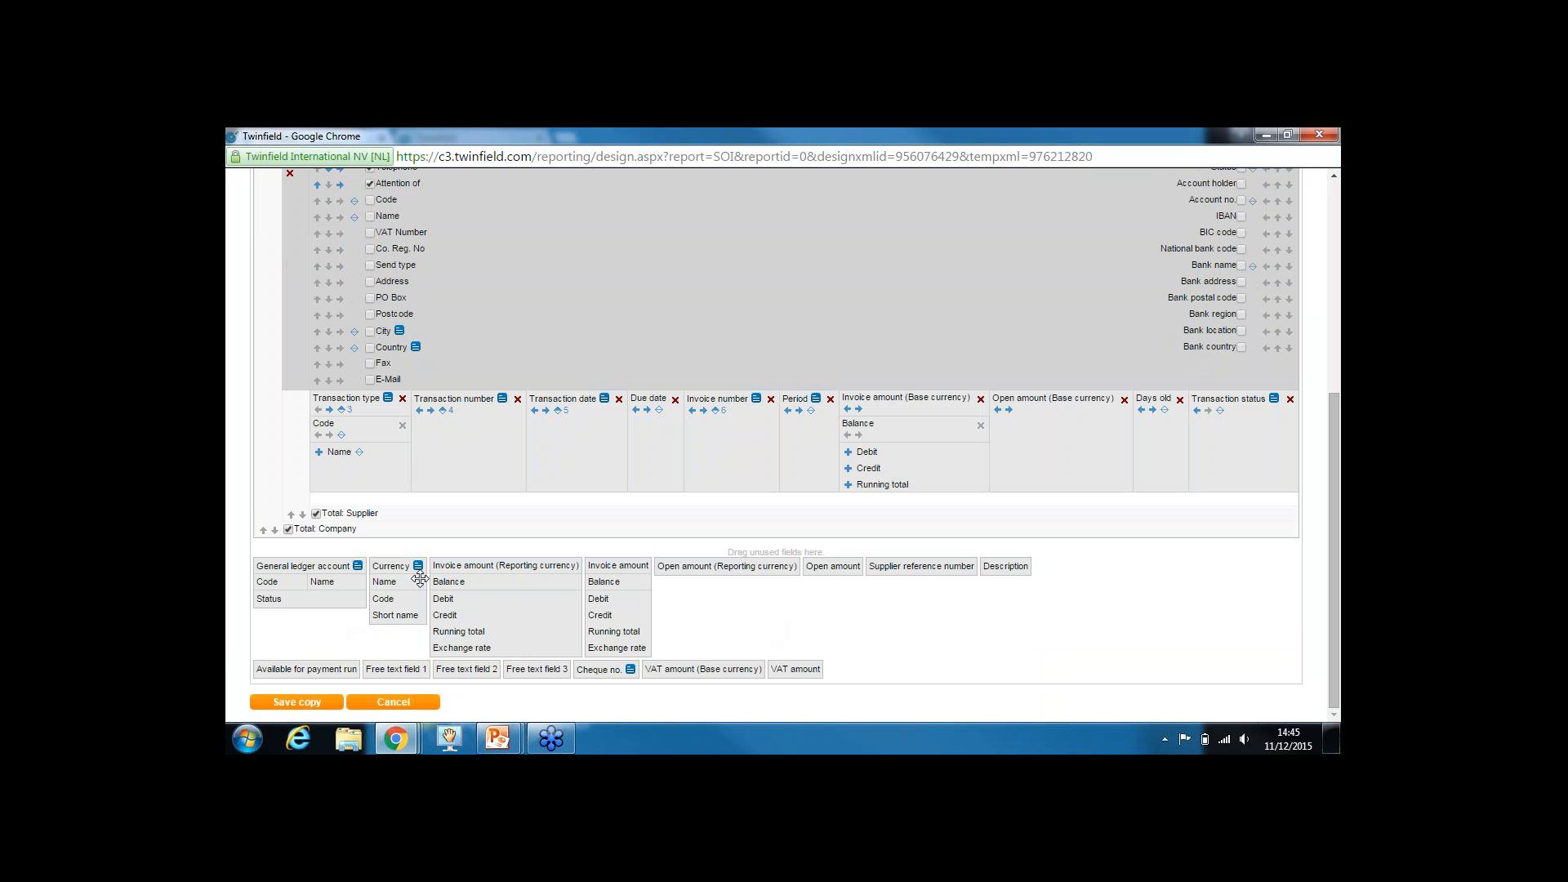
left_click_drag(393, 563, 843, 422)
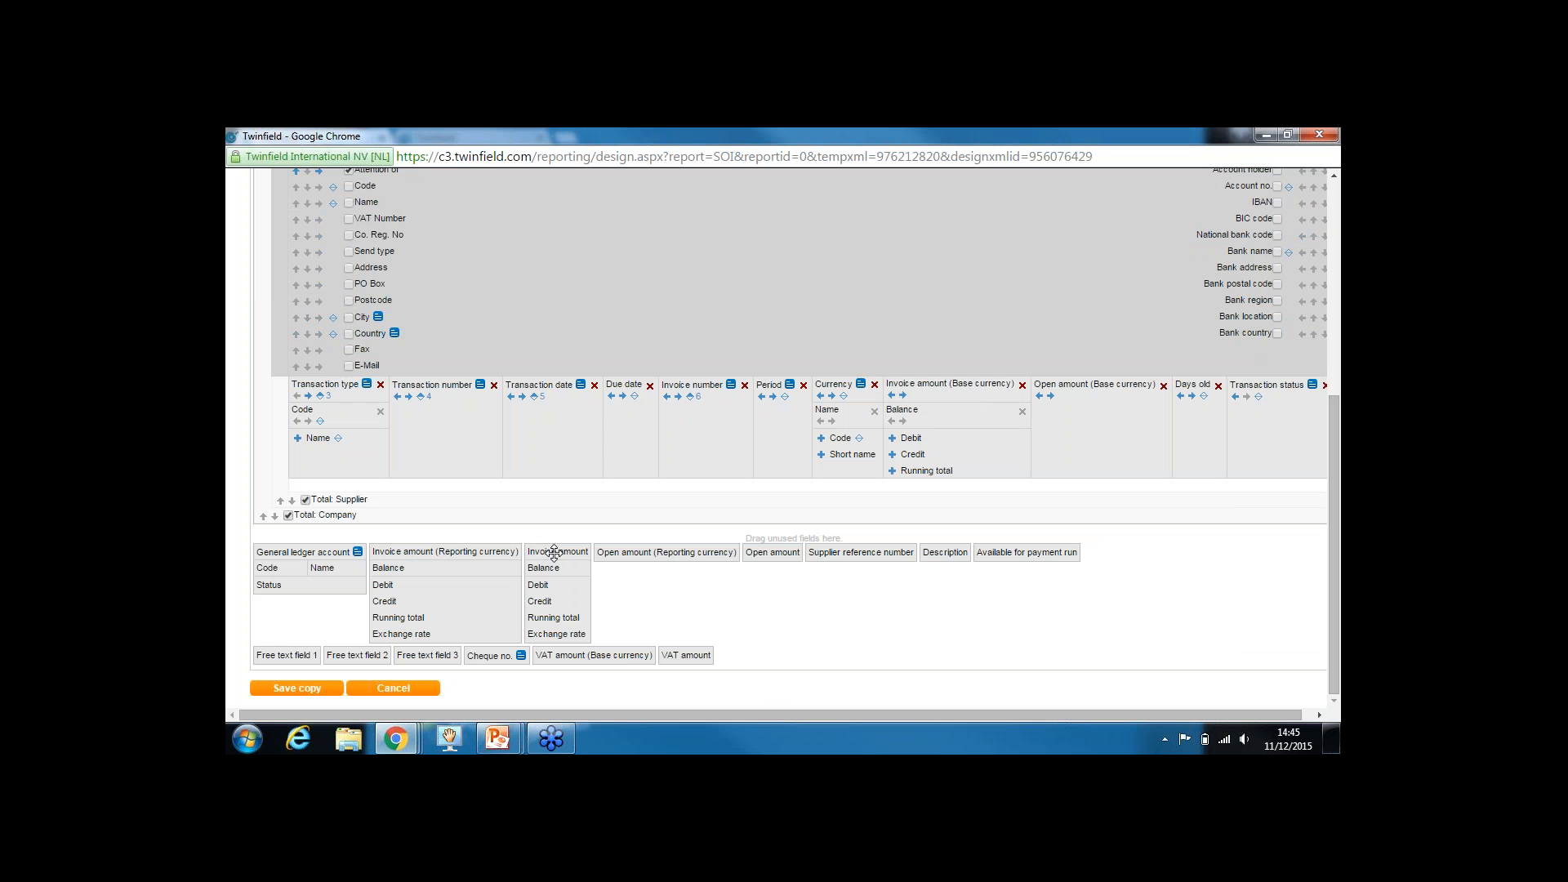
left_click_drag(554, 553, 819, 418)
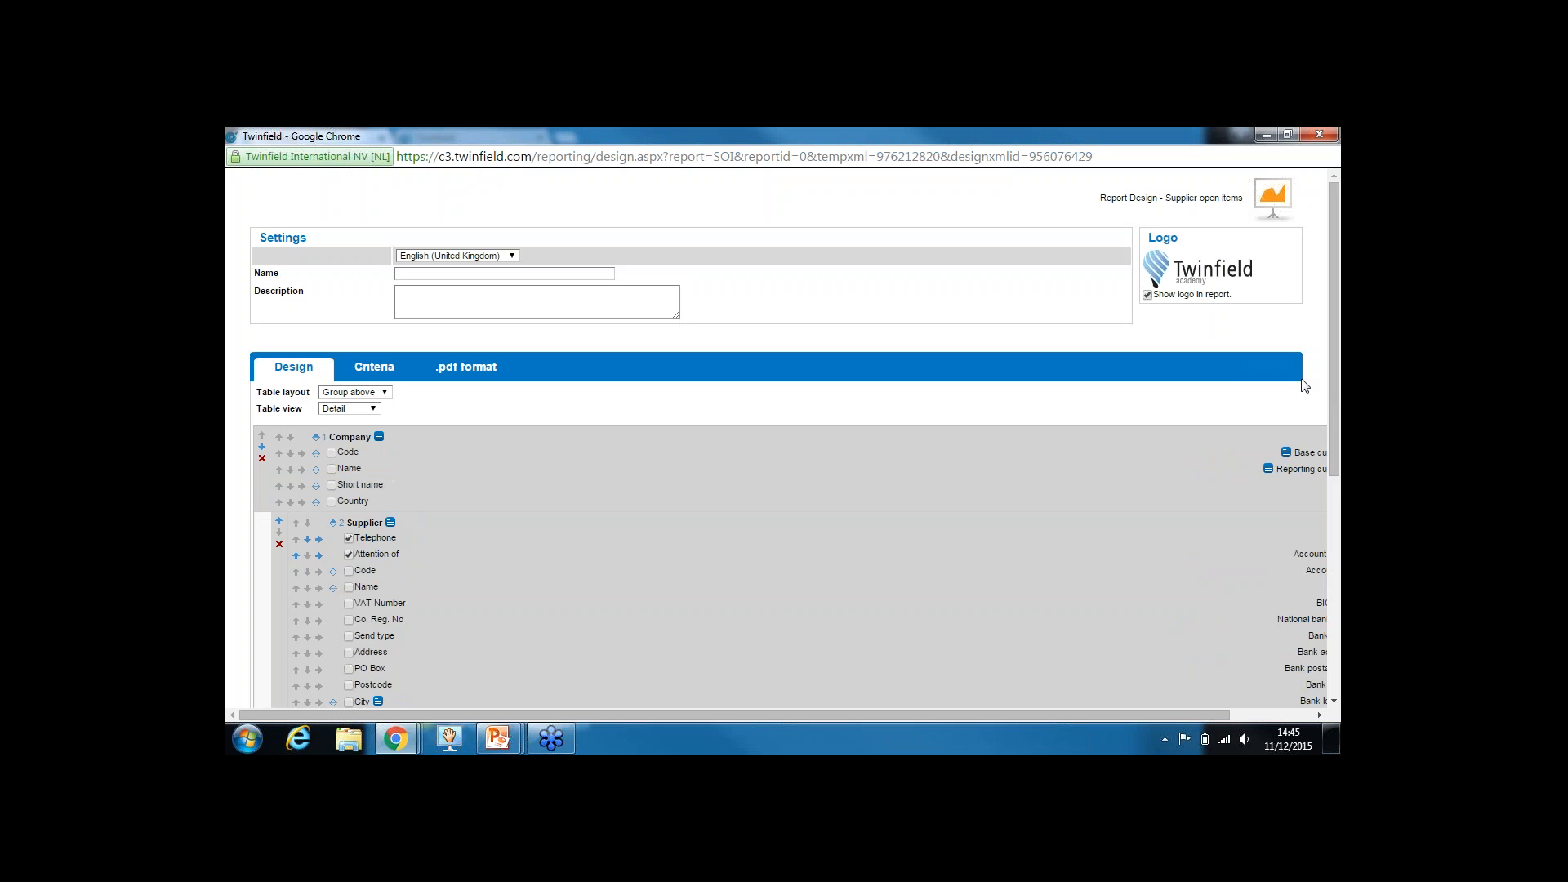
Add an Exchange rate sub-column under the Invoice amount column
left_click_drag(1333, 389, 1330, 620)
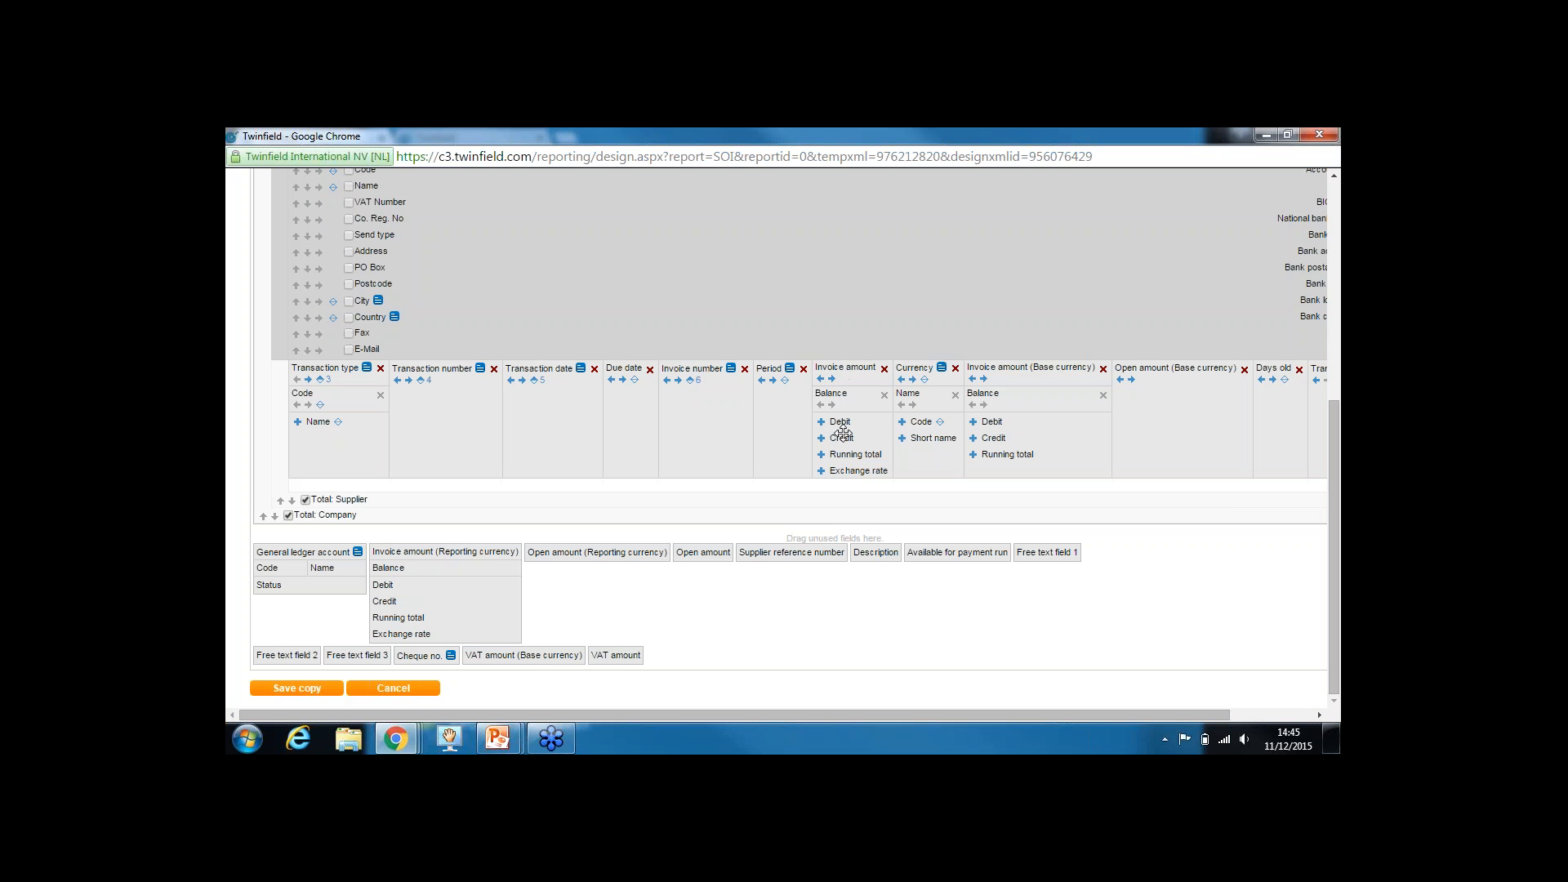
left_click(822, 471)
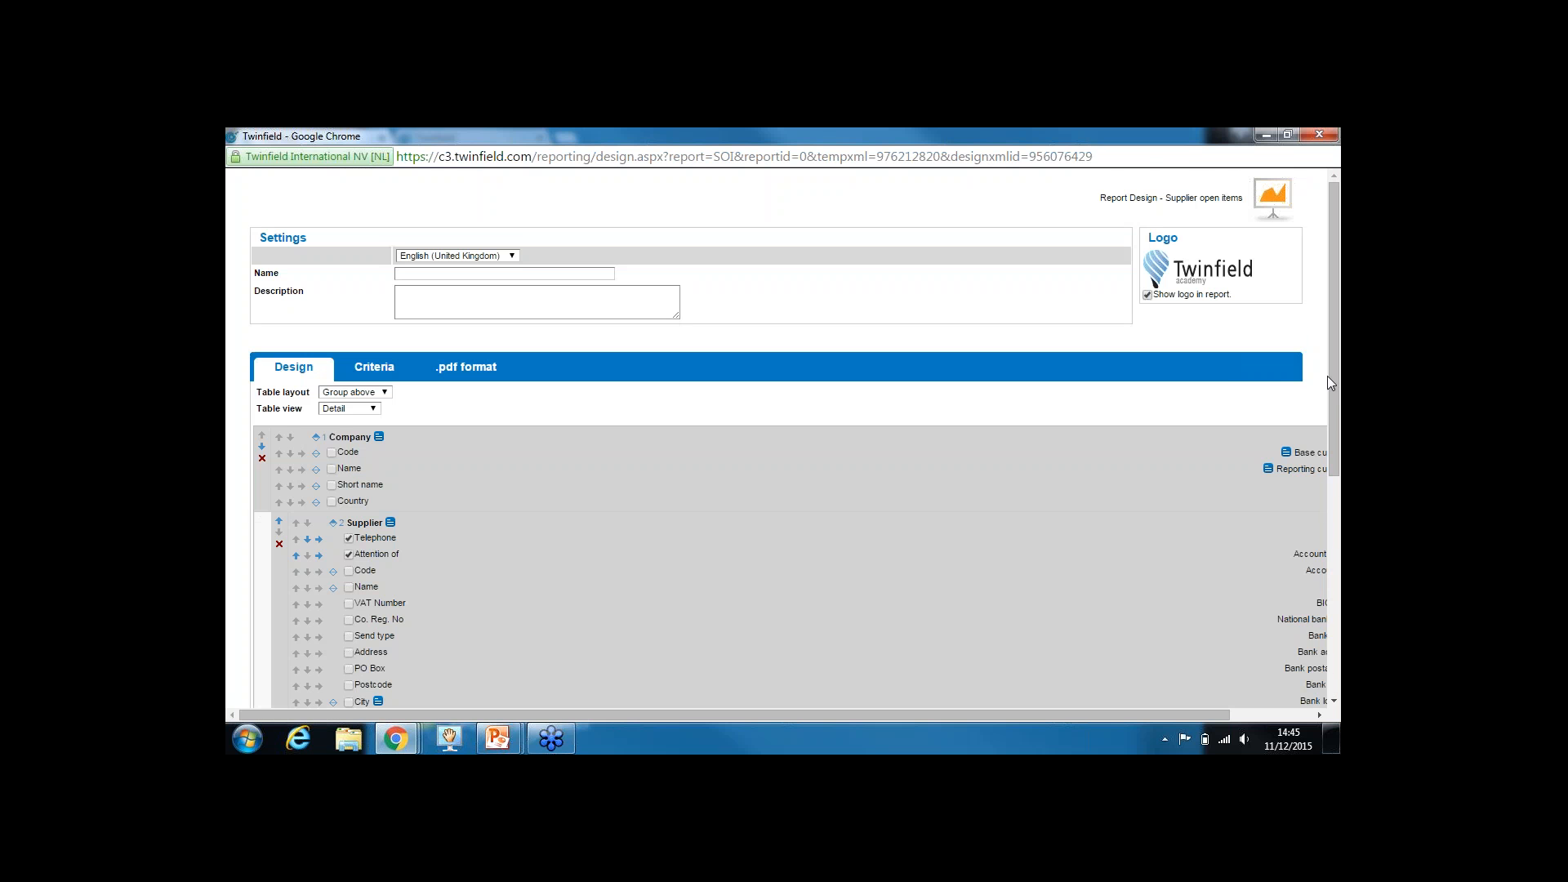
left_click_drag(1334, 402, 1340, 610)
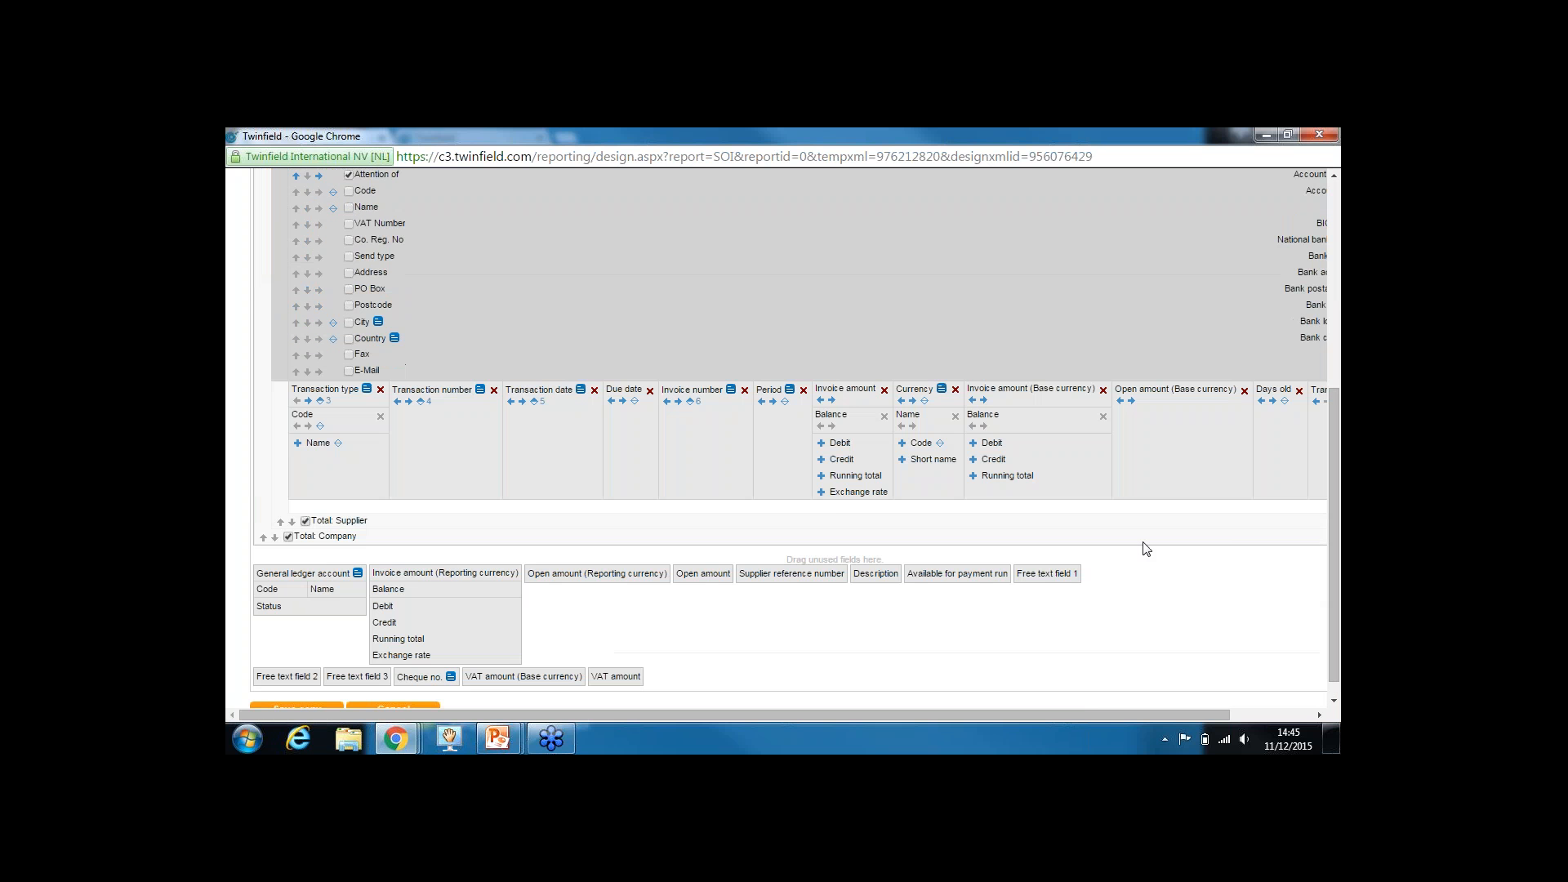
left_click(823, 493)
left_click_drag(1335, 441, 1340, 598)
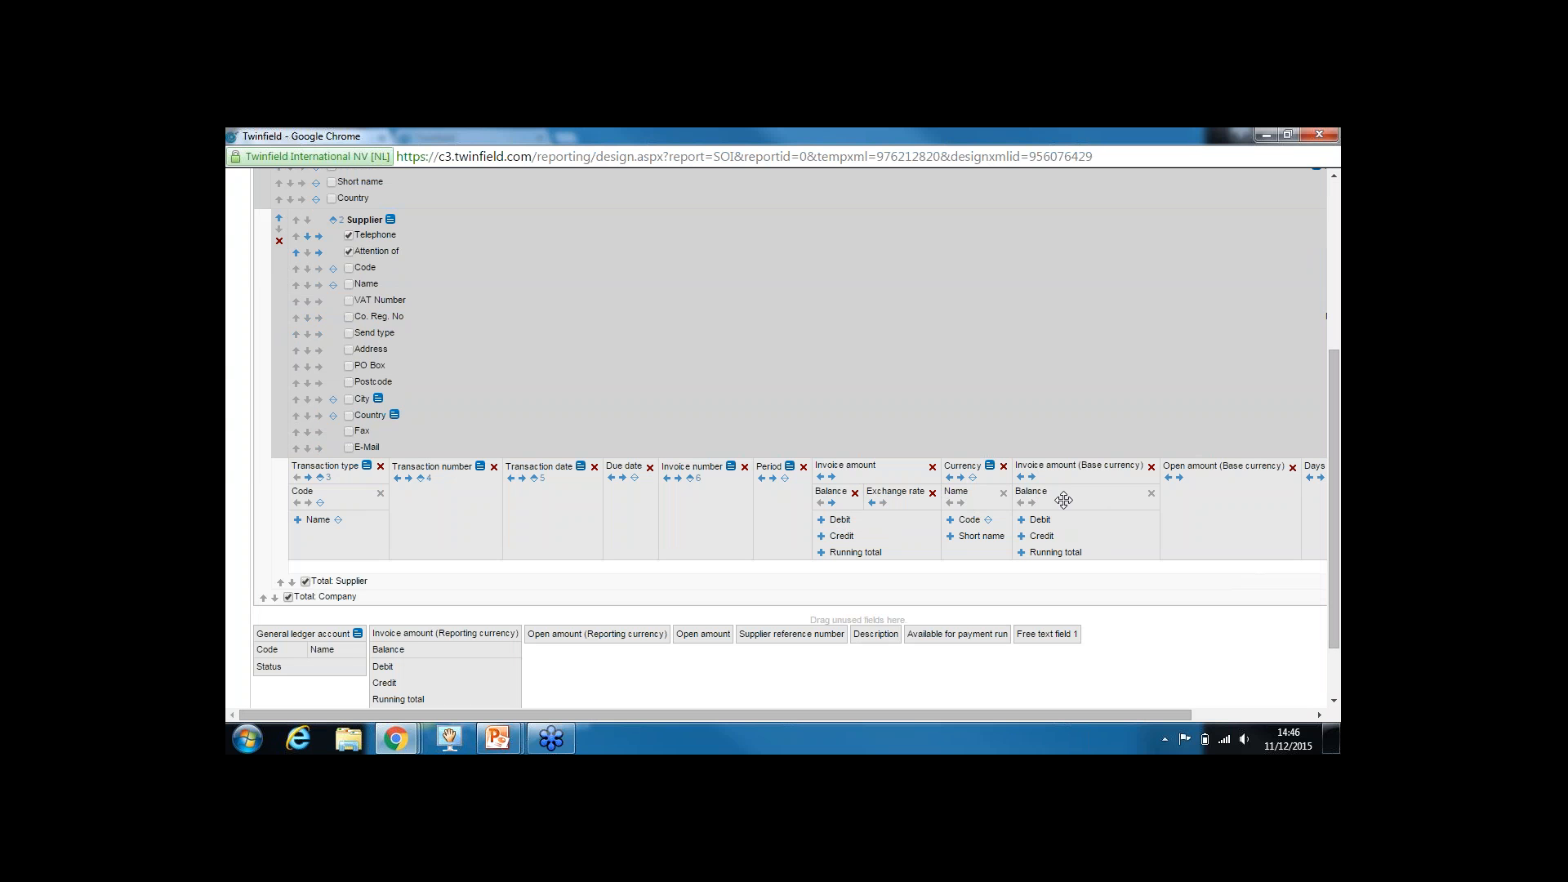
left_click_drag(1145, 713, 1281, 728)
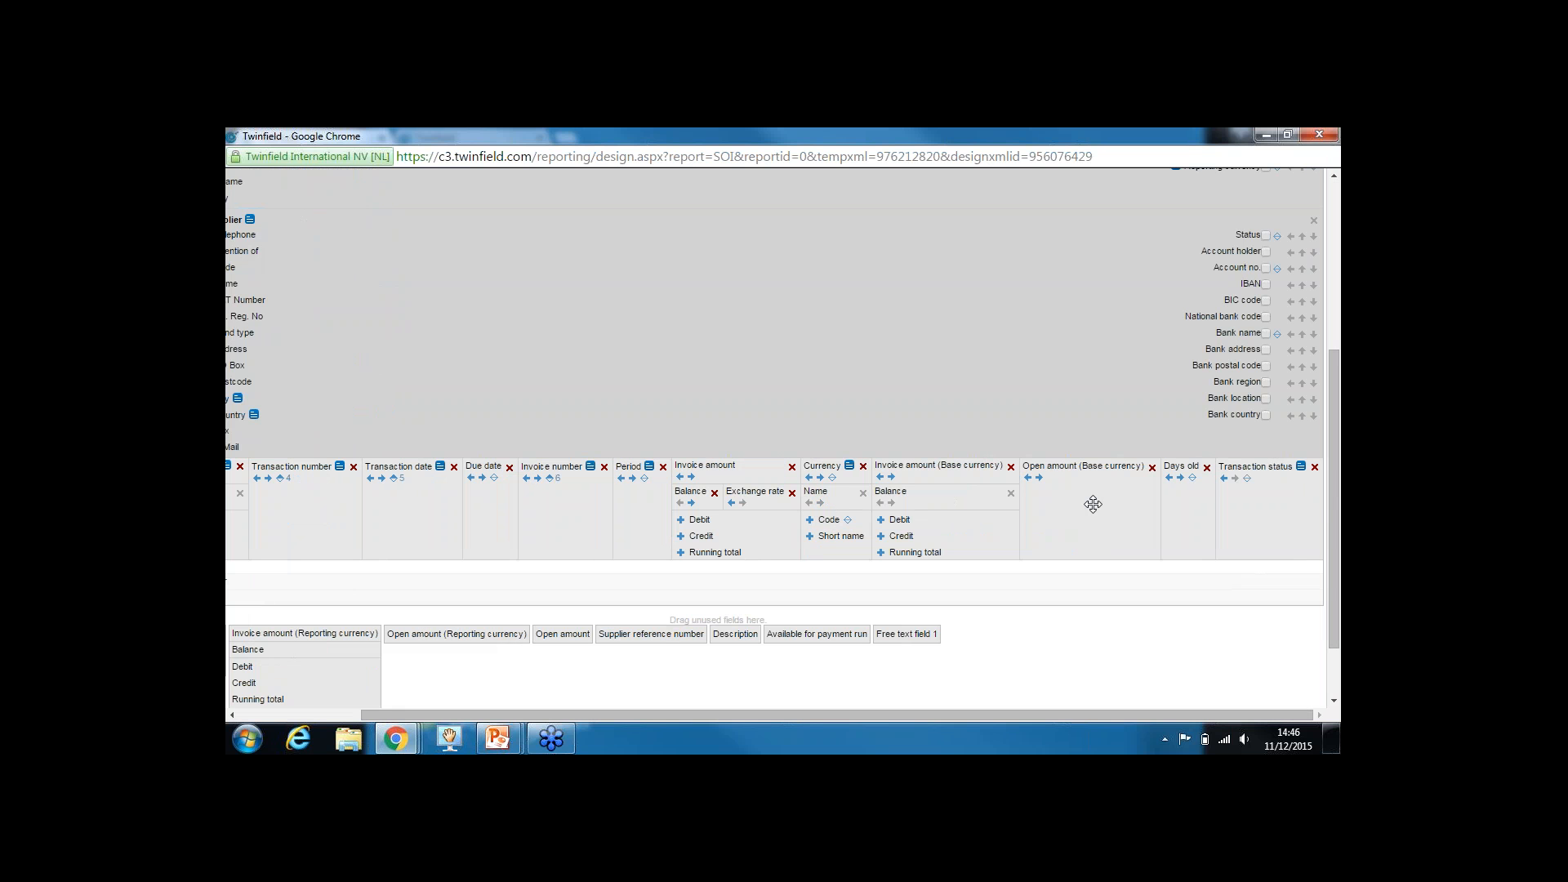
left_click_drag(1334, 490, 1334, 541)
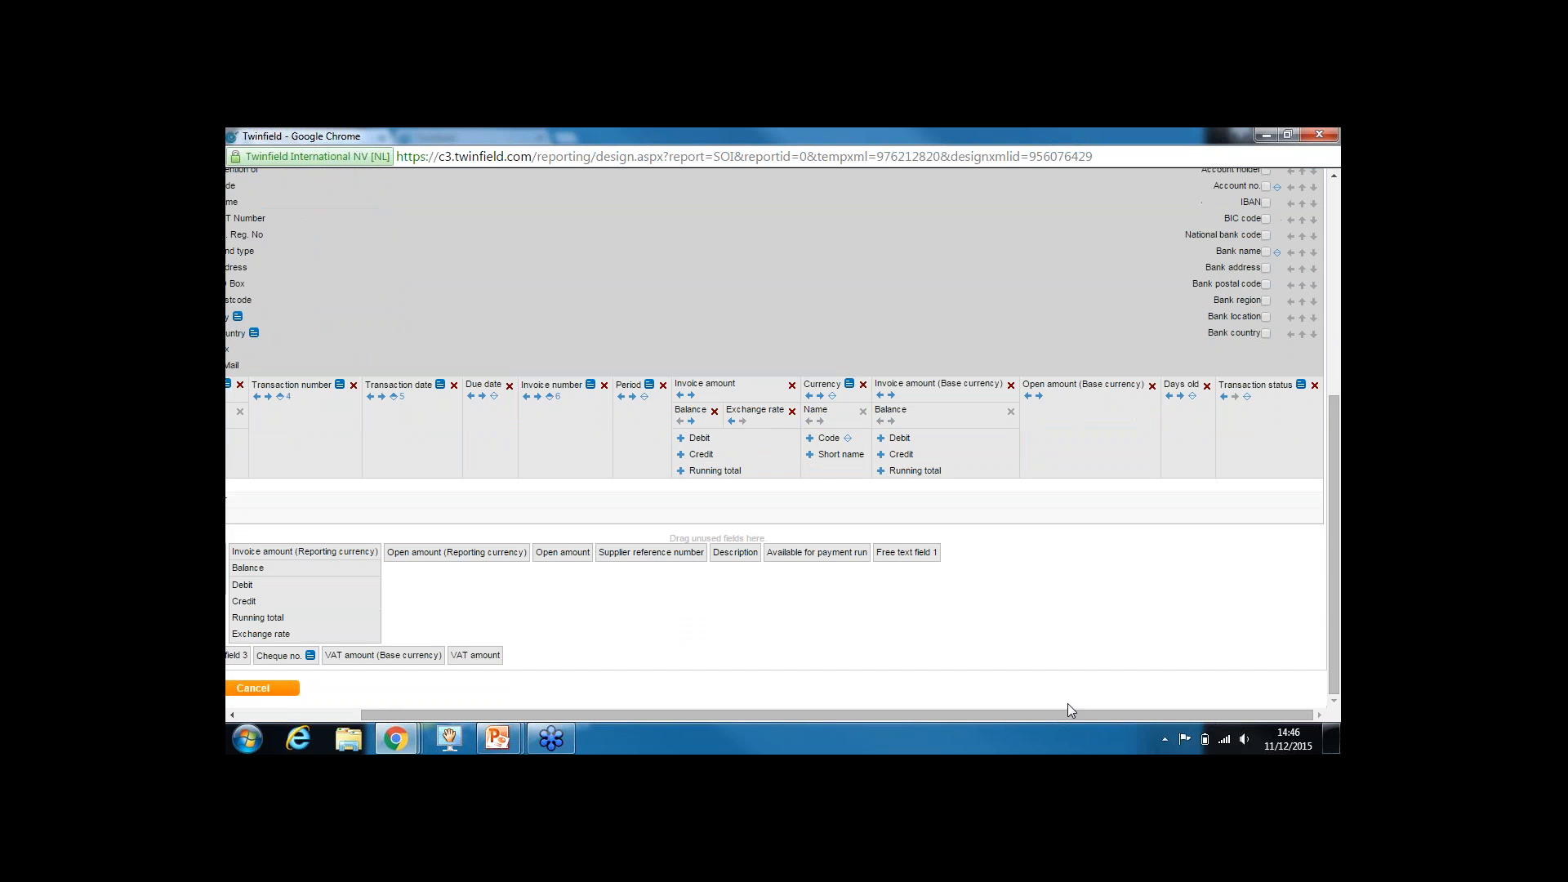
left_click_drag(838, 716, 711, 717)
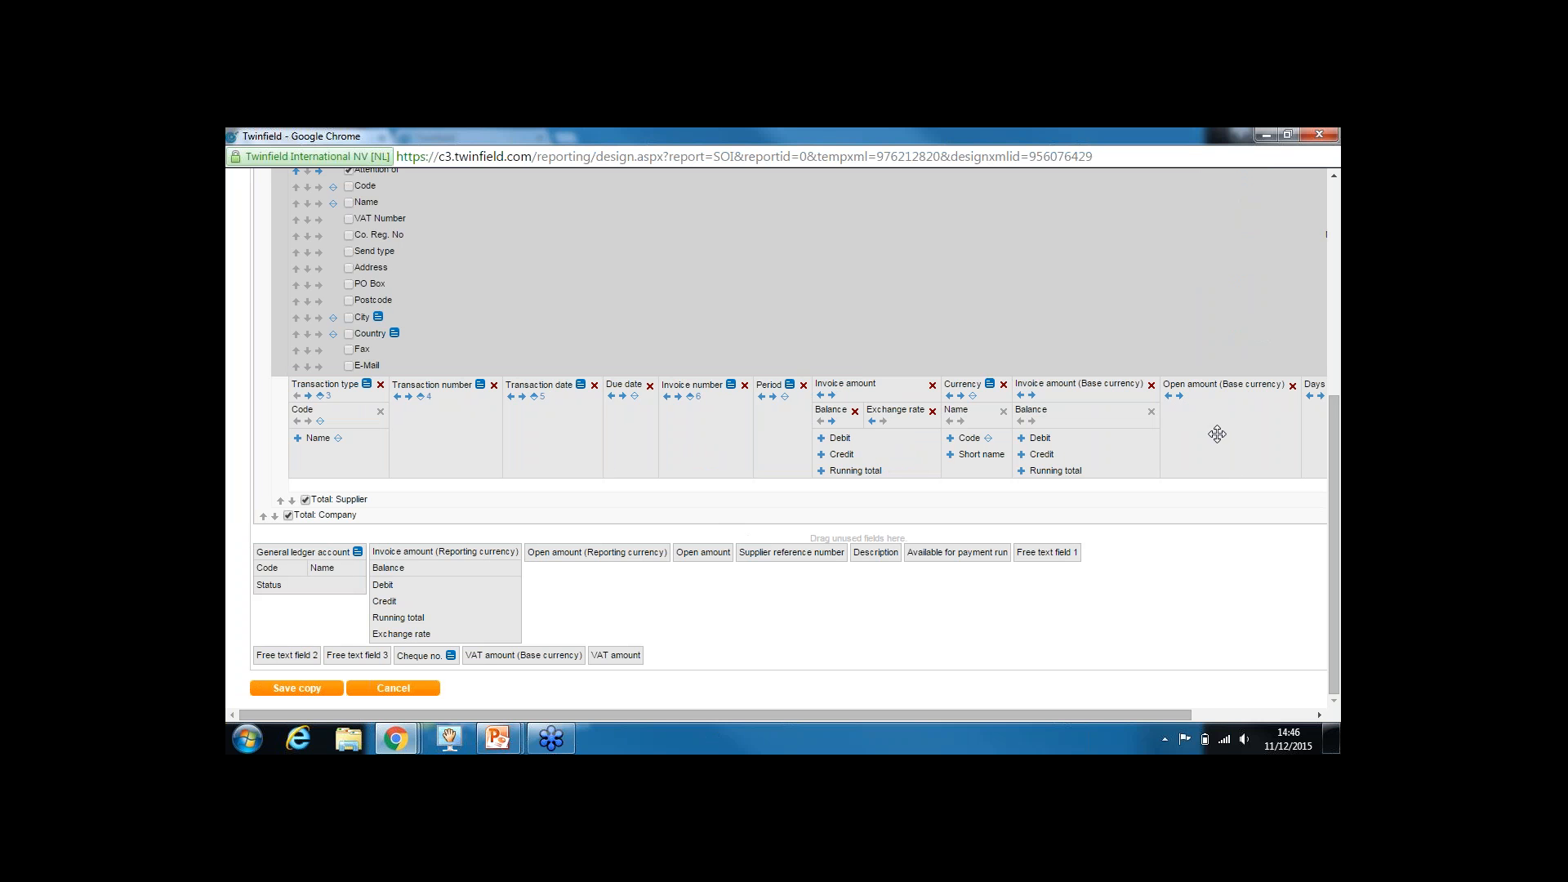
Save the design as a new report named 'Open Items with transaction currency'
left_click(310, 691)
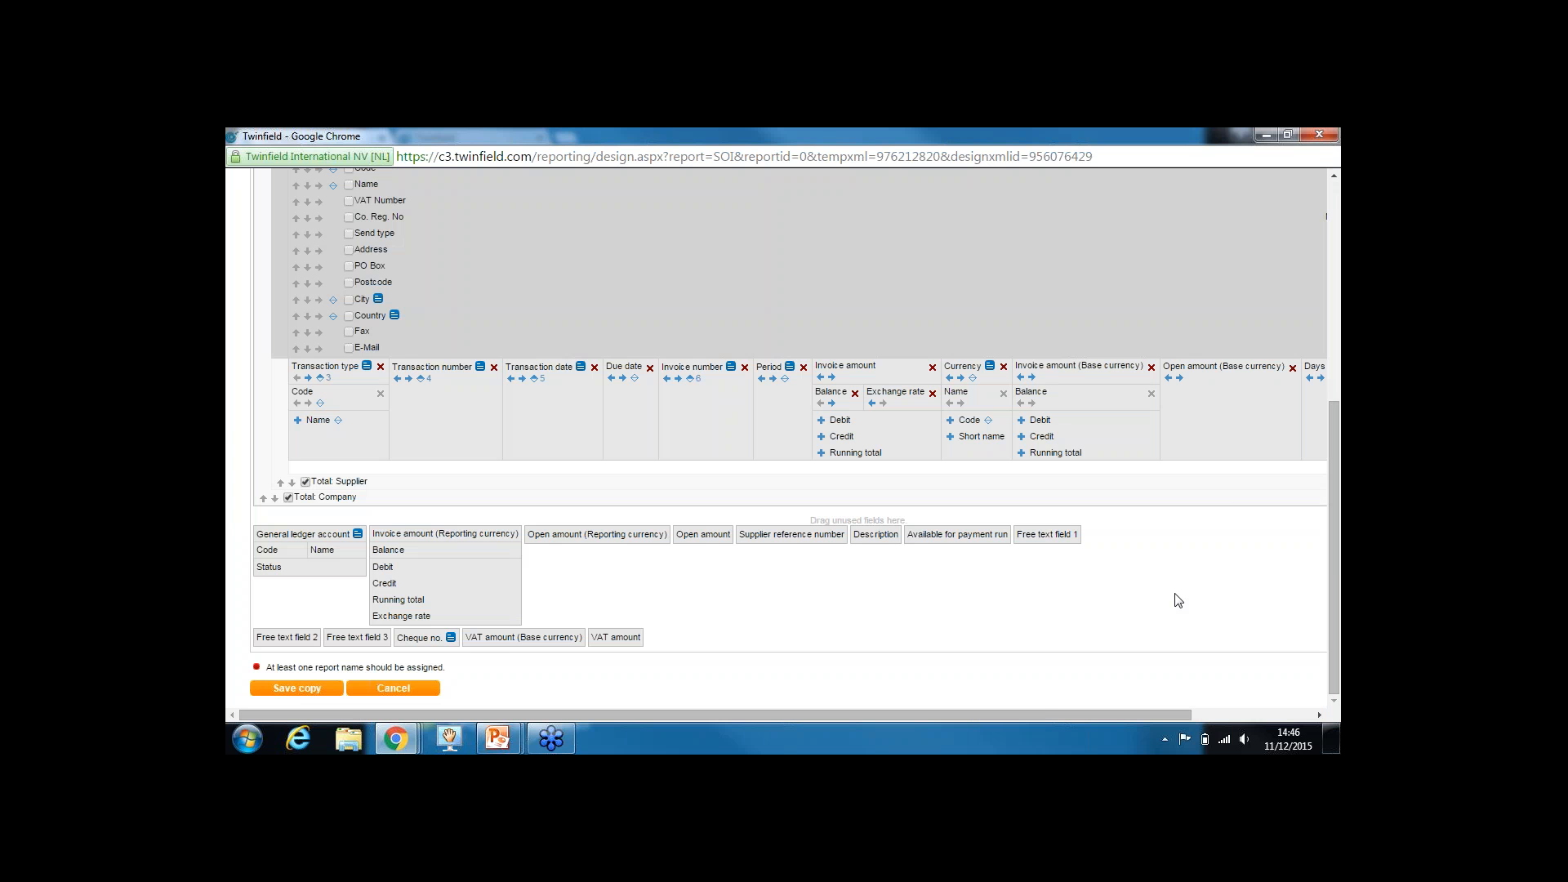
left_click_drag(1332, 543, 1328, 298)
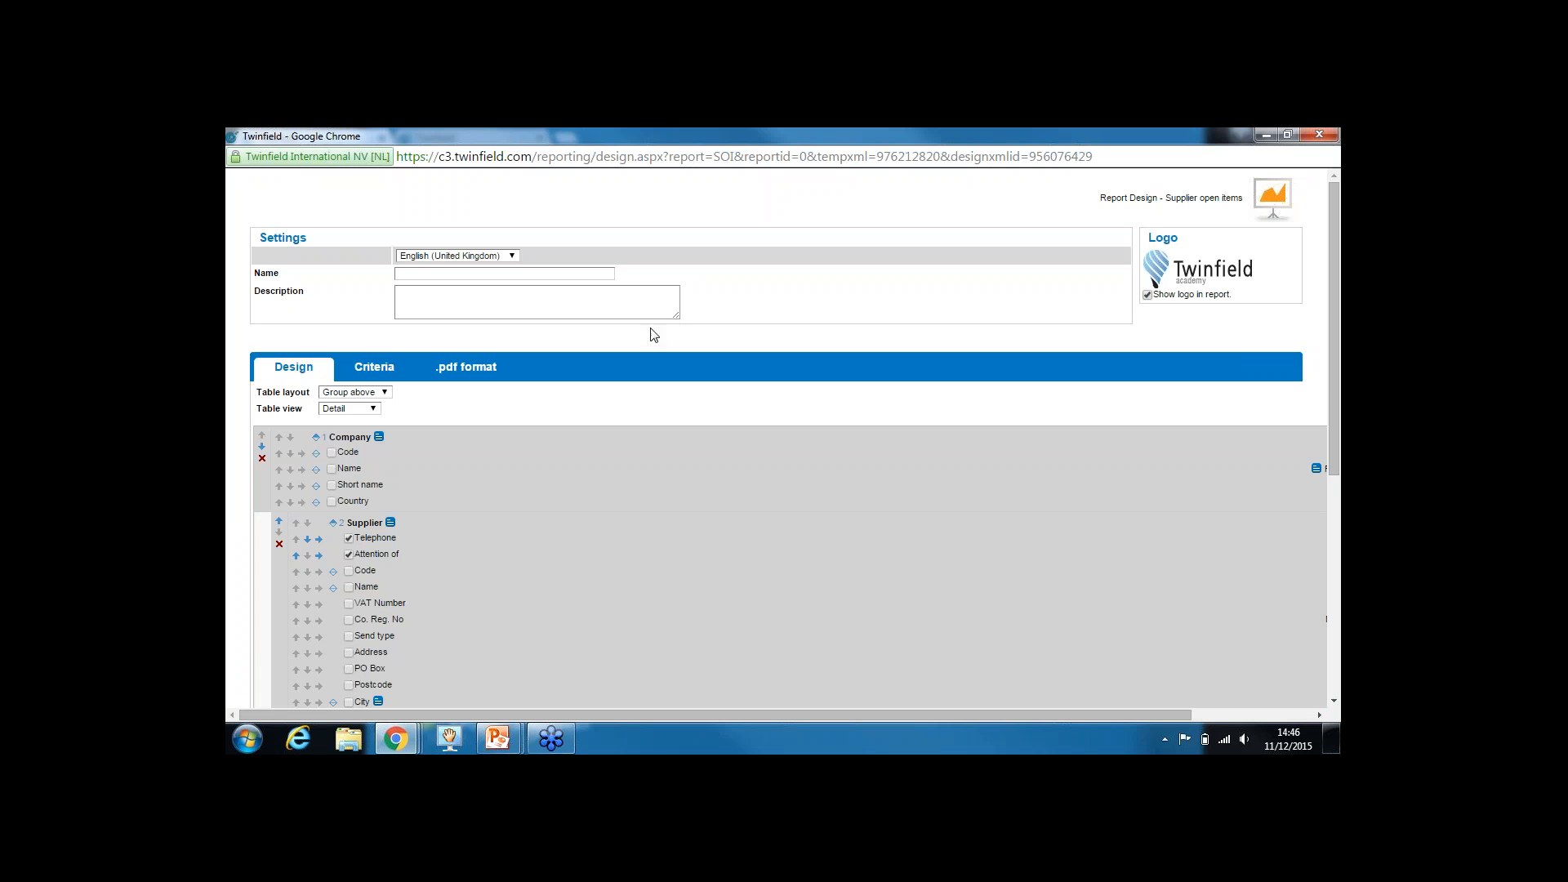
left_click(461, 280)
type("Open Items")
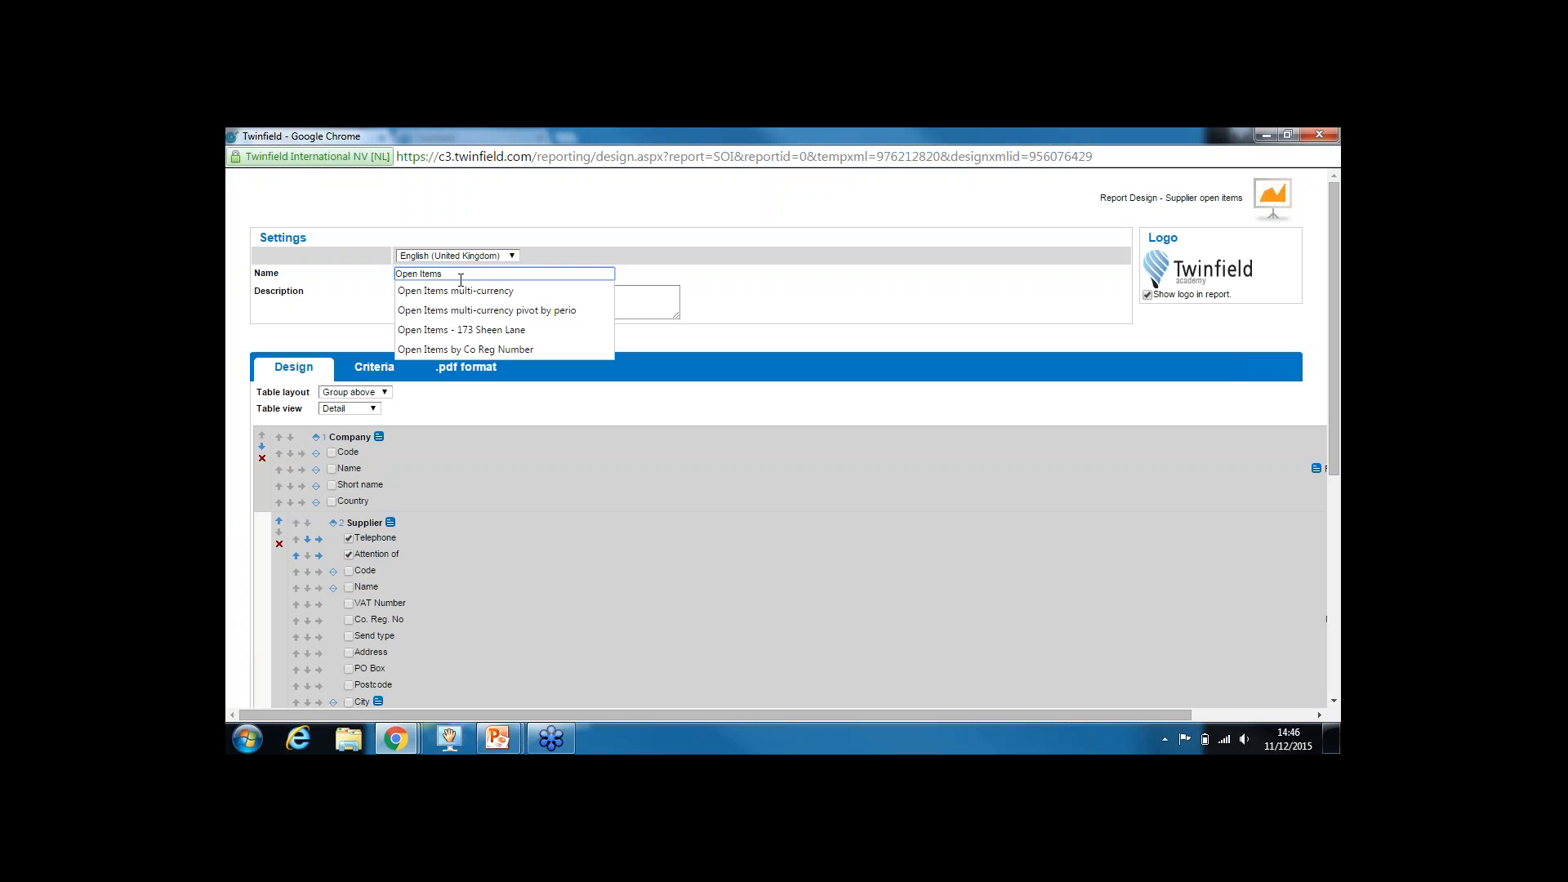
type(" with transaction currency")
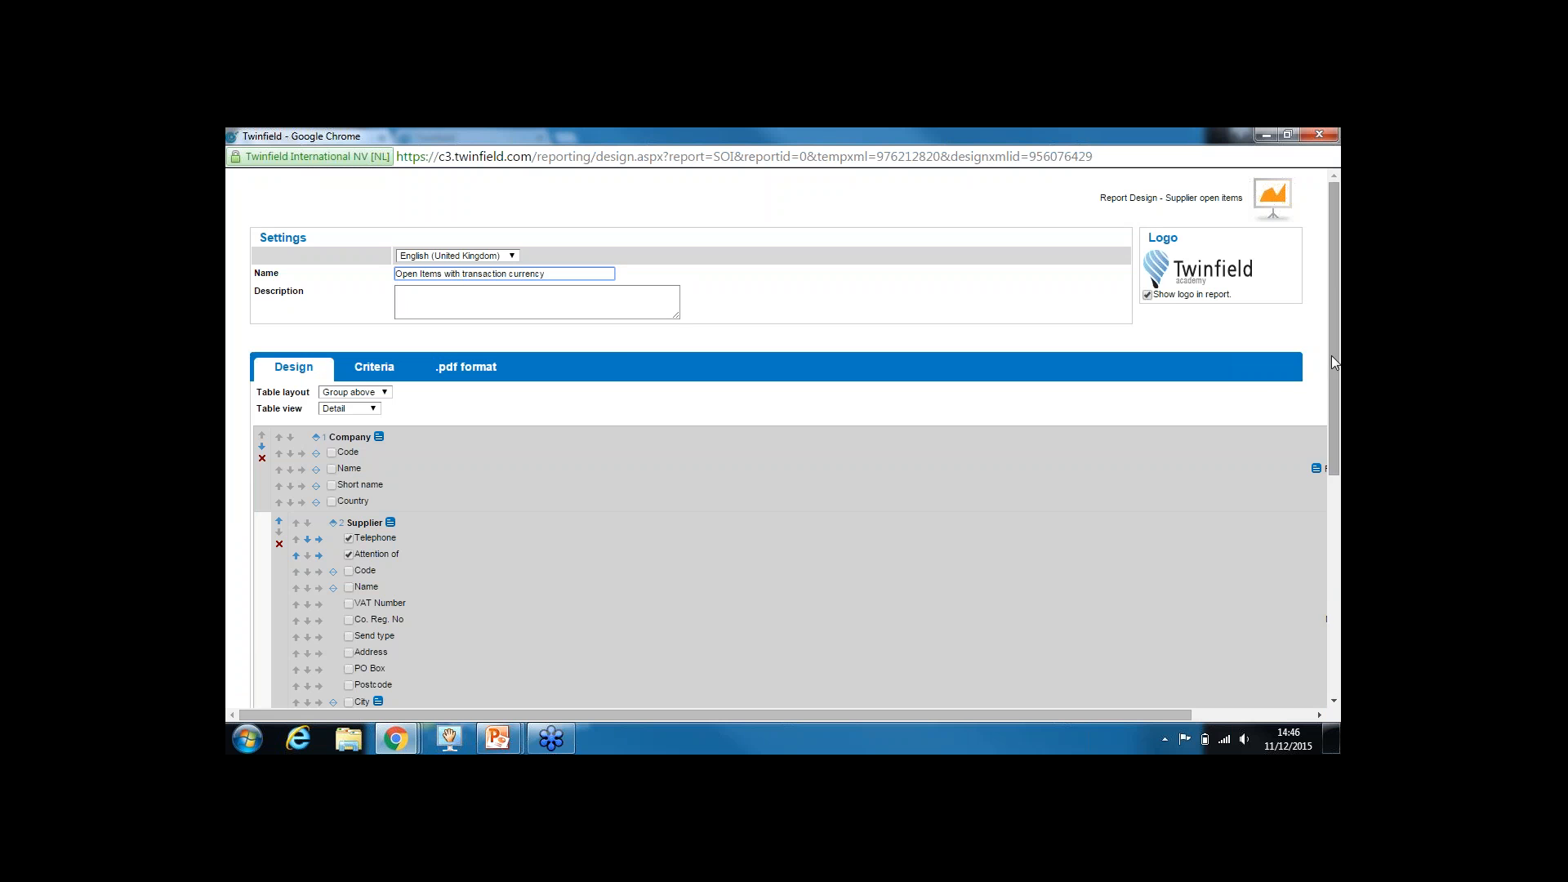
left_click_drag(1331, 354, 1332, 577)
left_click(299, 688)
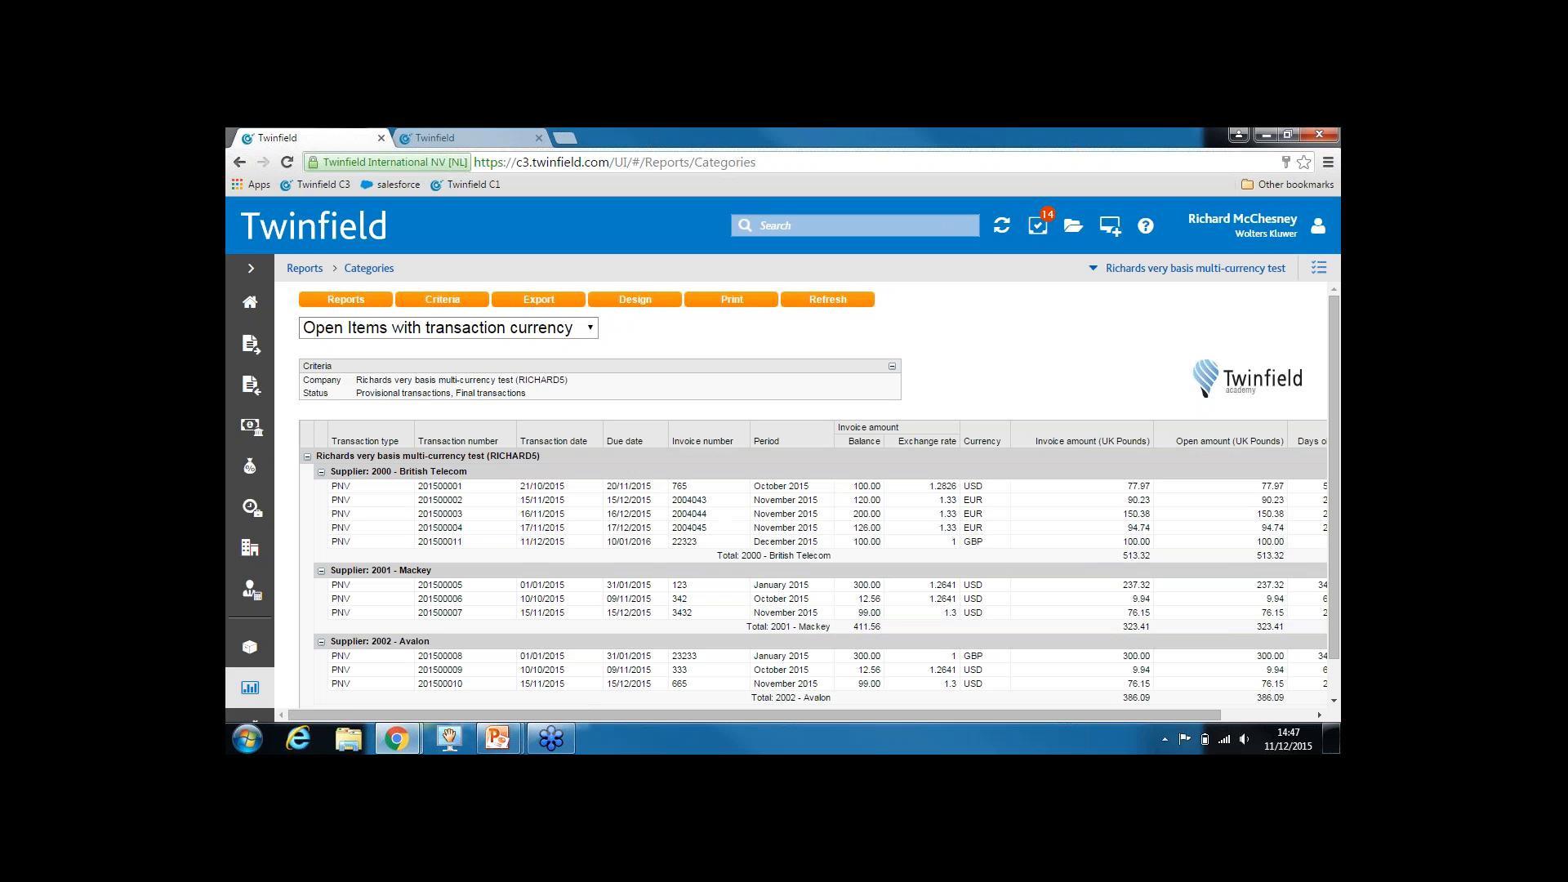
Review British Telecom's USD, EUR and GBP invoices totalling 513.32 UK Pounds
left_click_drag(1122, 560, 1146, 560)
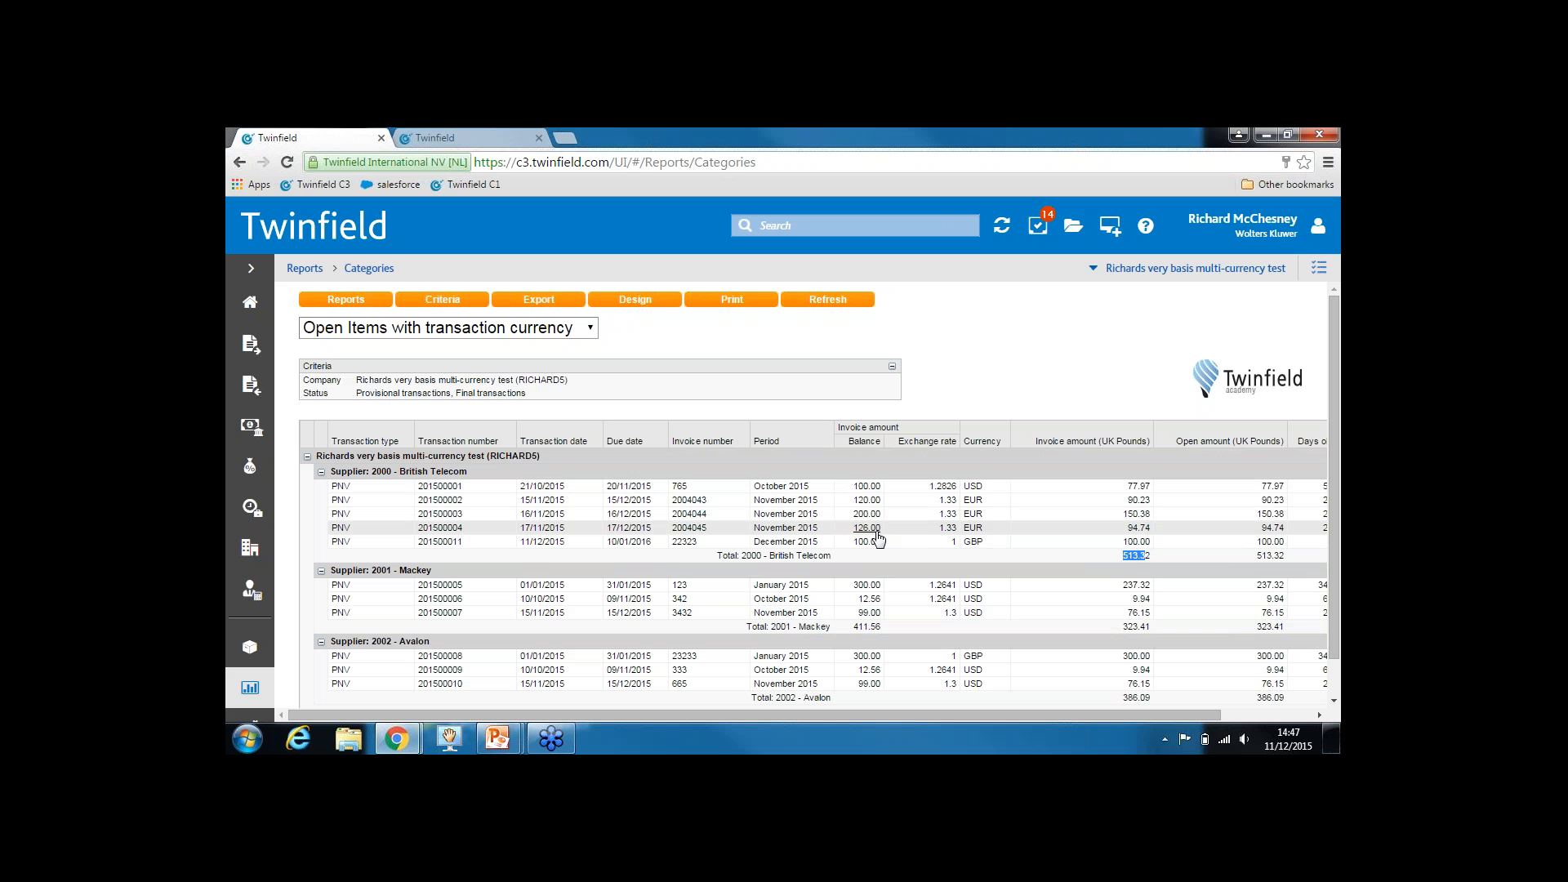
Add Currency as a new grouping level with a Total: Currency subtotal and save
left_click(622, 304)
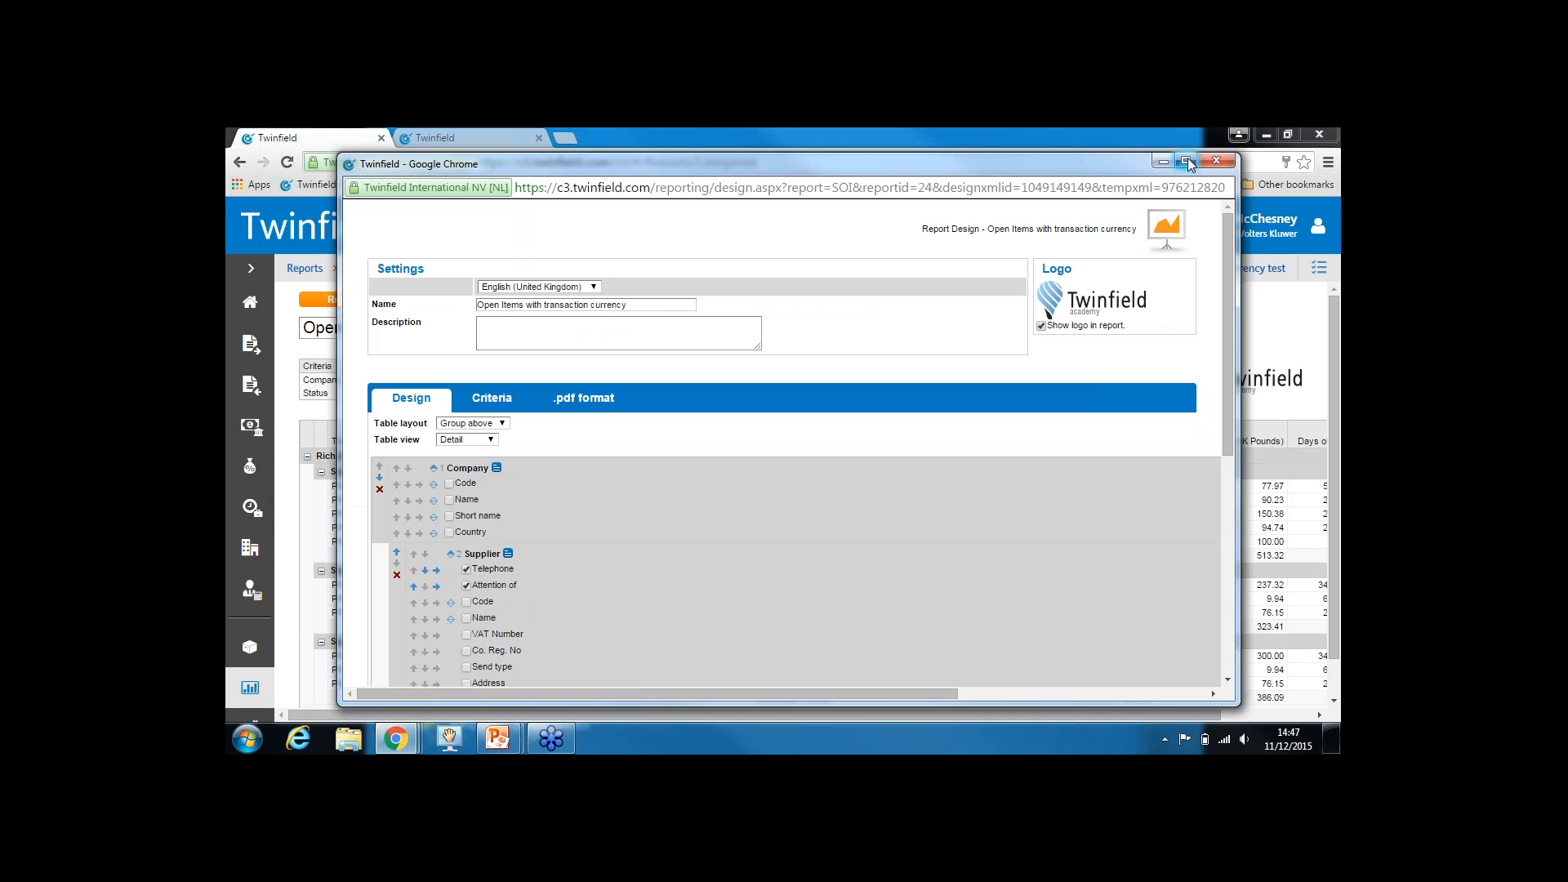
left_click(1188, 163)
scroll(1336, 459, "down", 5)
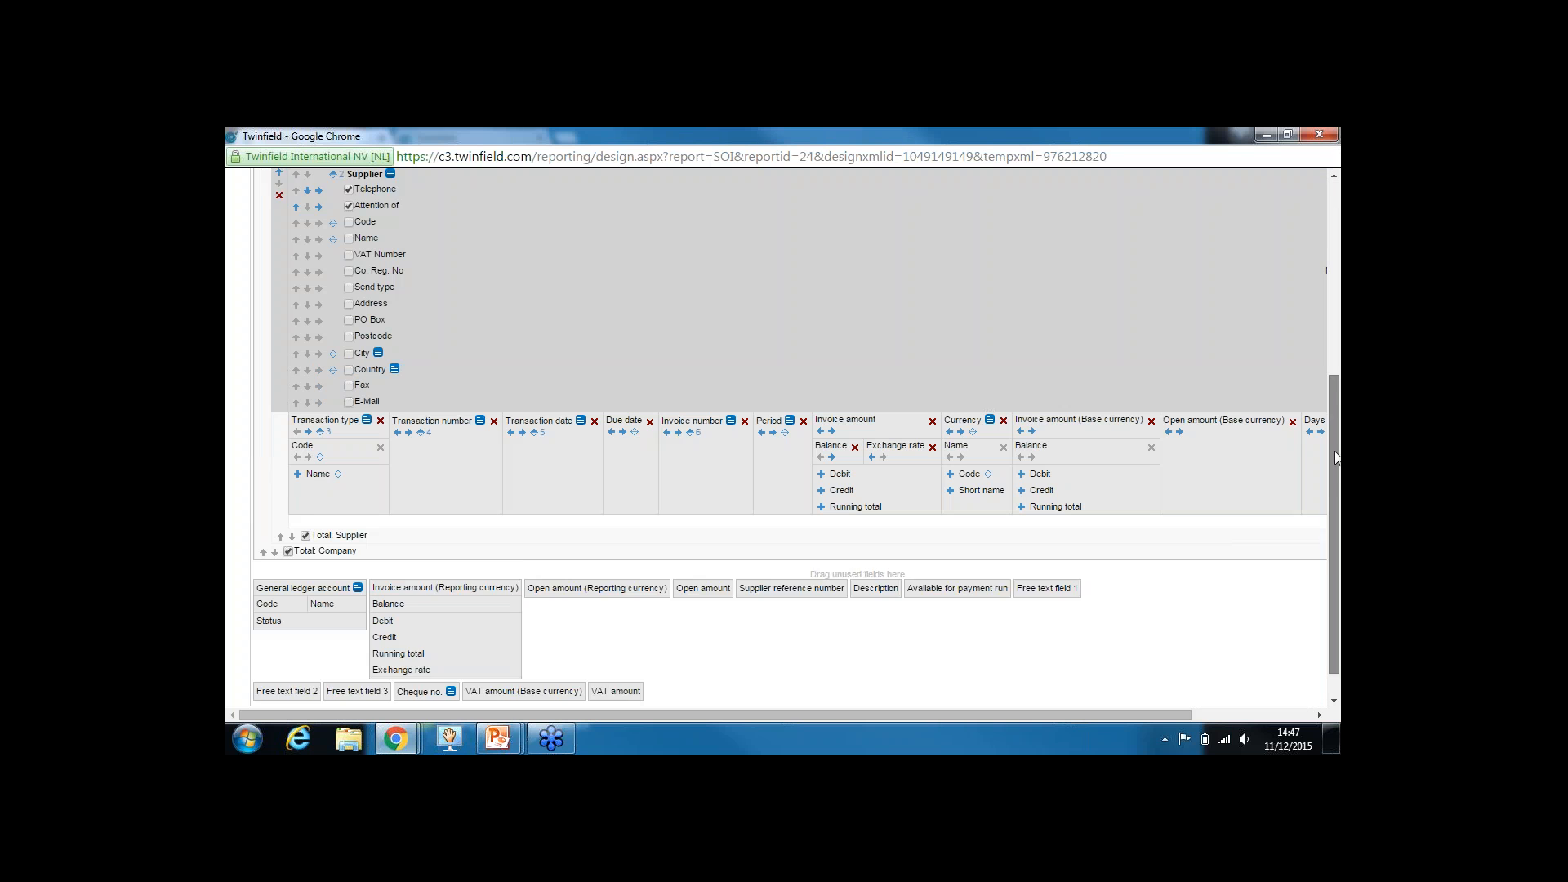
scroll(1337, 458, "down", 1)
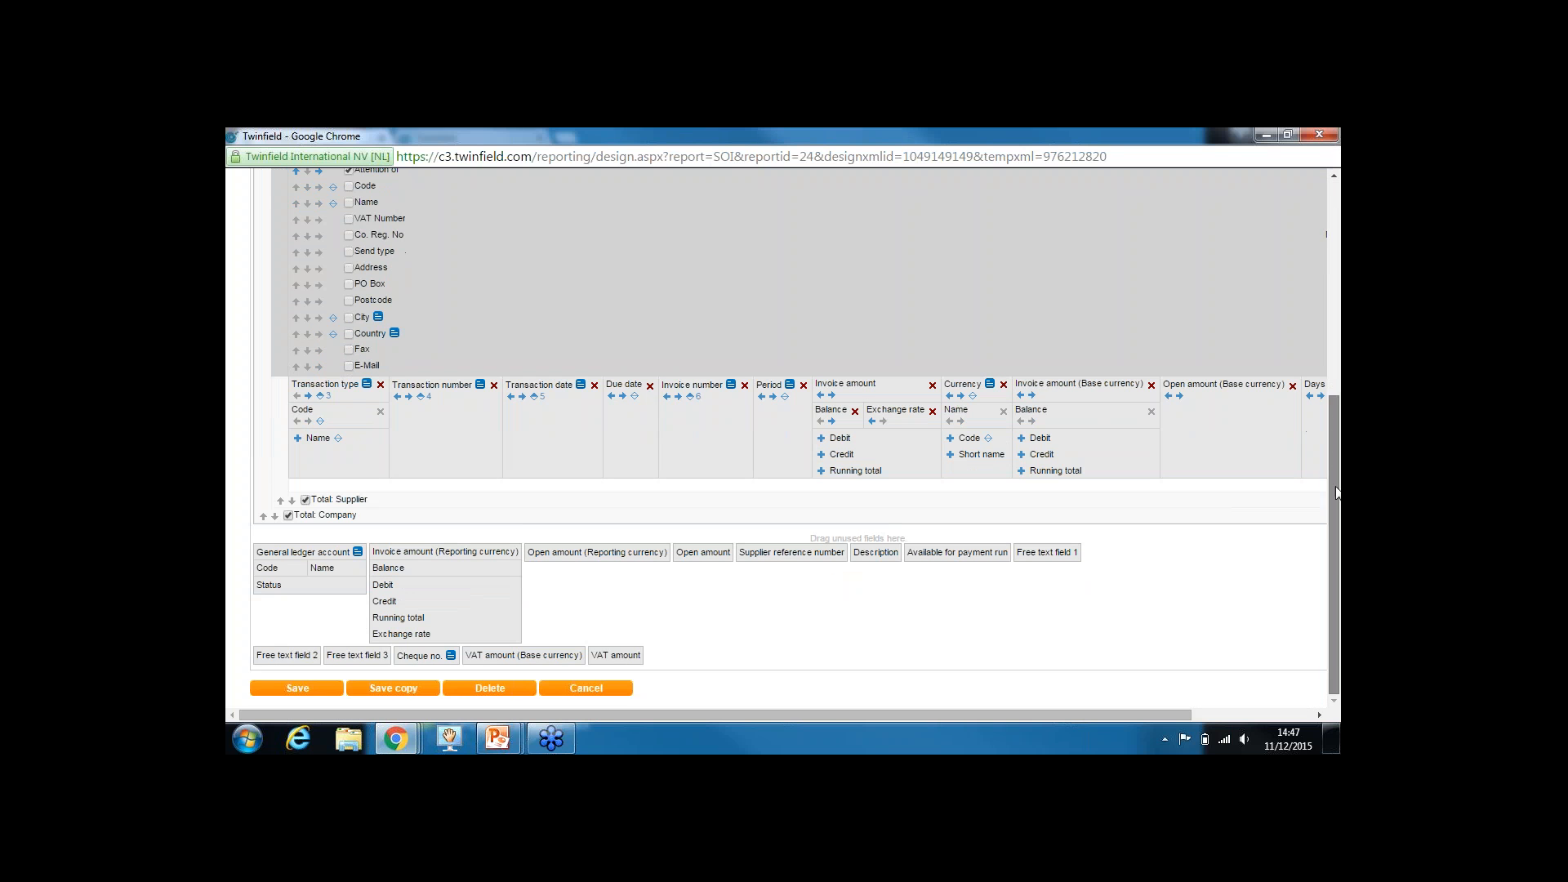
left_click(990, 385)
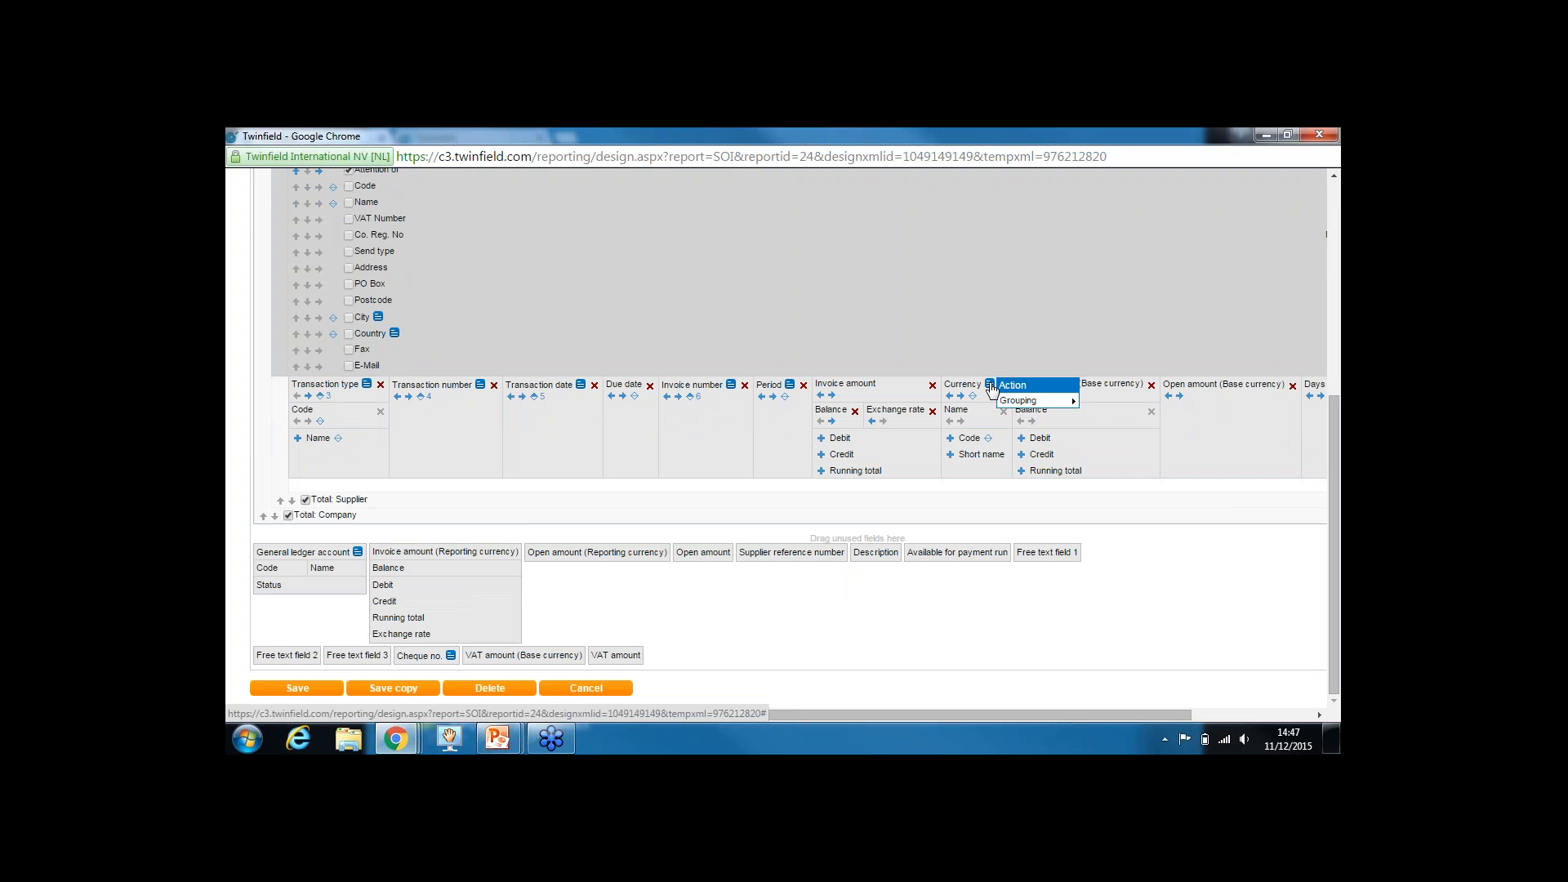
mouse_move(1008, 405)
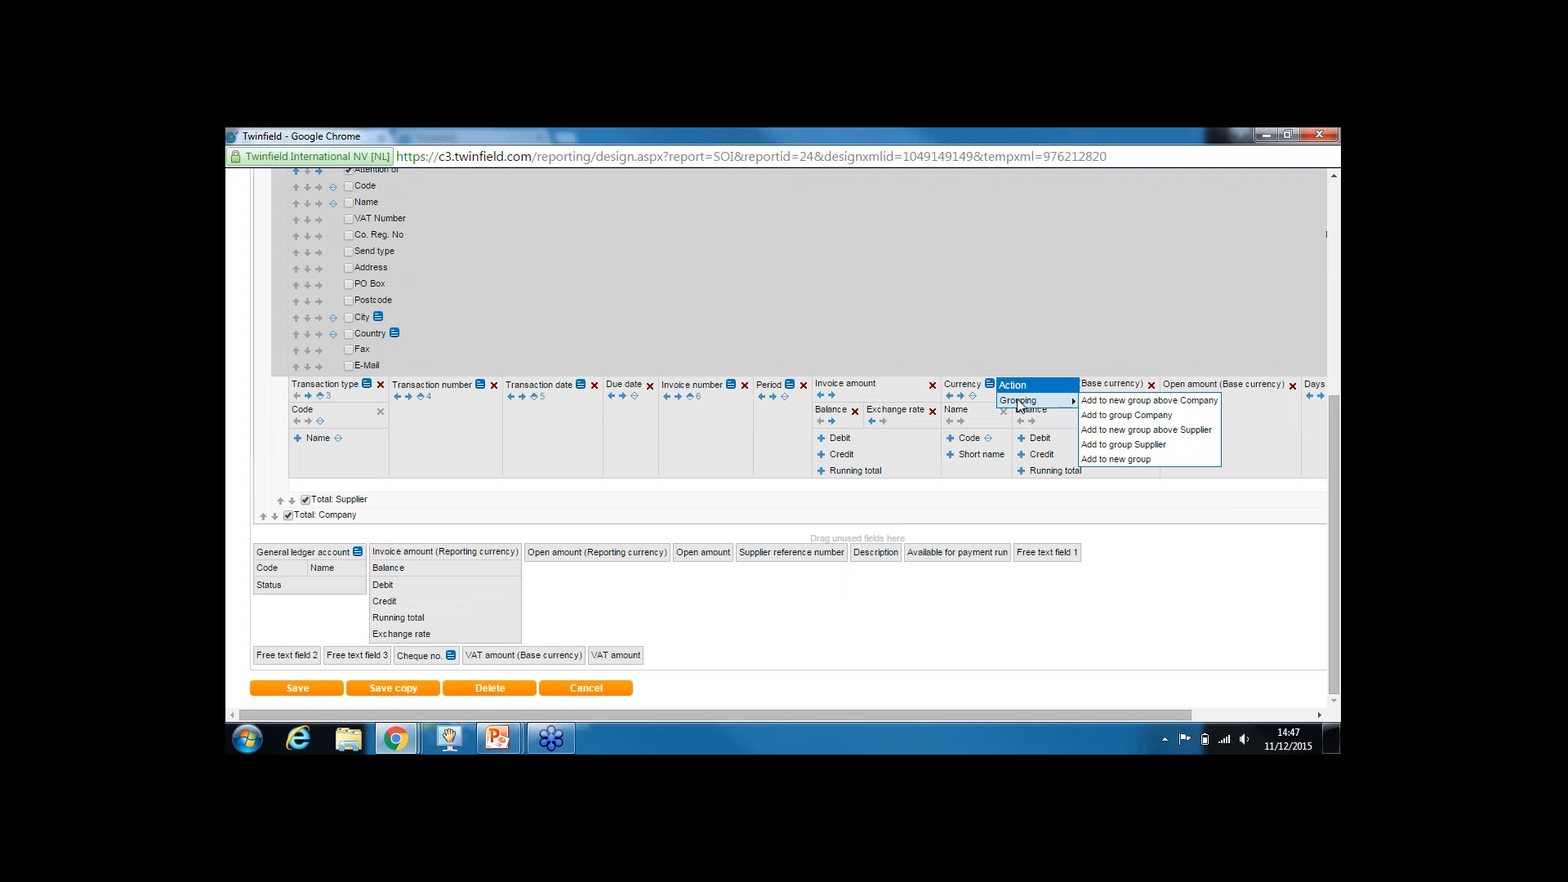
left_click(1130, 460)
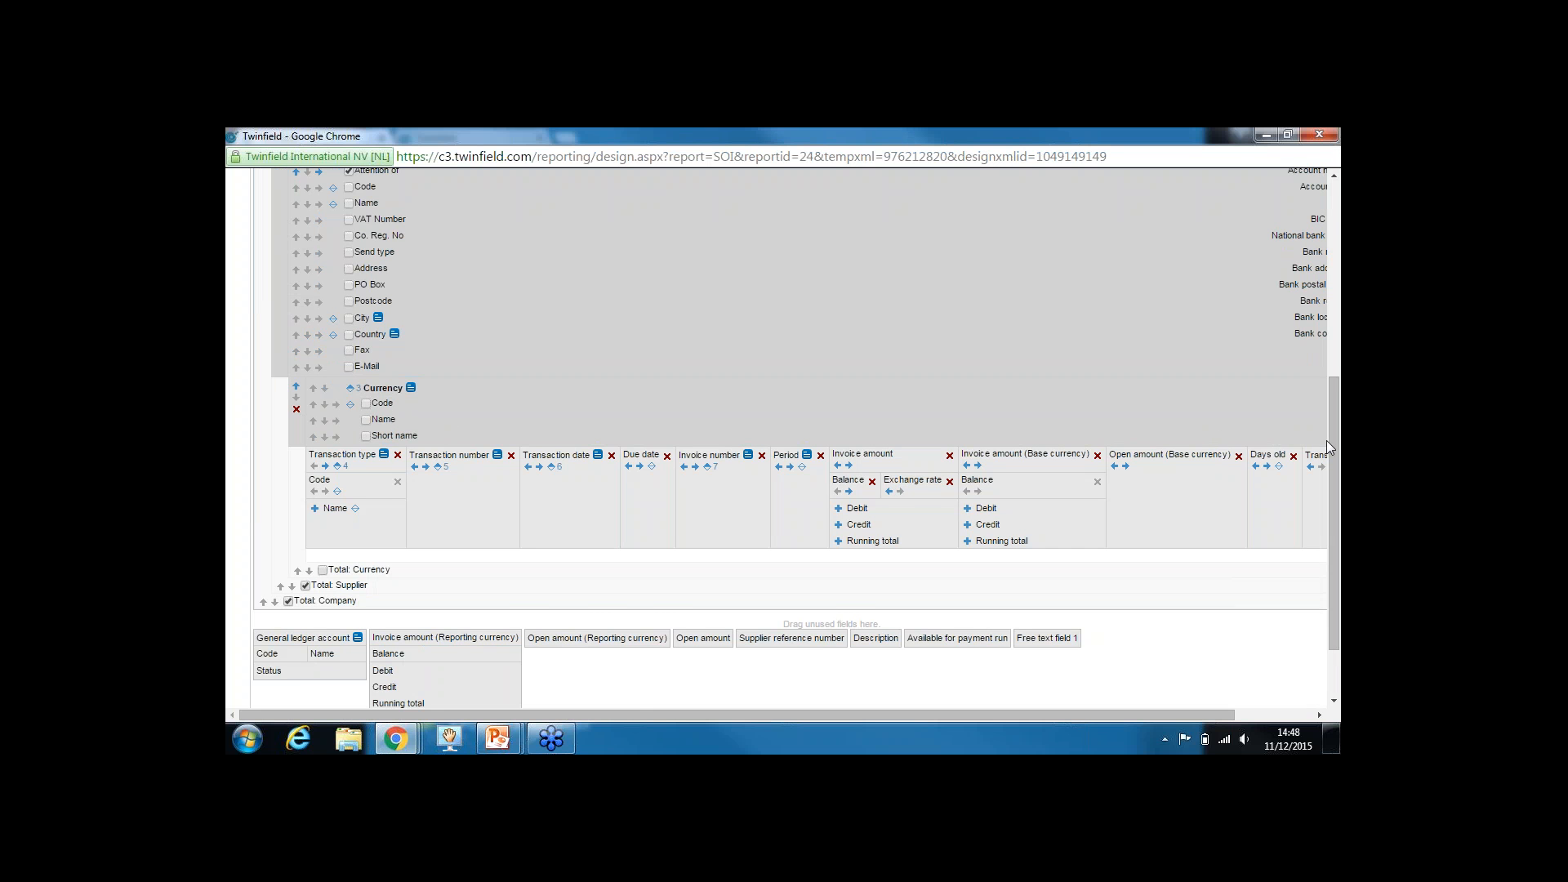
left_click_drag(1333, 447, 1182, 514)
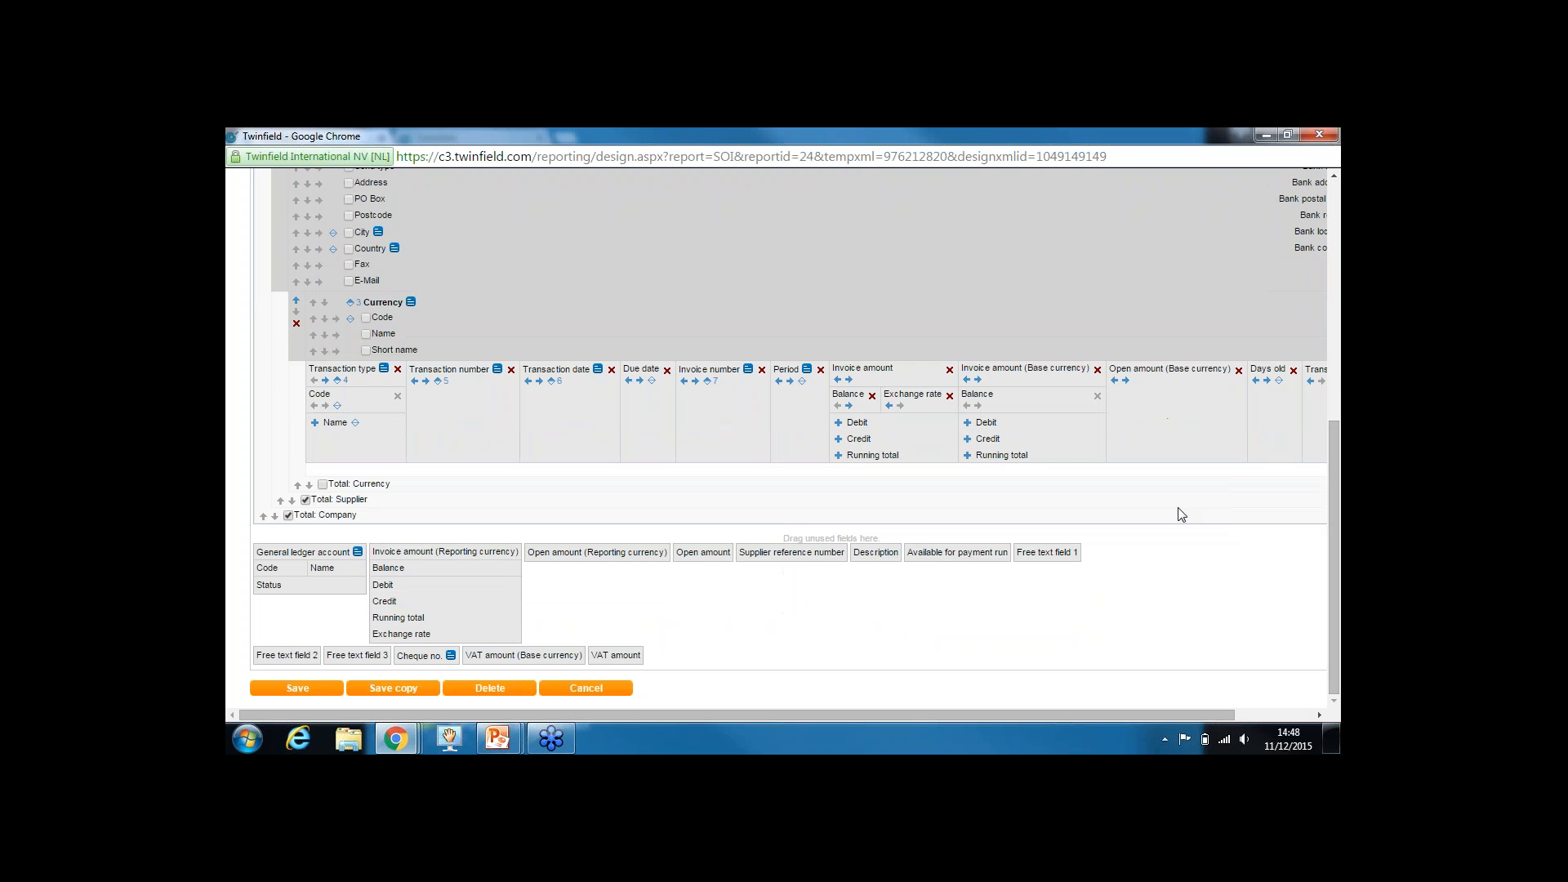
left_click(322, 485)
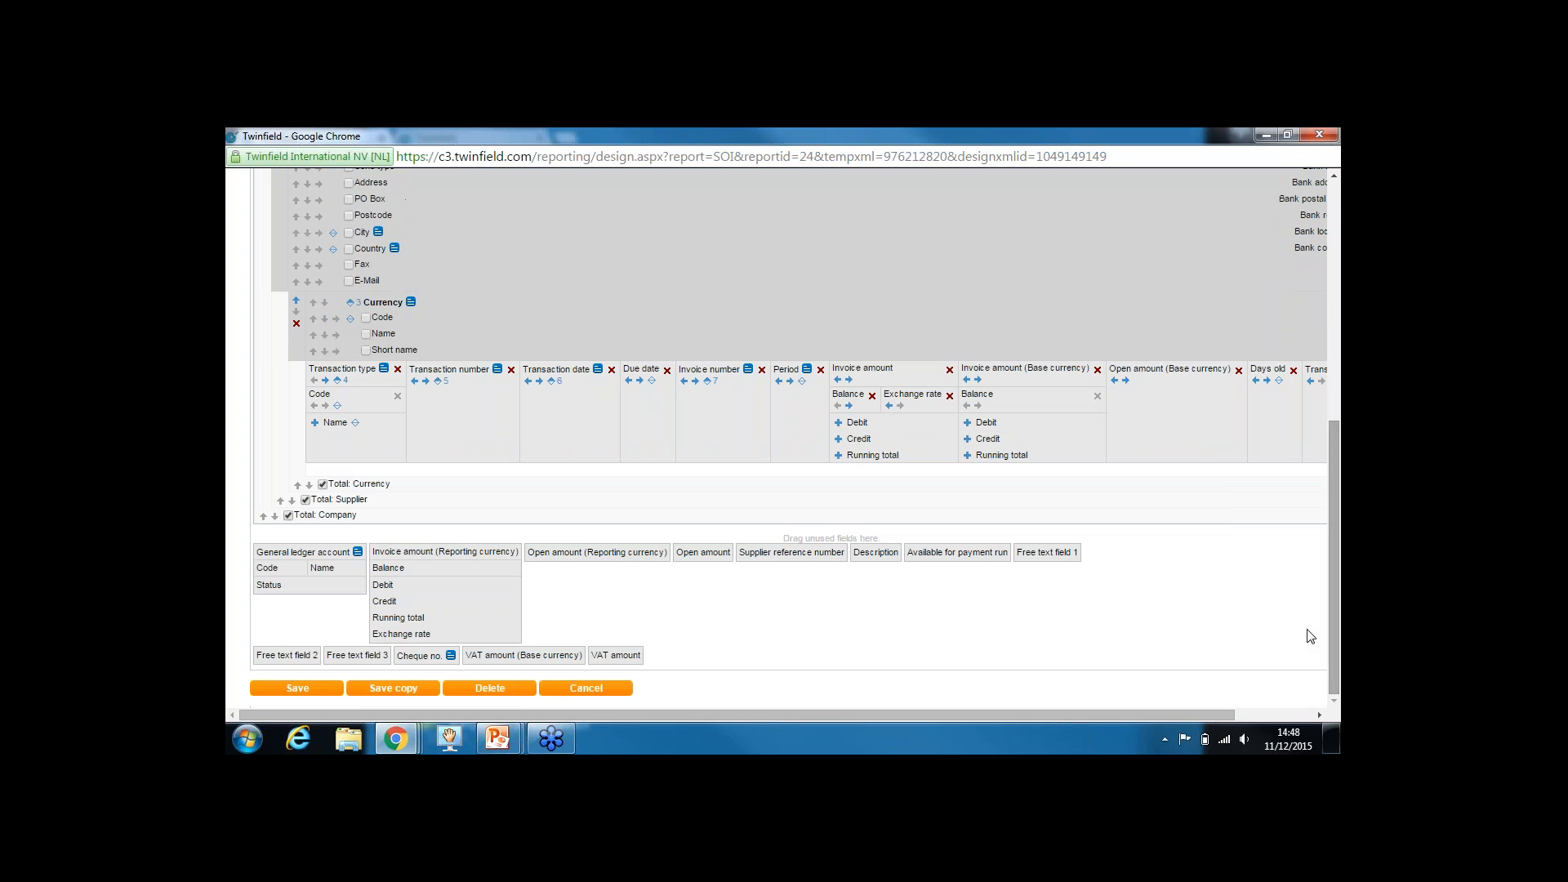
left_click(297, 689)
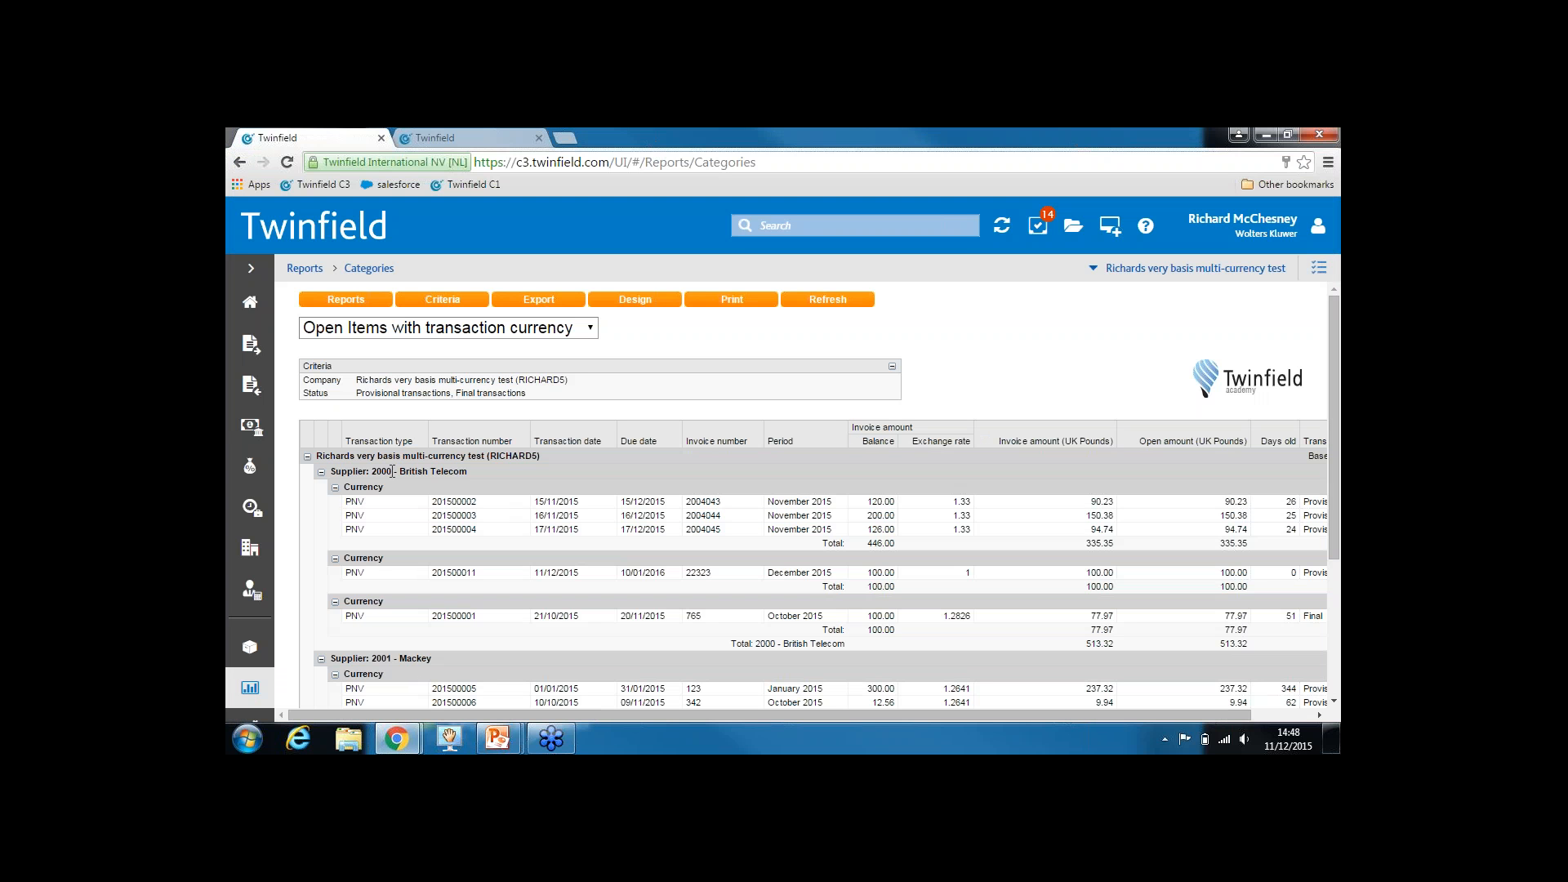
Review the supplier and Currency group headings, then open the report's Design window
left_click_drag(447, 474, 459, 473)
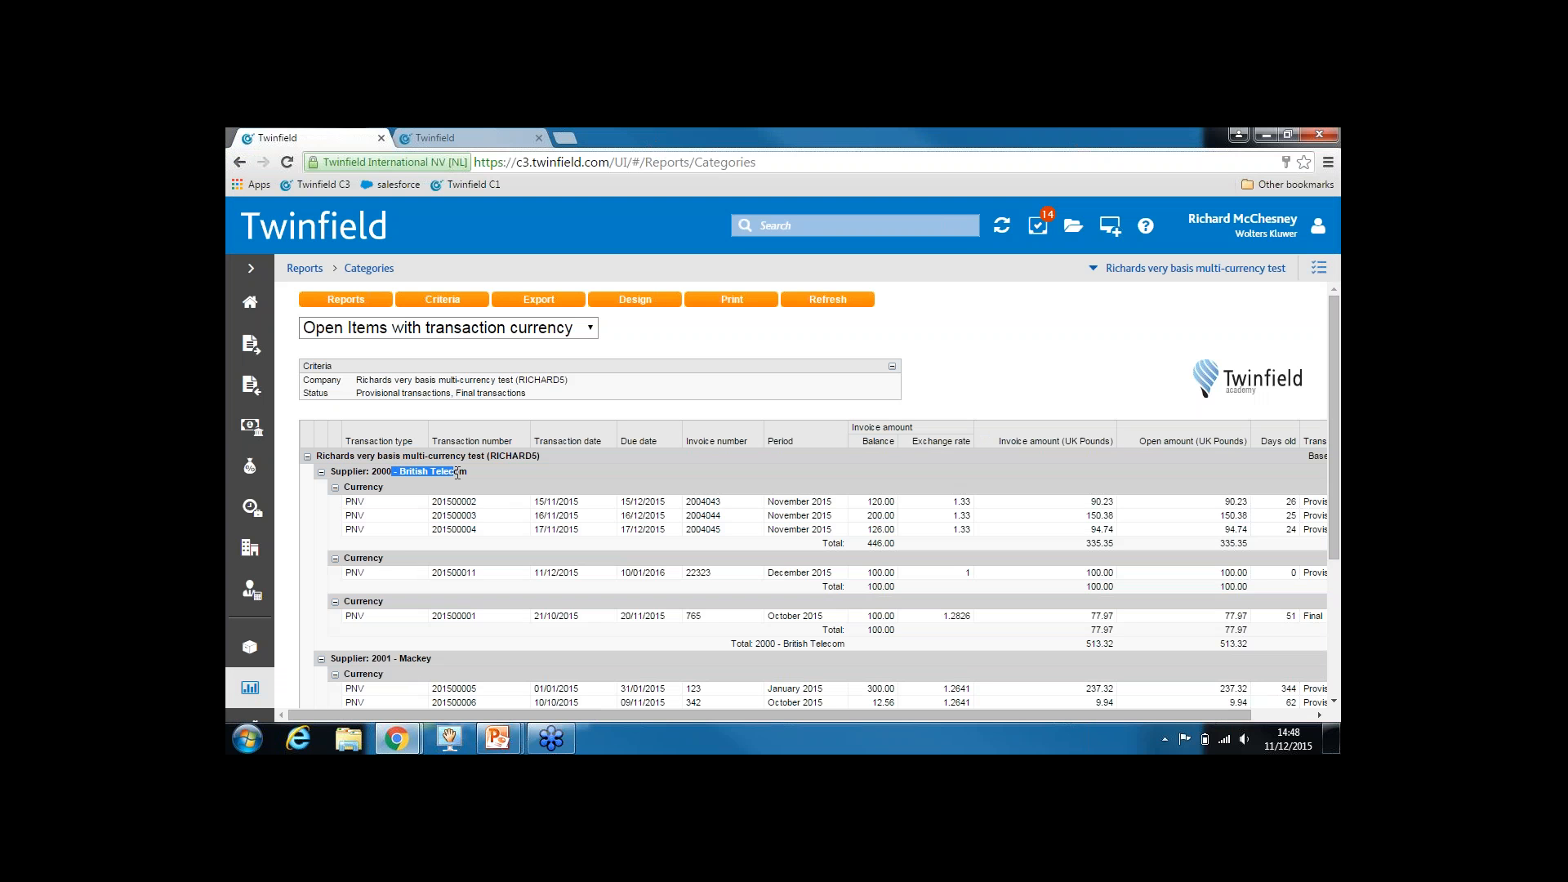
left_click(368, 487)
left_click_drag(369, 487, 344, 487)
scroll(1334, 402, "down", 2)
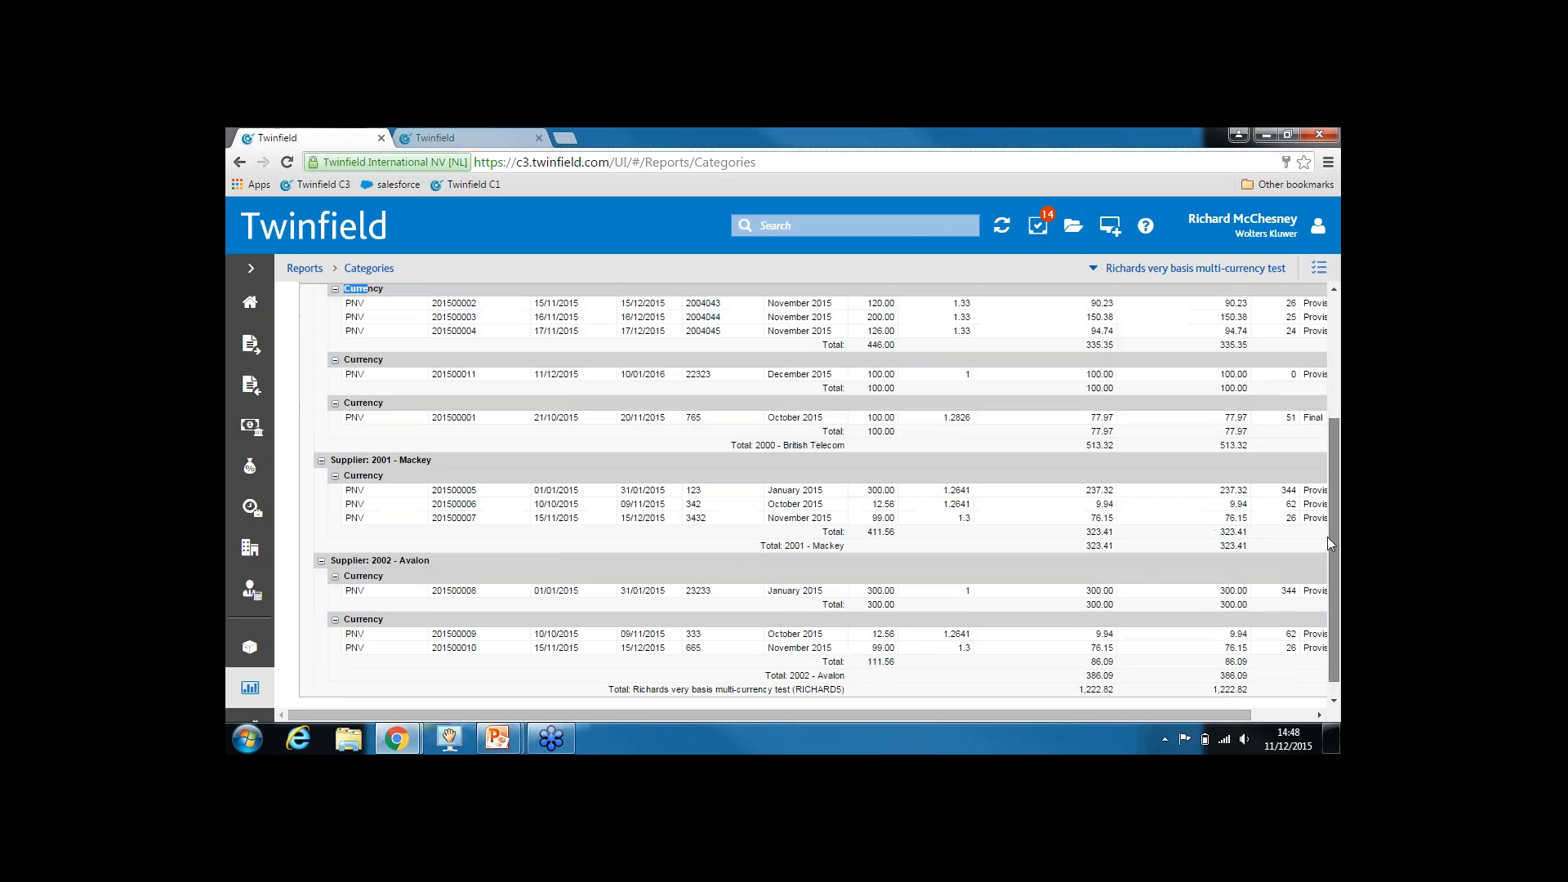
scroll(1325, 417, "up", 2)
left_click(645, 300)
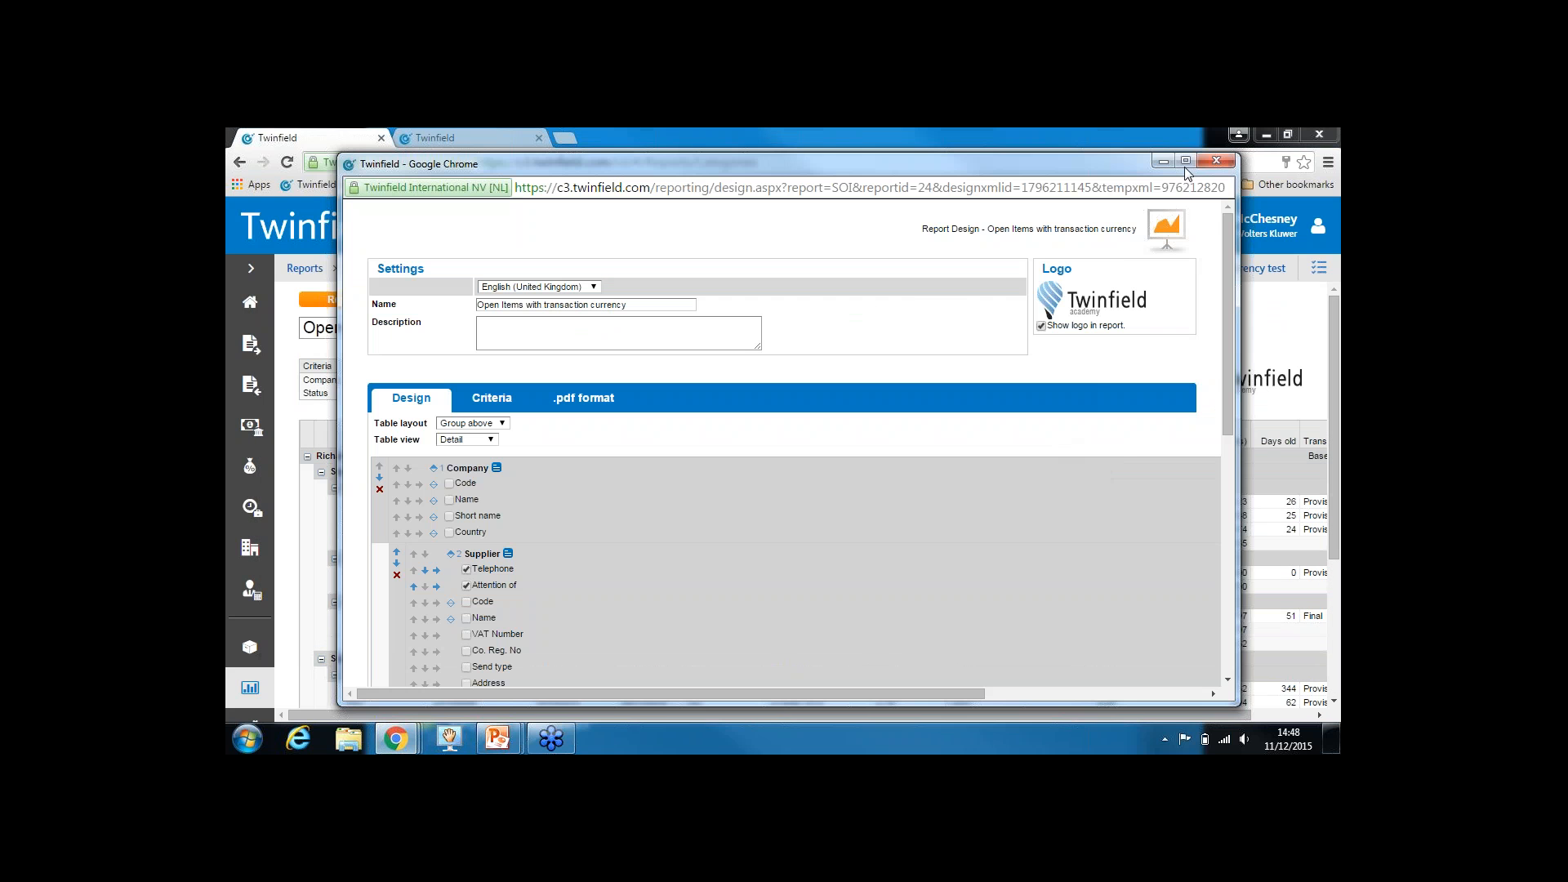
Tick Name under the Currency grouping so headings show EUR, GBP, USD, and save the design
left_click(1186, 161)
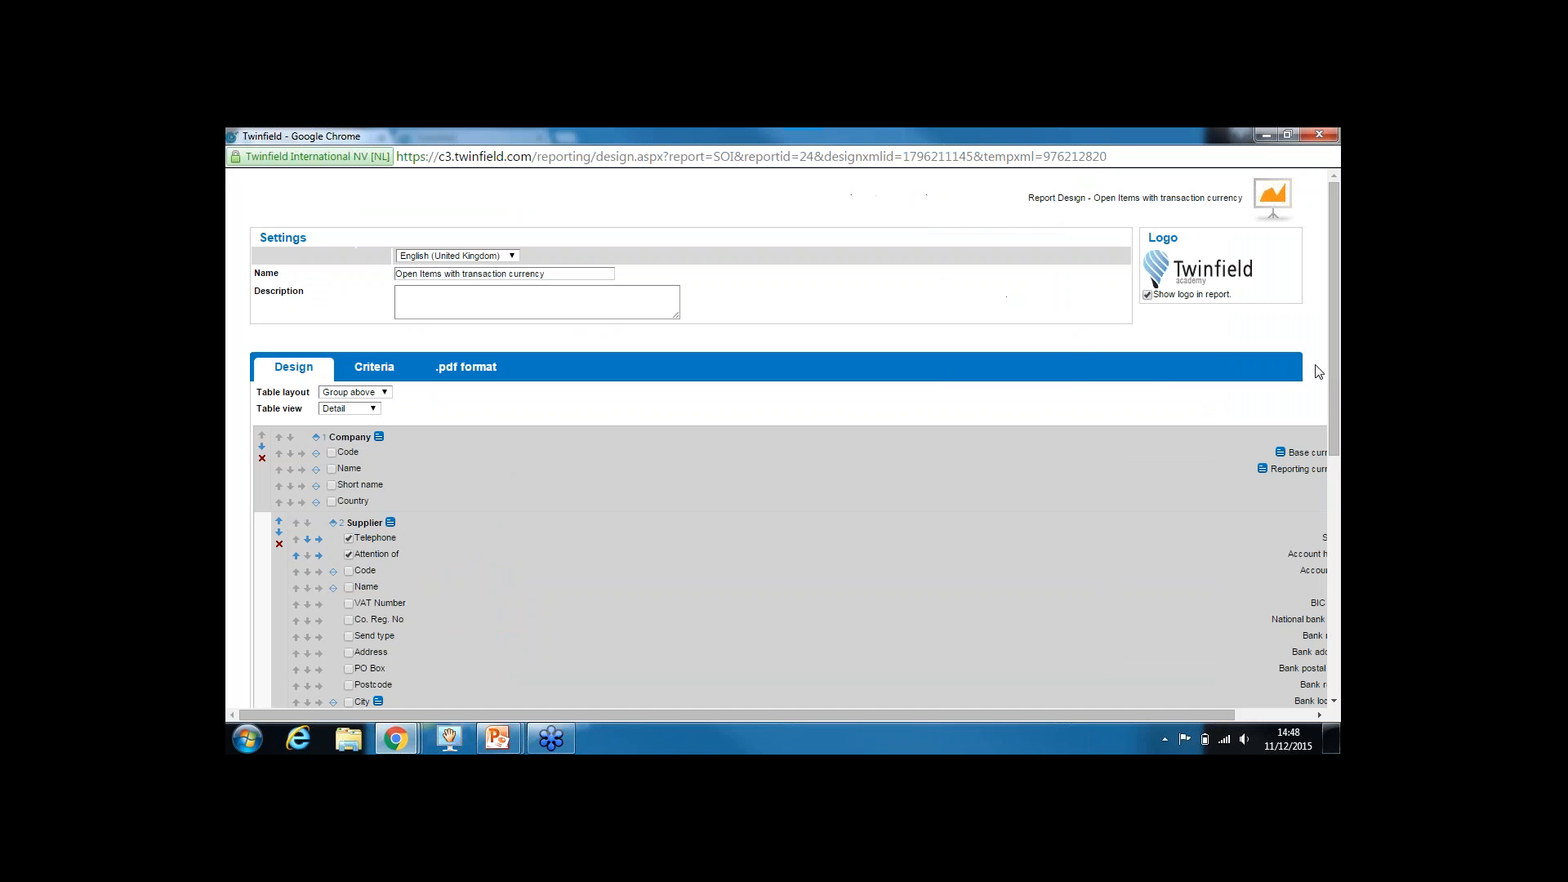
scroll(1333, 365, "down", 5)
scroll(584, 360, "down", 1)
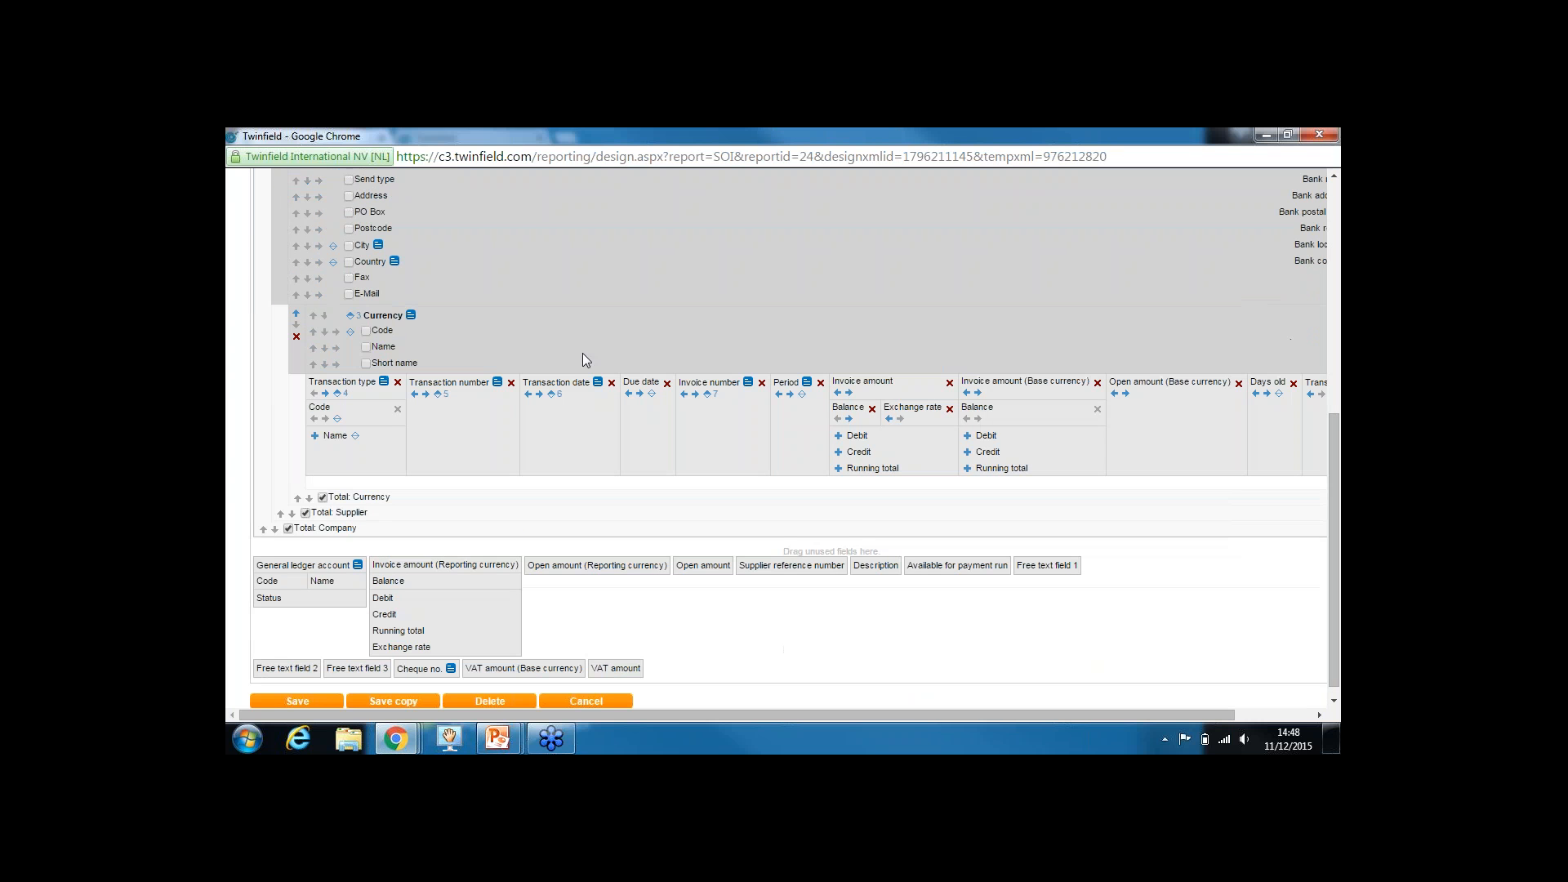
left_click_drag(395, 319, 399, 318)
left_click(366, 349)
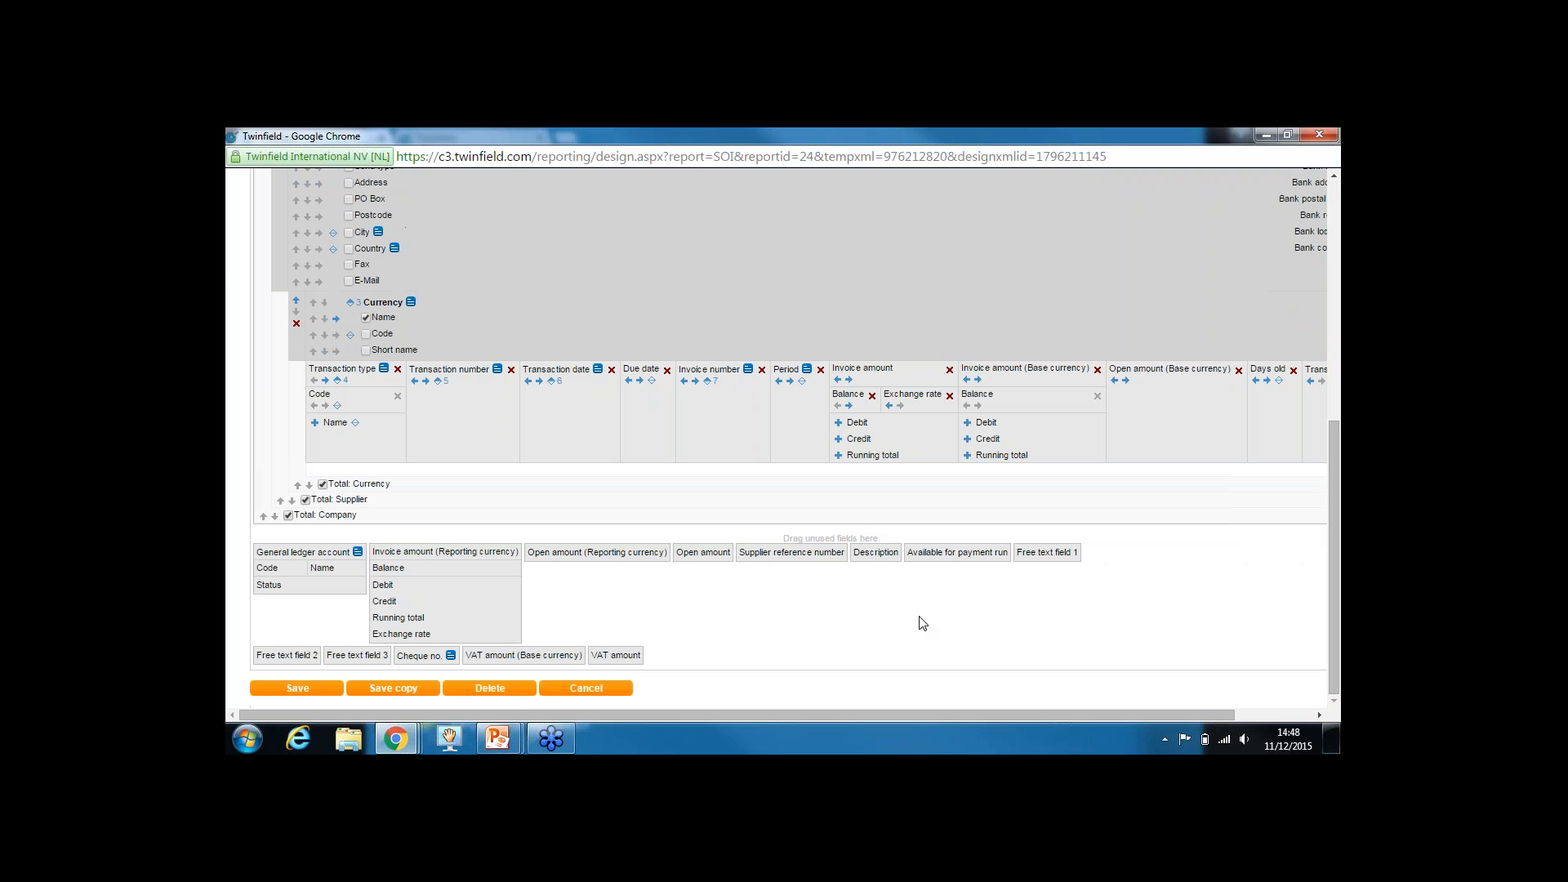
left_click(340, 690)
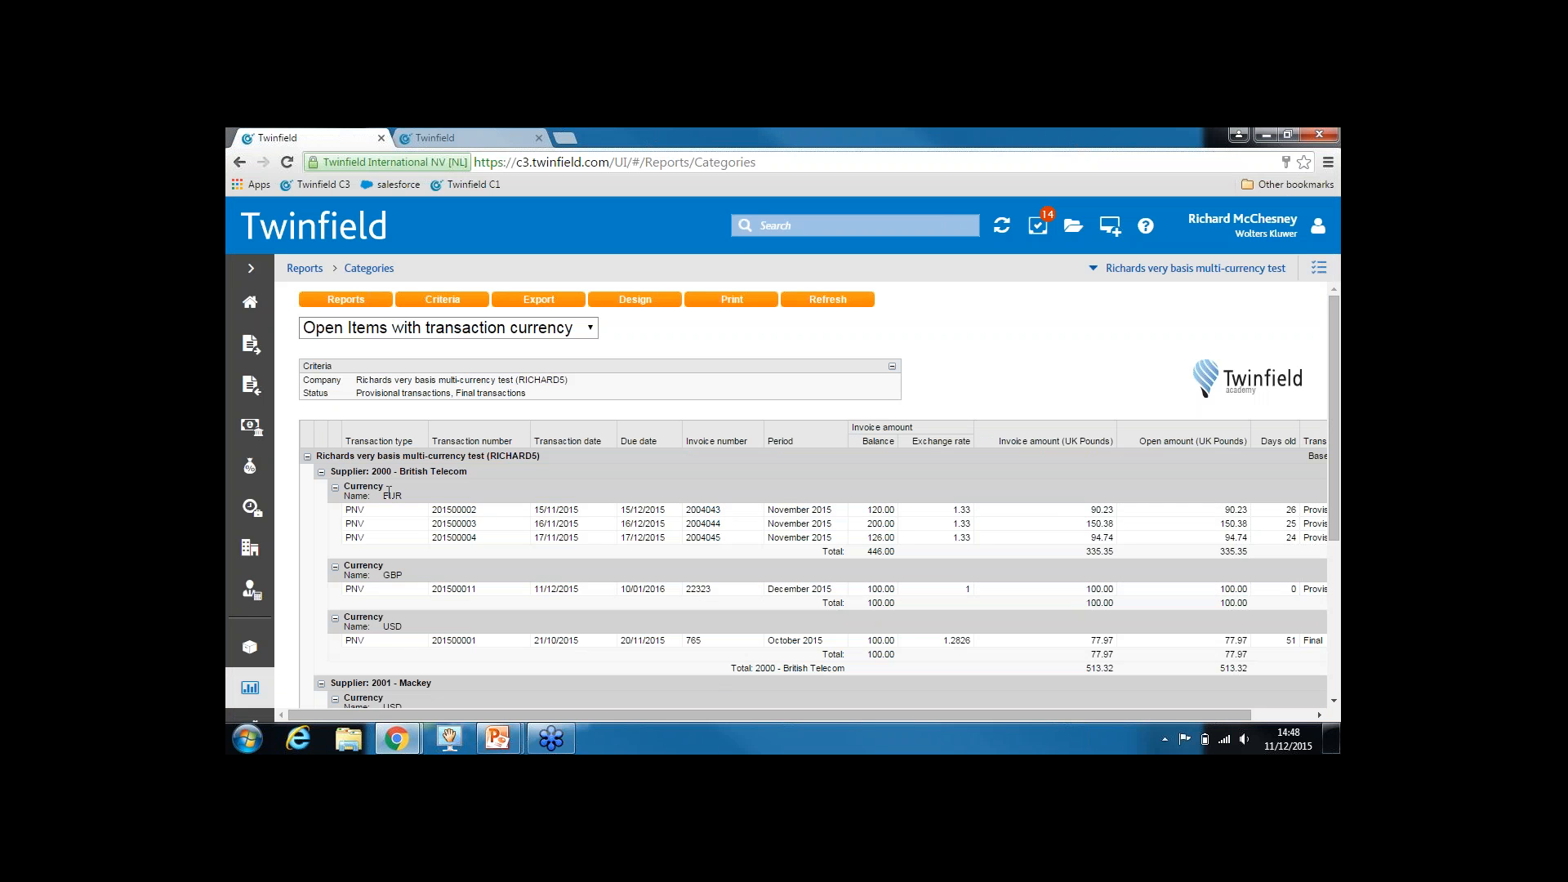
left_click_drag(400, 495, 403, 496)
left_click(874, 553)
left_click_drag(1085, 552, 1108, 553)
scroll(1159, 622, "down", 3)
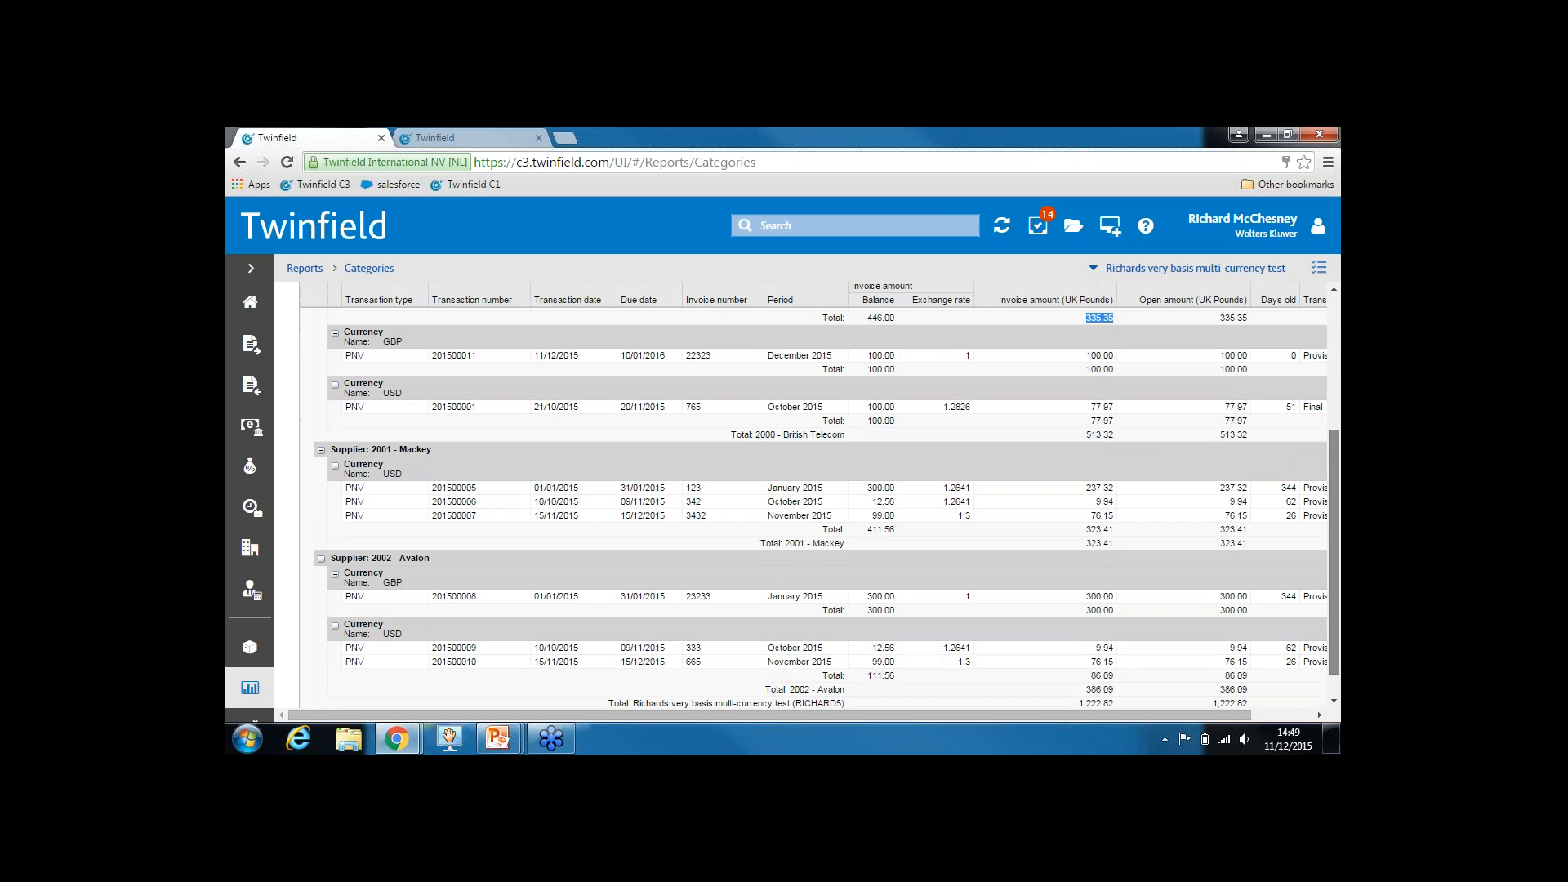
scroll(813, 495, "down", 1)
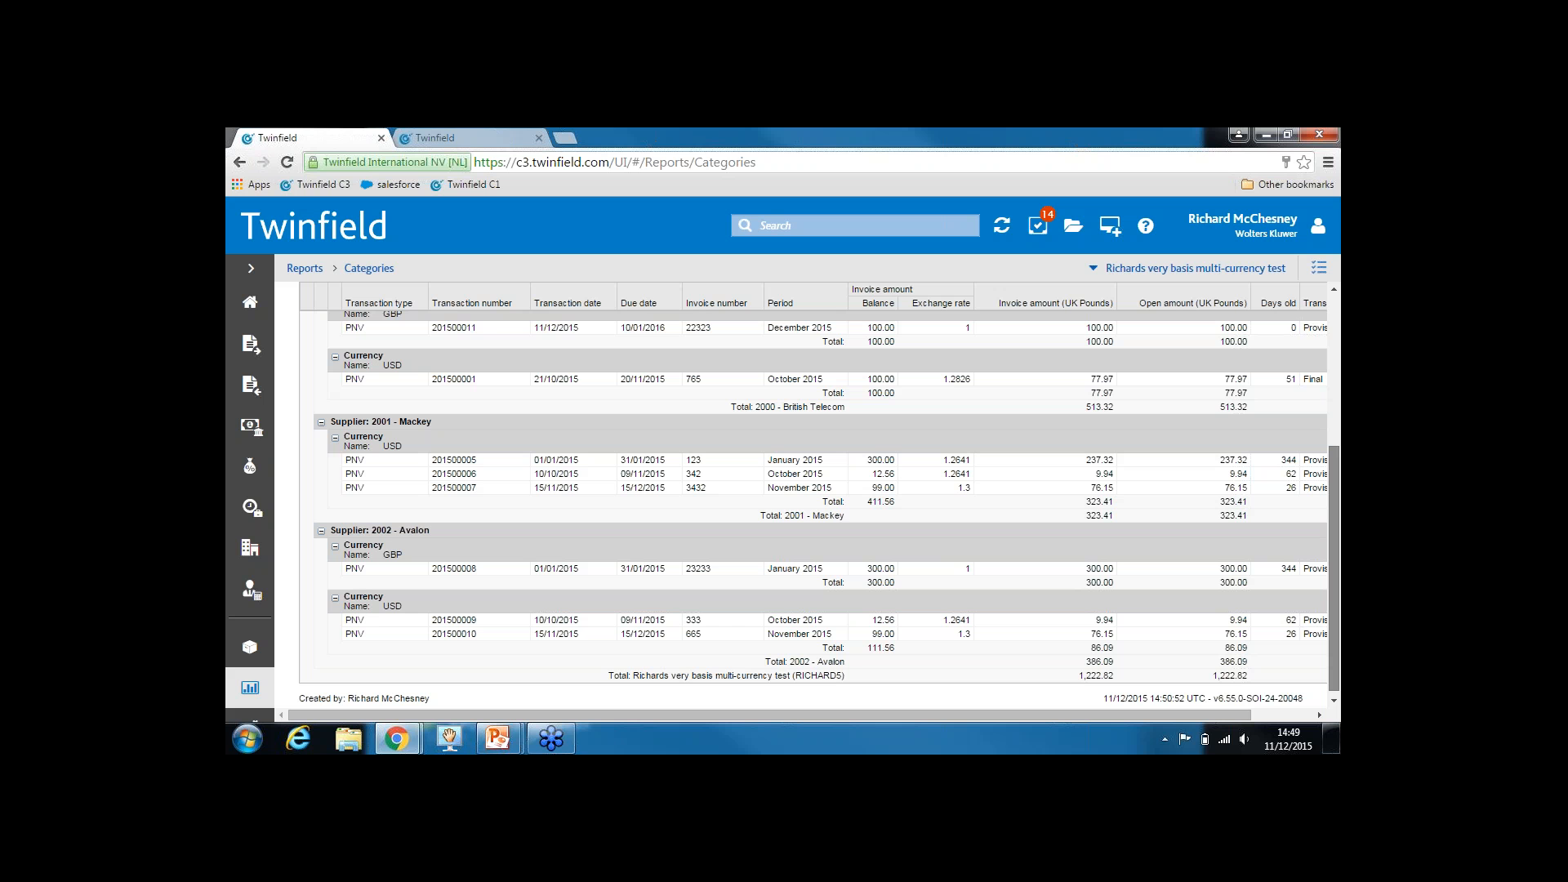
left_click_drag(1334, 572, 1334, 535)
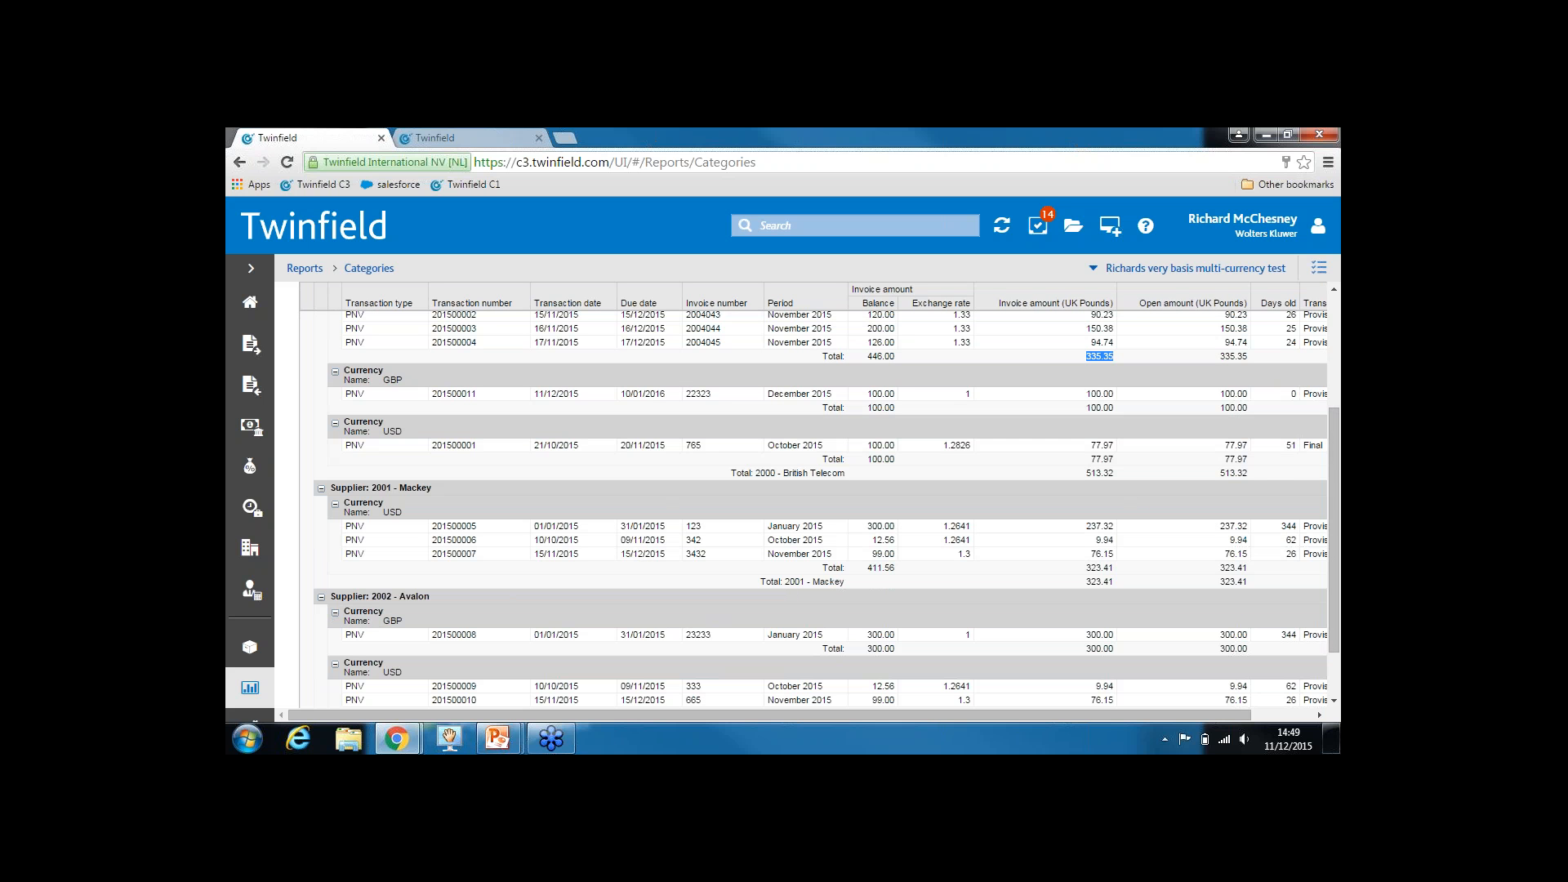
left_click_drag(1331, 476, 1332, 361)
In the report design, move the Currency grouping above Supplier and save
left_click(635, 299)
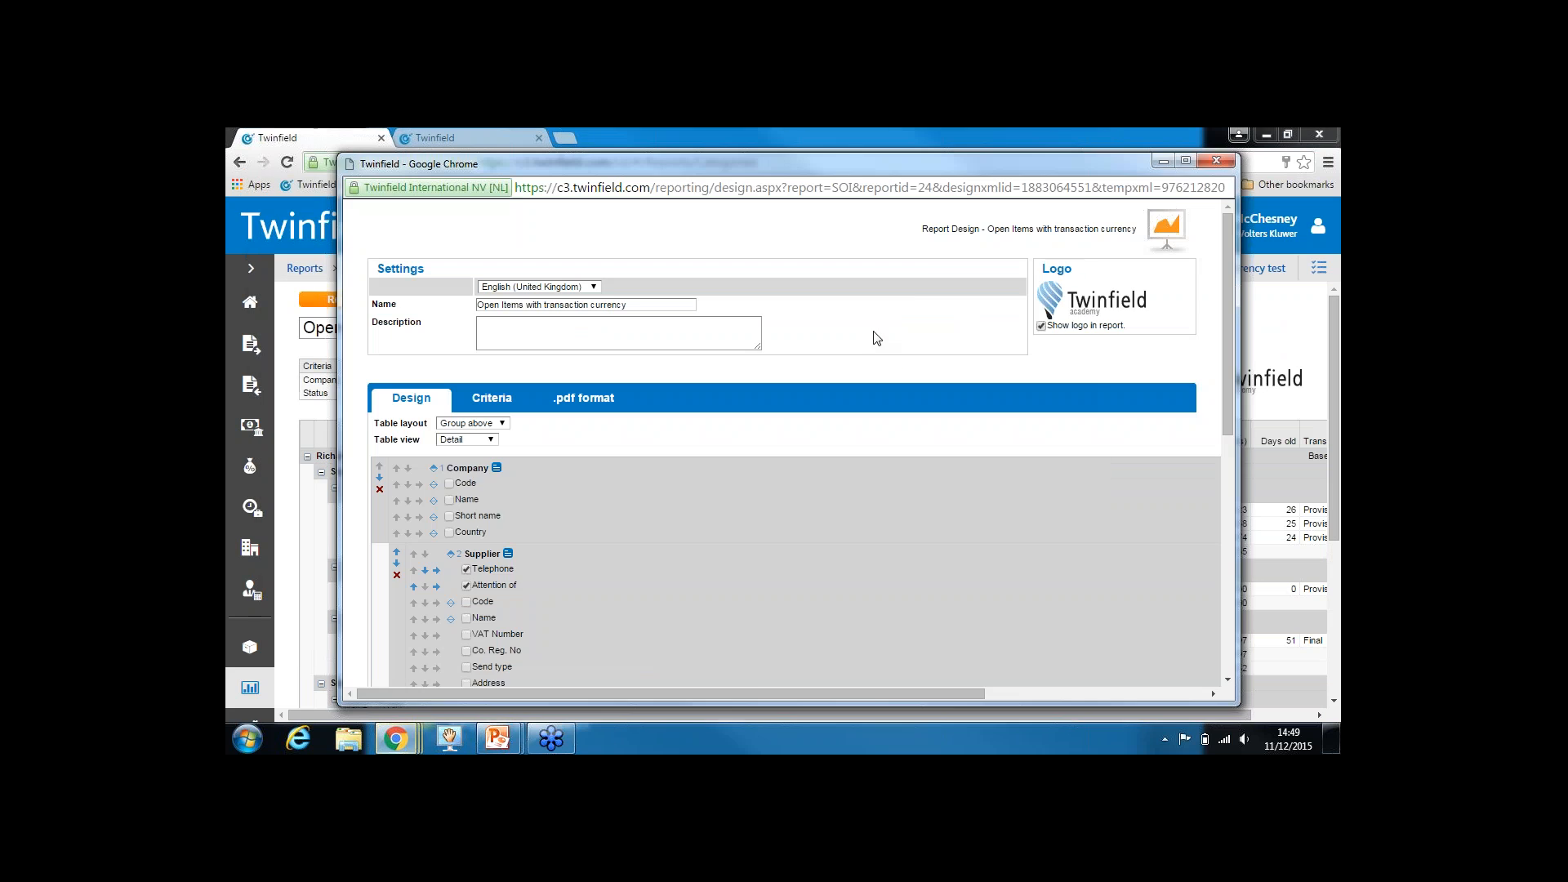
left_click(1185, 161)
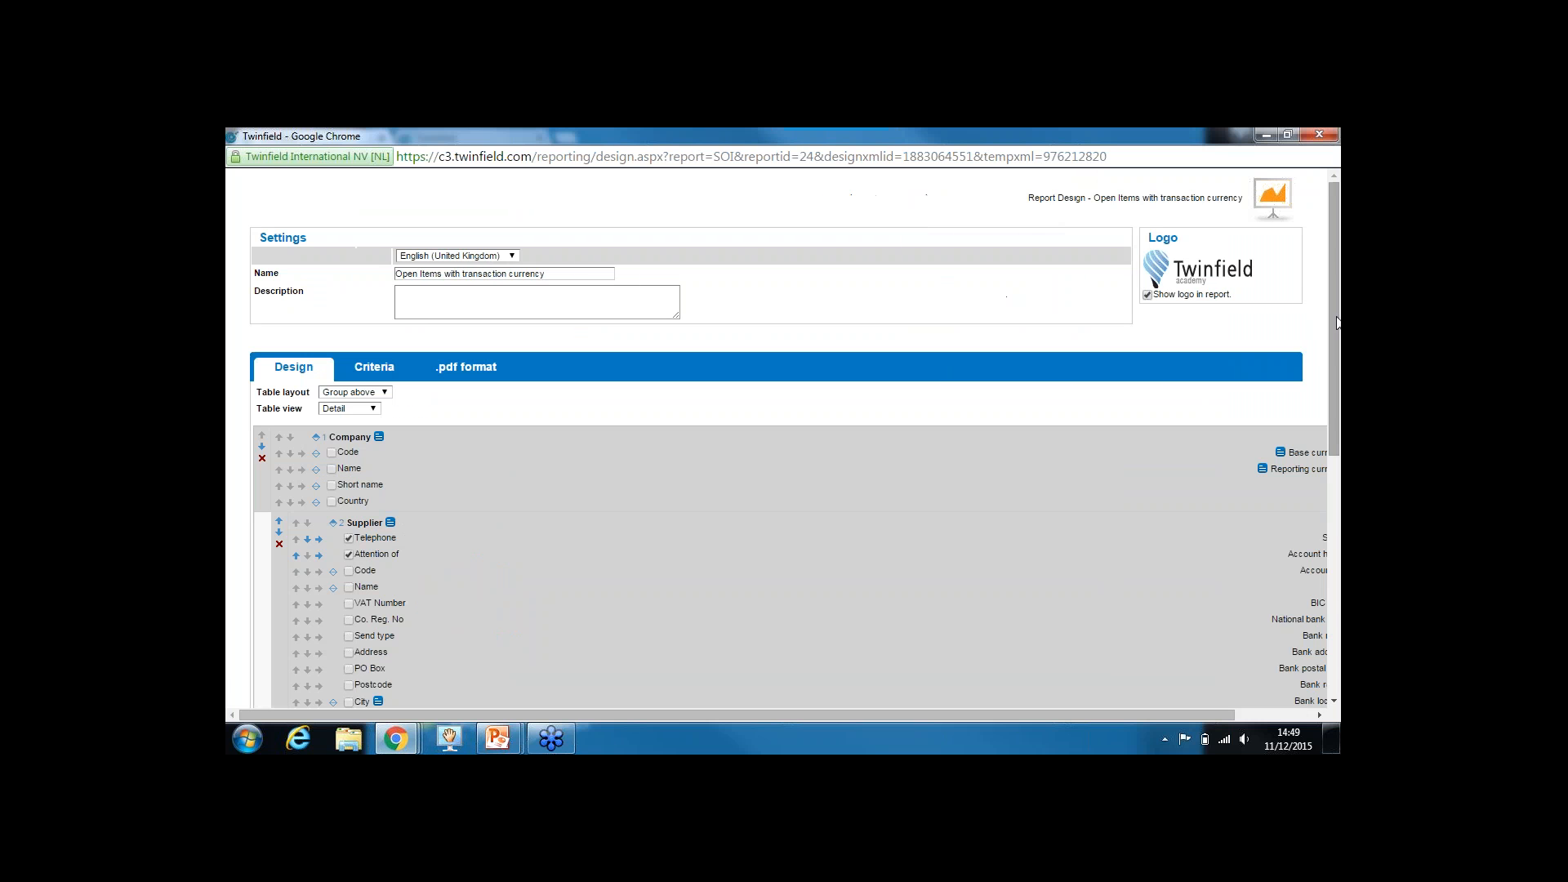
left_click_drag(1335, 322, 1335, 496)
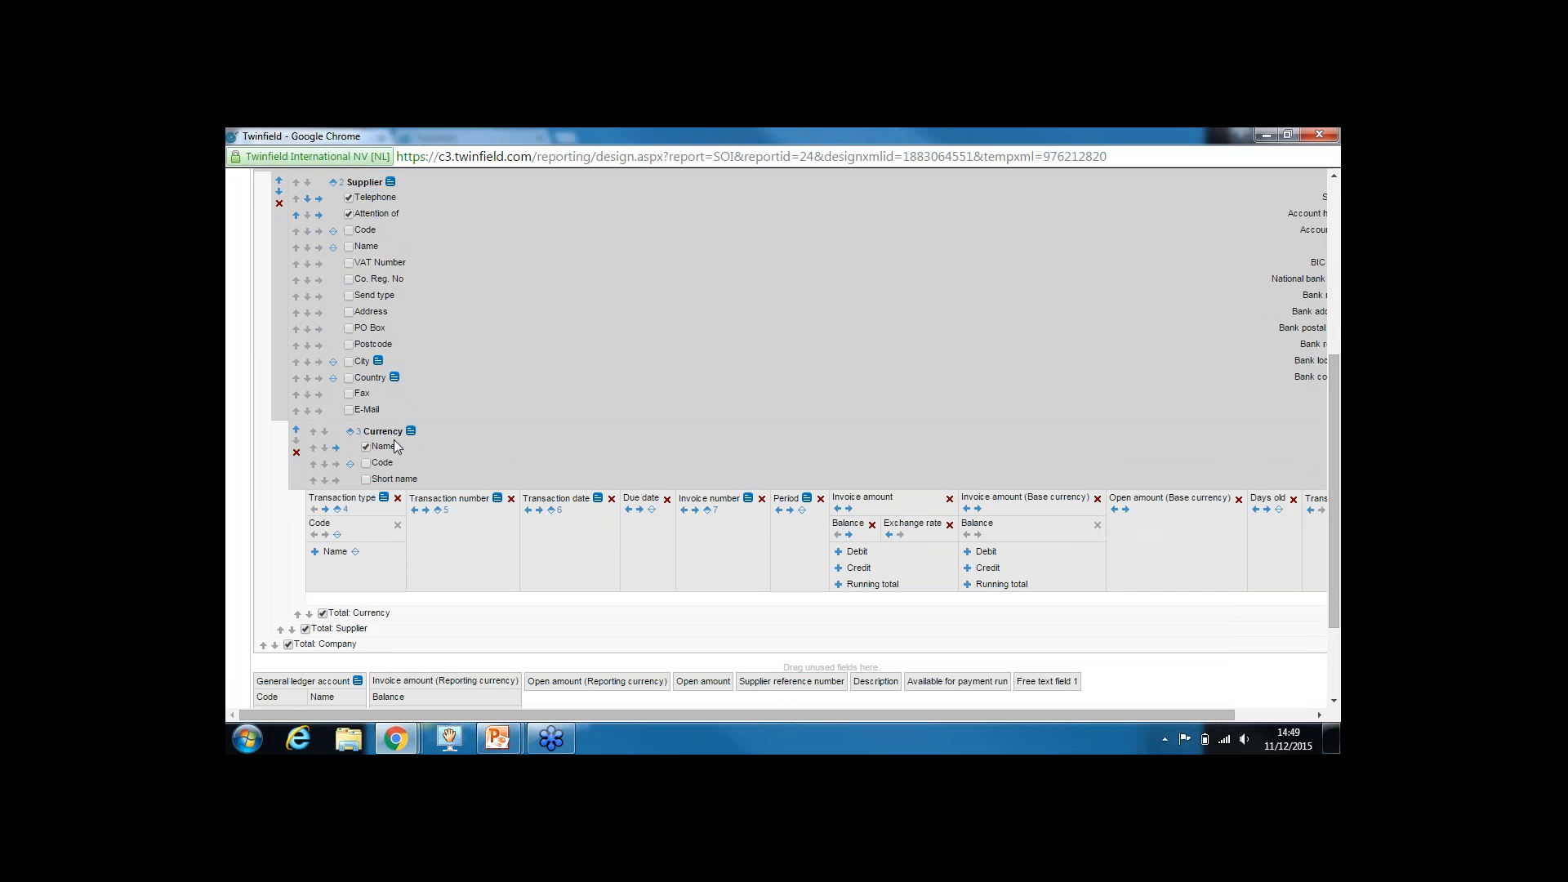
left_click(297, 432)
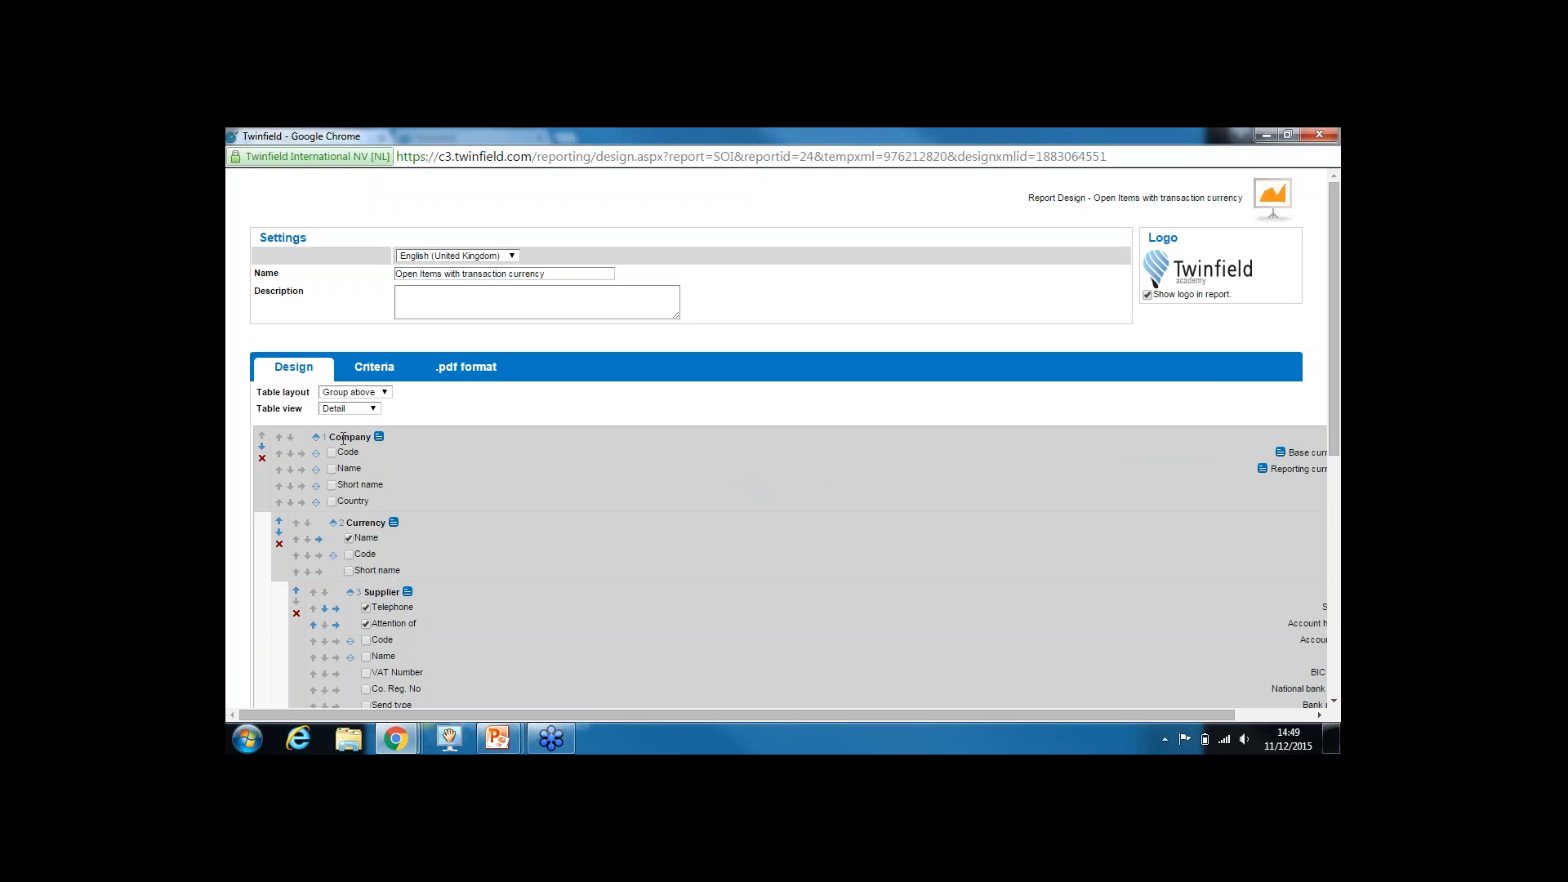
left_click_drag(335, 439, 364, 439)
left_click_drag(1330, 370, 1333, 639)
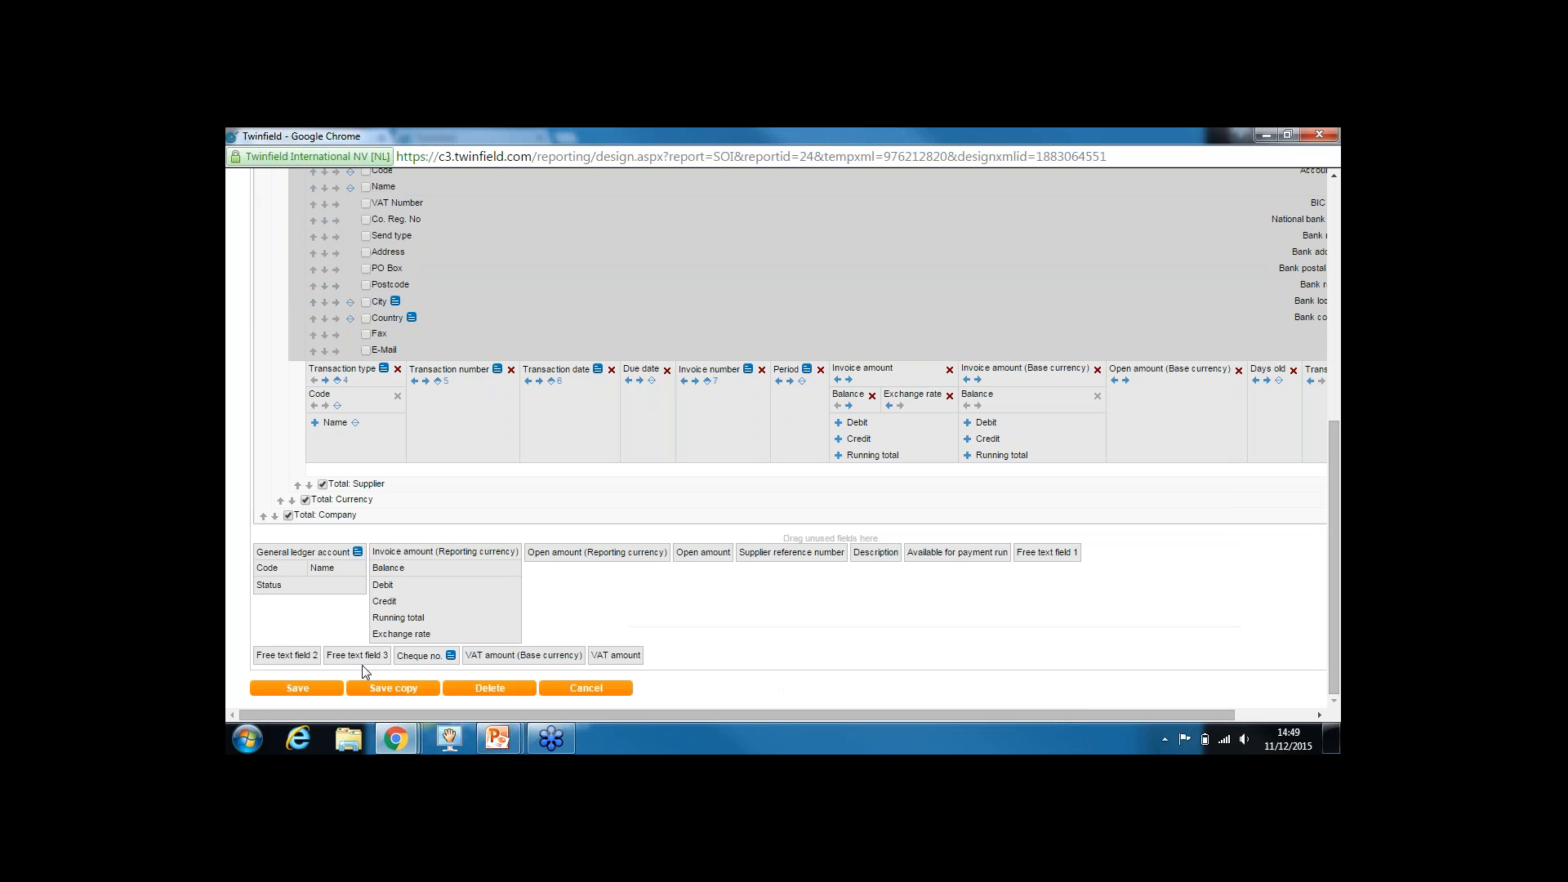
left_click(299, 689)
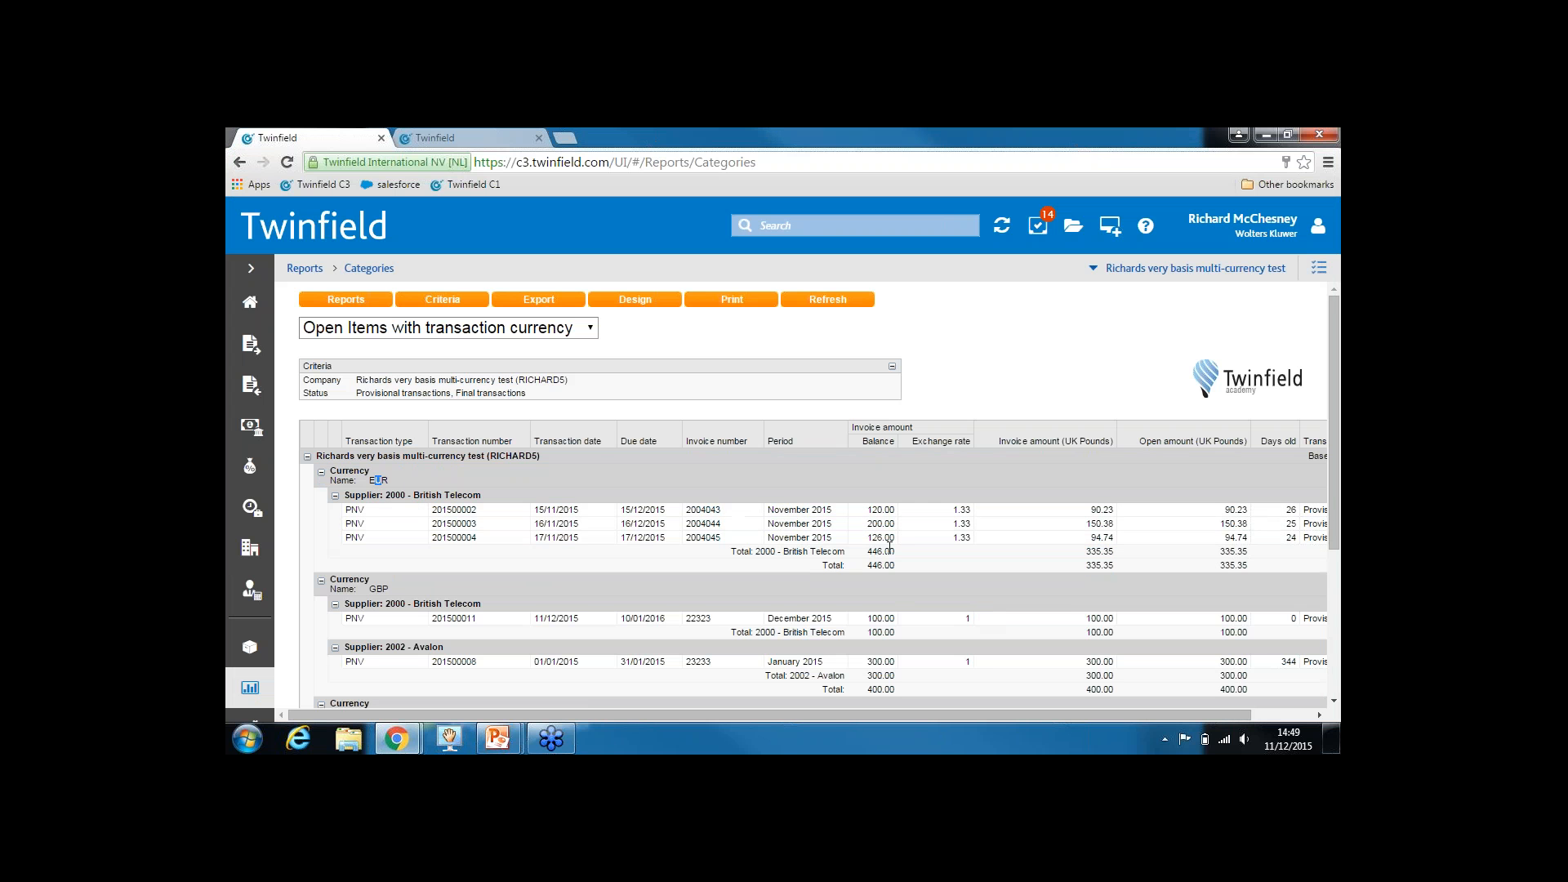
left_click_drag(1333, 445, 1329, 572)
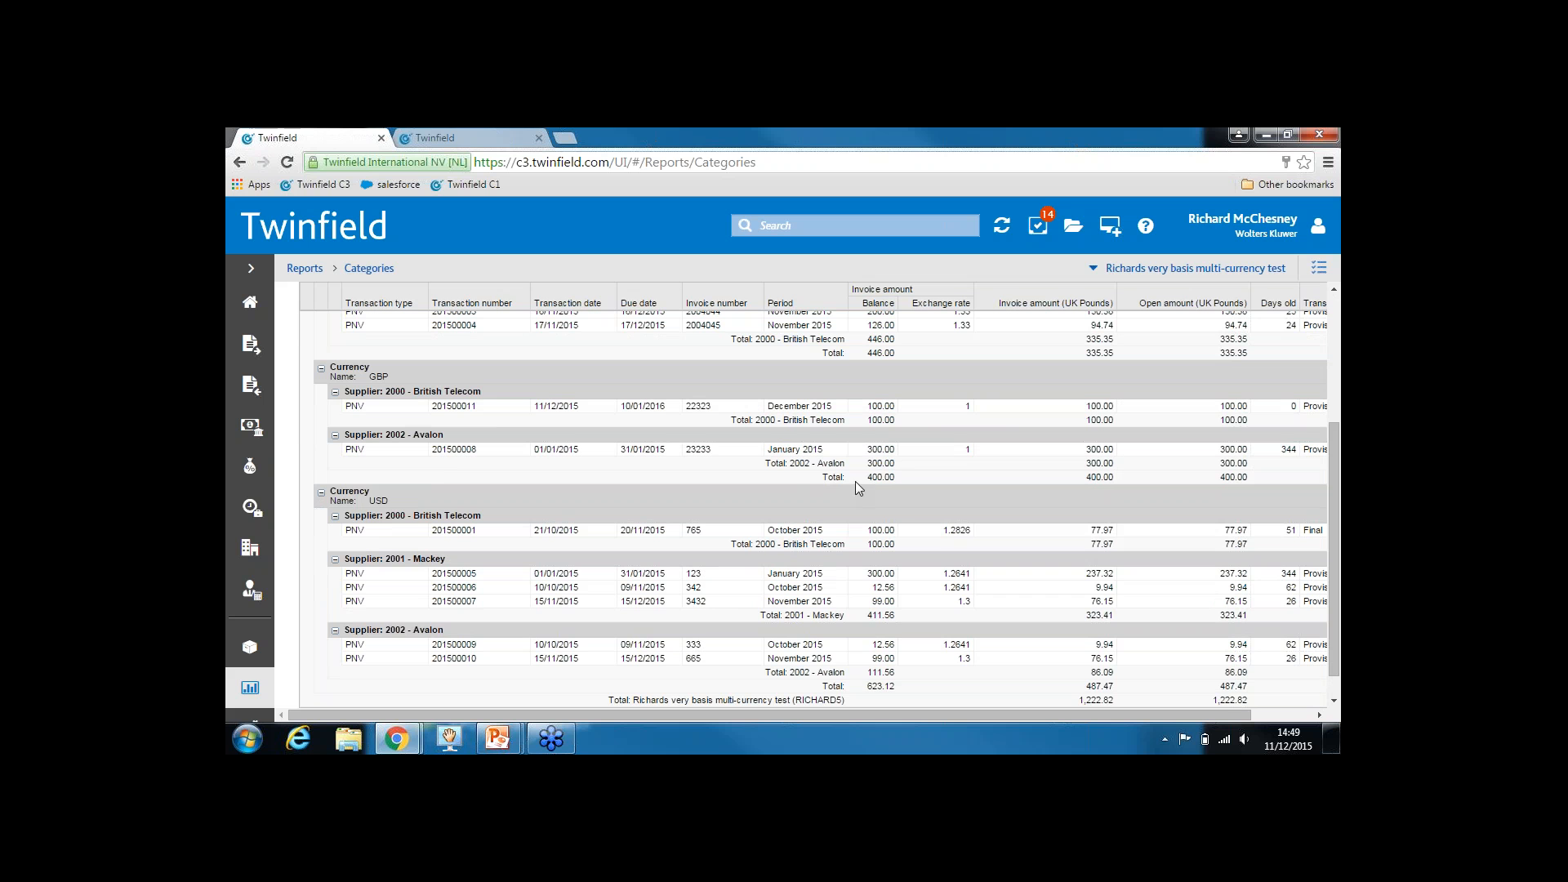
left_click_drag(863, 478, 892, 478)
scroll(948, 687, "down", 1)
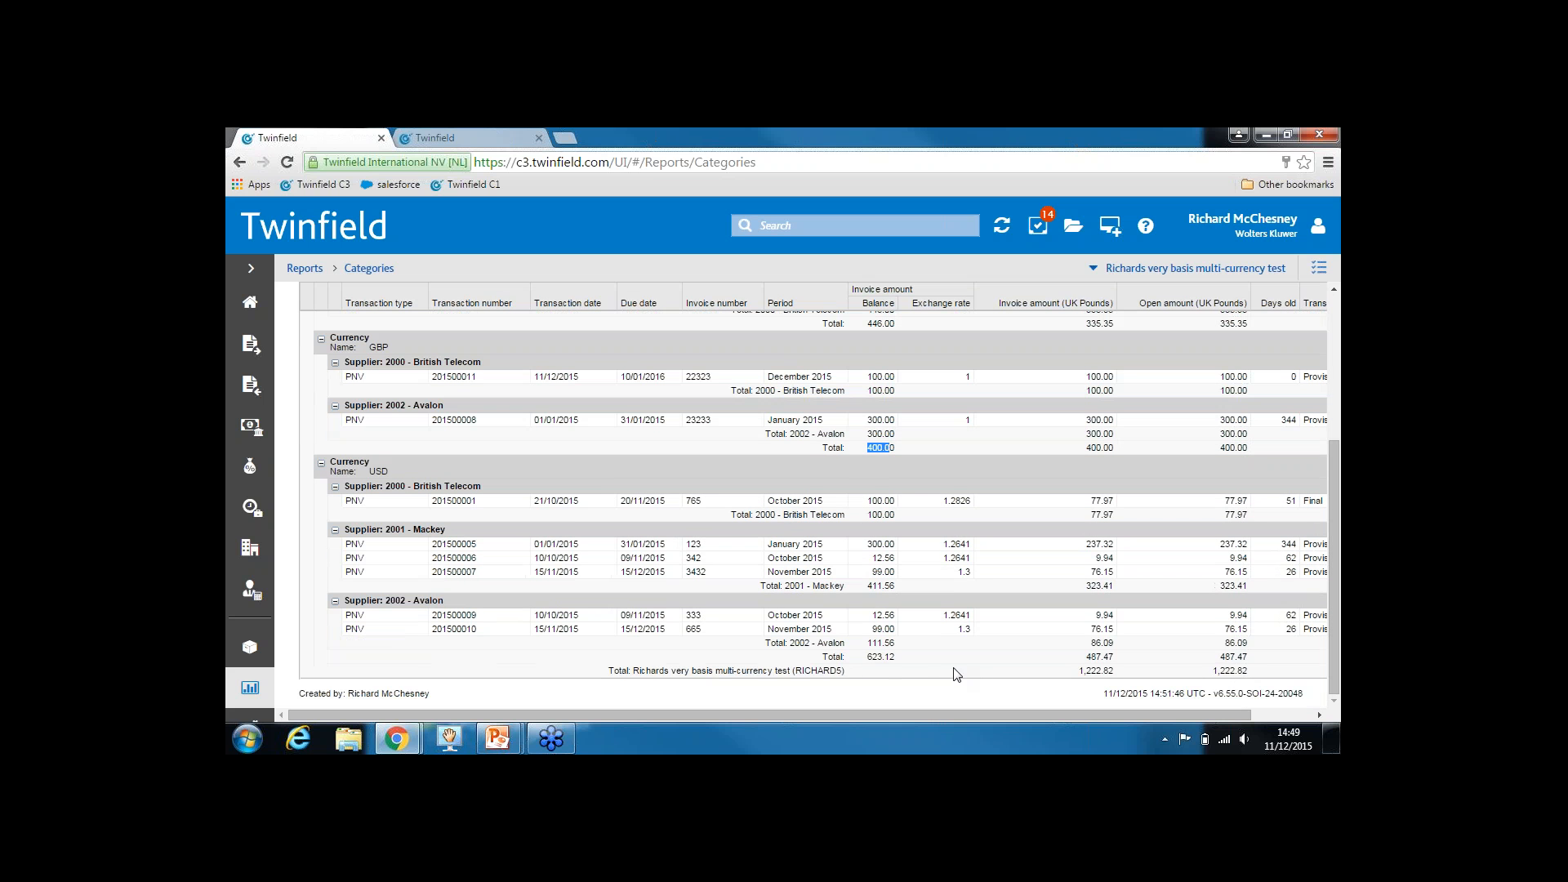
left_click(866, 678)
left_click_drag(1111, 672, 1083, 671)
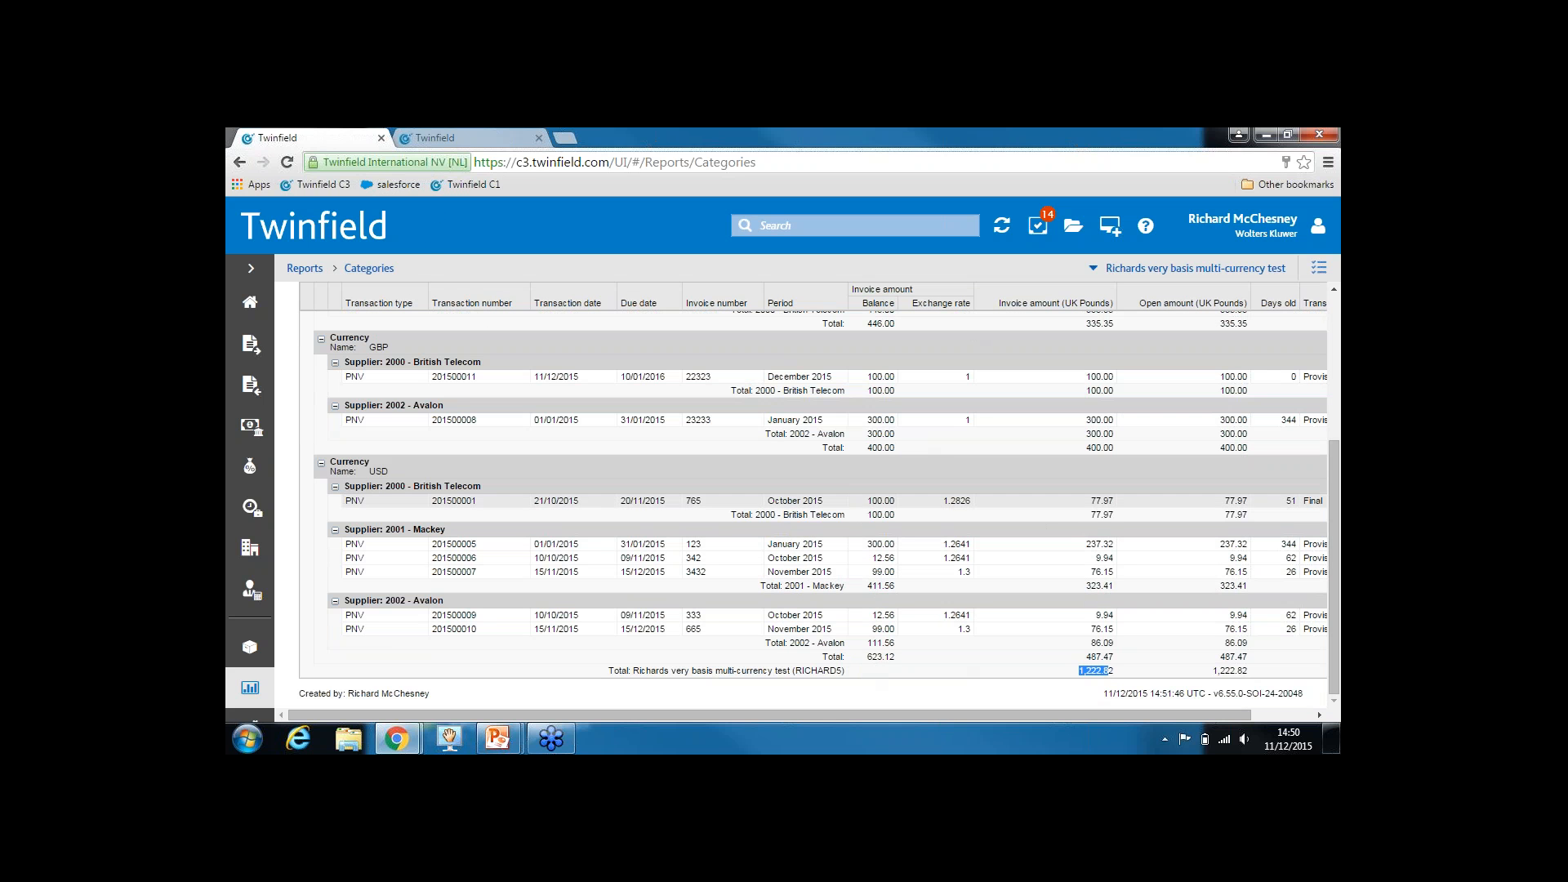
left_click(249, 690)
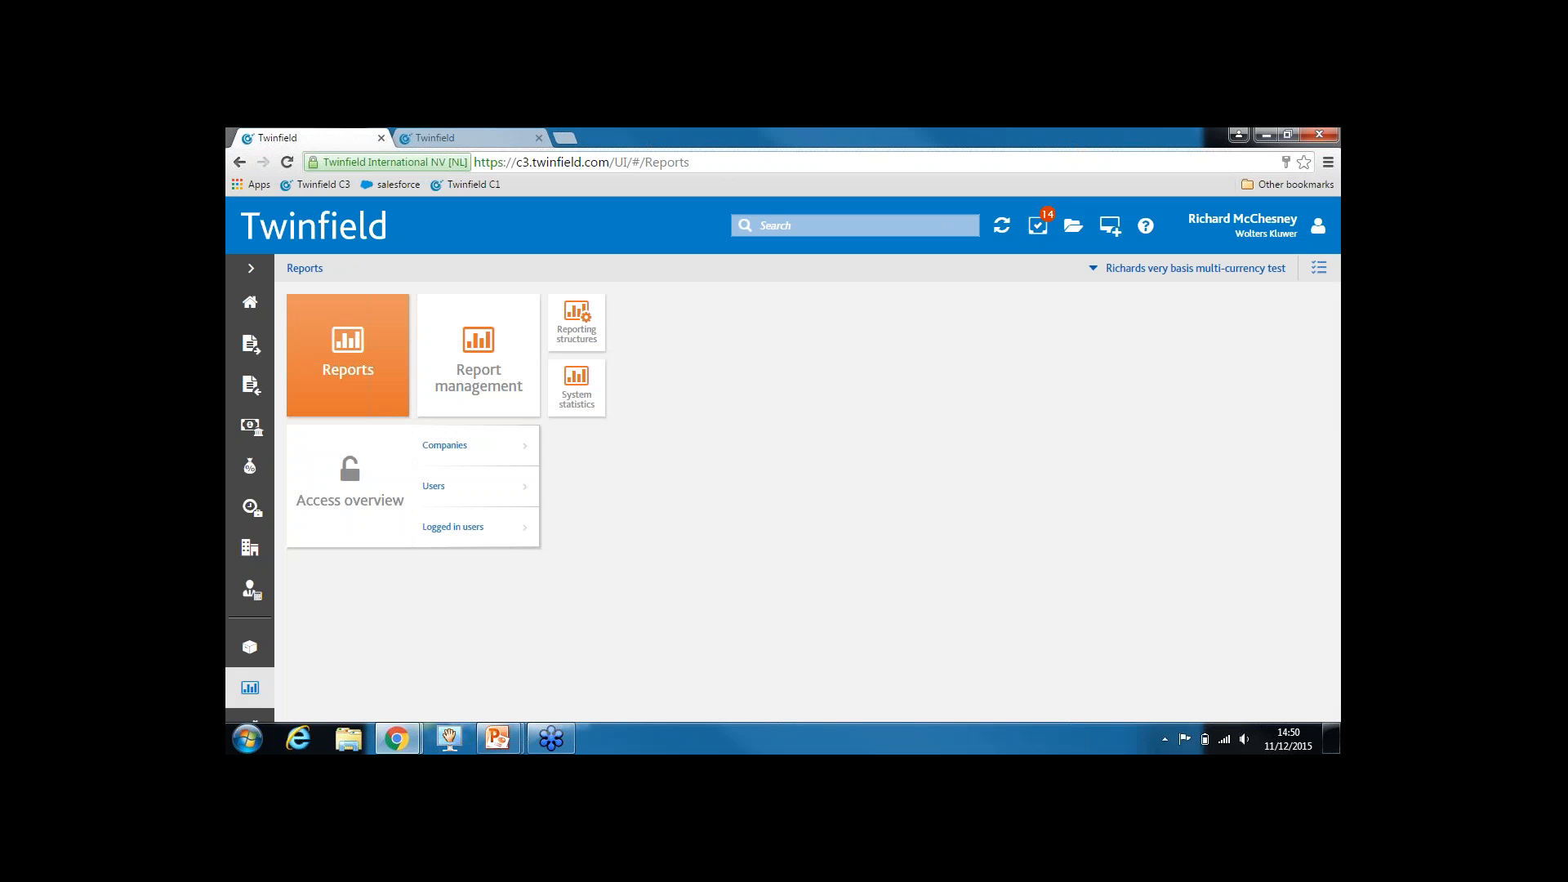
In Report management, open access rights for the Open Items with transaction currency report
left_click(479, 348)
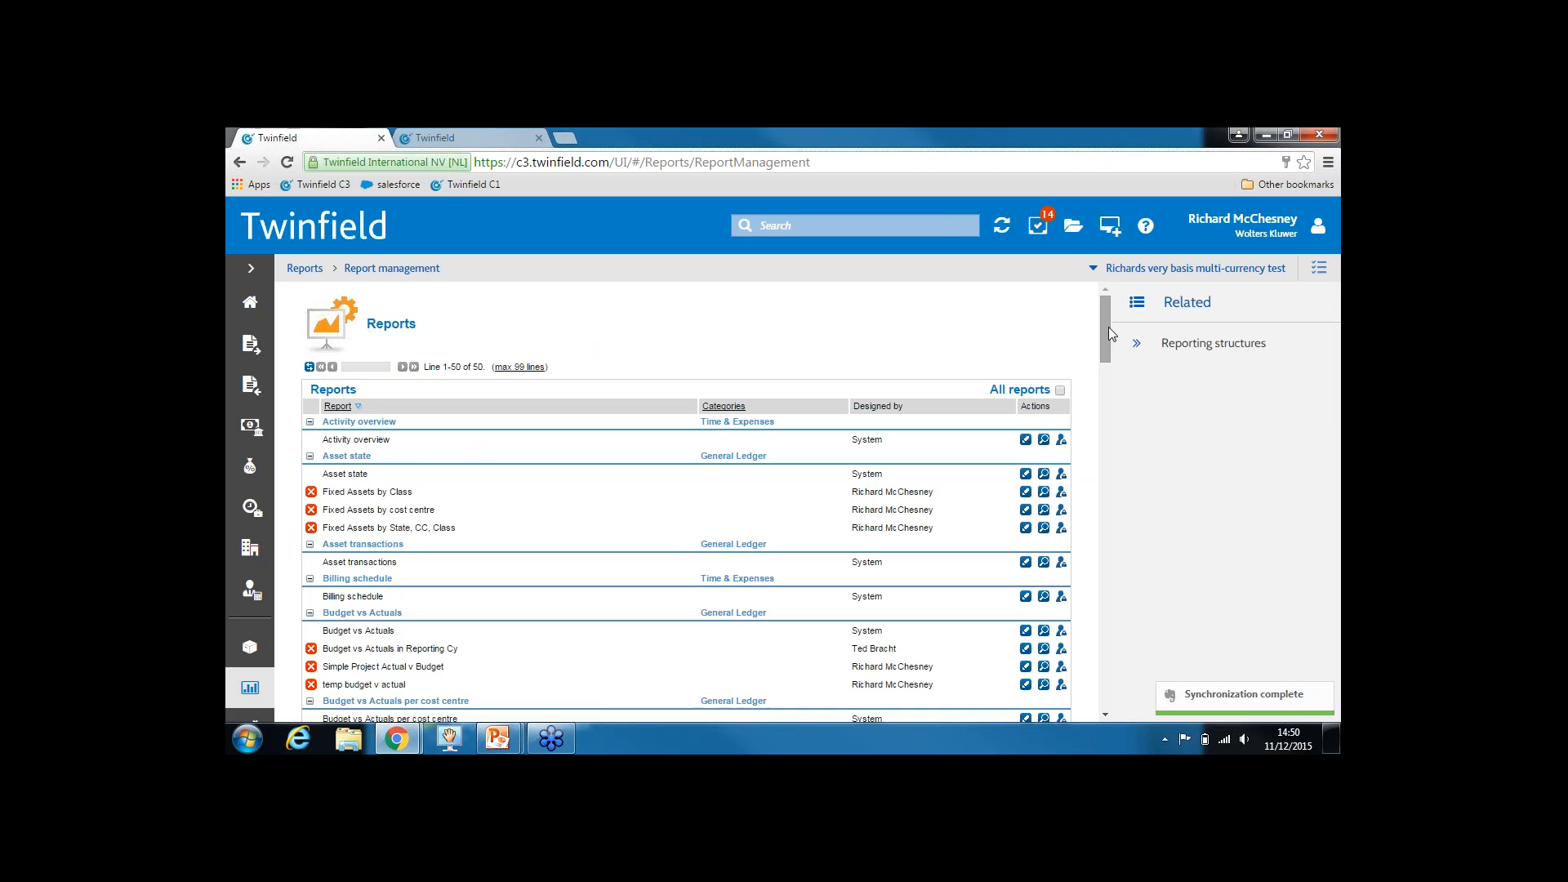
scroll(1108, 335, "down", 1)
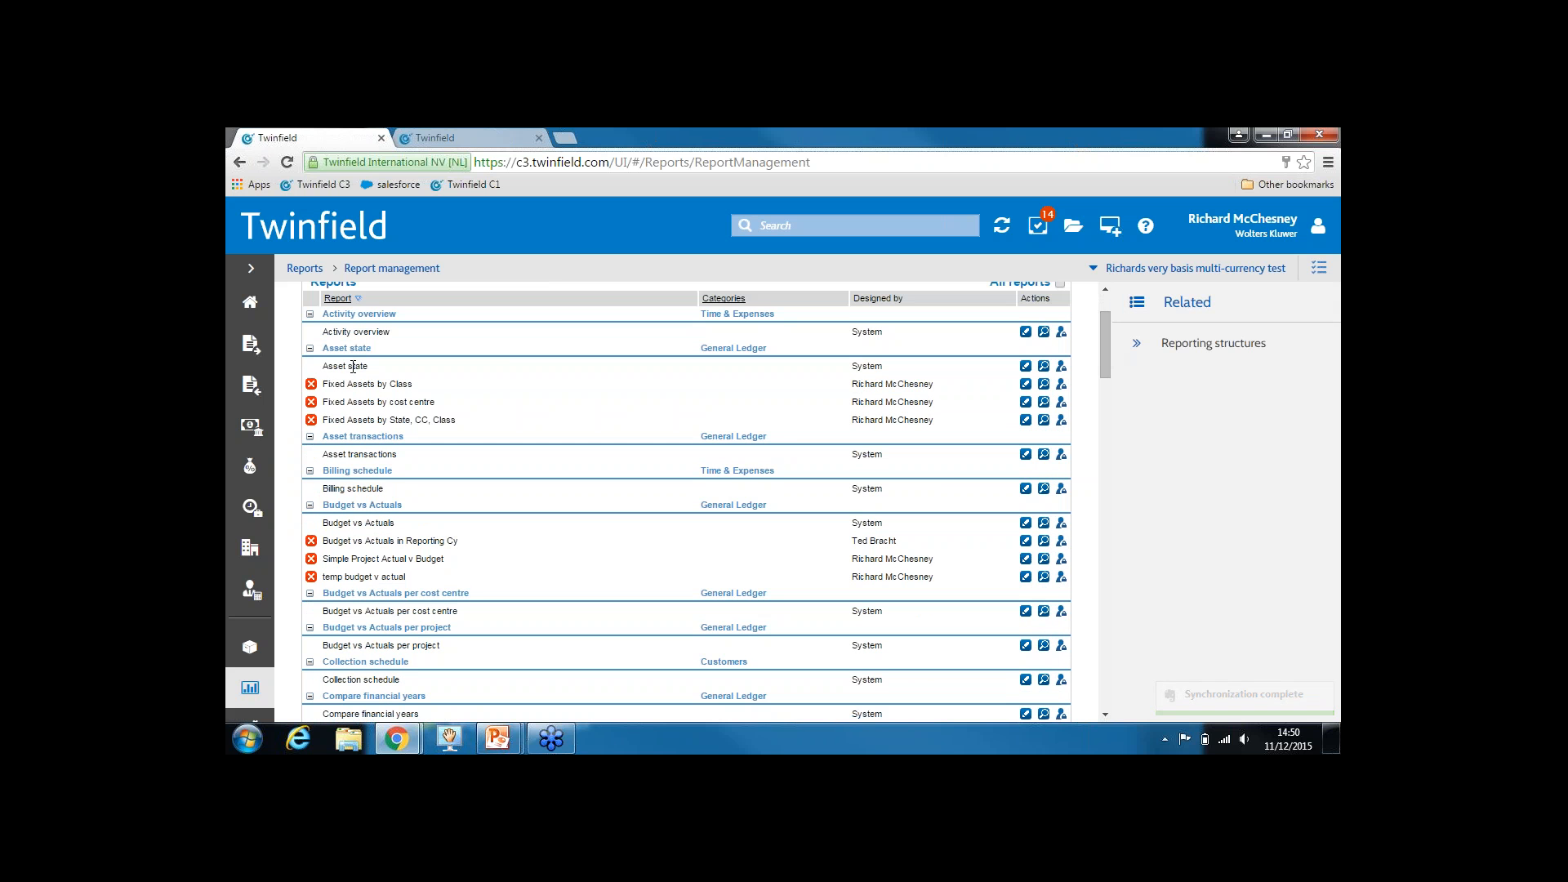
left_click_drag(379, 527, 328, 523)
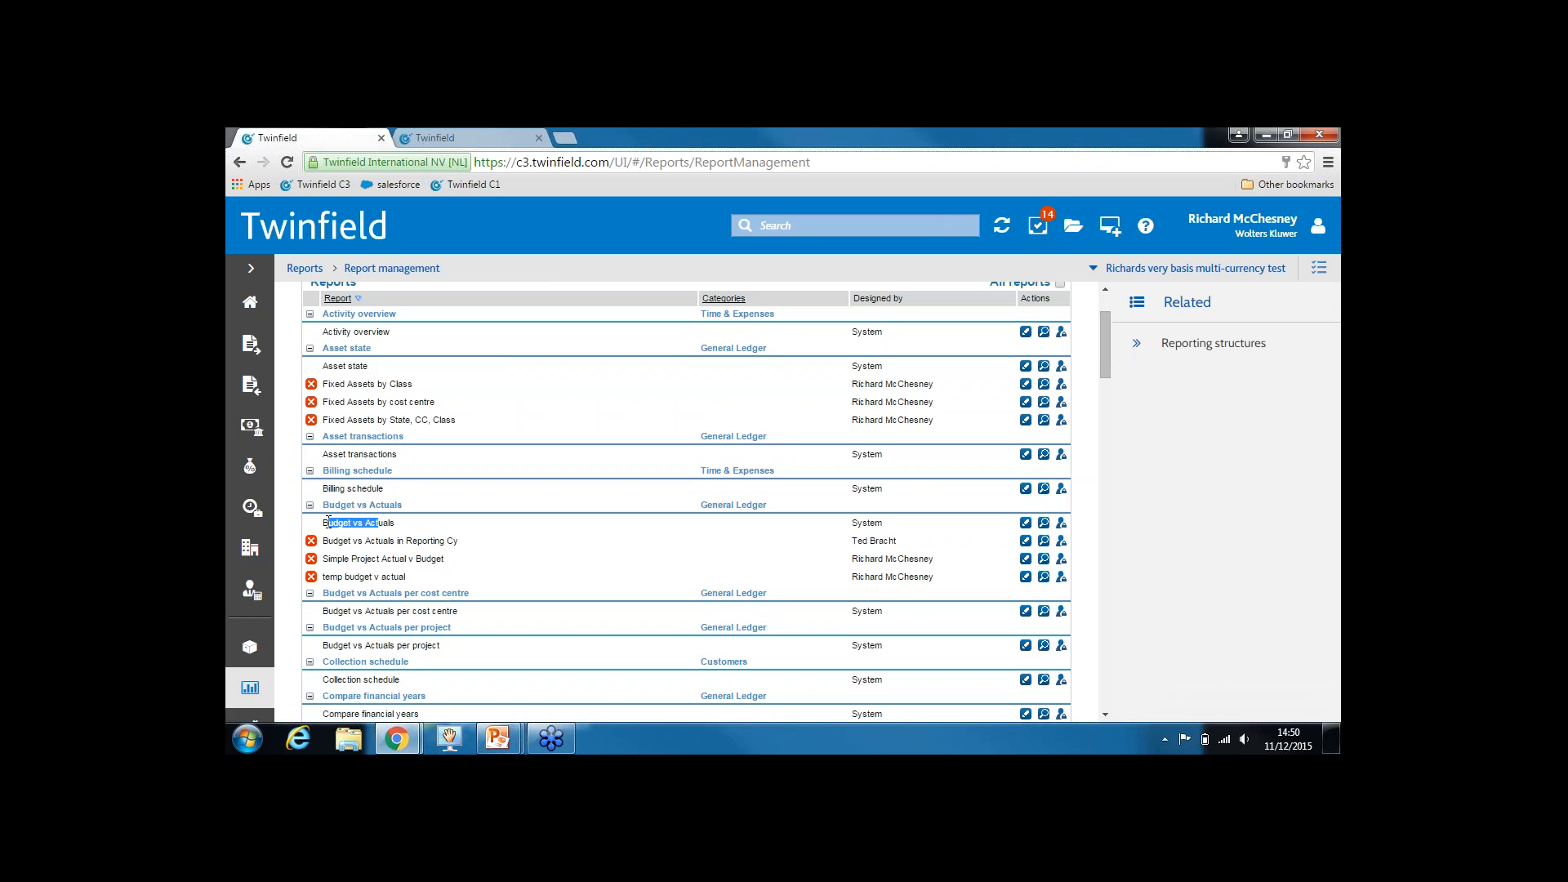
left_click_drag(1110, 351, 1116, 641)
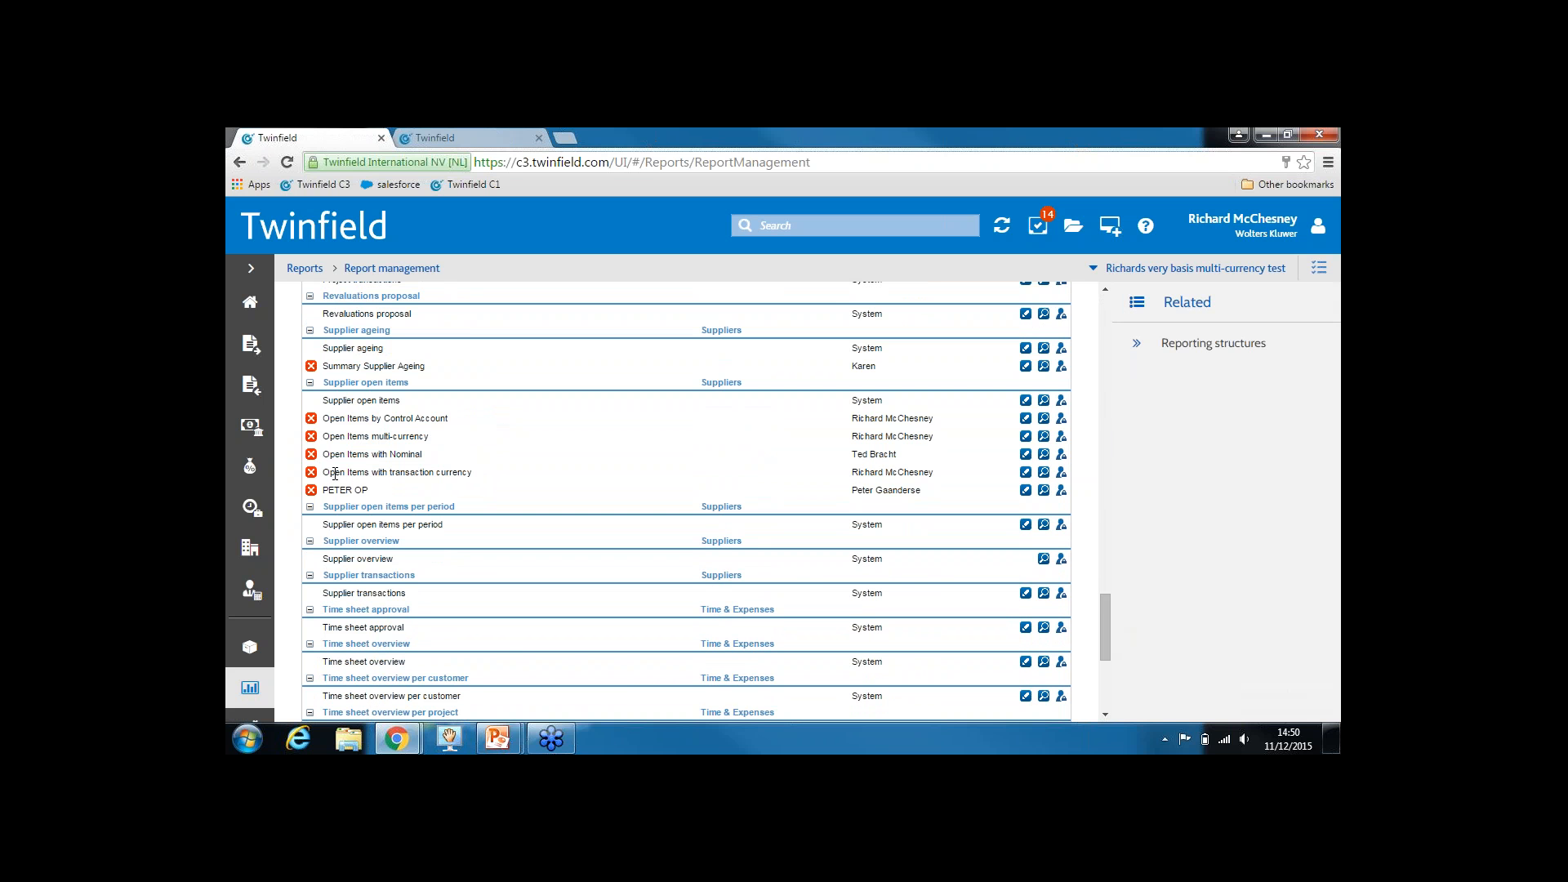
left_click_drag(335, 474, 477, 478)
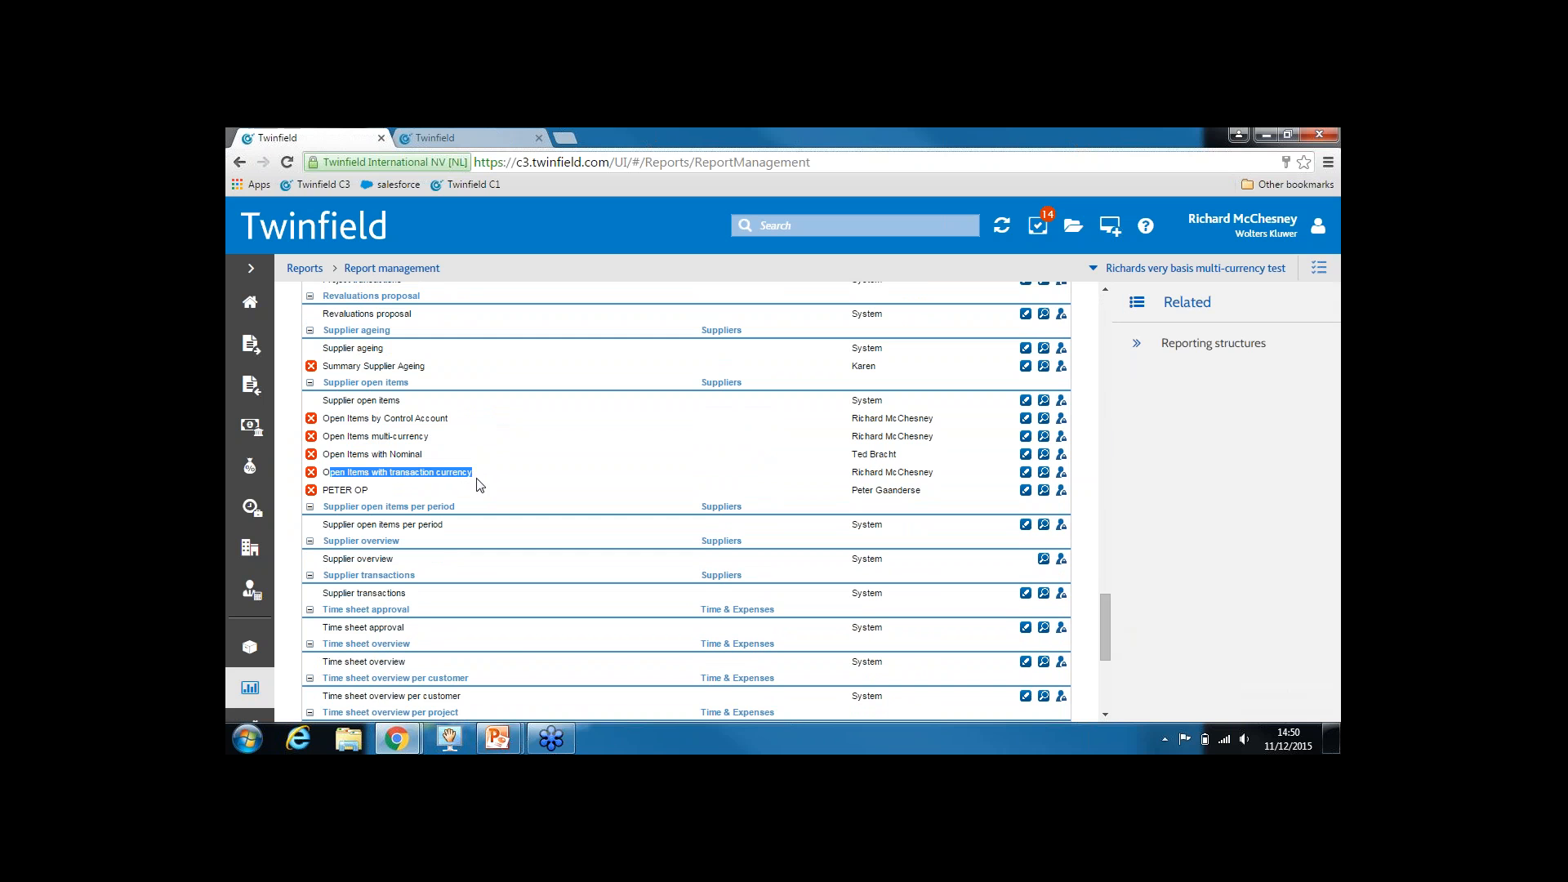
double_click(855, 474)
left_click_drag(902, 472, 941, 482)
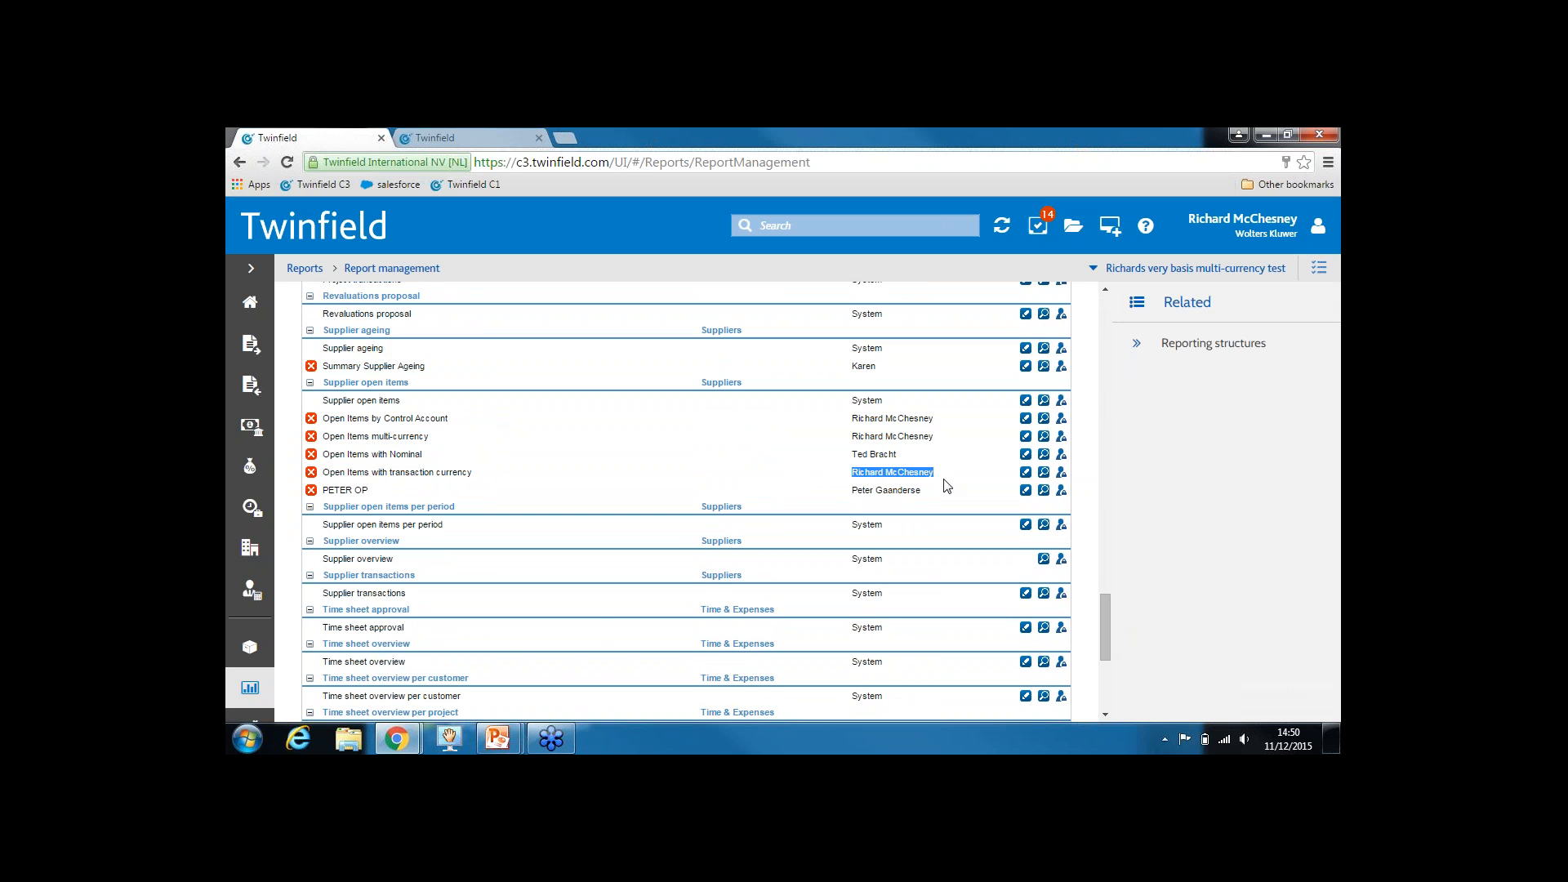
left_click(1062, 476)
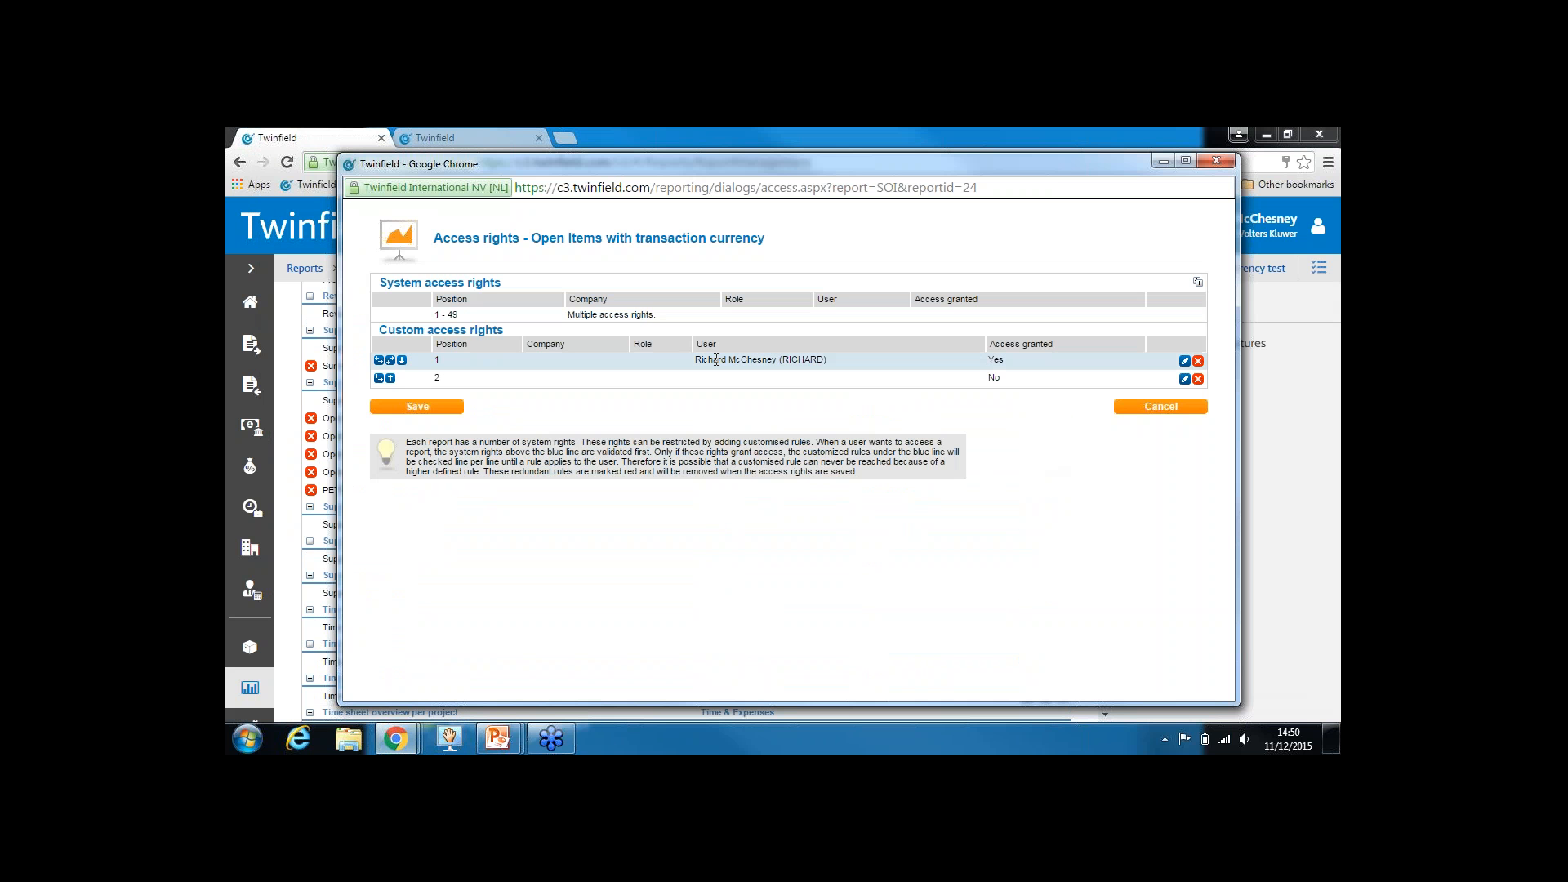
Review the existing user rule and the default No rule in the custom access rights
left_click_drag(713, 360, 817, 361)
left_click(985, 368)
left_click(1009, 385)
double_click(994, 378)
Add a rule below the user rule granting Yes for the multi-currency test company
left_click(391, 362)
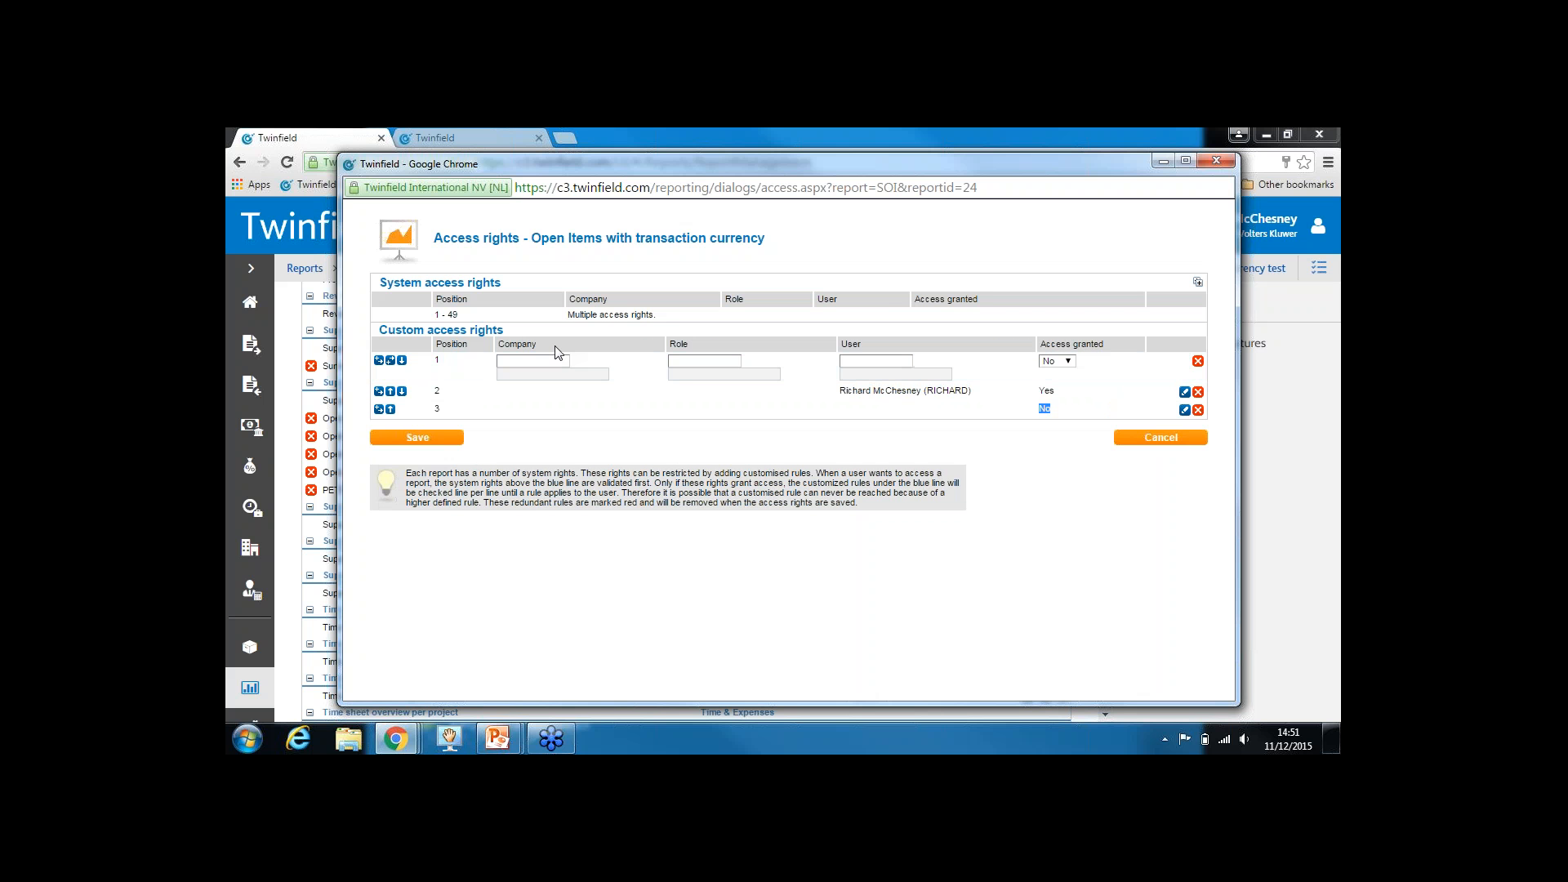
left_click(402, 360)
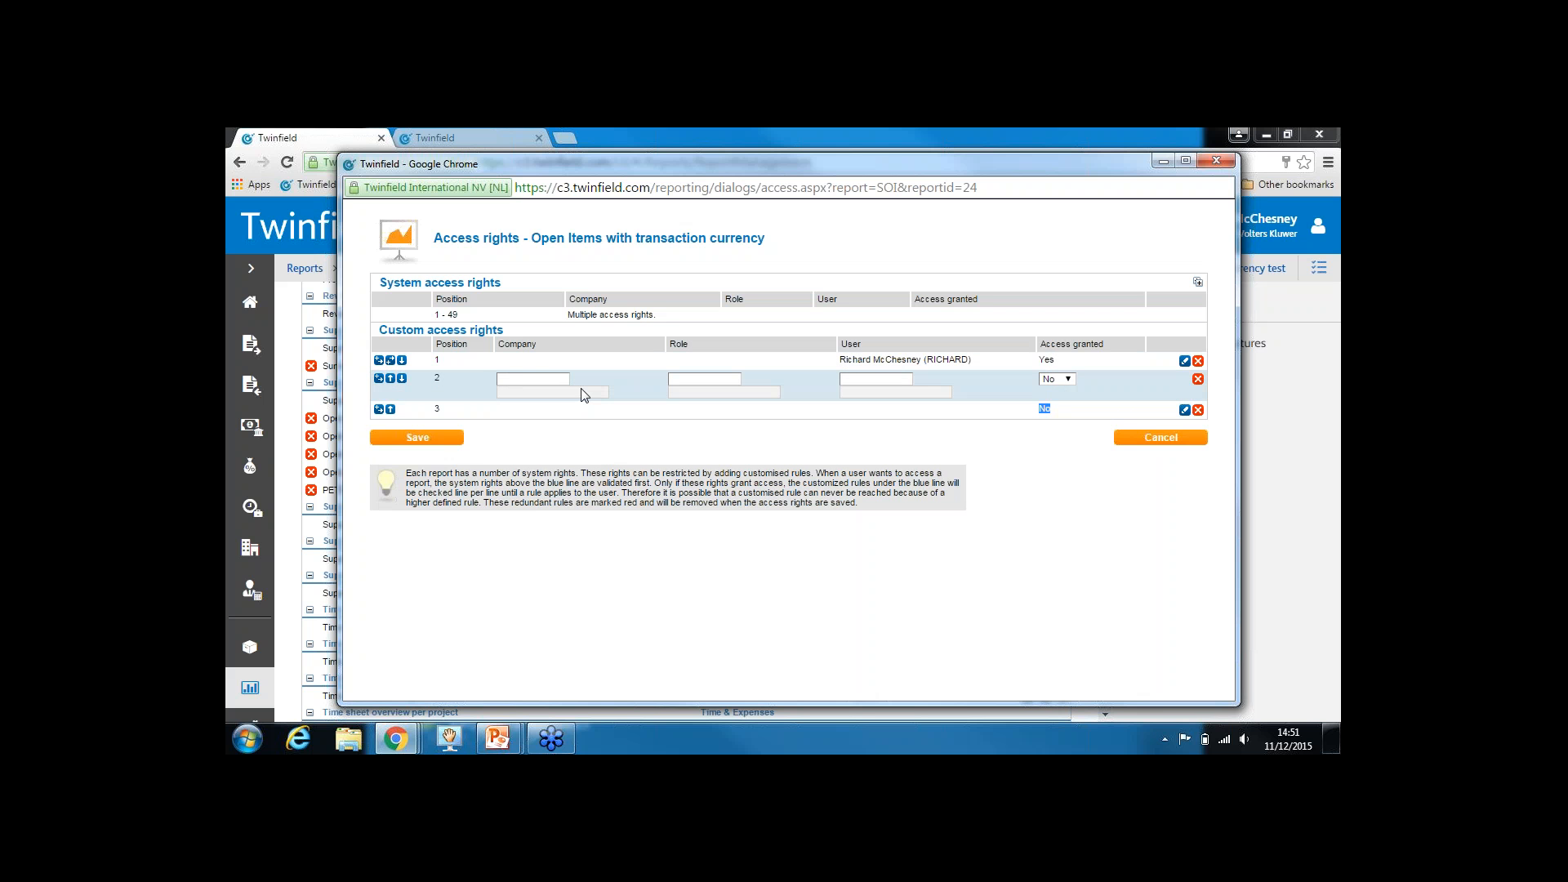
left_click(549, 380)
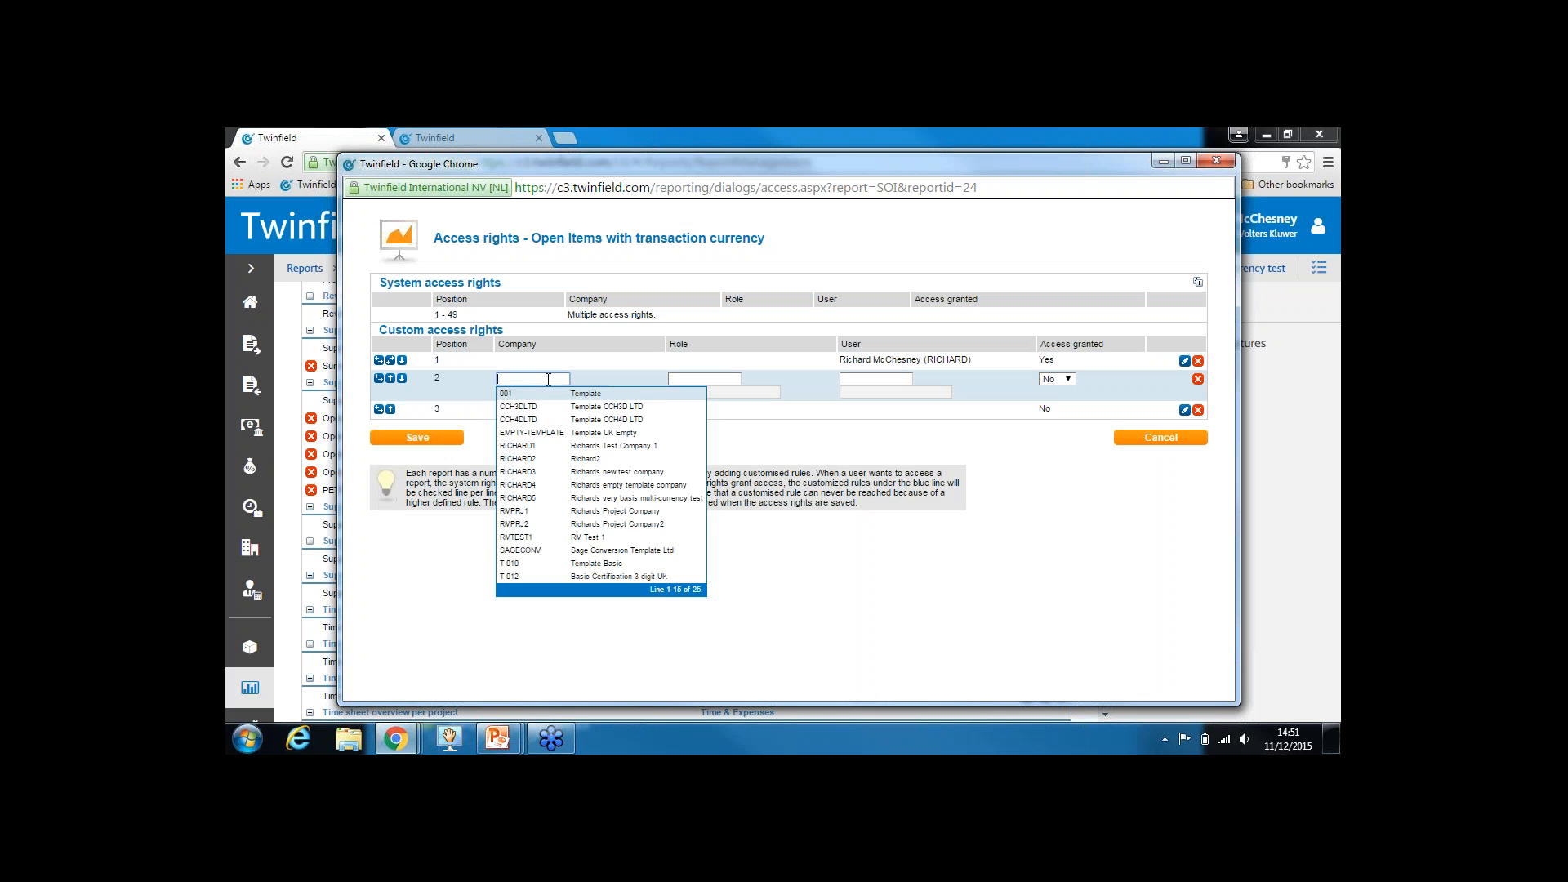
left_click(602, 498)
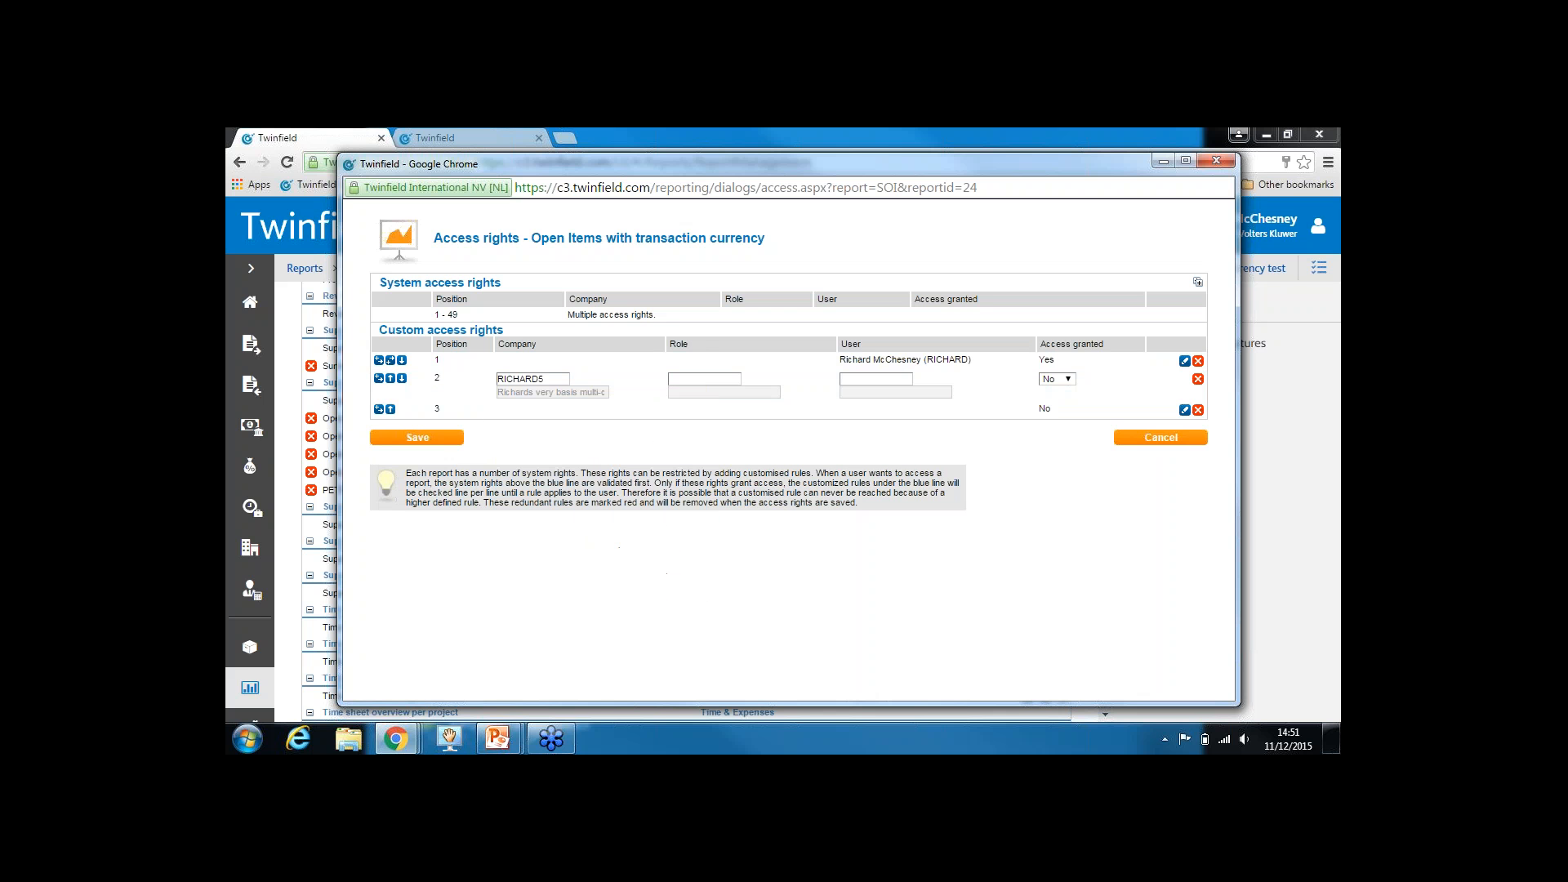
left_click(1060, 379)
left_click(1051, 404)
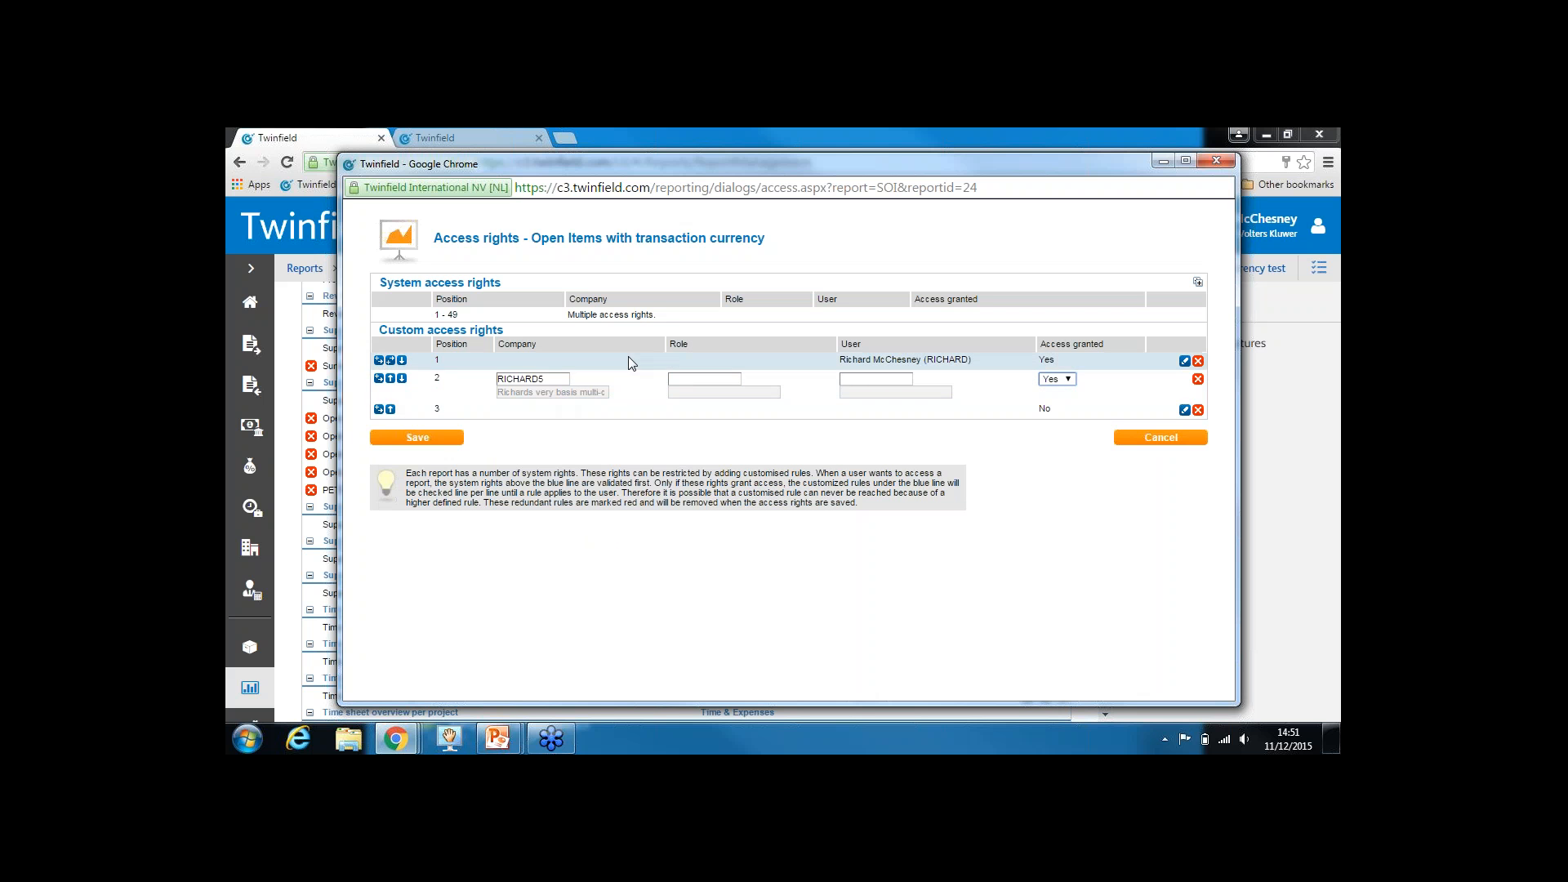
Compare the new company rule with the user rule and insert another blank rule
left_click_drag(845, 360, 975, 361)
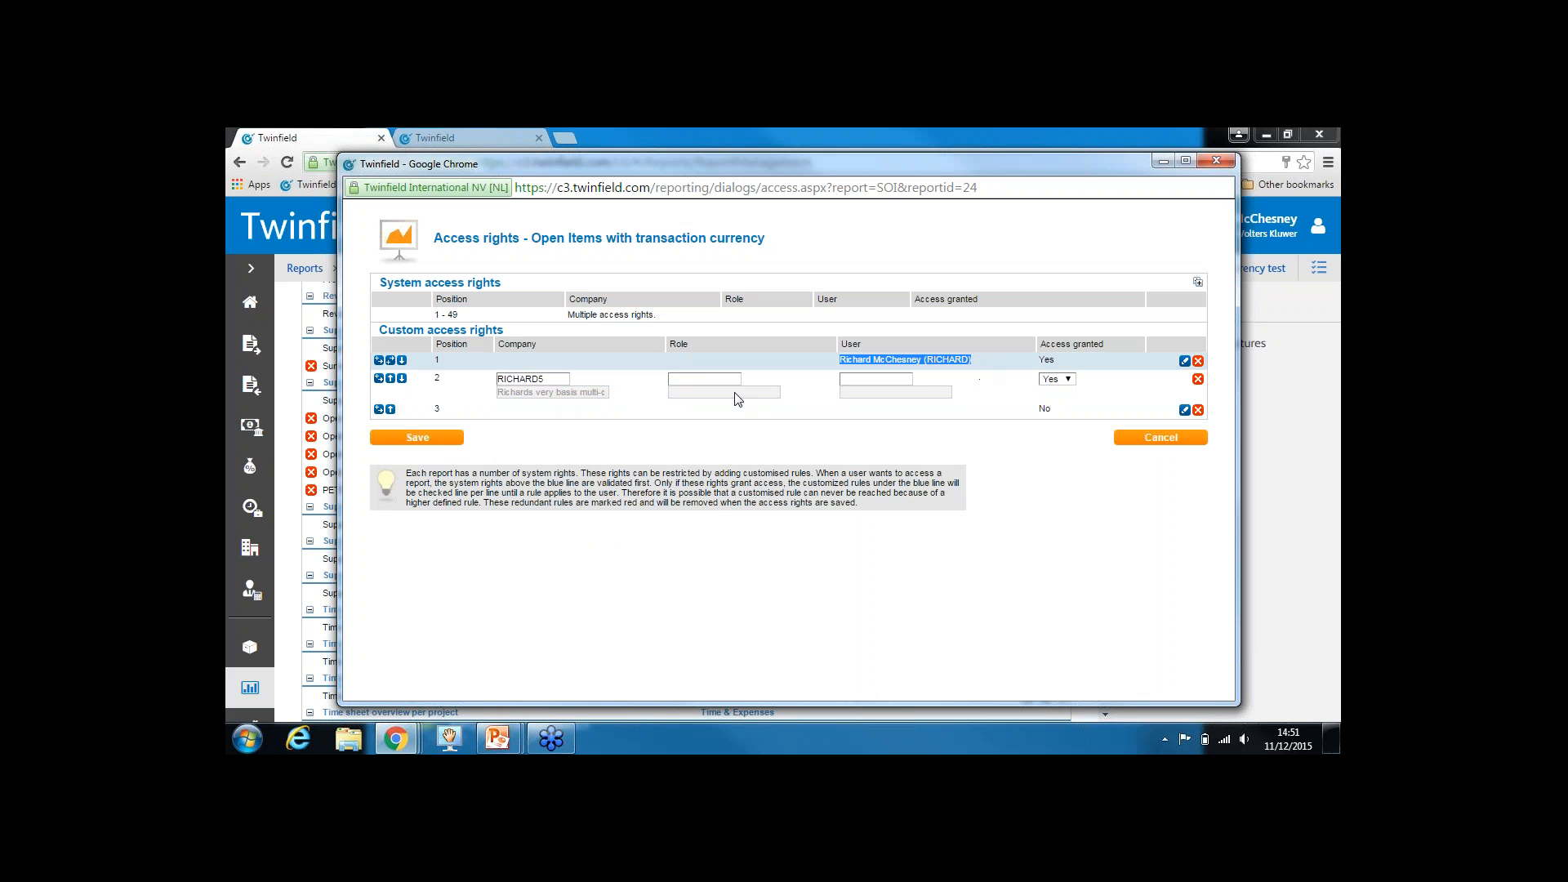
left_click_drag(552, 379, 484, 383)
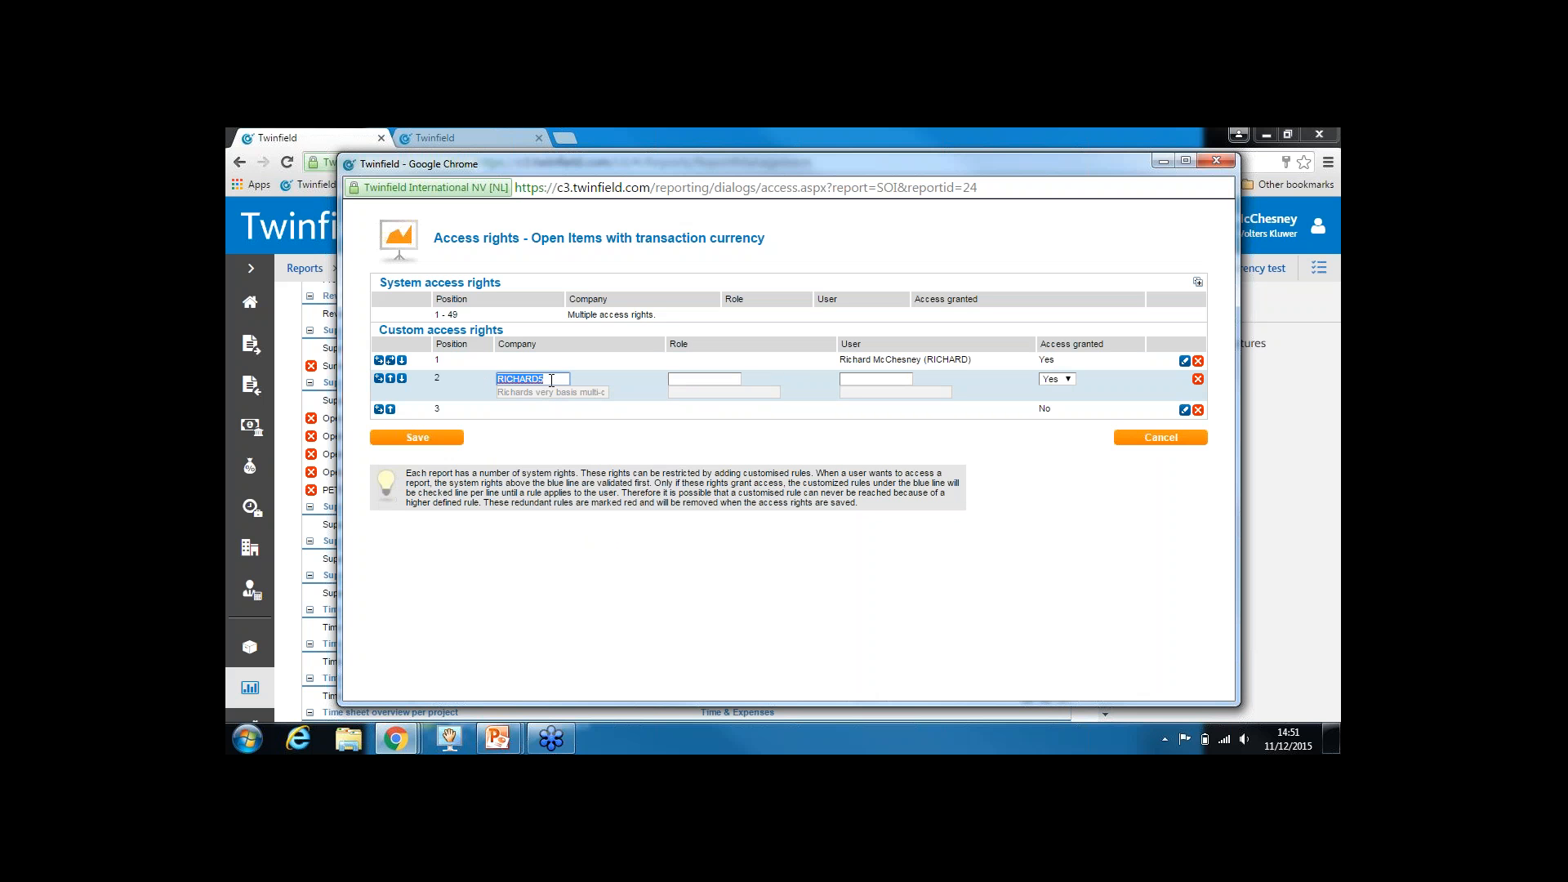
left_click(389, 362)
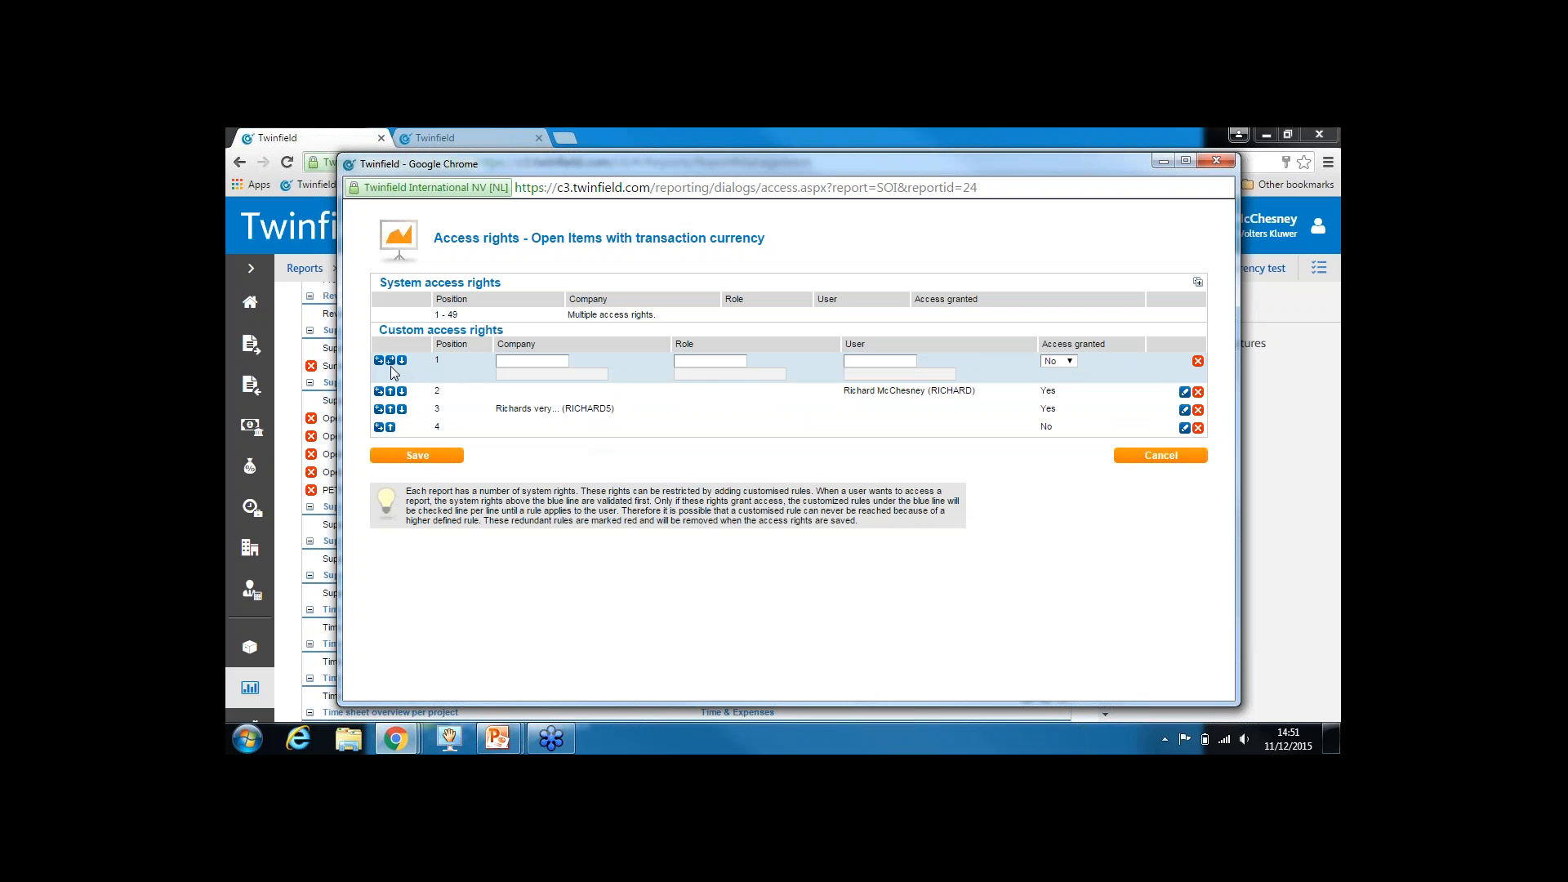
Make the second rule grant a specific user Yes access, then add another blank rule
left_click(401, 362)
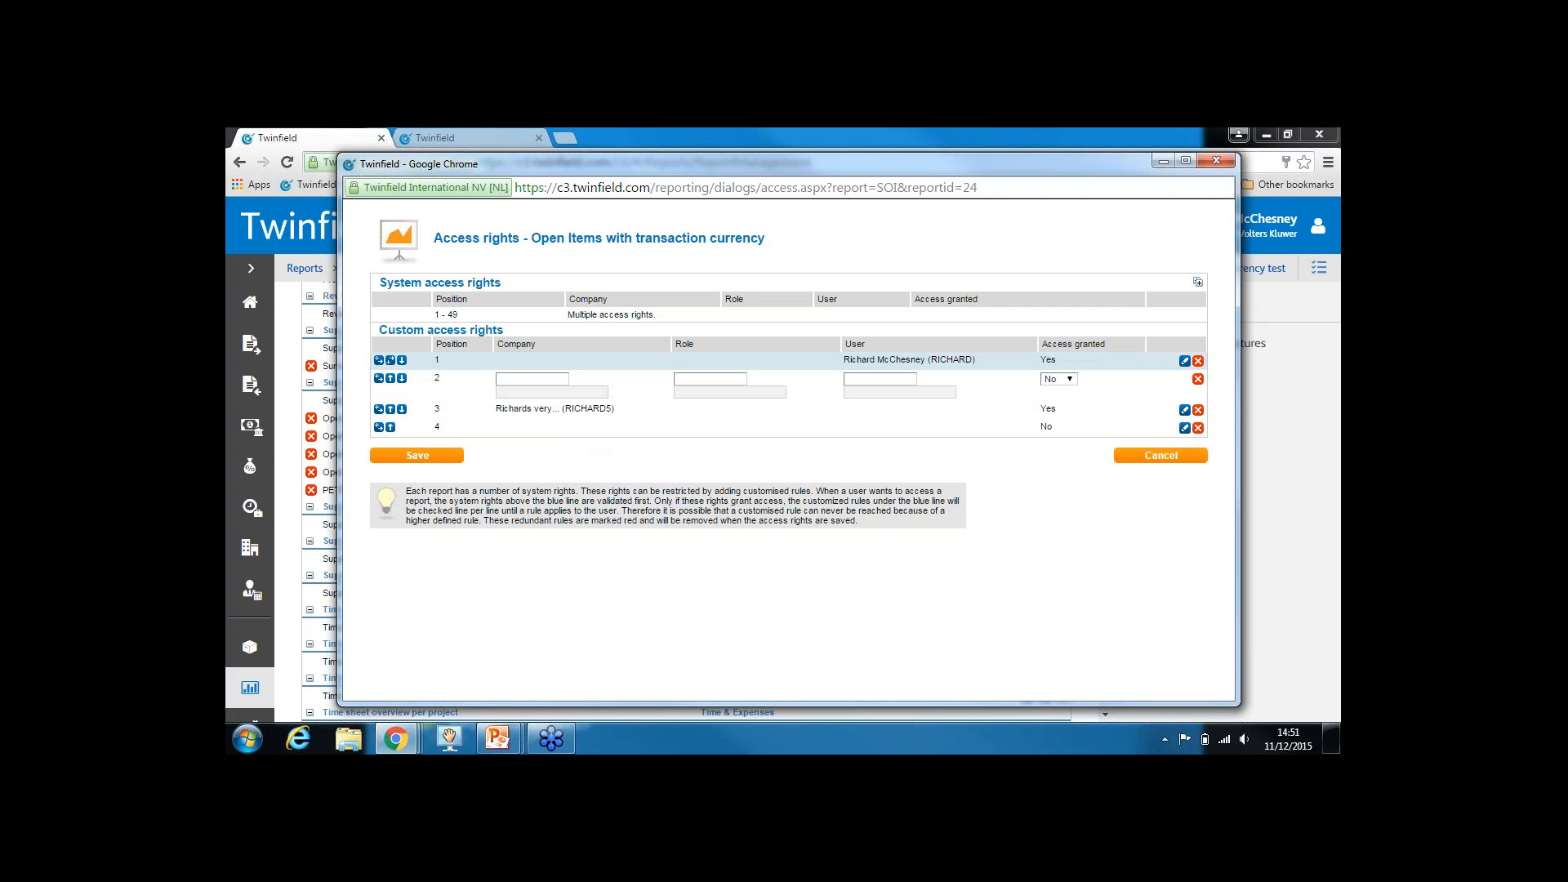
left_click(702, 382)
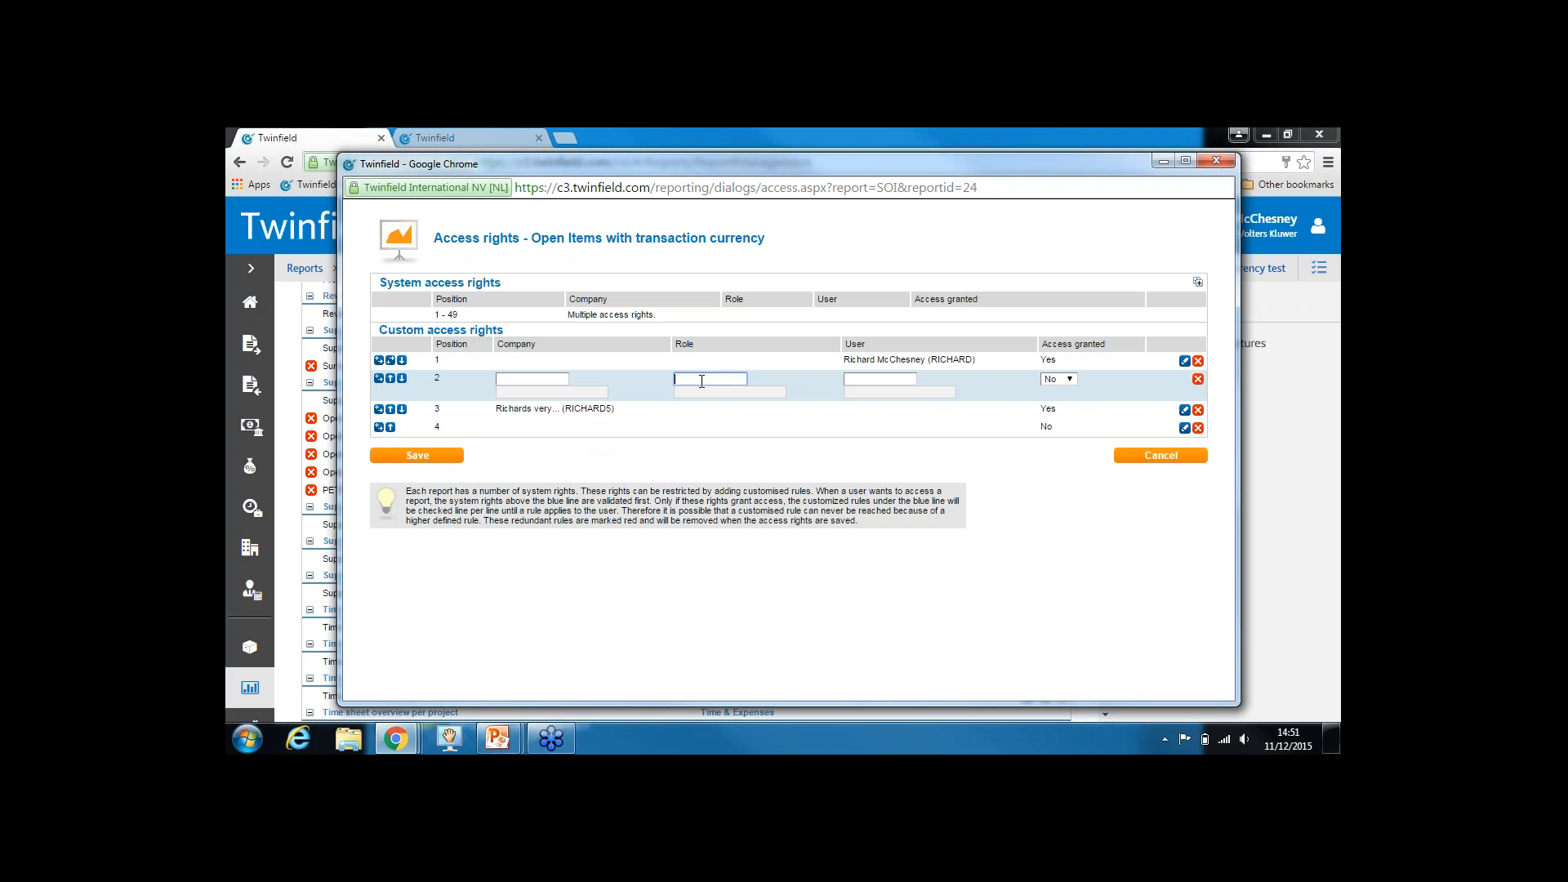
left_click(855, 380)
type("ted")
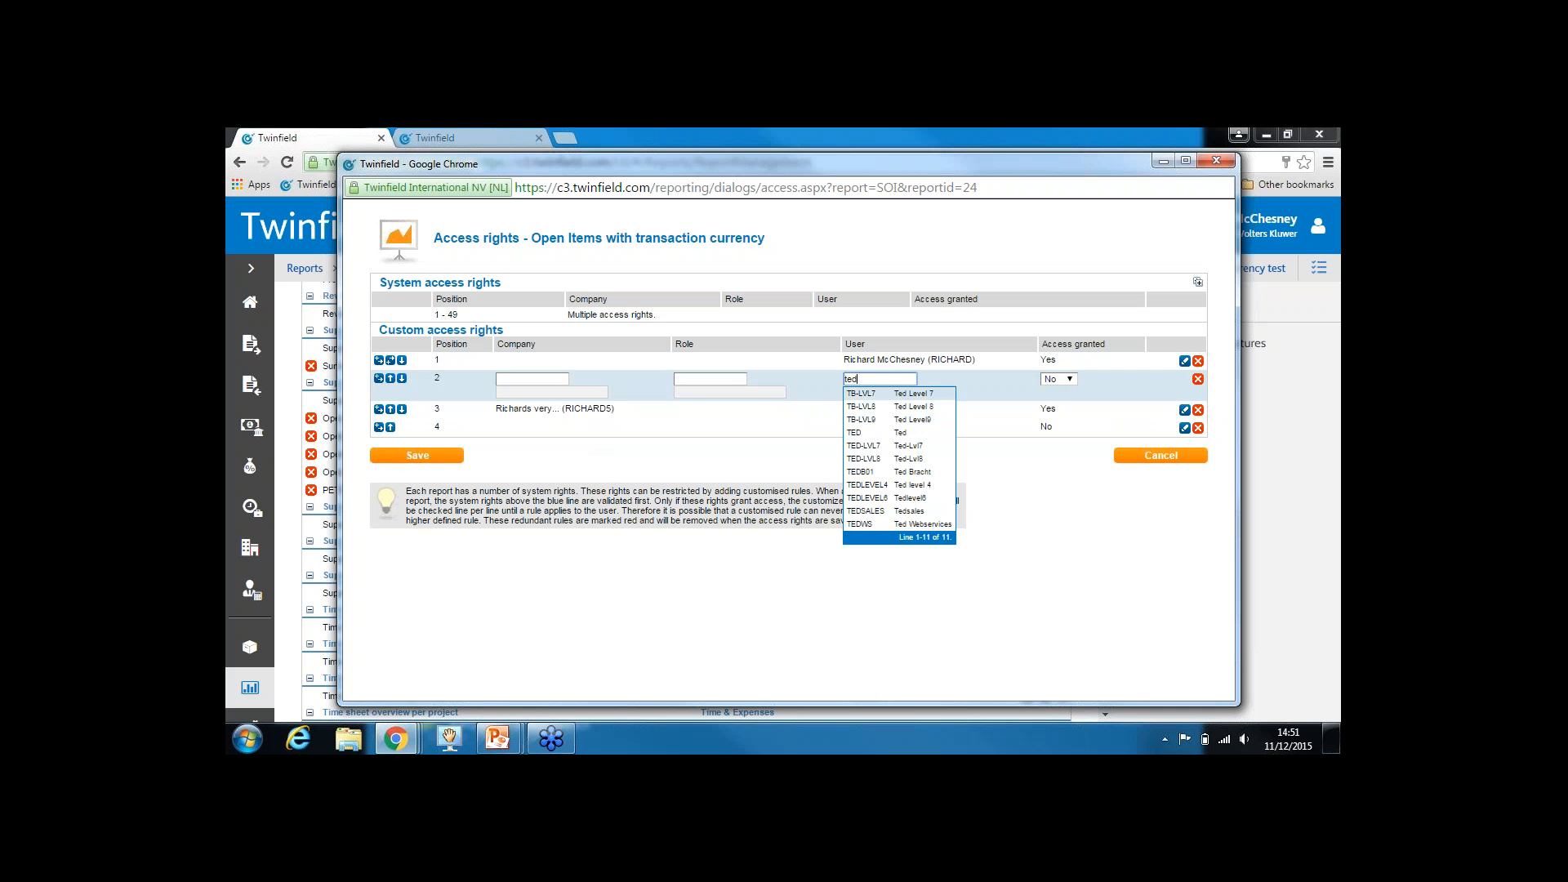
left_click(870, 472)
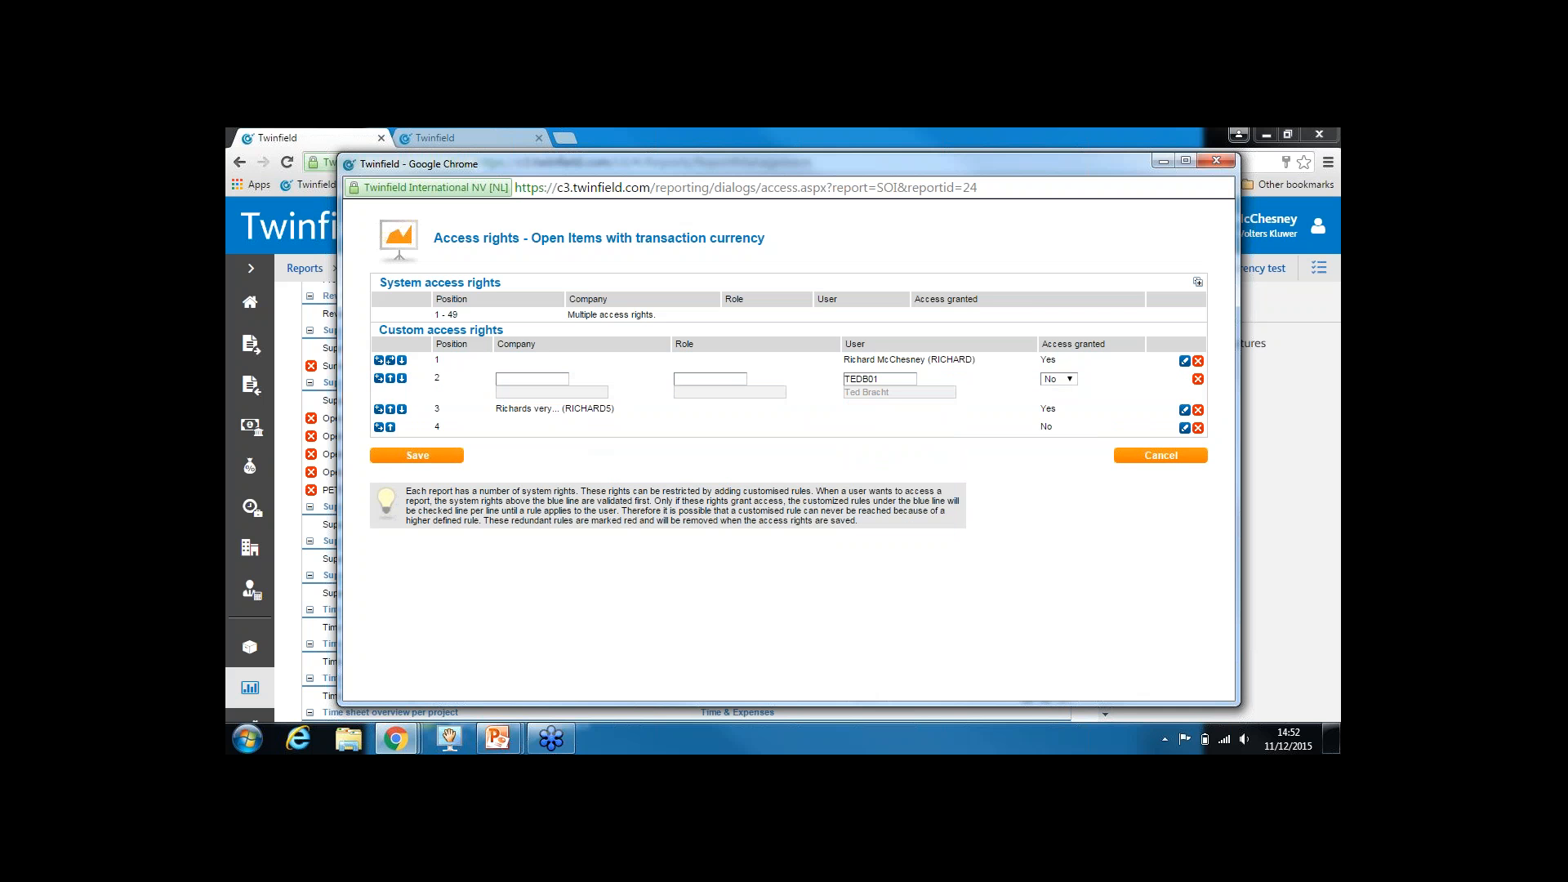
left_click(1071, 387)
left_click(1062, 394)
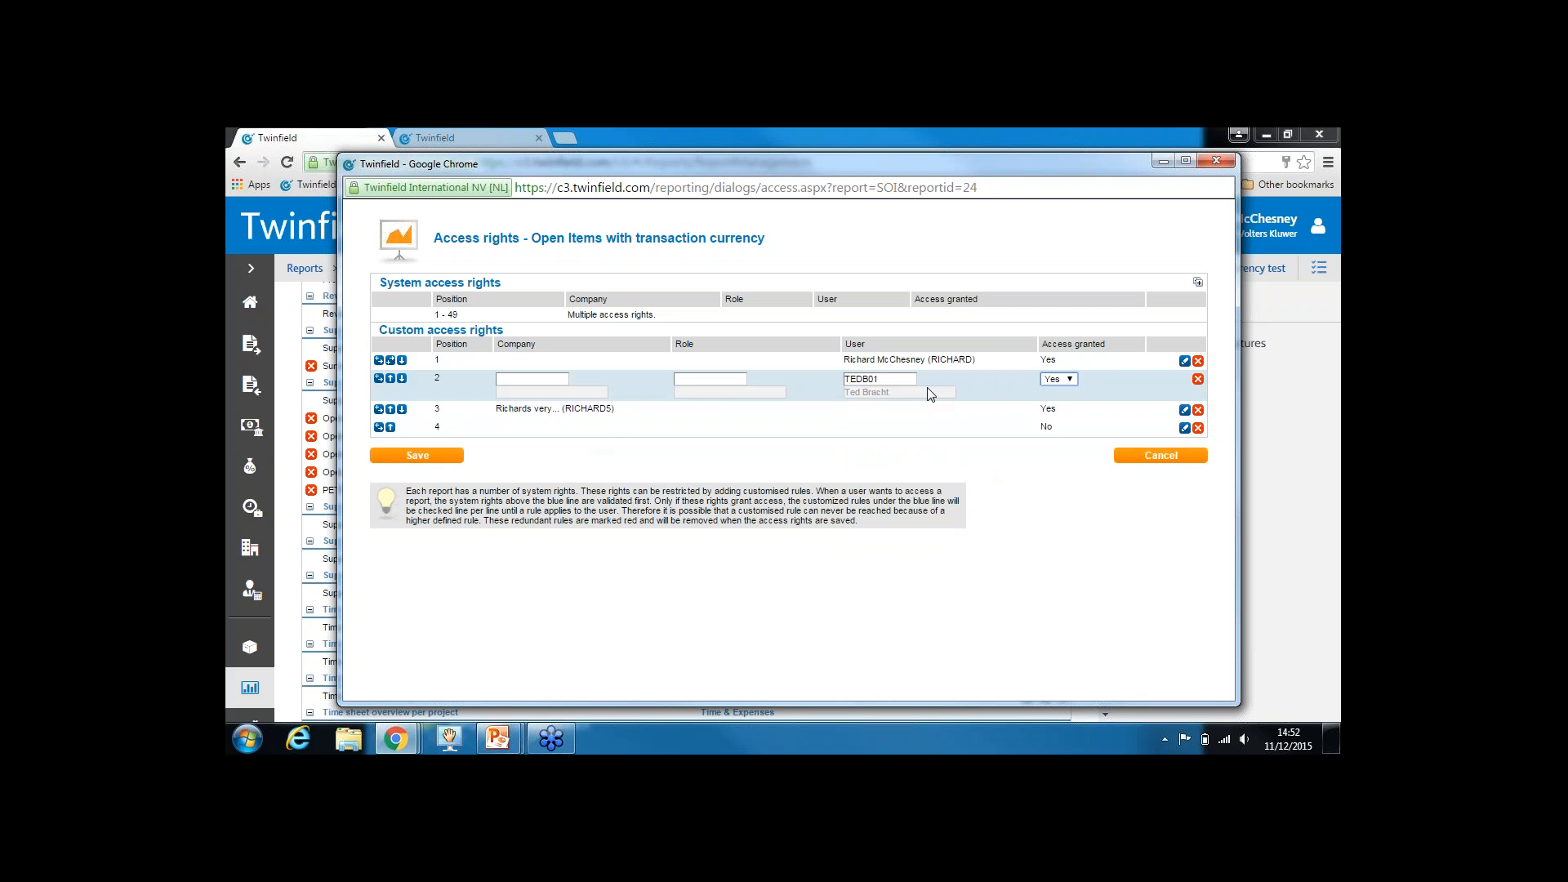
left_click(401, 379)
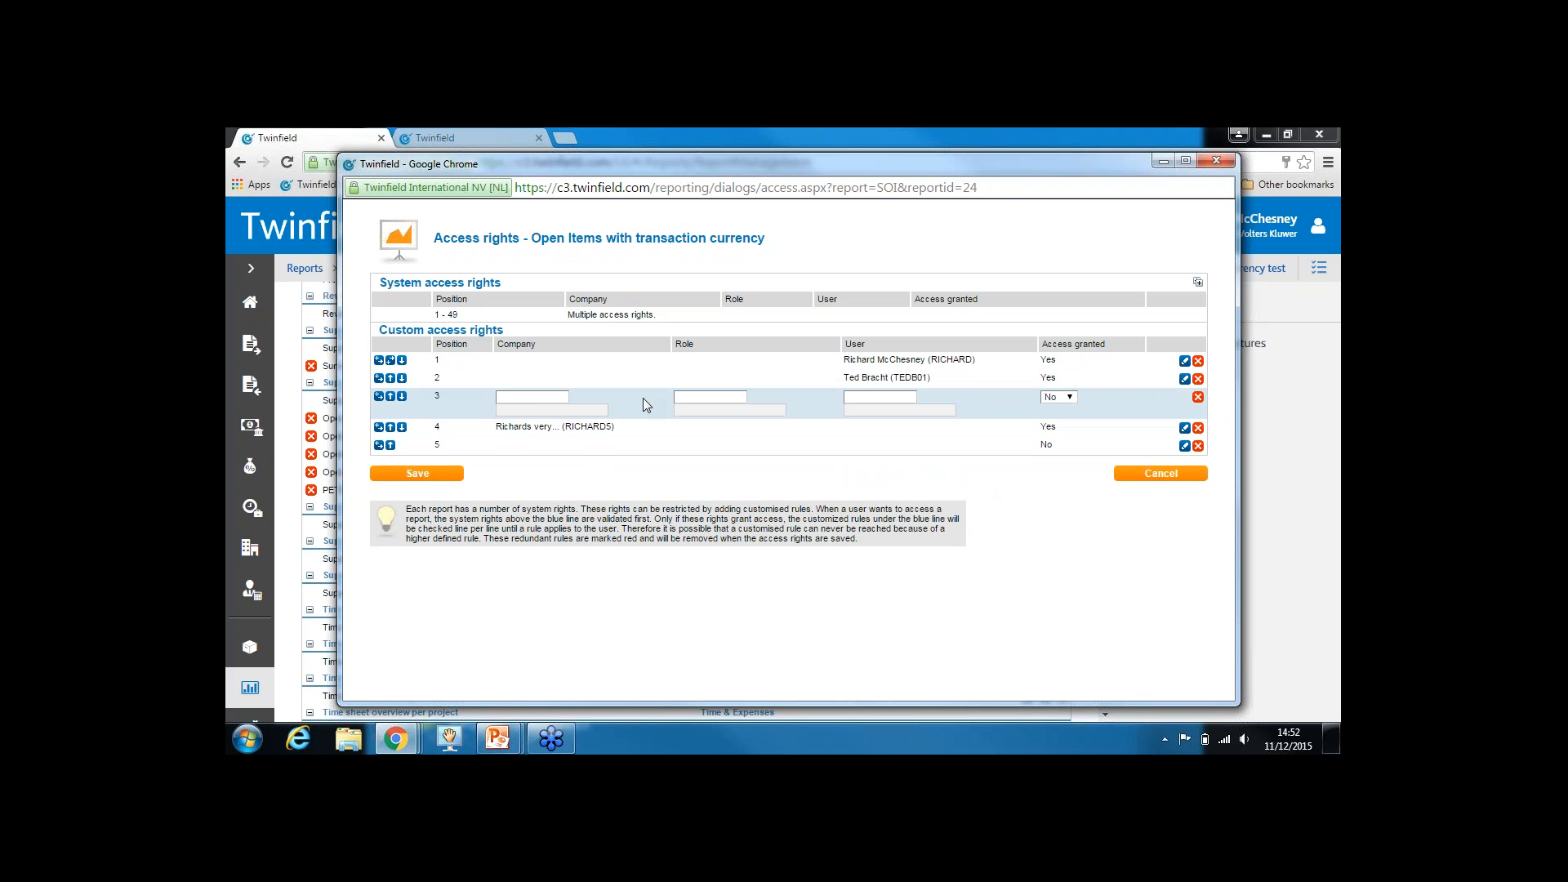
Add a No rule for that user on the first test company, rank it above their grant, and save
left_click(535, 397)
left_click(546, 464)
left_click(855, 395)
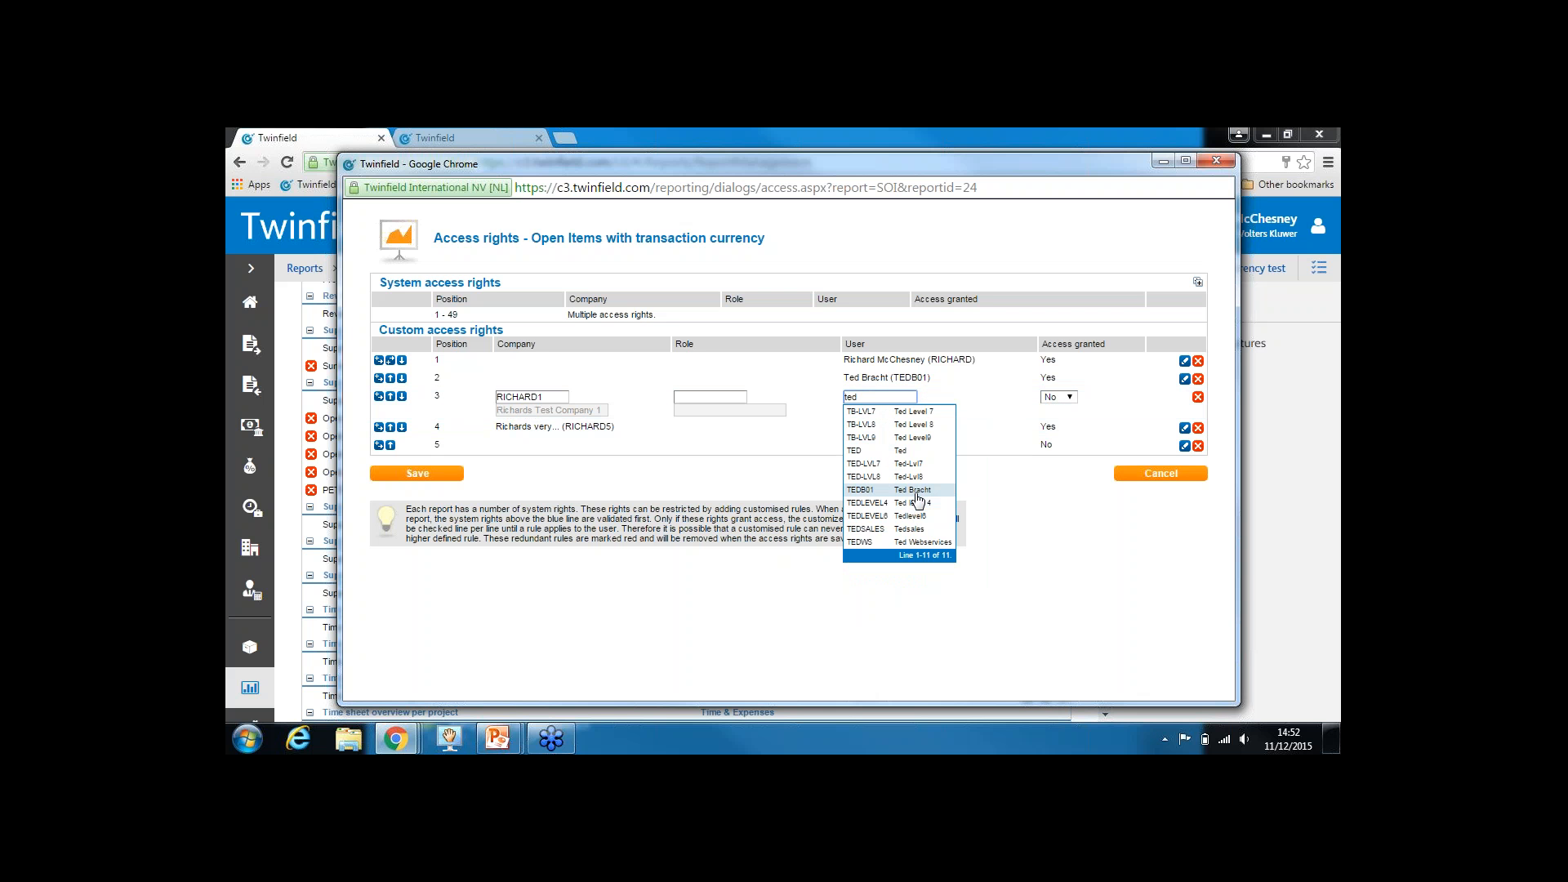
left_click(913, 490)
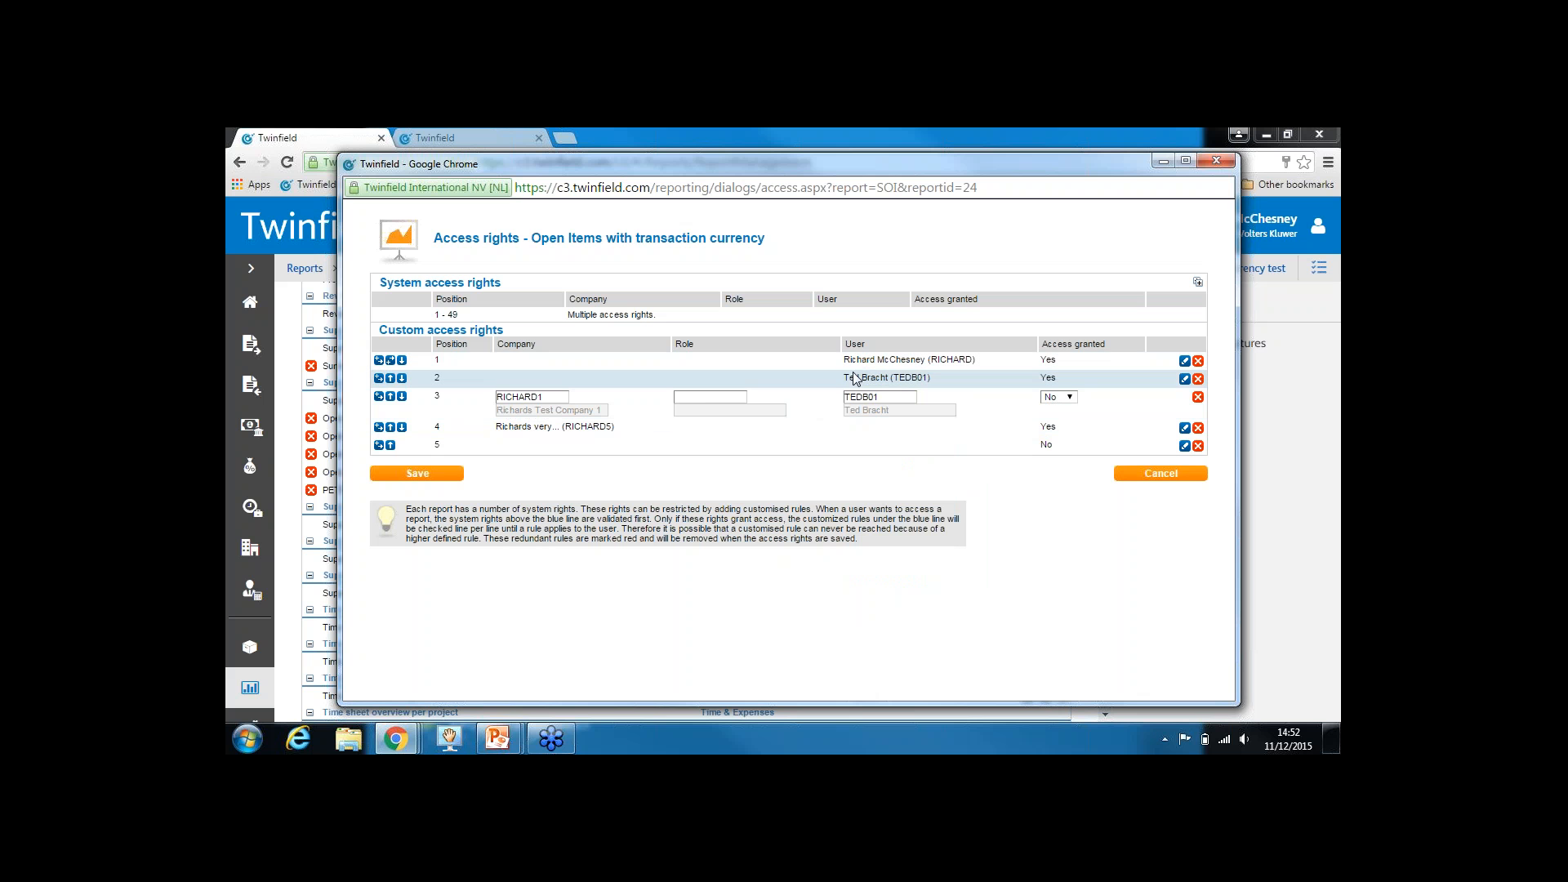
left_click_drag(849, 379, 914, 381)
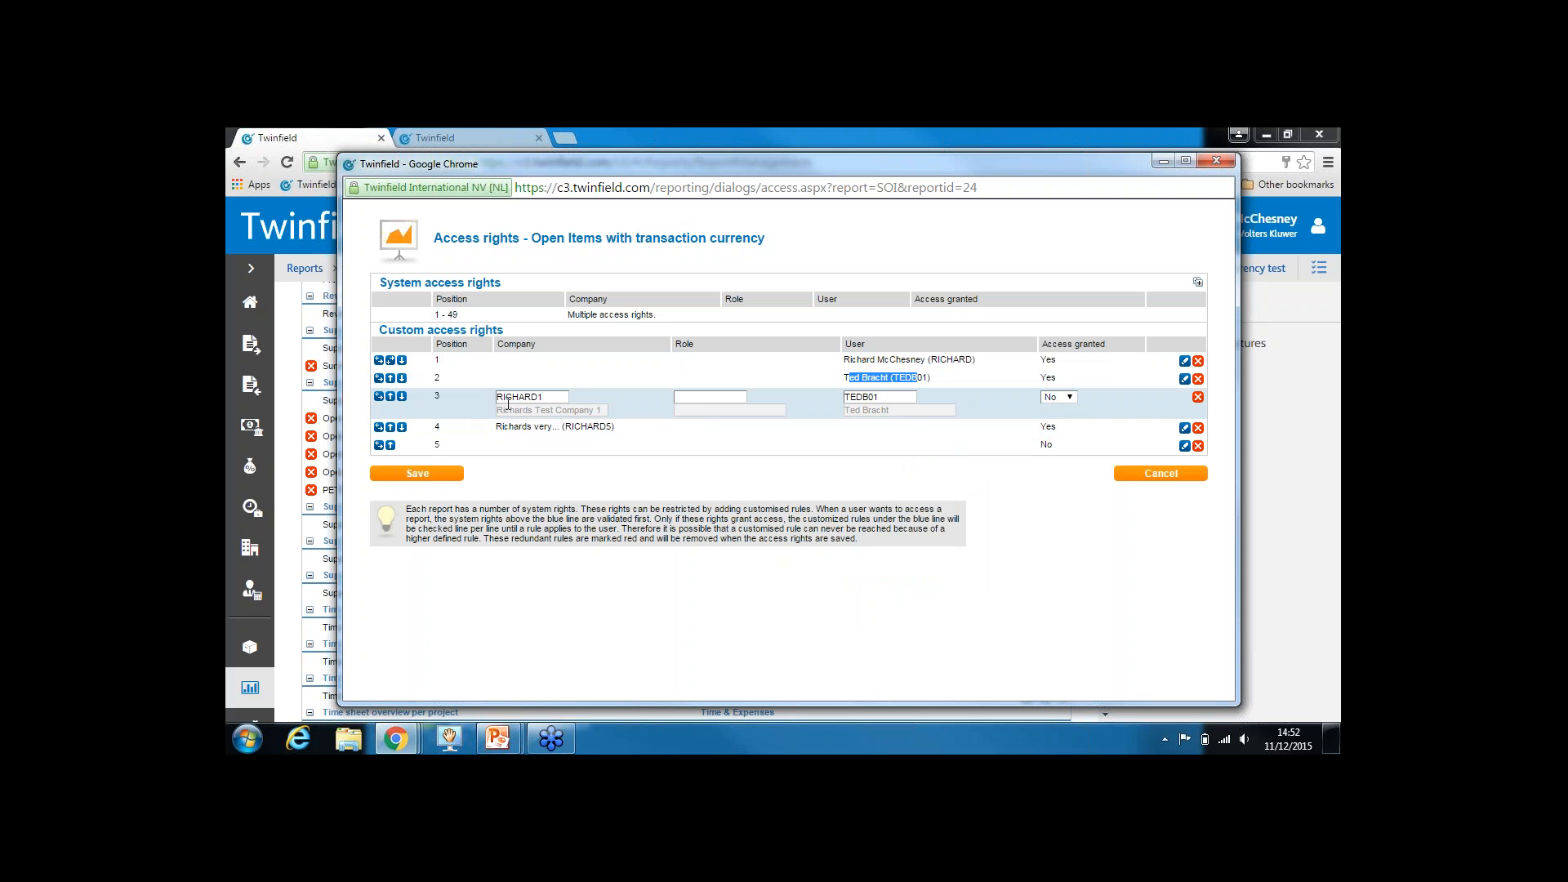
left_click(391, 398)
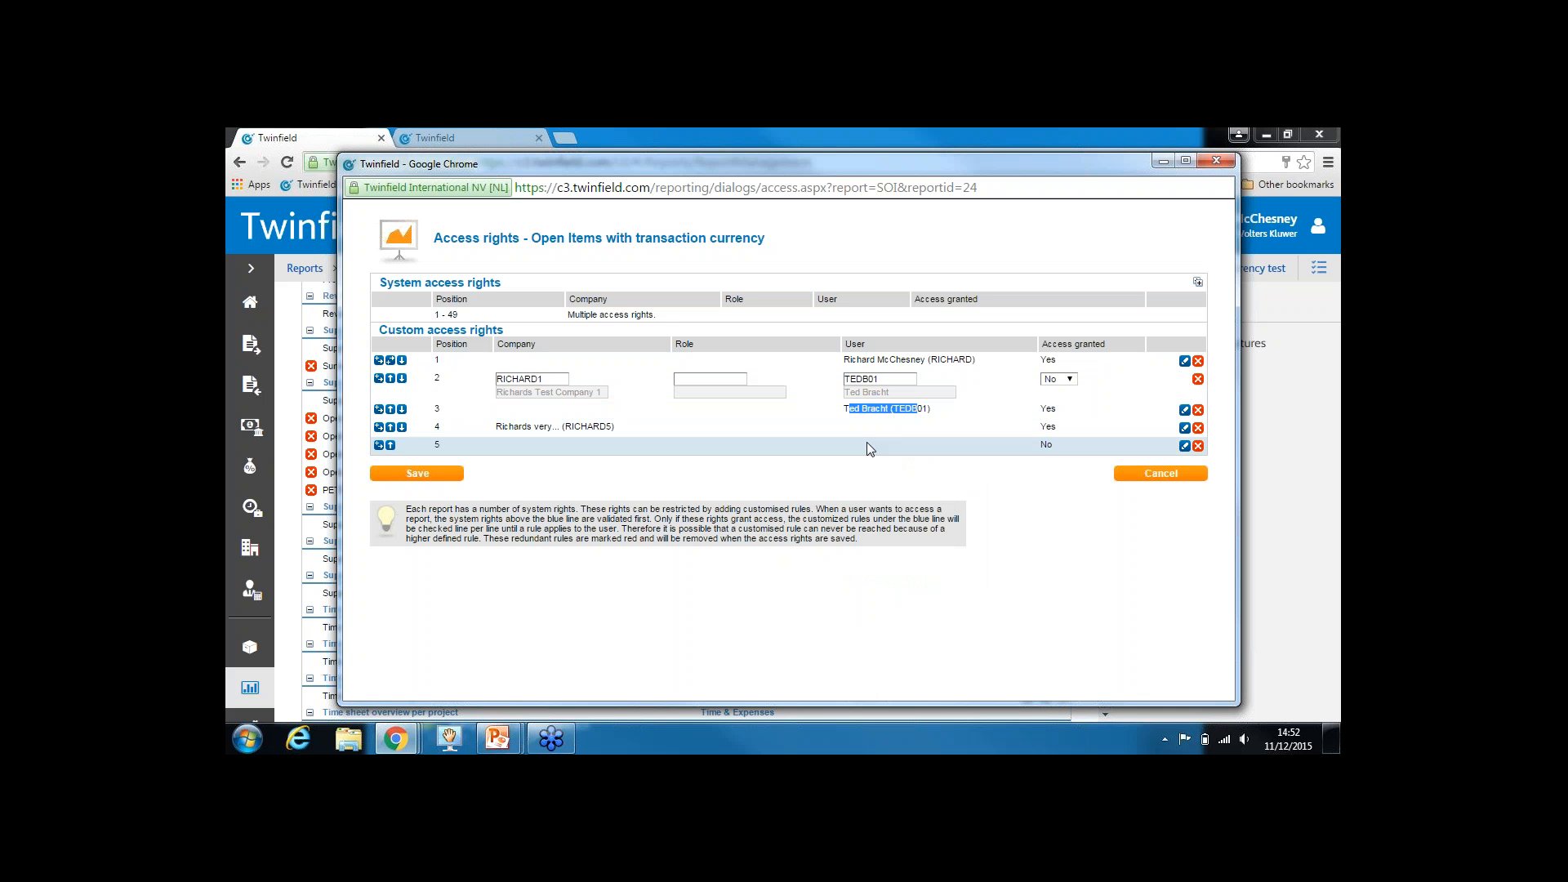
left_click(420, 476)
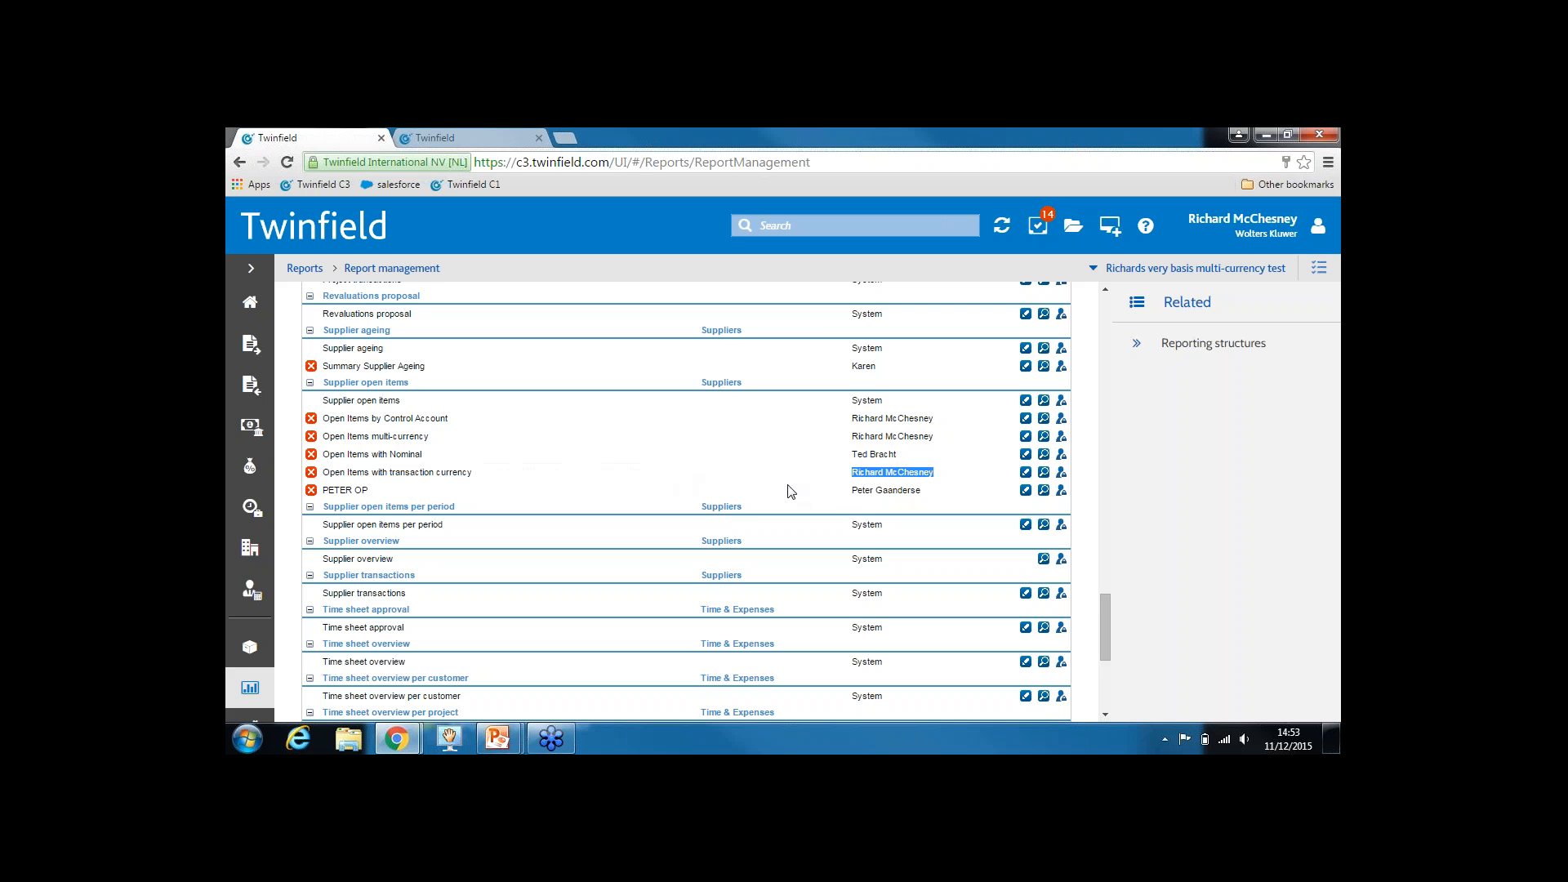
Delete all five custom access rules for the report and save the access rights
left_click(1062, 481)
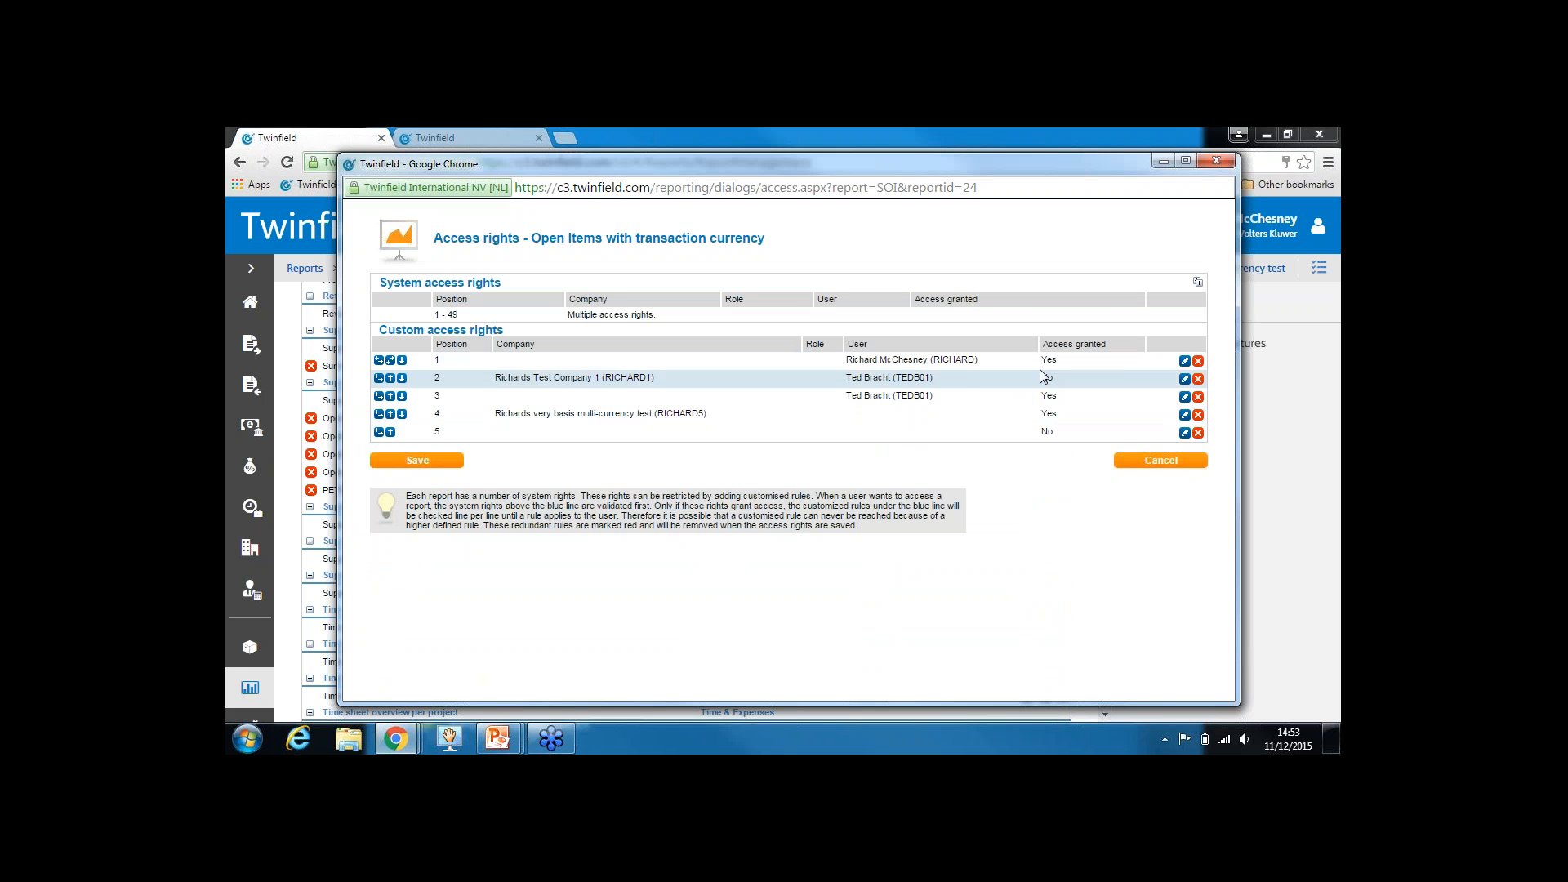
left_click(1198, 361)
left_click(1198, 362)
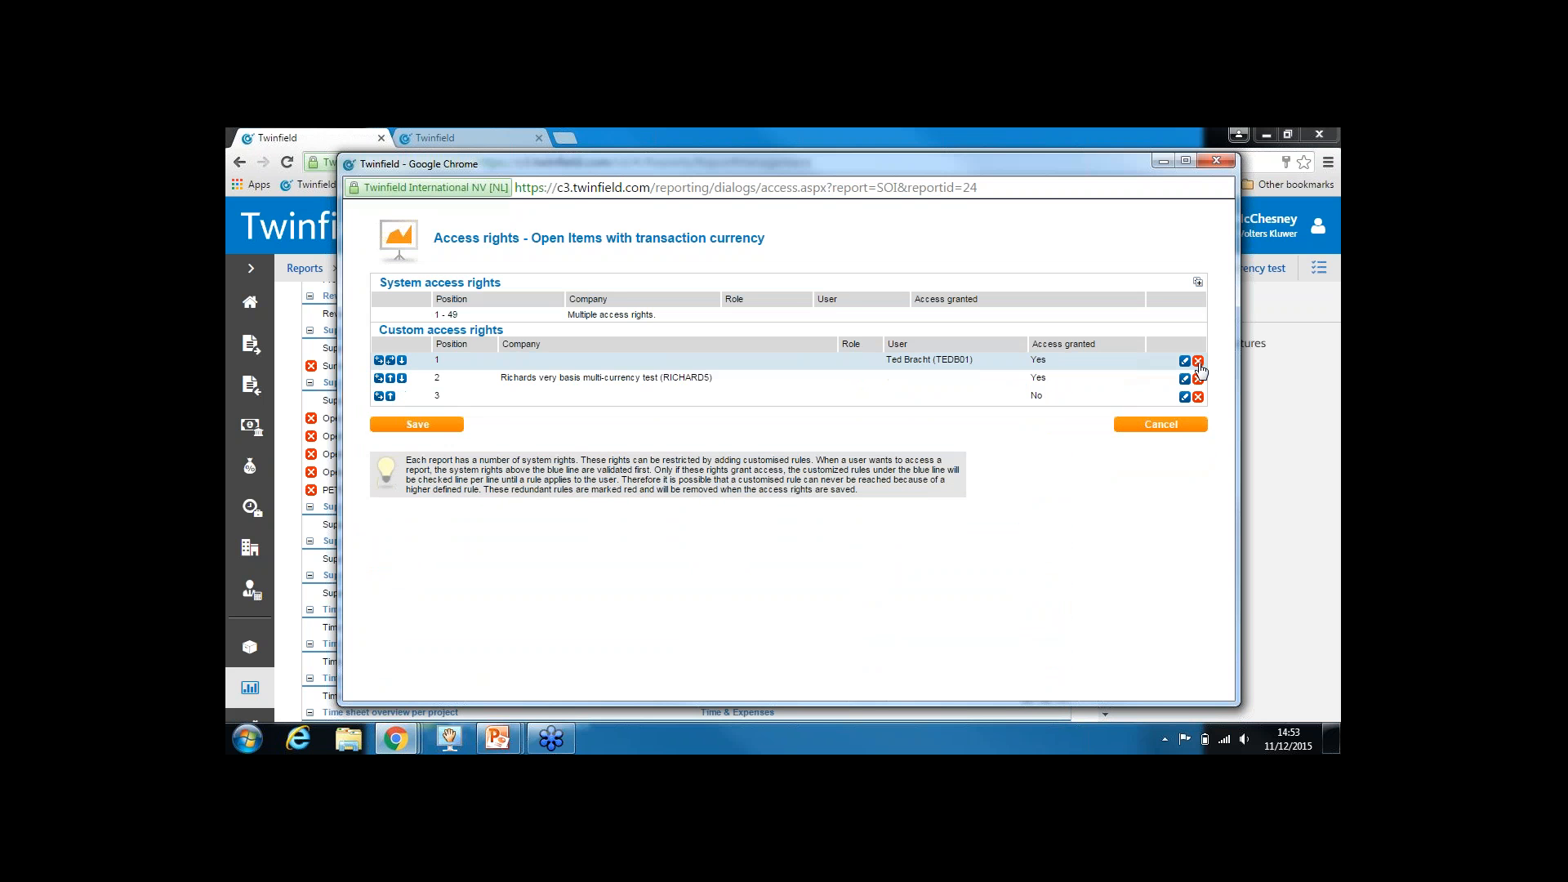
left_click(1198, 361)
left_click(1199, 361)
left_click(1198, 361)
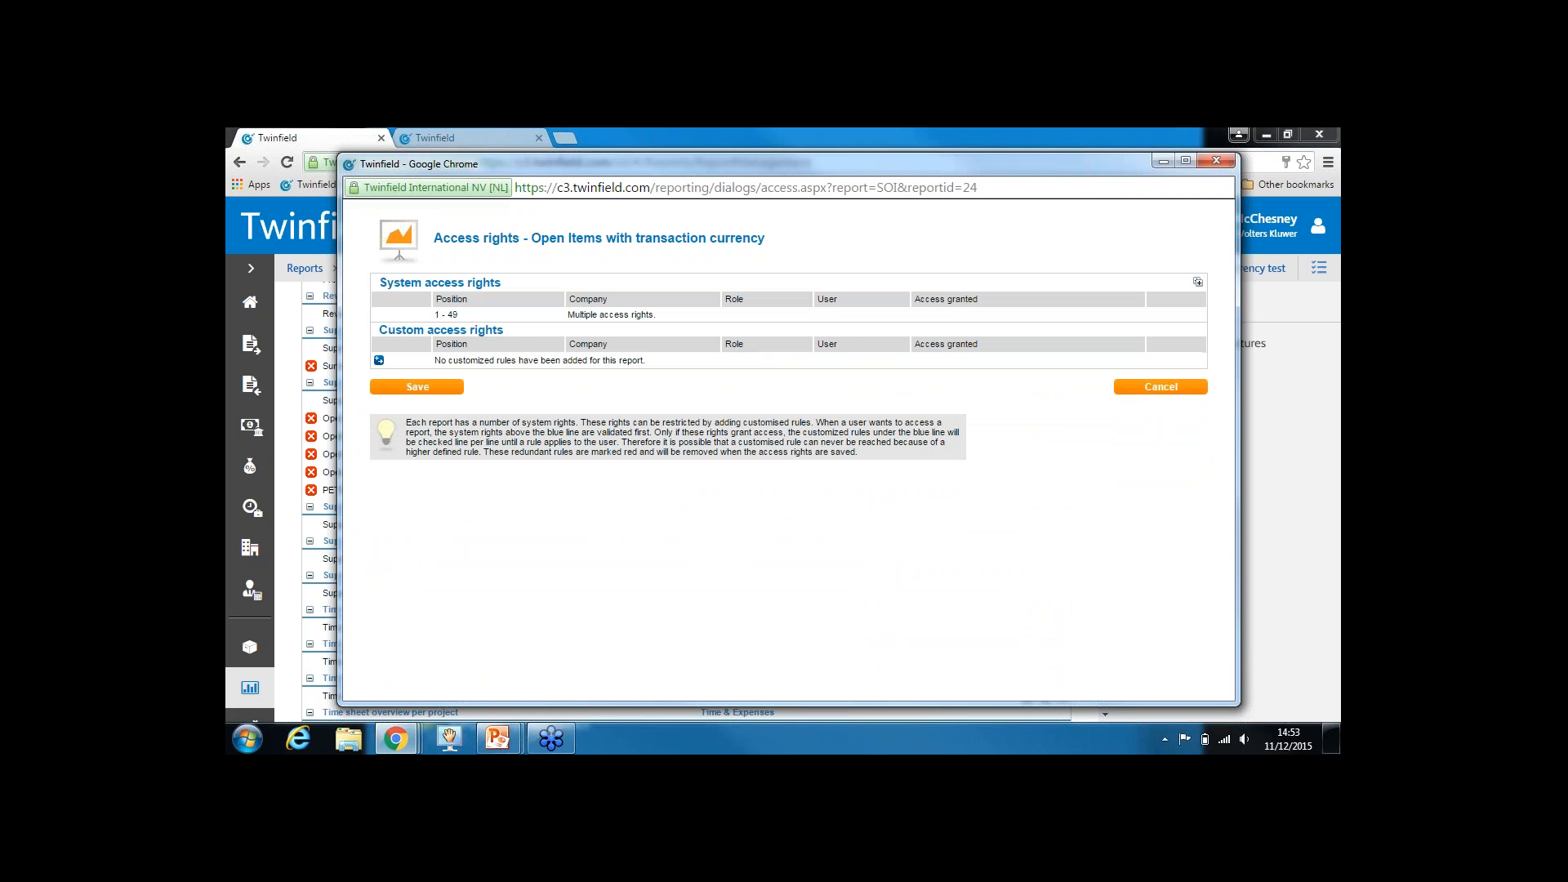
left_click(442, 390)
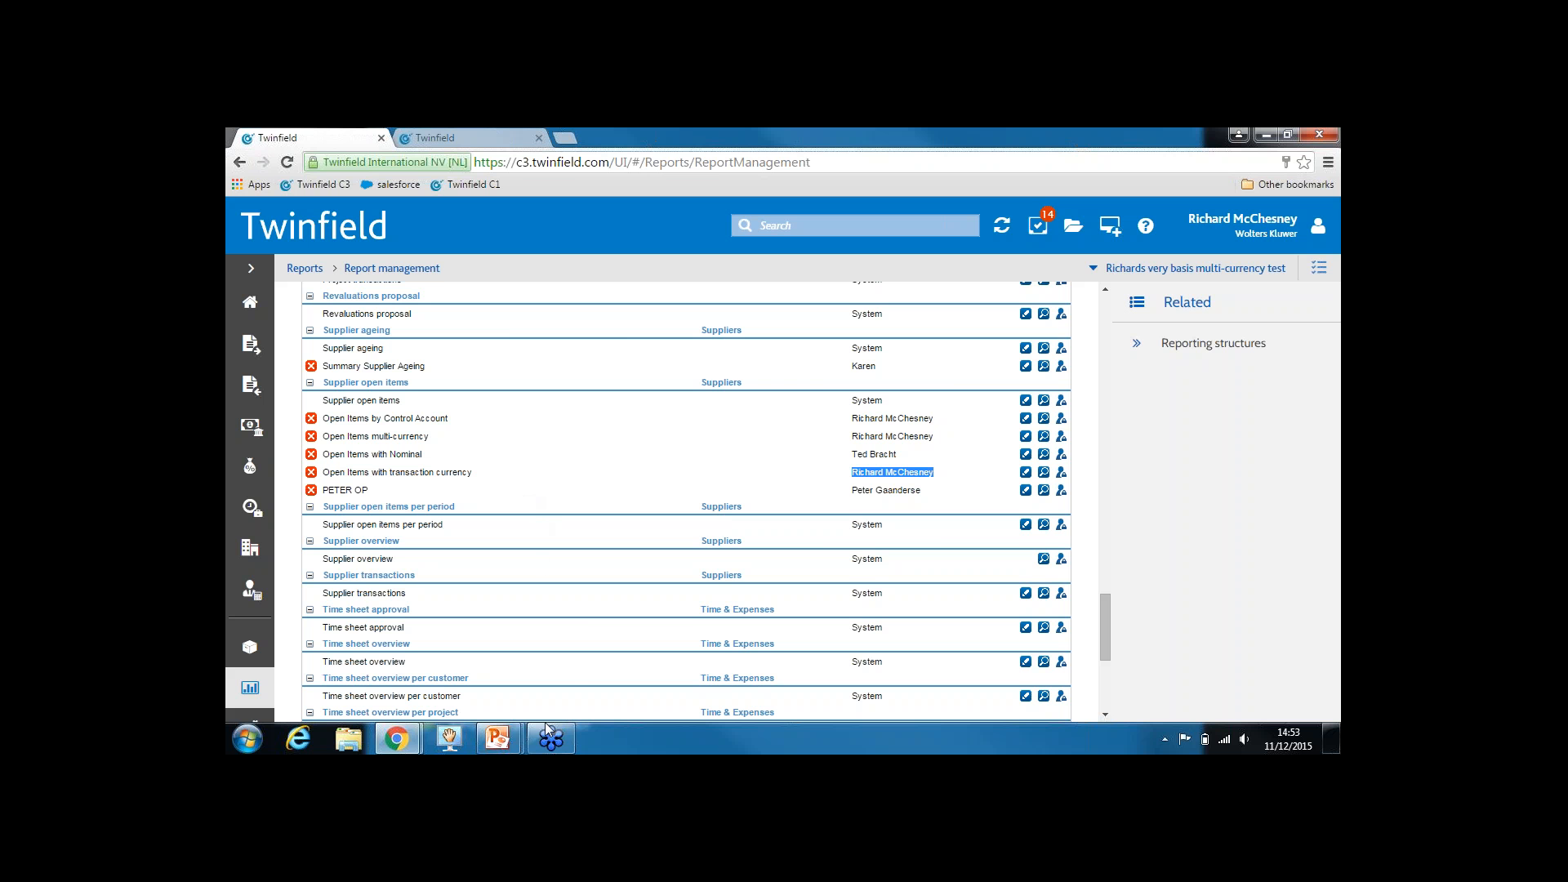
Switch to the PowerPoint slide show and advance to the next slide
mouse_move(500, 742)
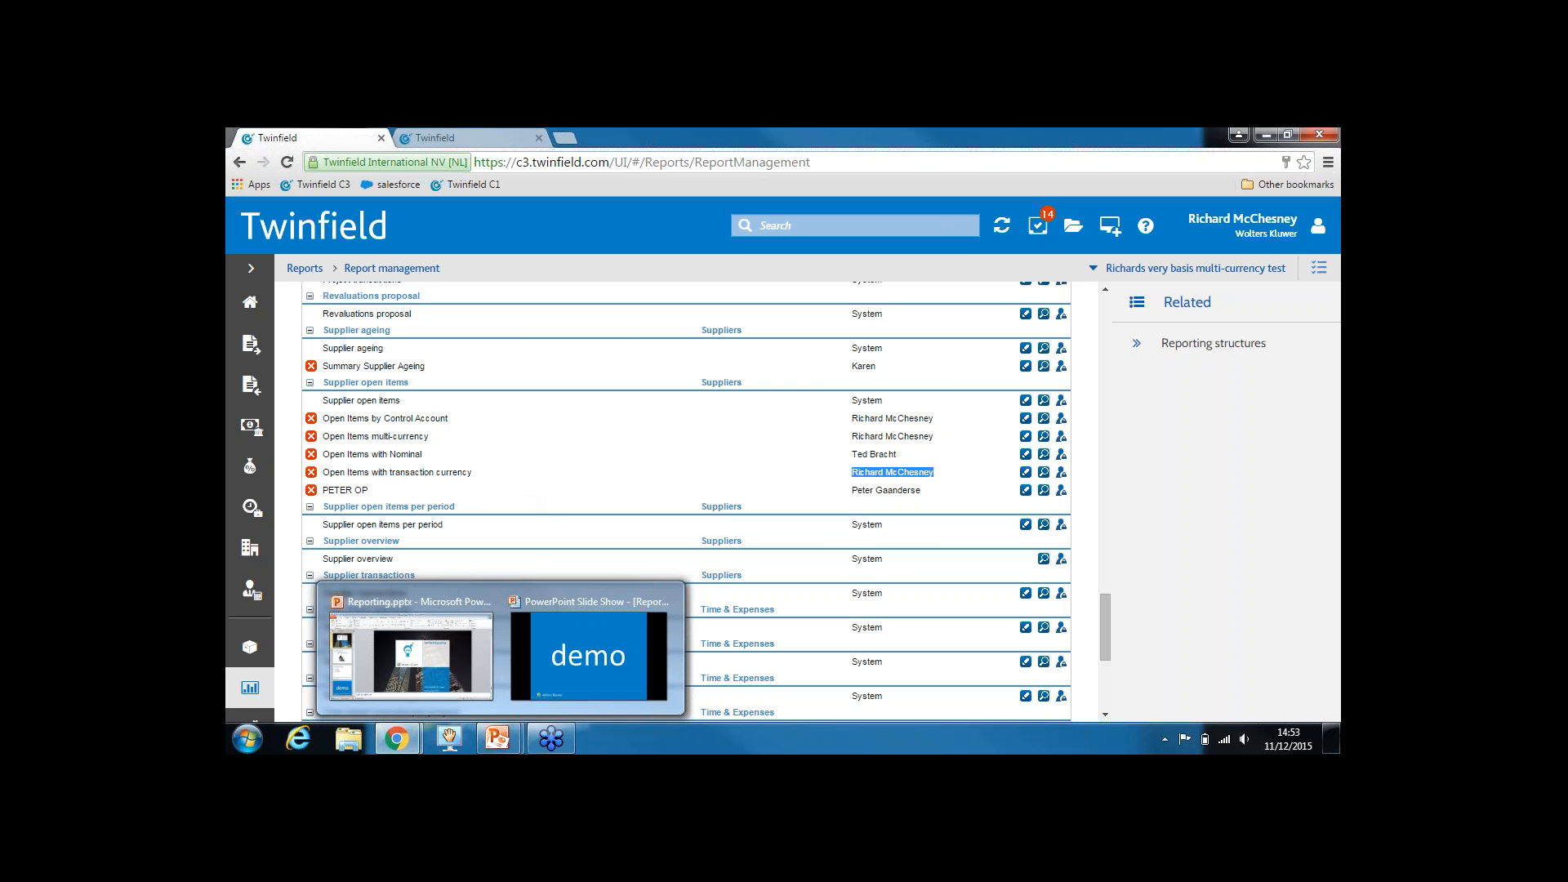
left_click(1256, 141)
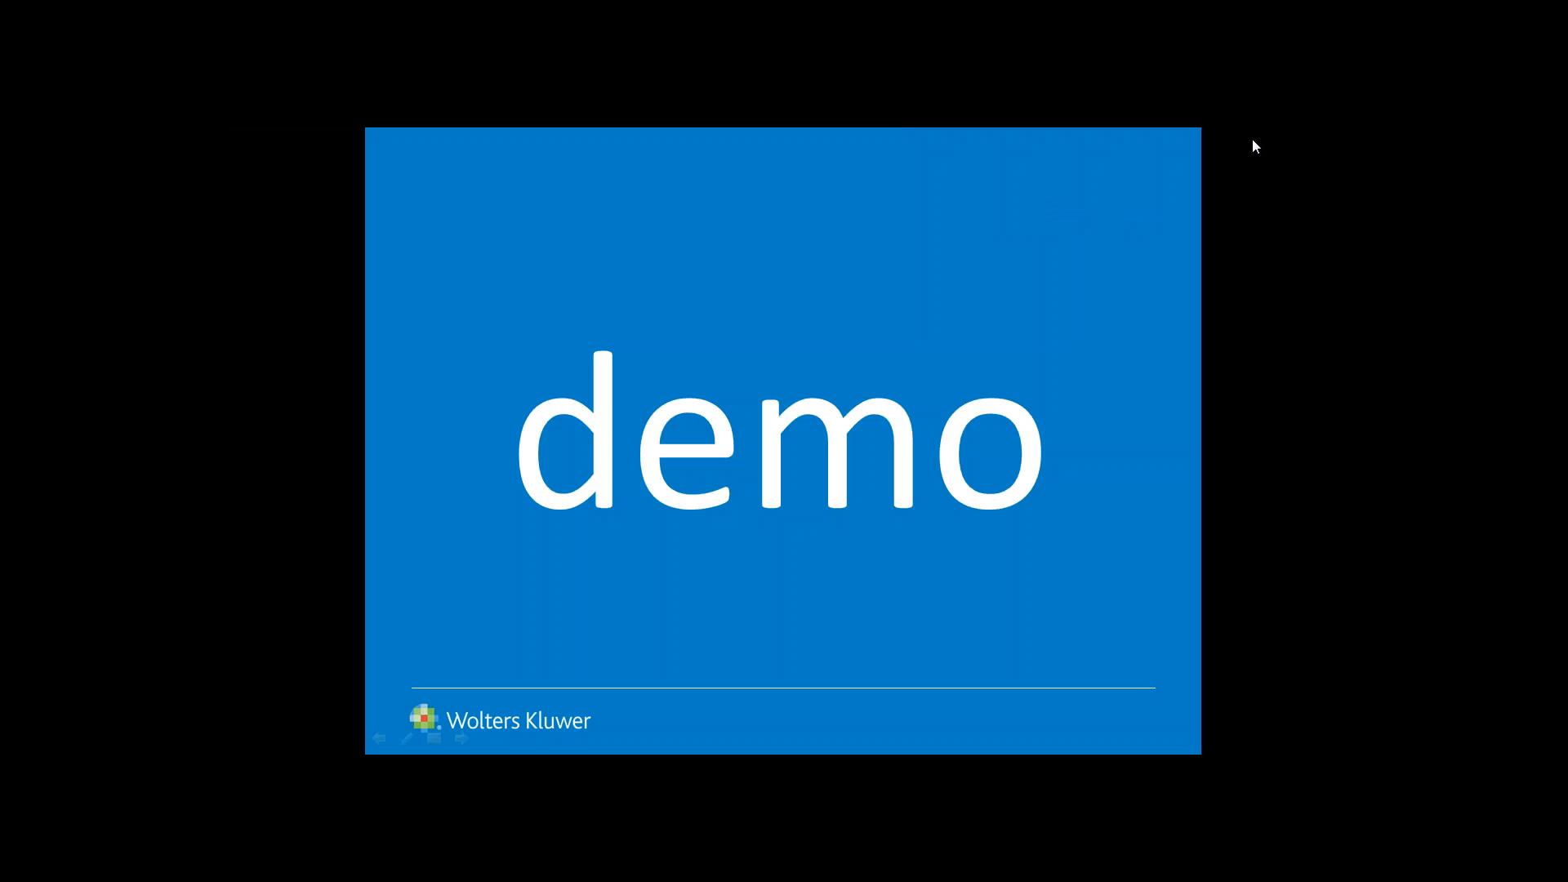
left_click(827, 396)
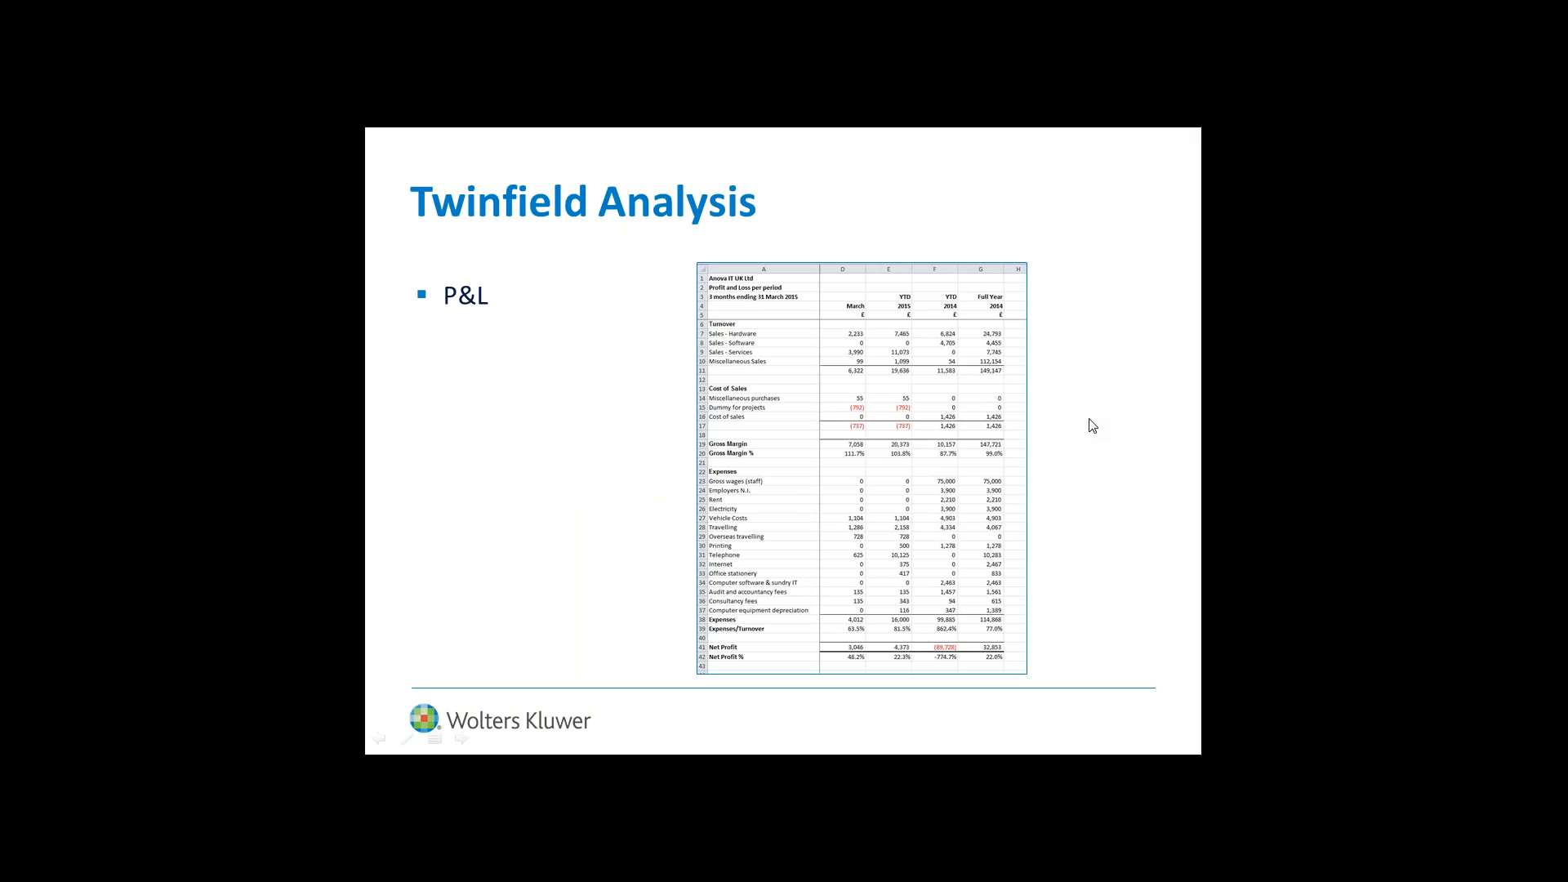